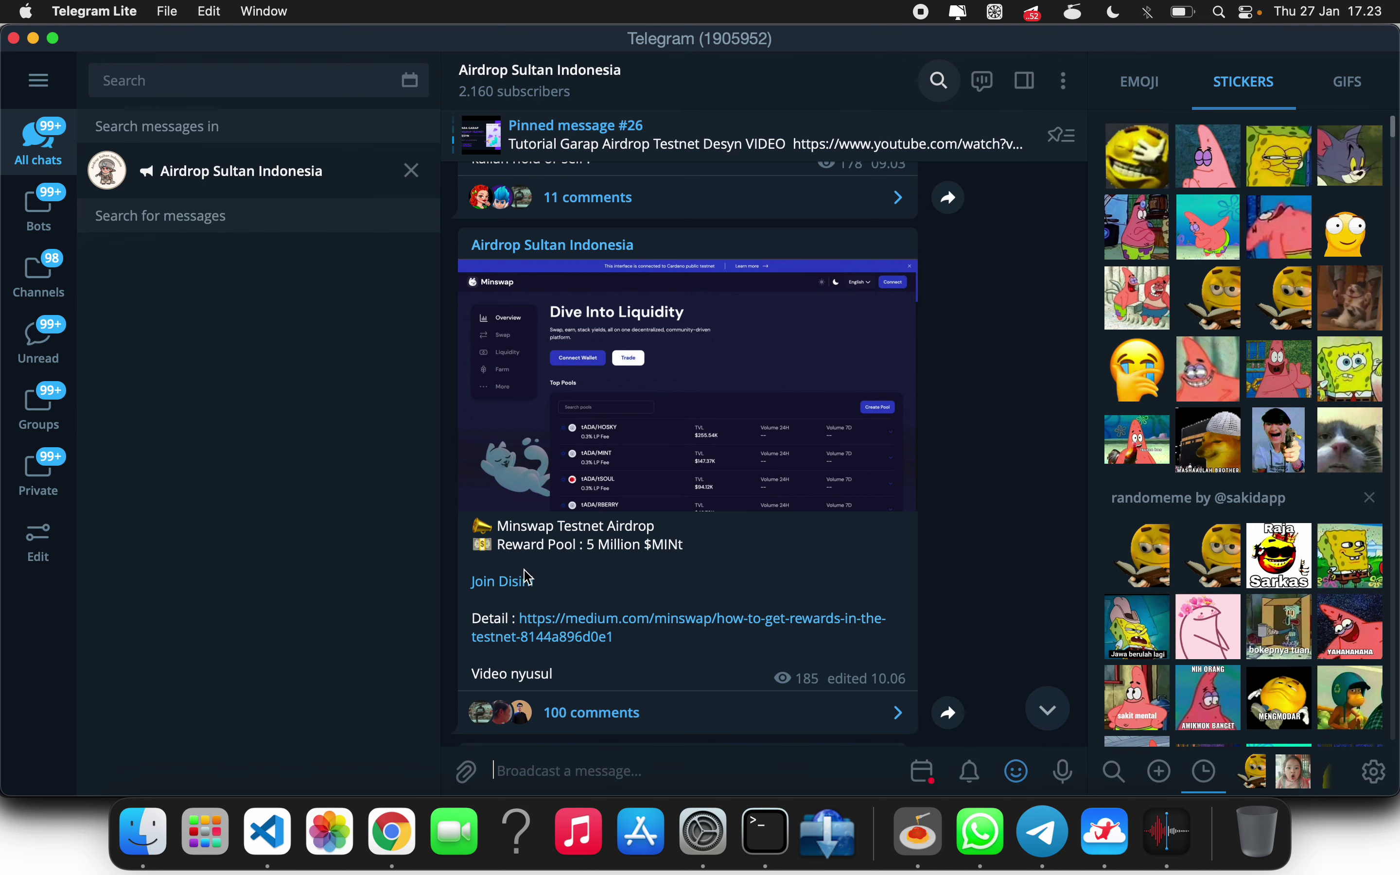
# - Open the medium.com article 'How to get rewards in the testnet' from the Minswap Testnet Airdrop post
pyautogui.click(570, 636)
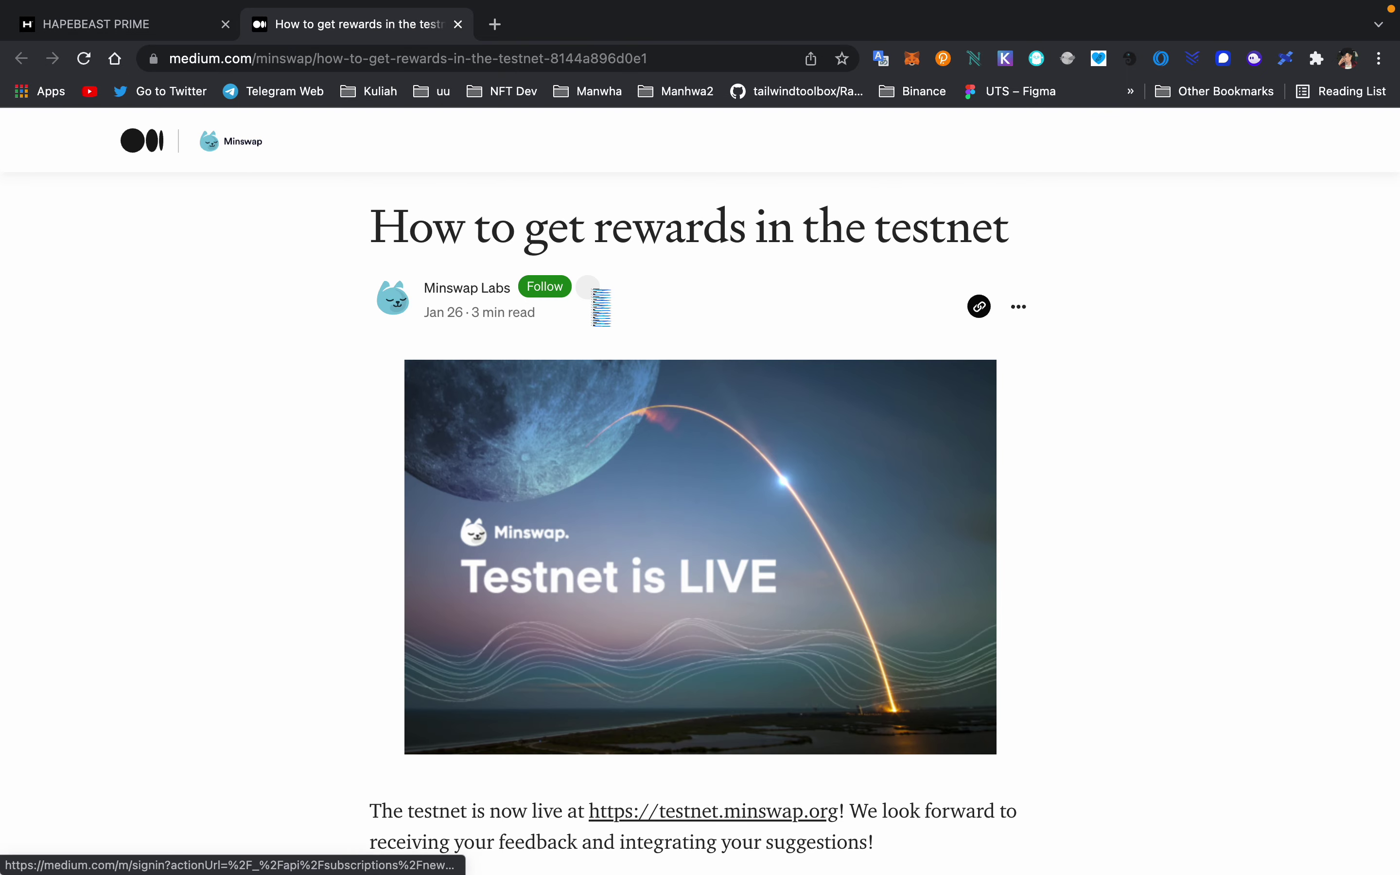
# - Scroll the article to the qualification steps: join Discord, submit the feedback form, post the user ID
pyautogui.scroll(-1, 688, 315)
pyautogui.scroll(1, 691, 322)
pyautogui.scroll(-1, 691, 323)
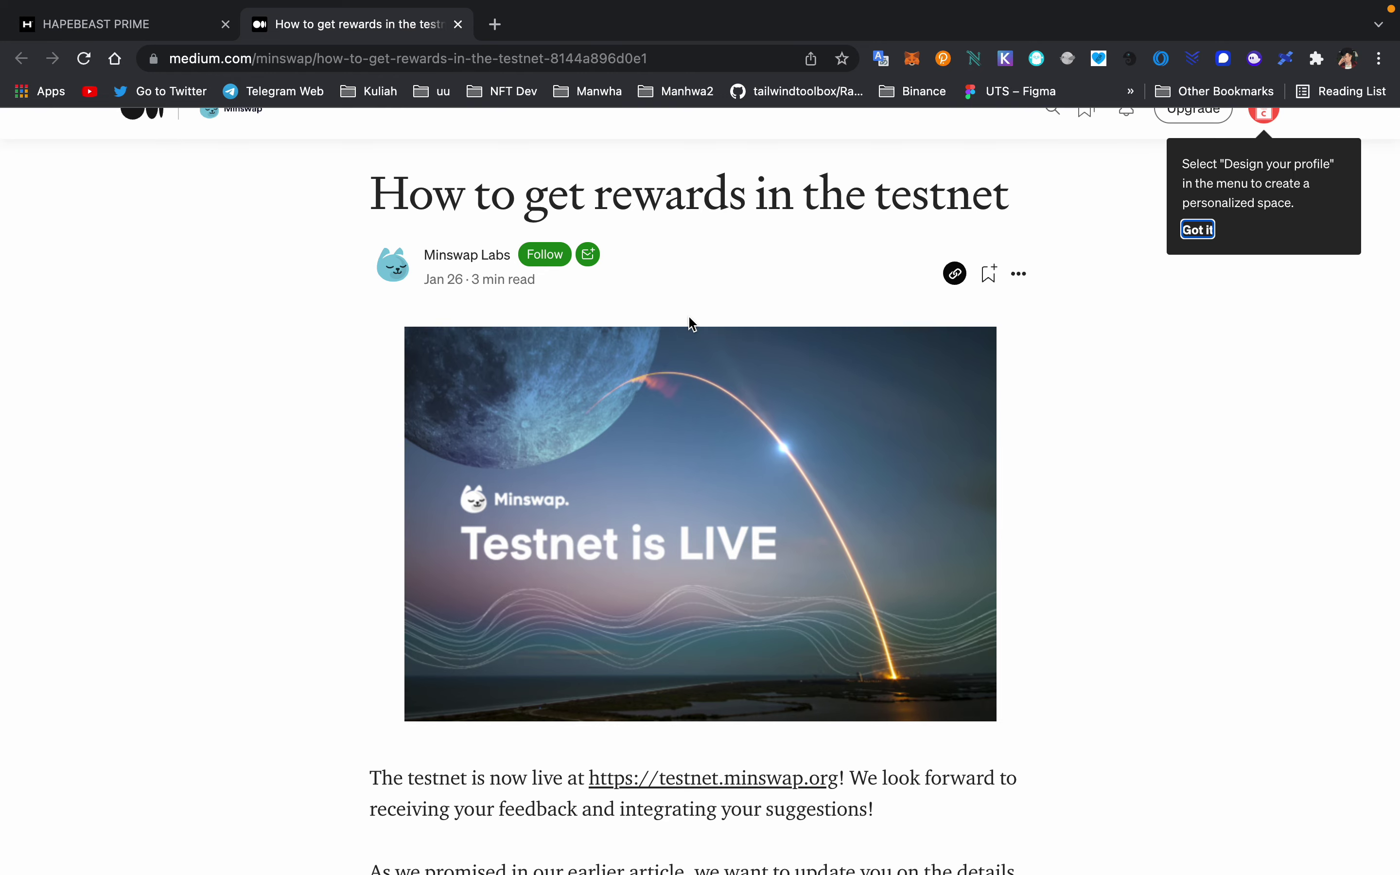
pyautogui.scroll(-5, 691, 322)
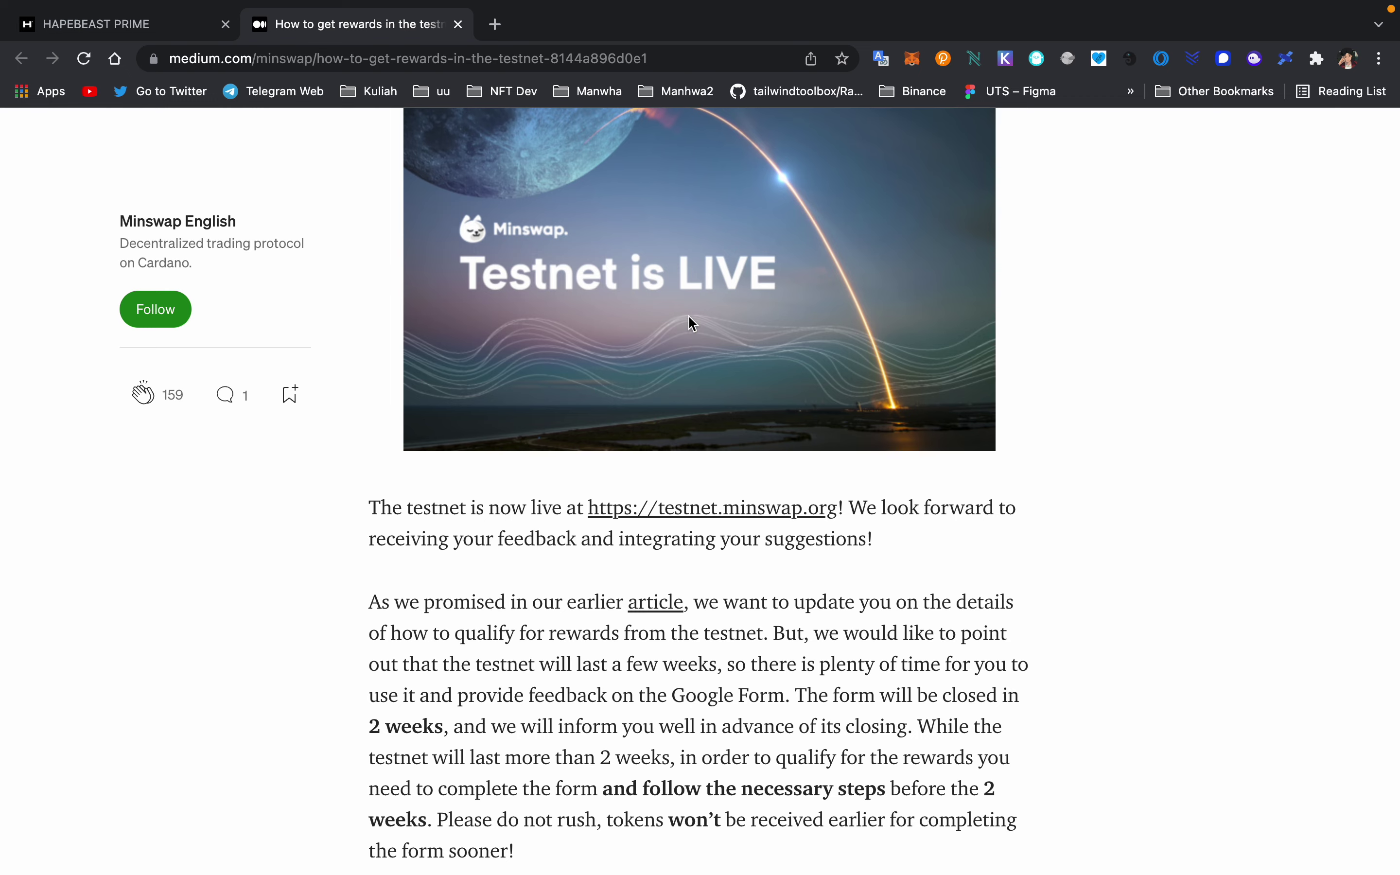
pyautogui.scroll(2, 691, 322)
pyautogui.scroll(-4, 691, 323)
pyautogui.scroll(-10, 692, 322)
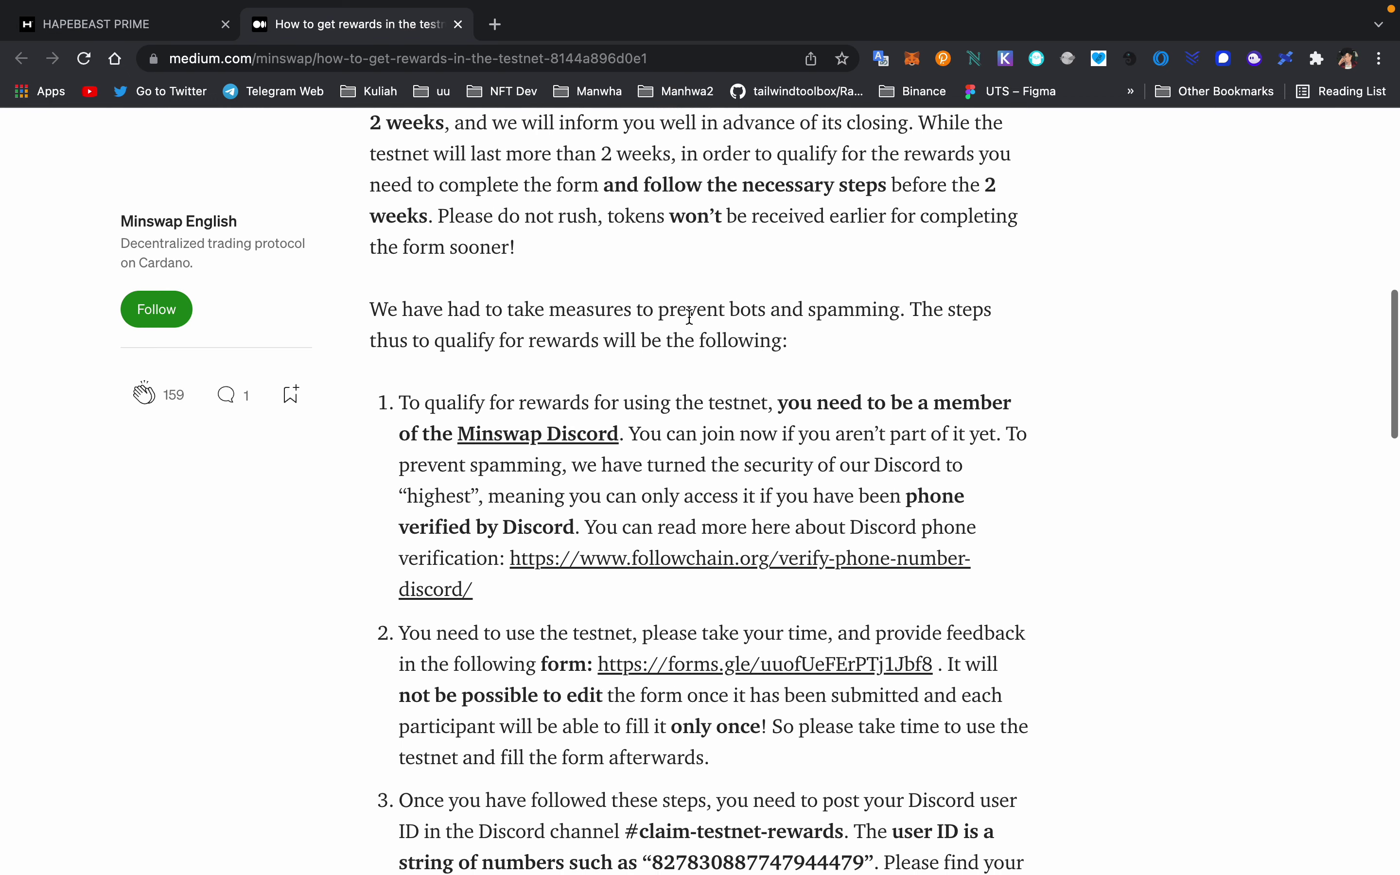
pyautogui.scroll(15, 554, 240)
pyautogui.scroll(-5, 554, 239)
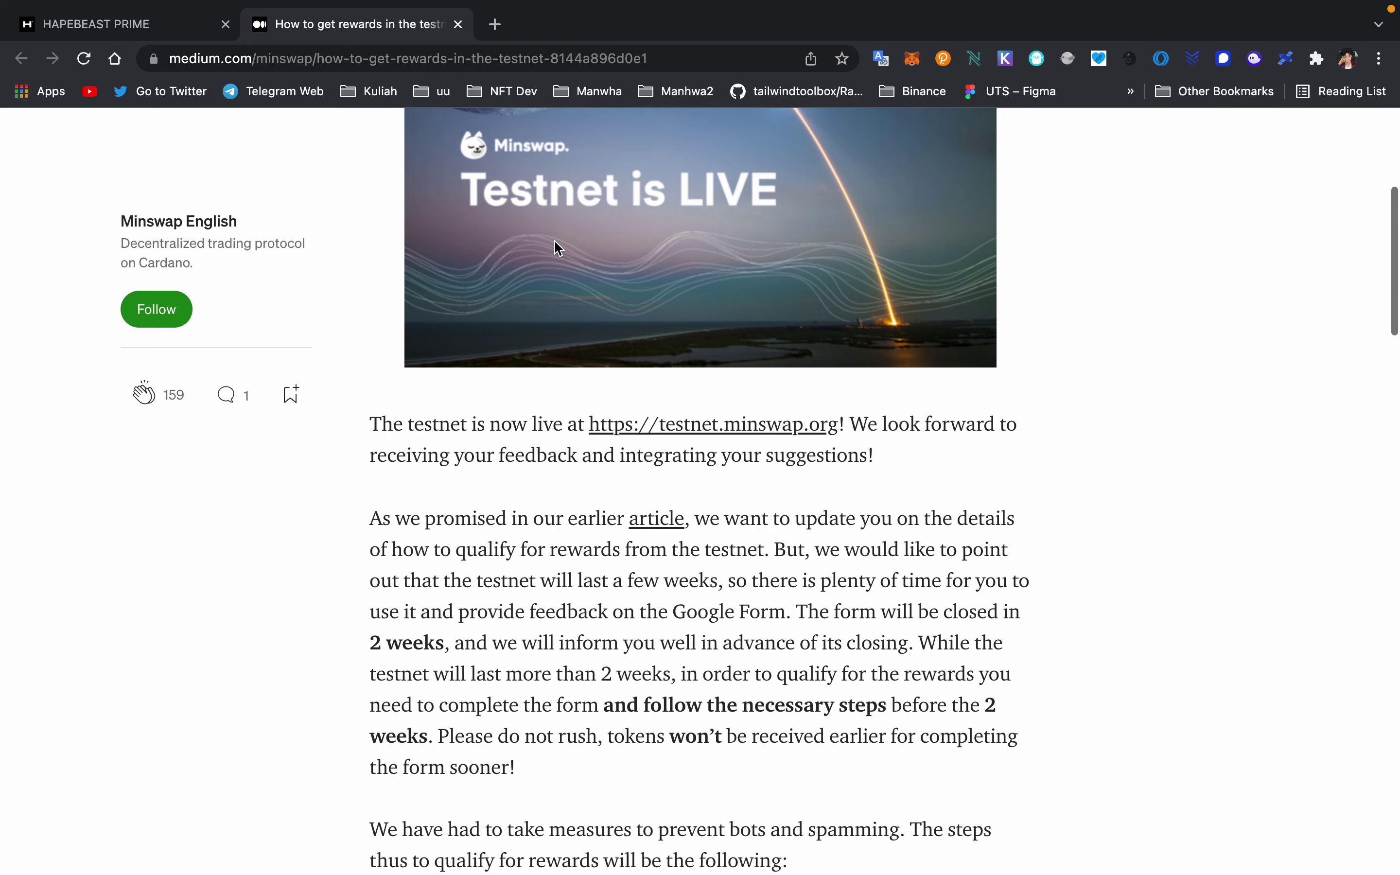
pyautogui.scroll(-6, 557, 248)
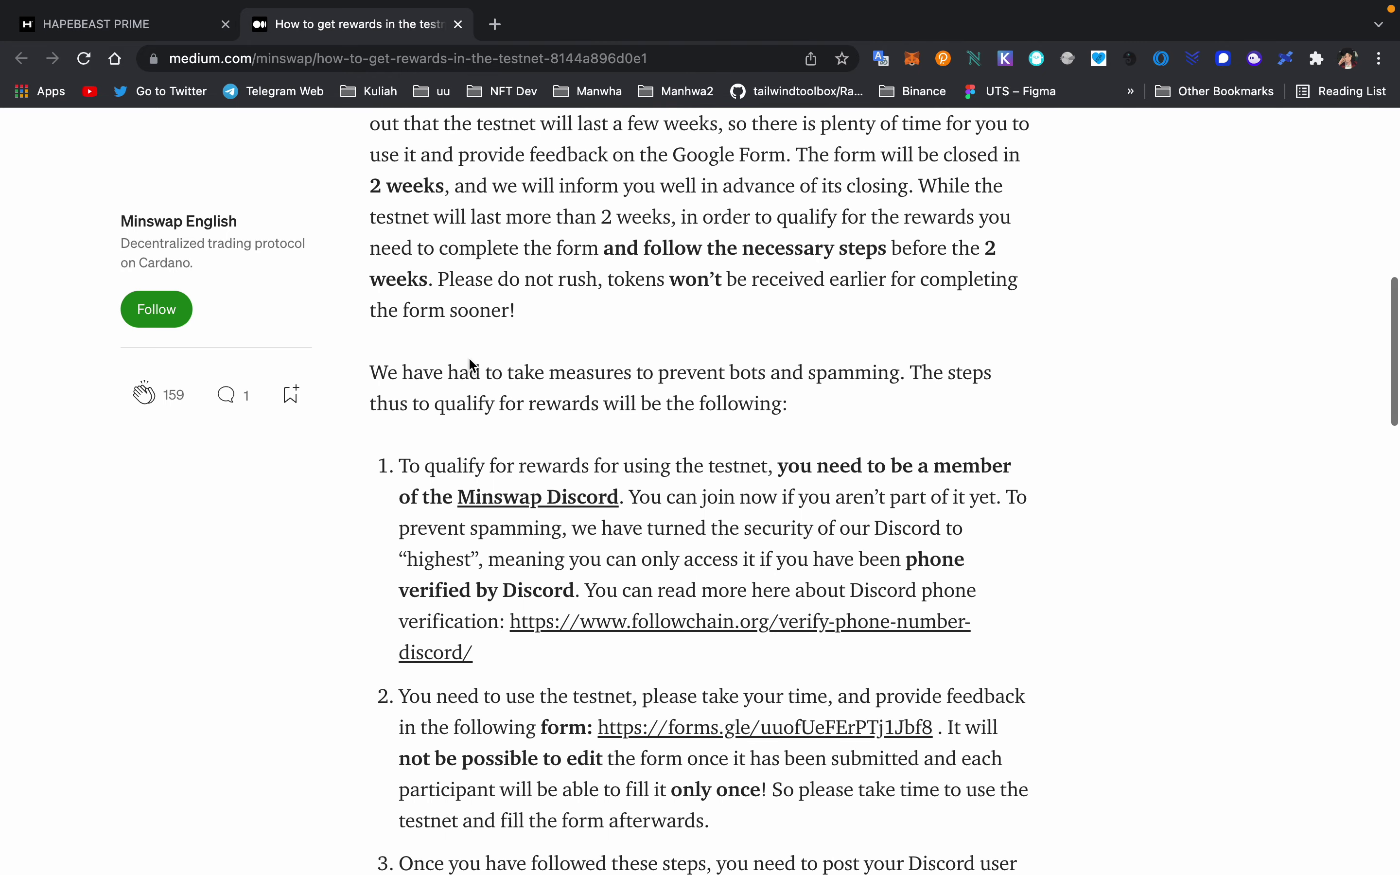
pyautogui.scroll(-1, 544, 392)
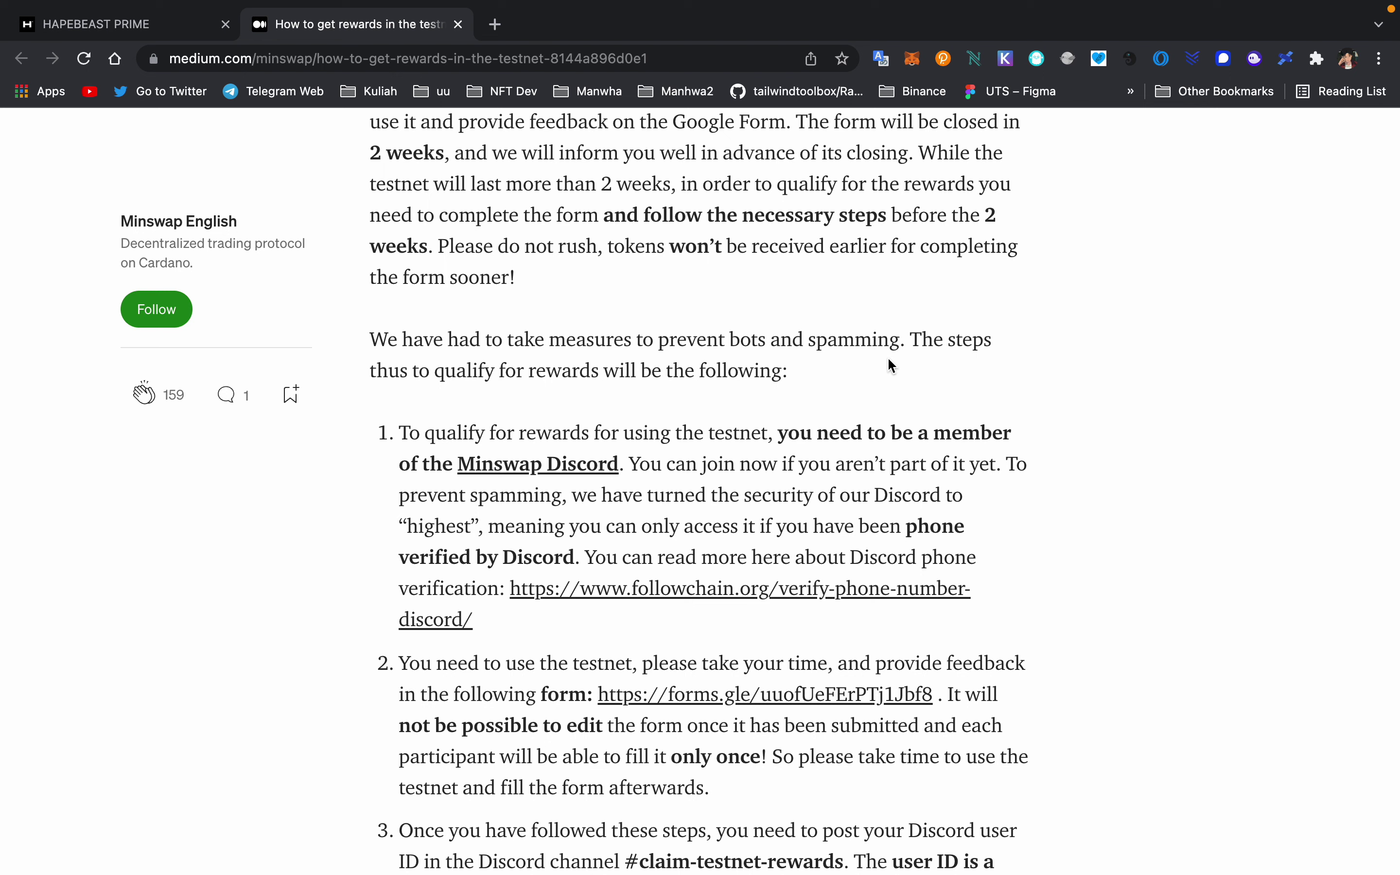
# - Mute the computer's sound and lower the screen brightness, then continue down the article
pyautogui.press('XF86AudioMute')
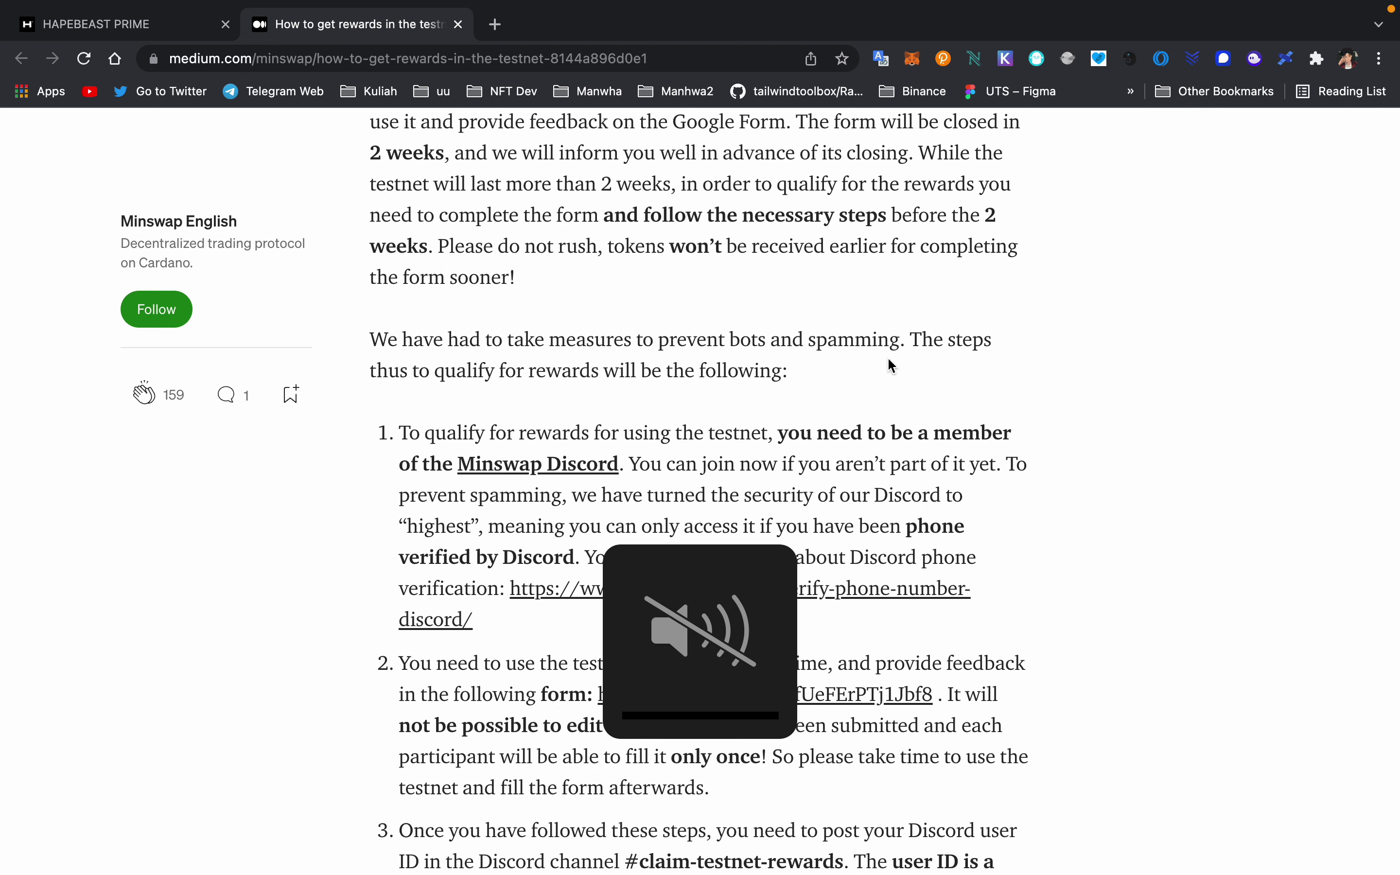
pyautogui.press('XF86MonBrightnessDown')
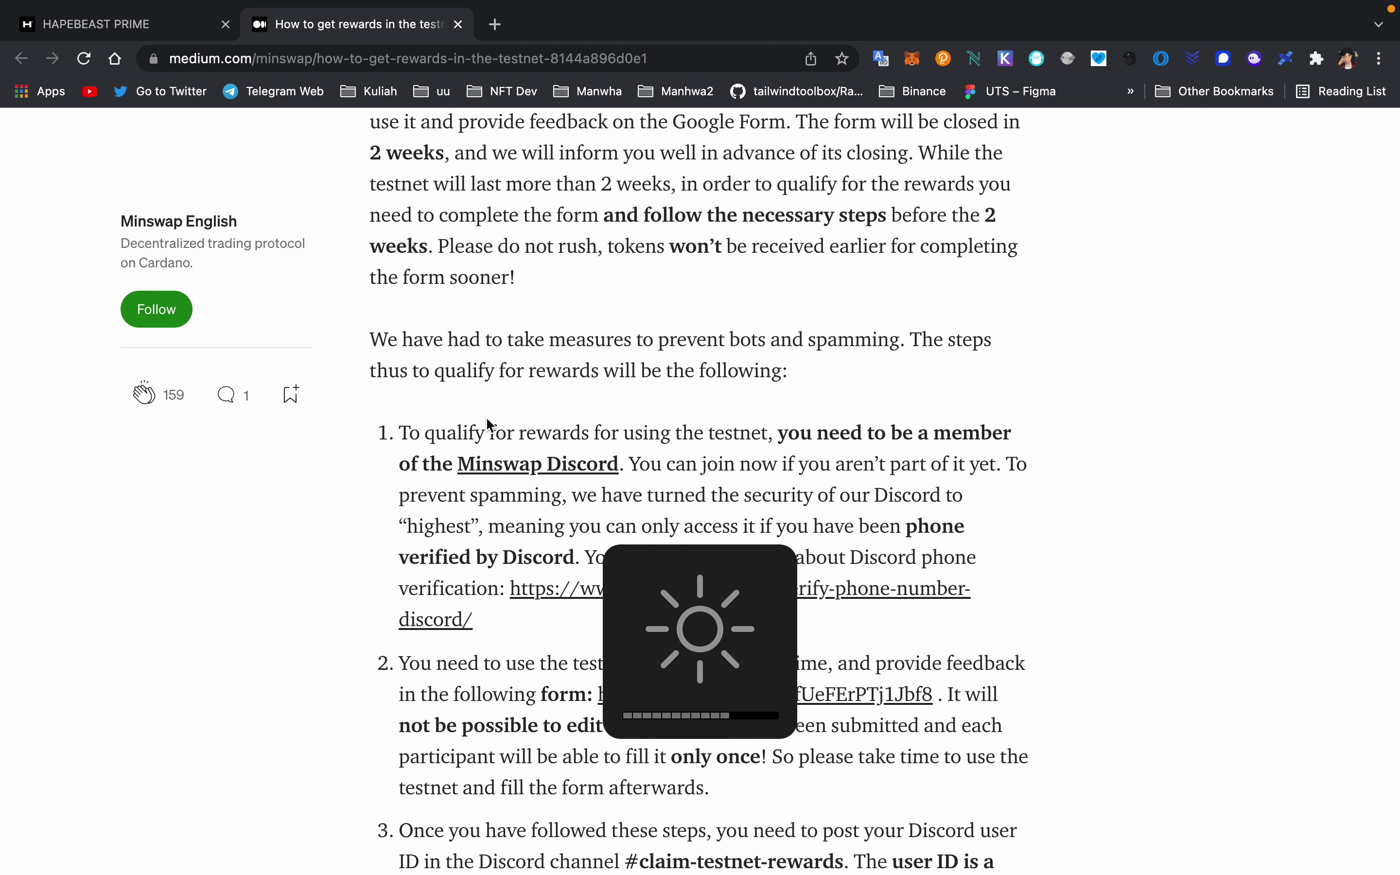
pyautogui.scroll(-2, 485, 416)
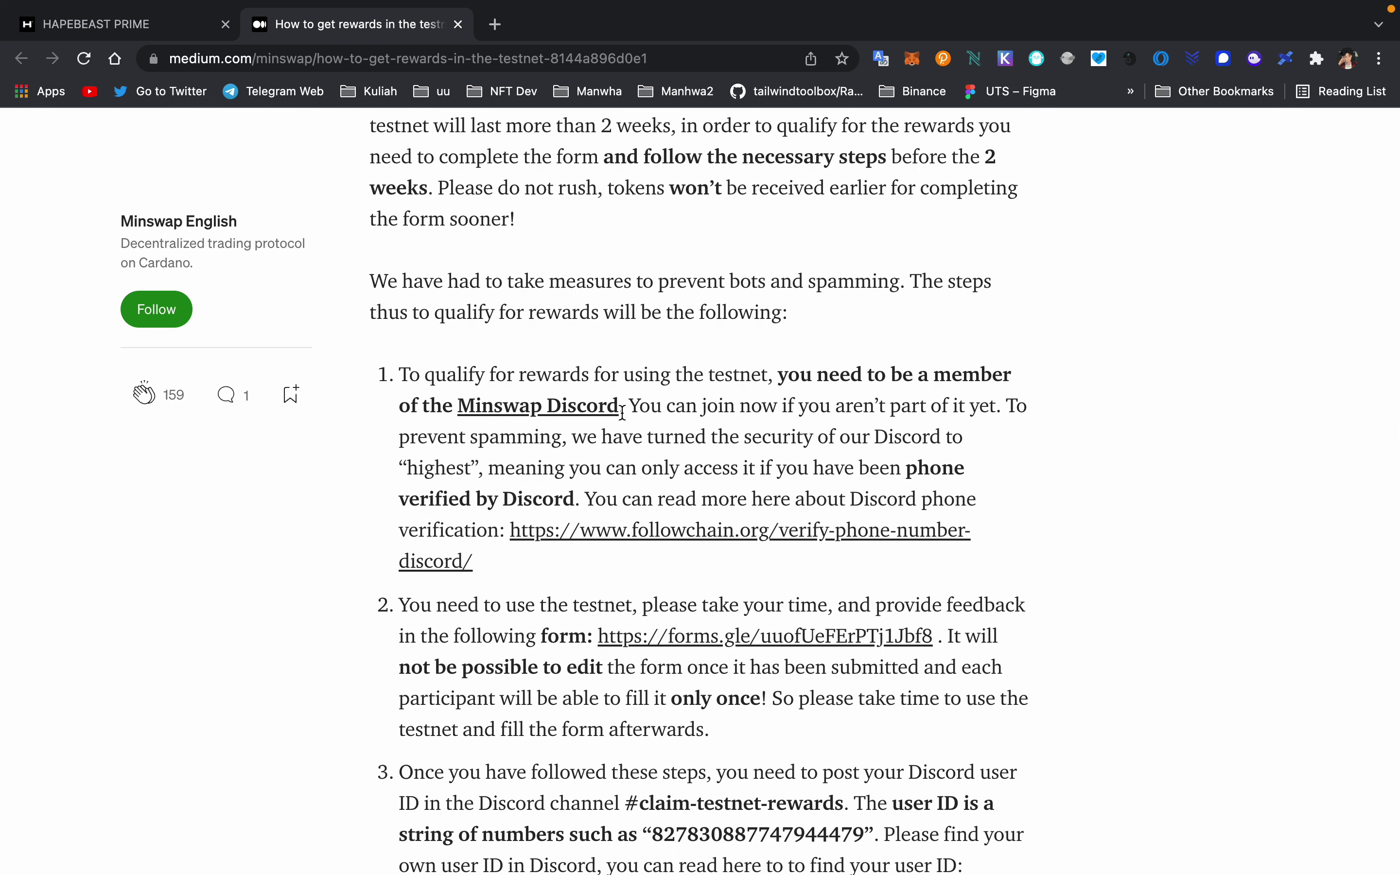
# - Accept the article's Minswap Discord invite, landing in Minswap Community #general, then return to Medium
pyautogui.click(563, 408)
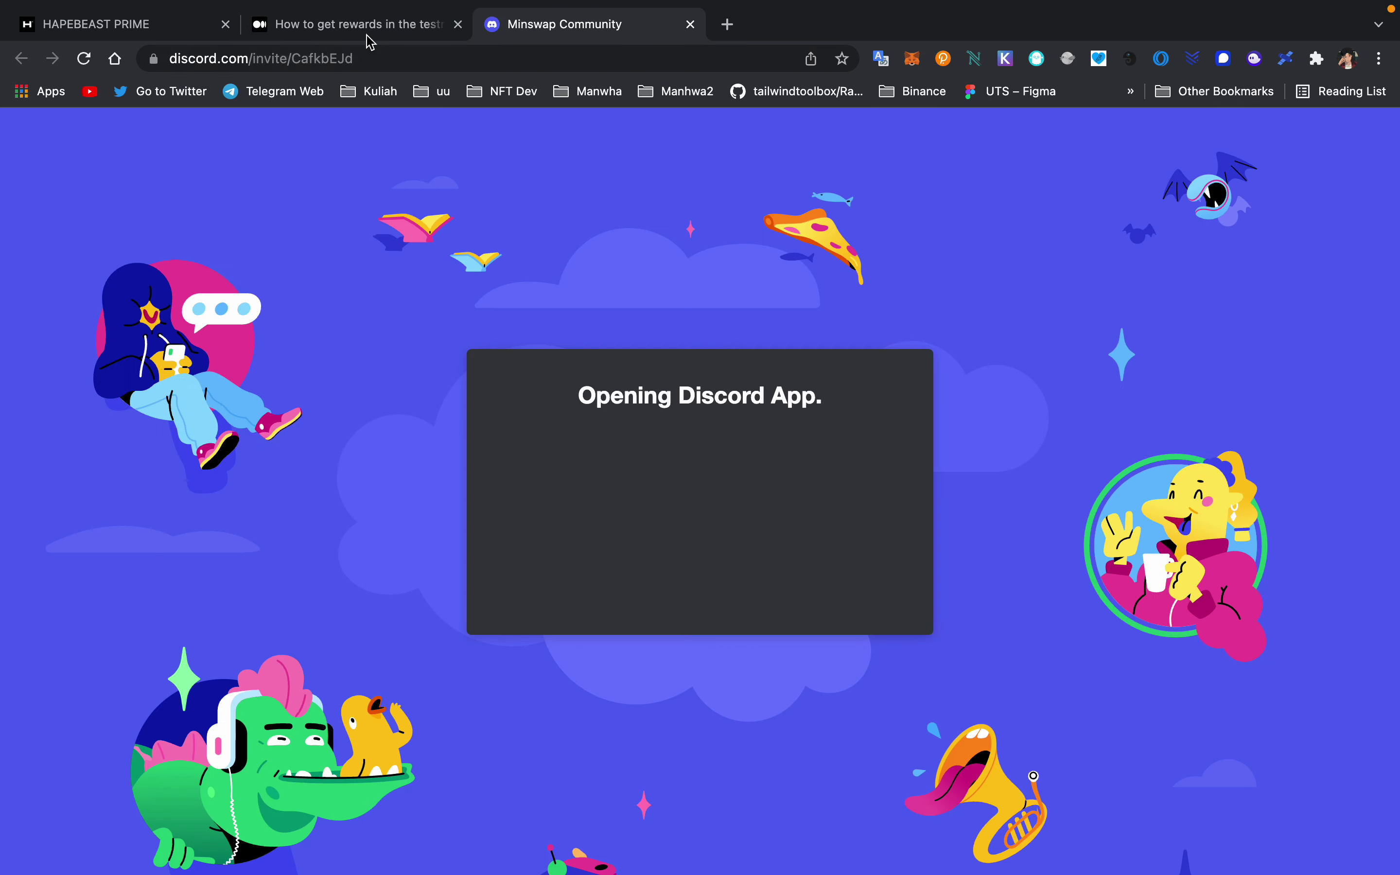
pyautogui.click(370, 31)
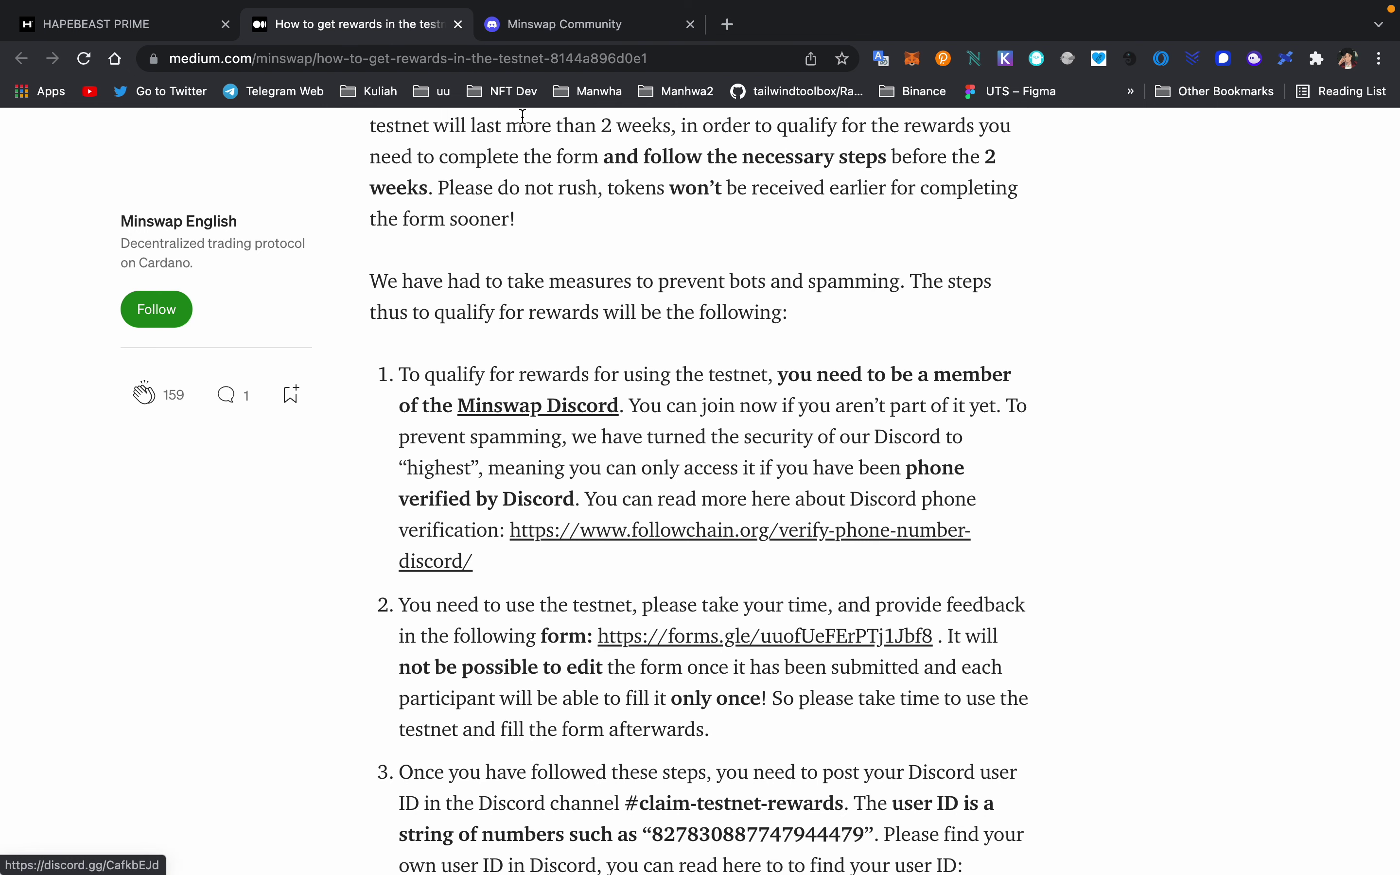
pyautogui.click(538, 24)
pyautogui.click(712, 598)
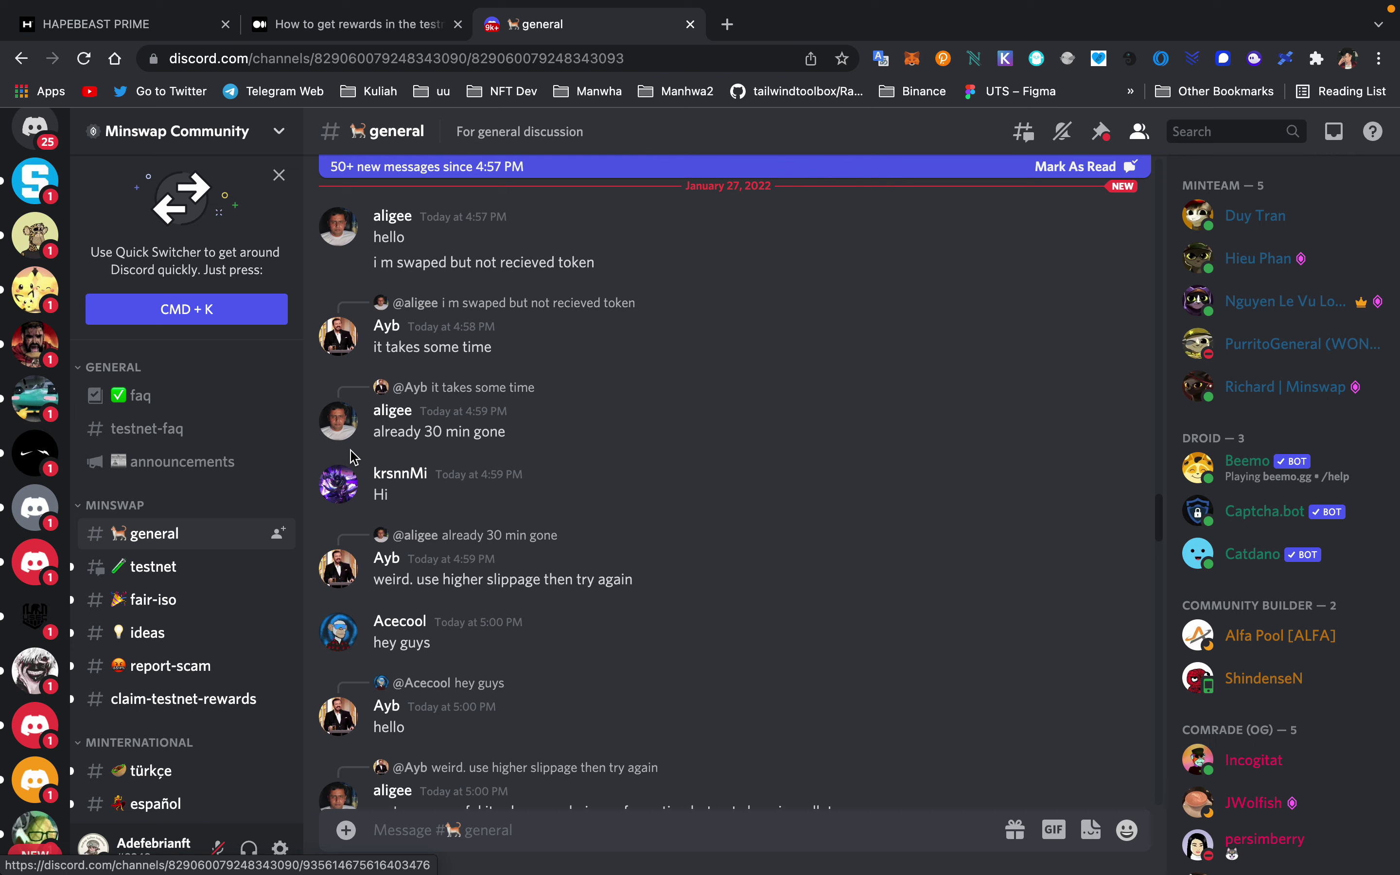
pyautogui.scroll(-3, 215, 465)
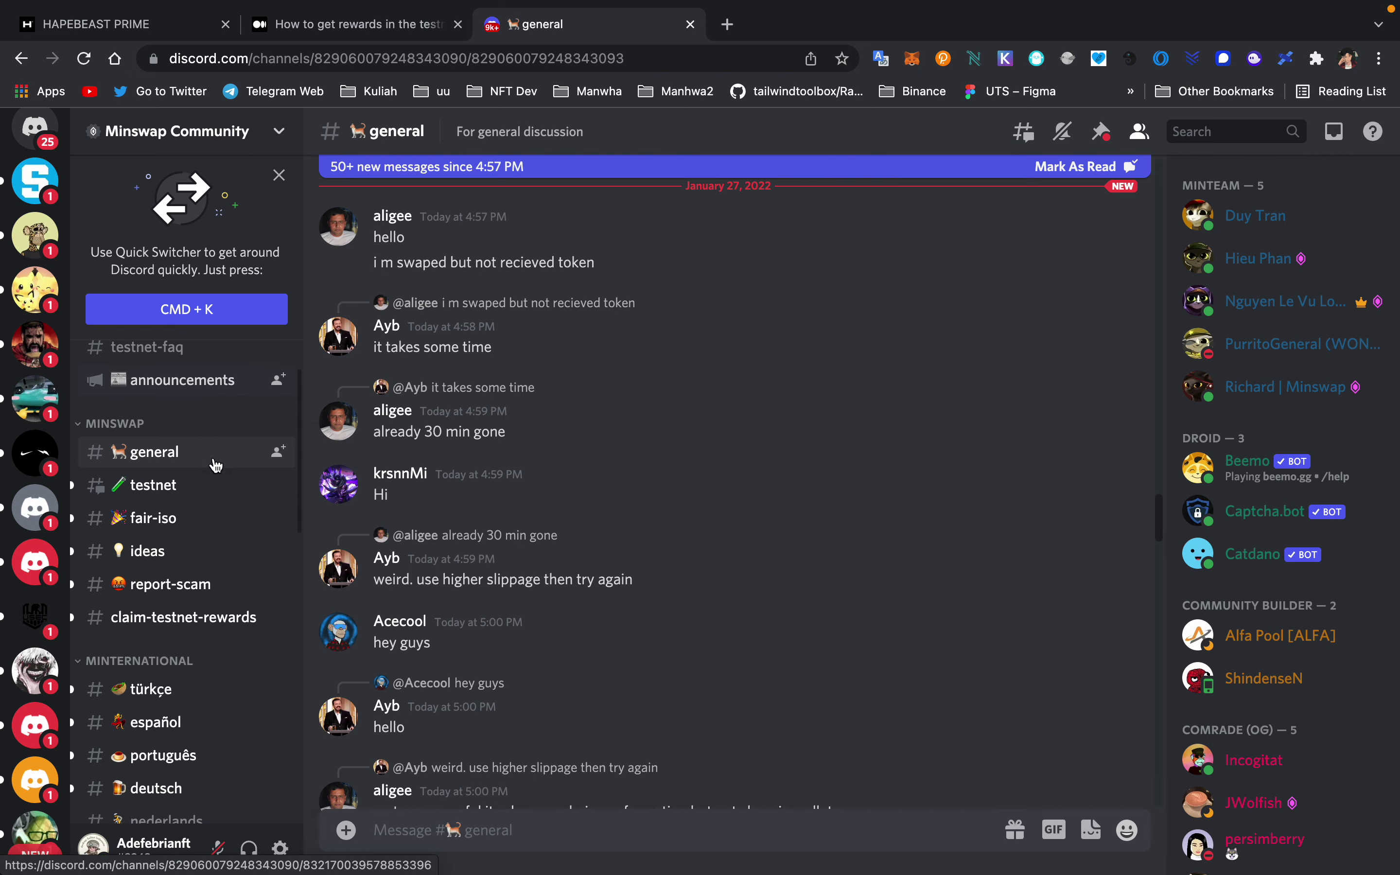
pyautogui.click(403, 34)
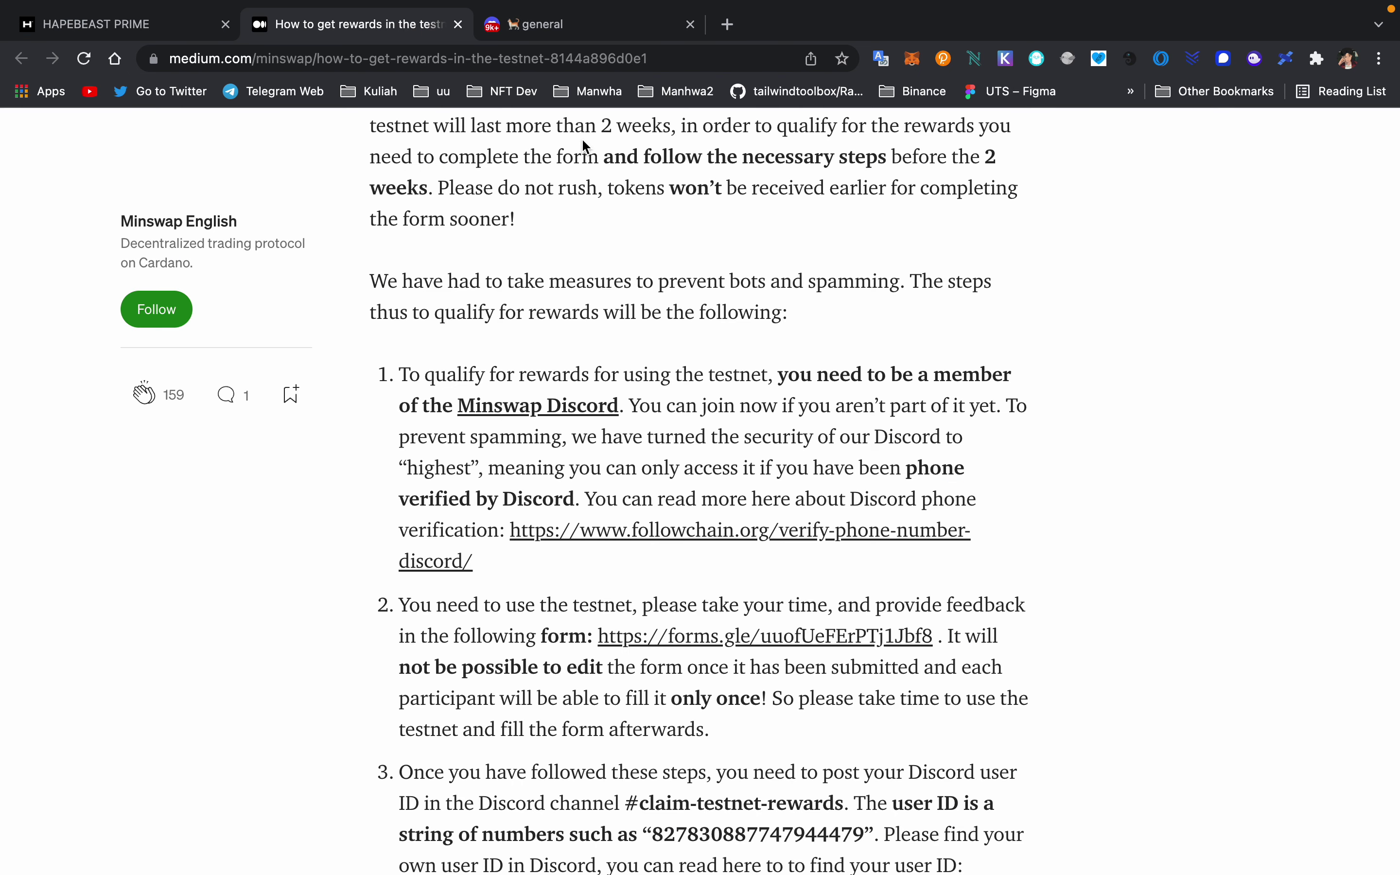
# - Open step 2's forms.gle link and look through the Minswap Testnet Feedback form's questions
pyautogui.scroll(-2, 414, 547)
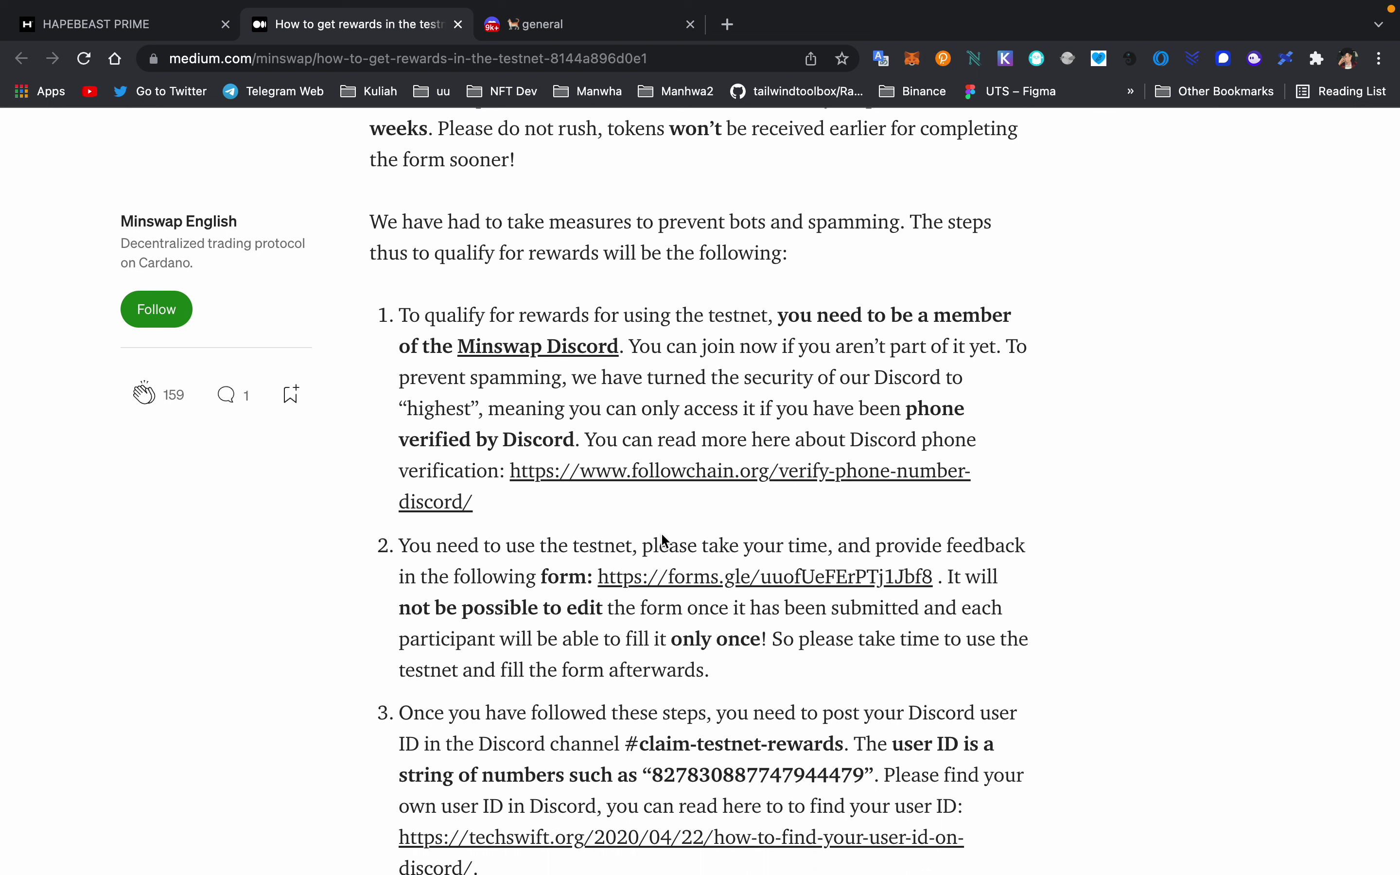
pyautogui.click(699, 580)
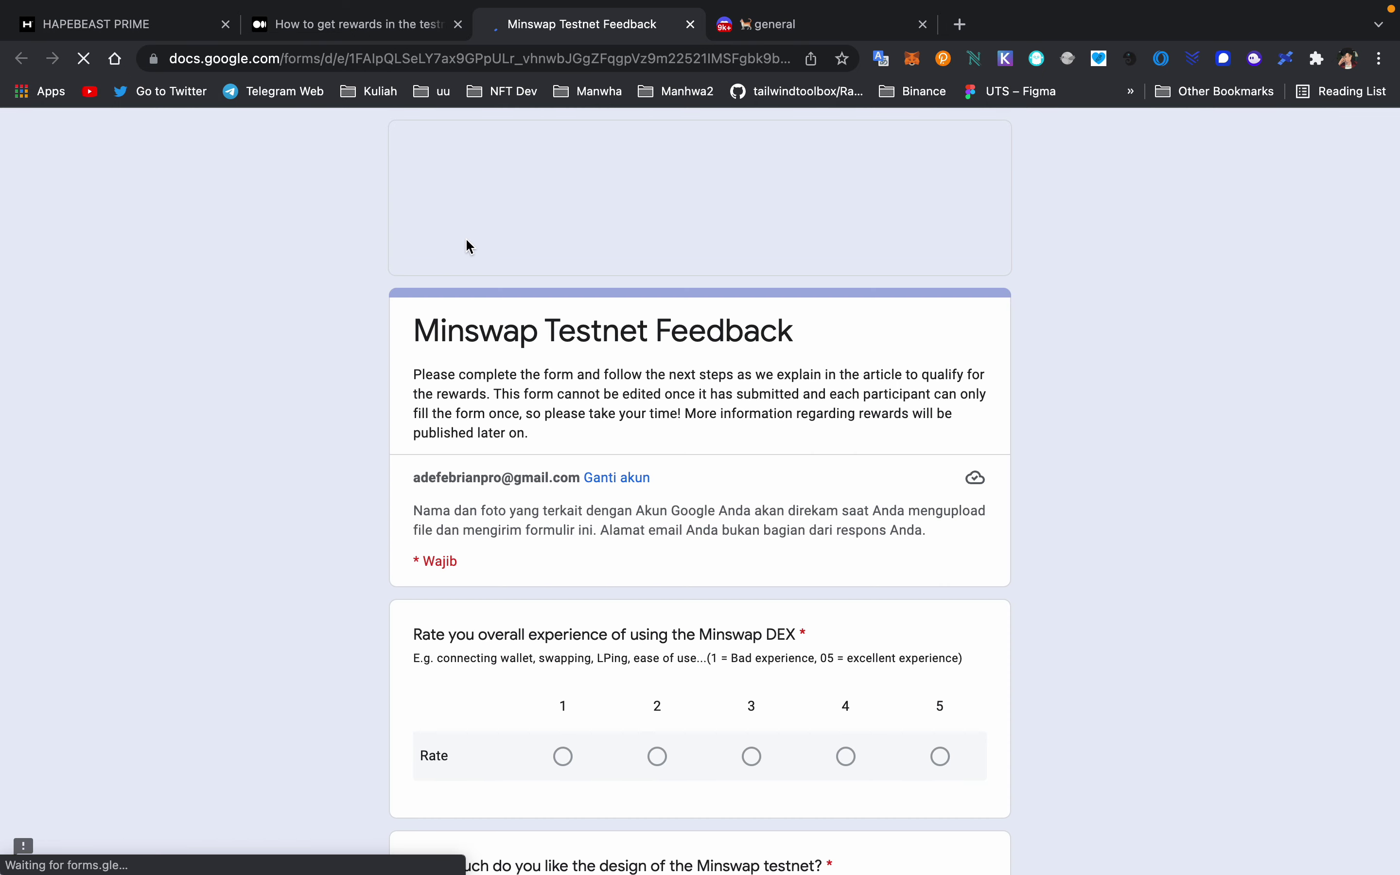
pyautogui.scroll(-4, 622, 493)
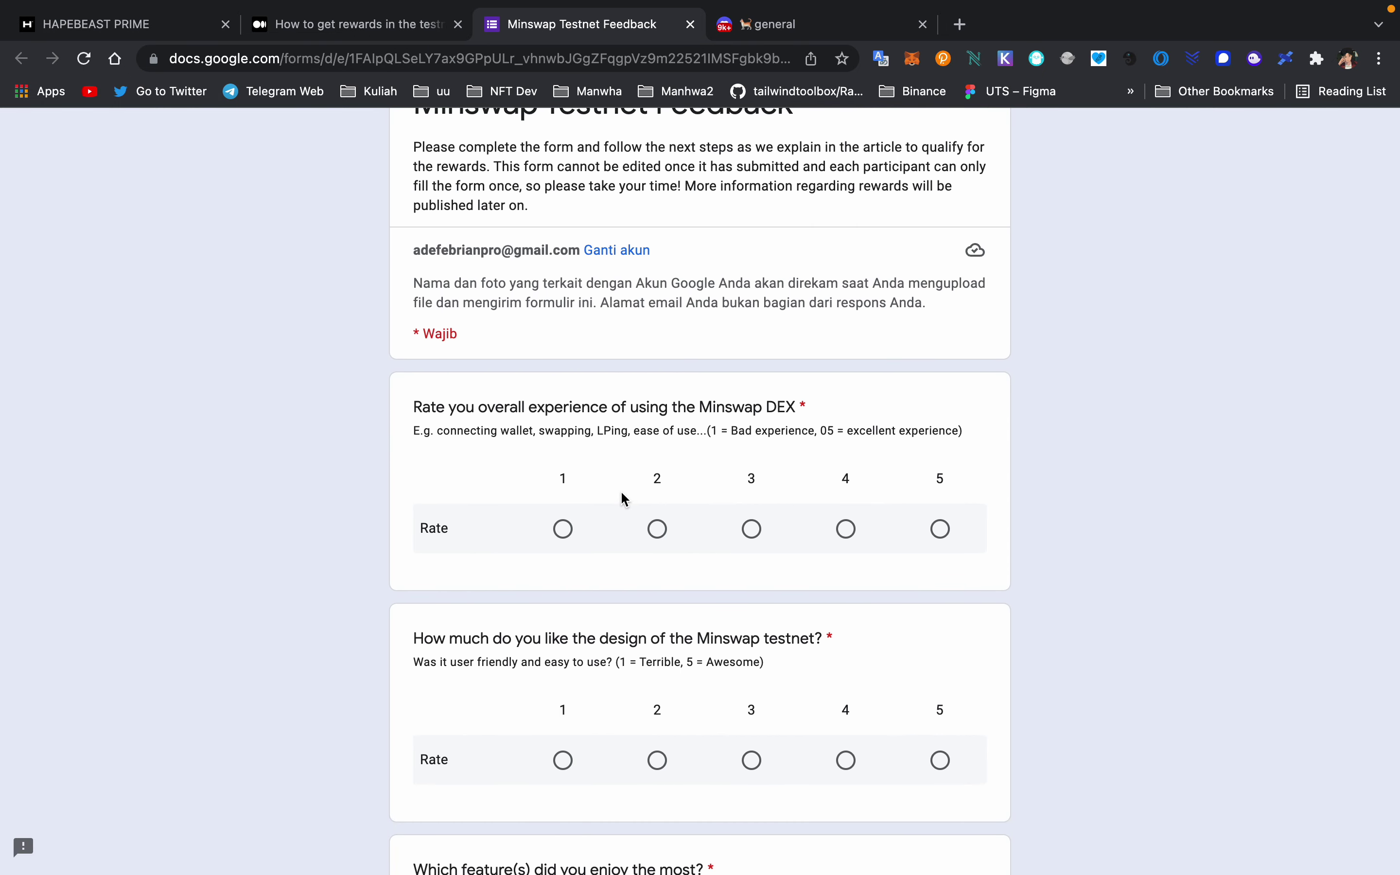
pyautogui.scroll(-14, 623, 498)
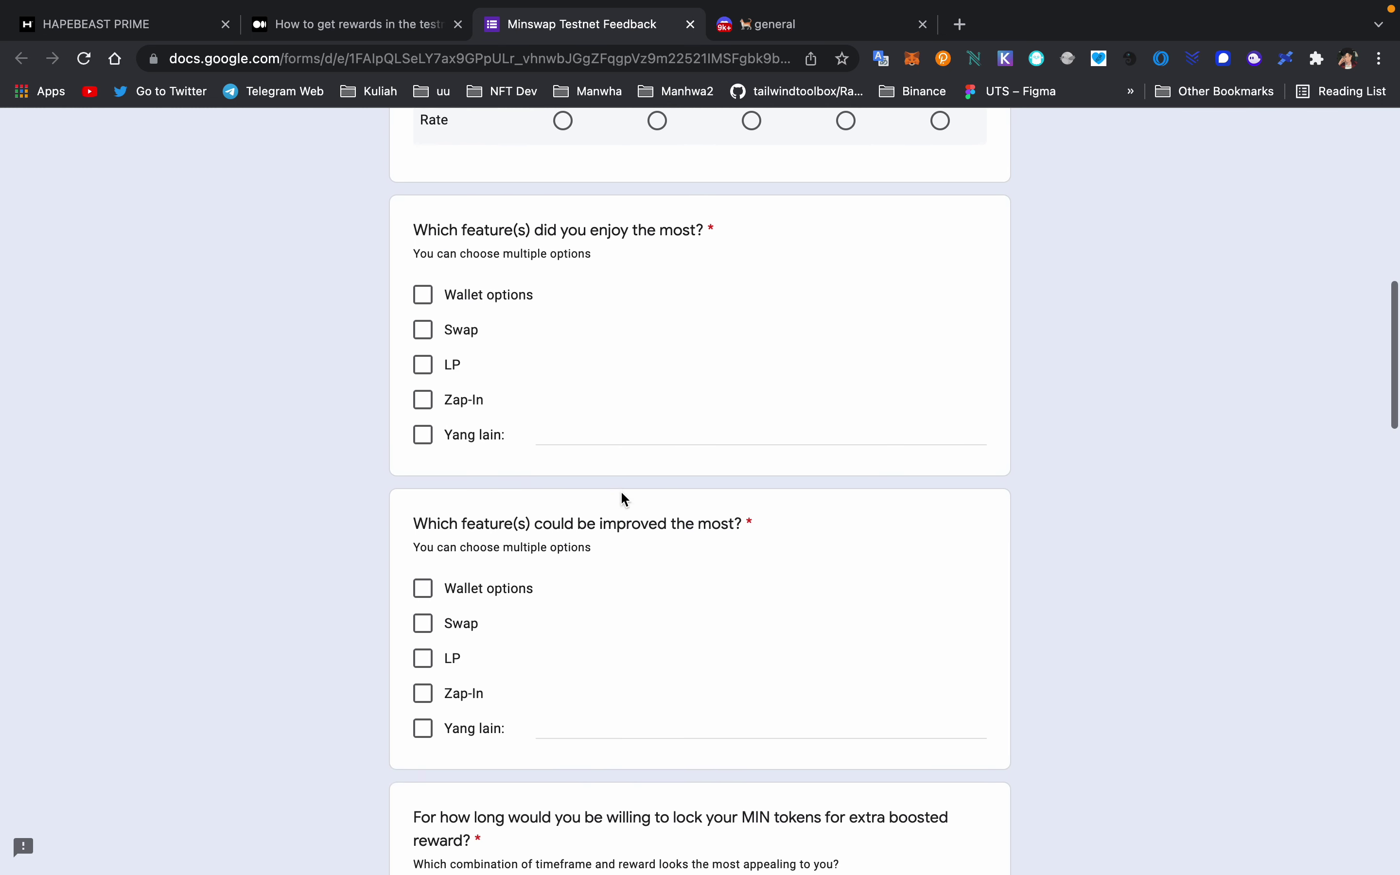
pyautogui.scroll(-20, 625, 499)
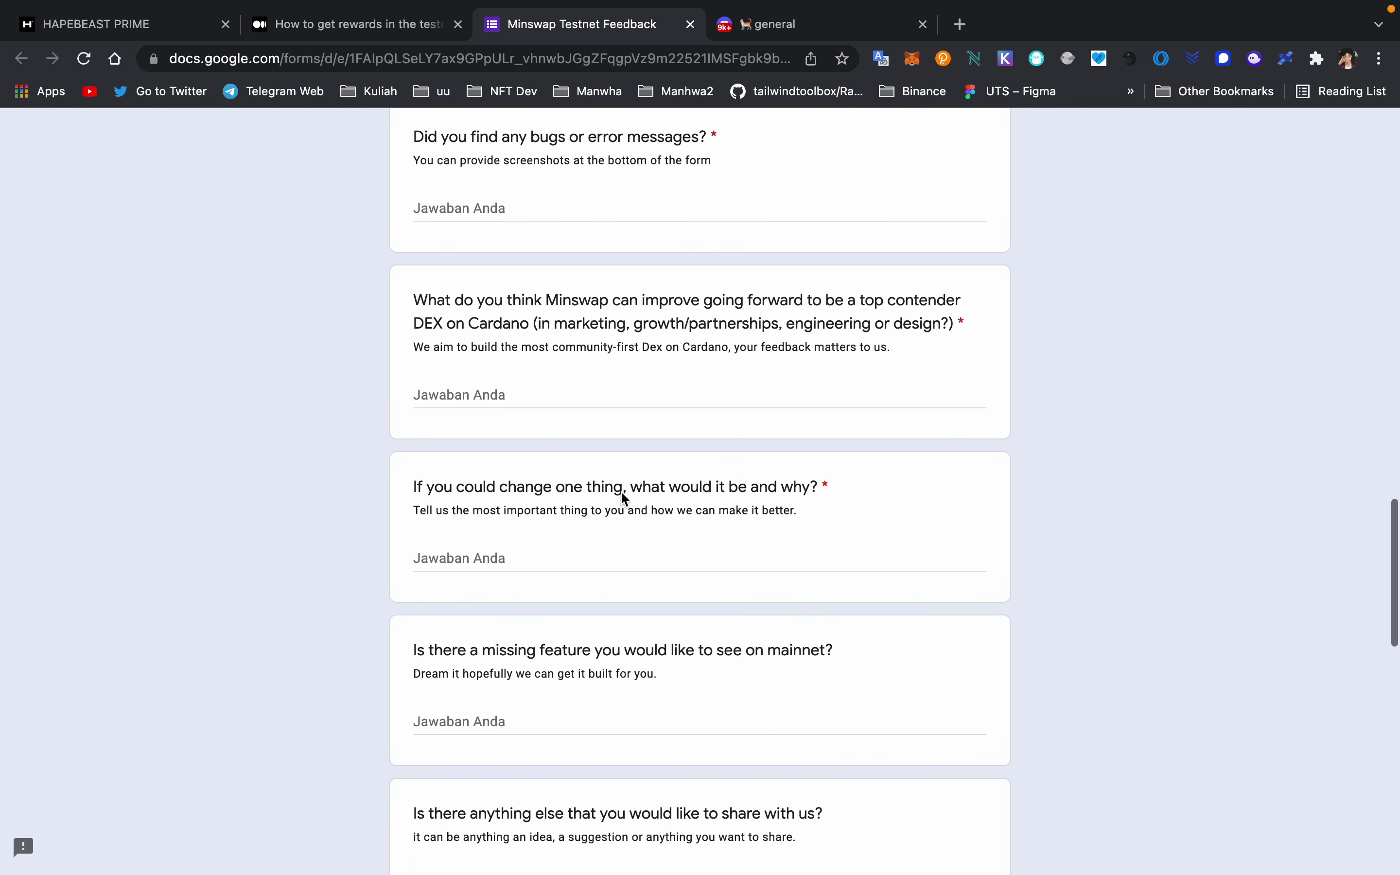
pyautogui.scroll(20, 620, 490)
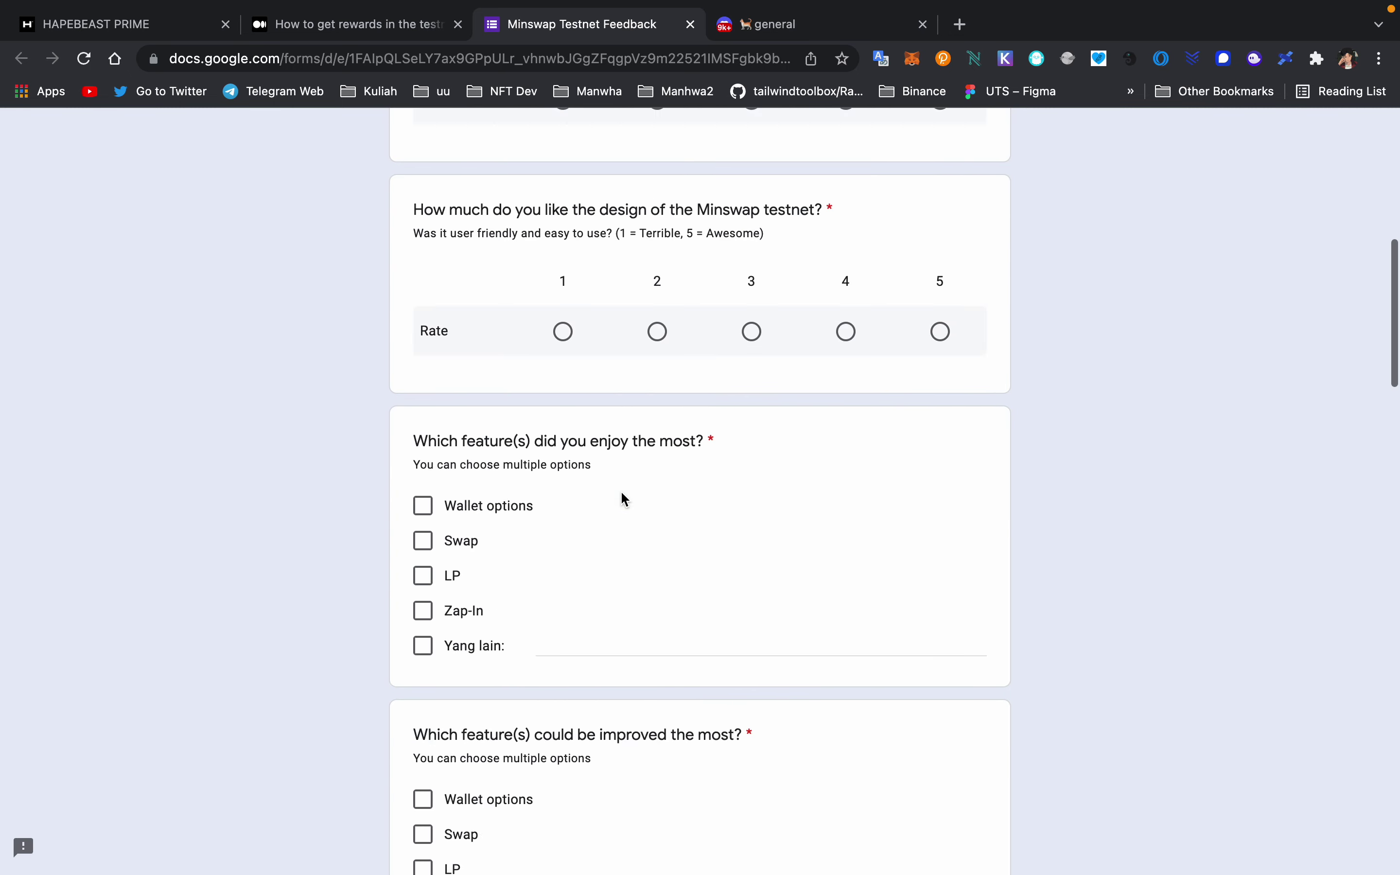
# - Close the feedback form, read step 3 about posting the Discord user ID, and switch to #general
pyautogui.click(683, 27)
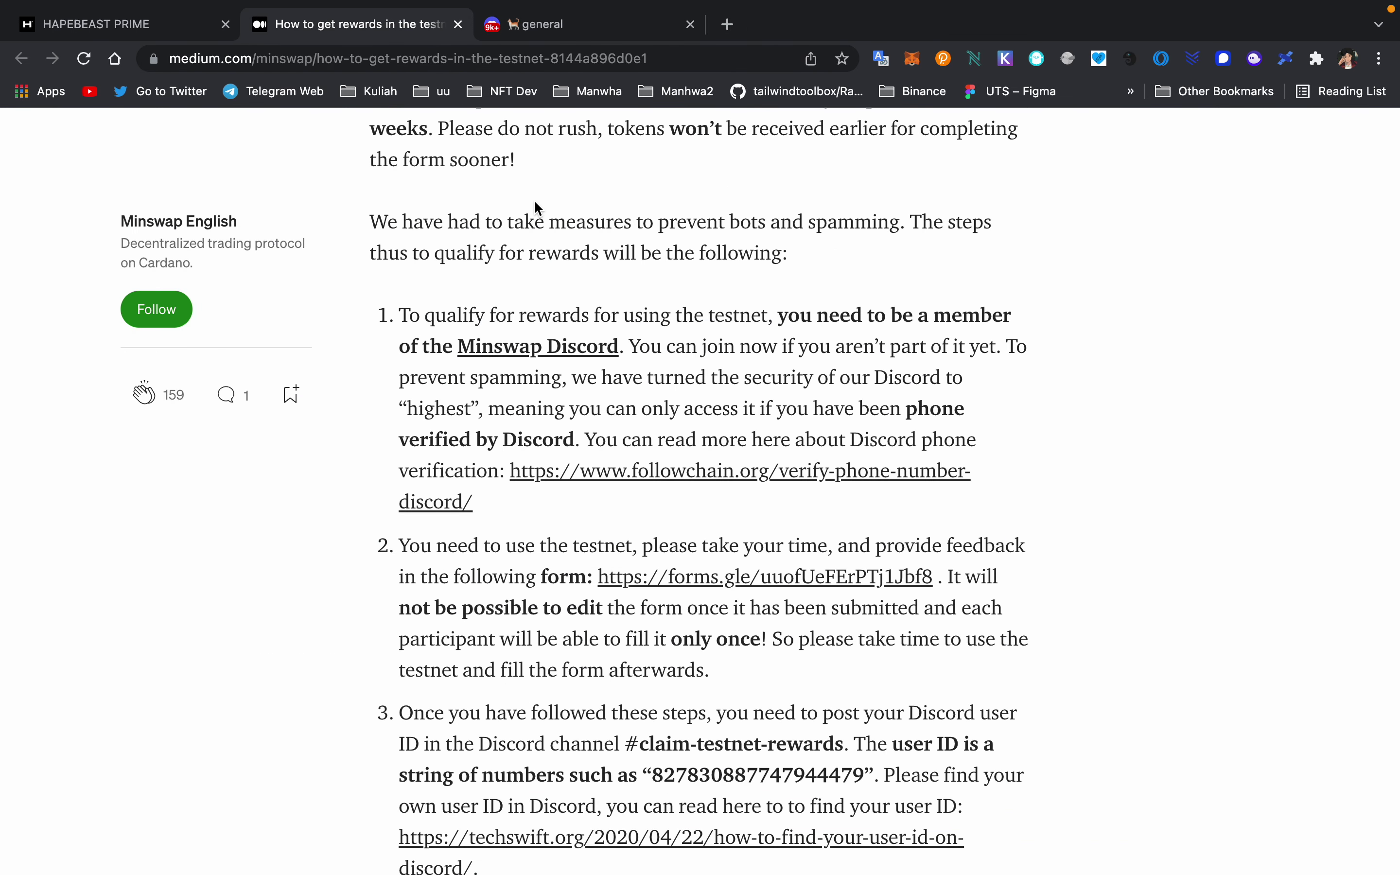
pyautogui.scroll(-5, 593, 475)
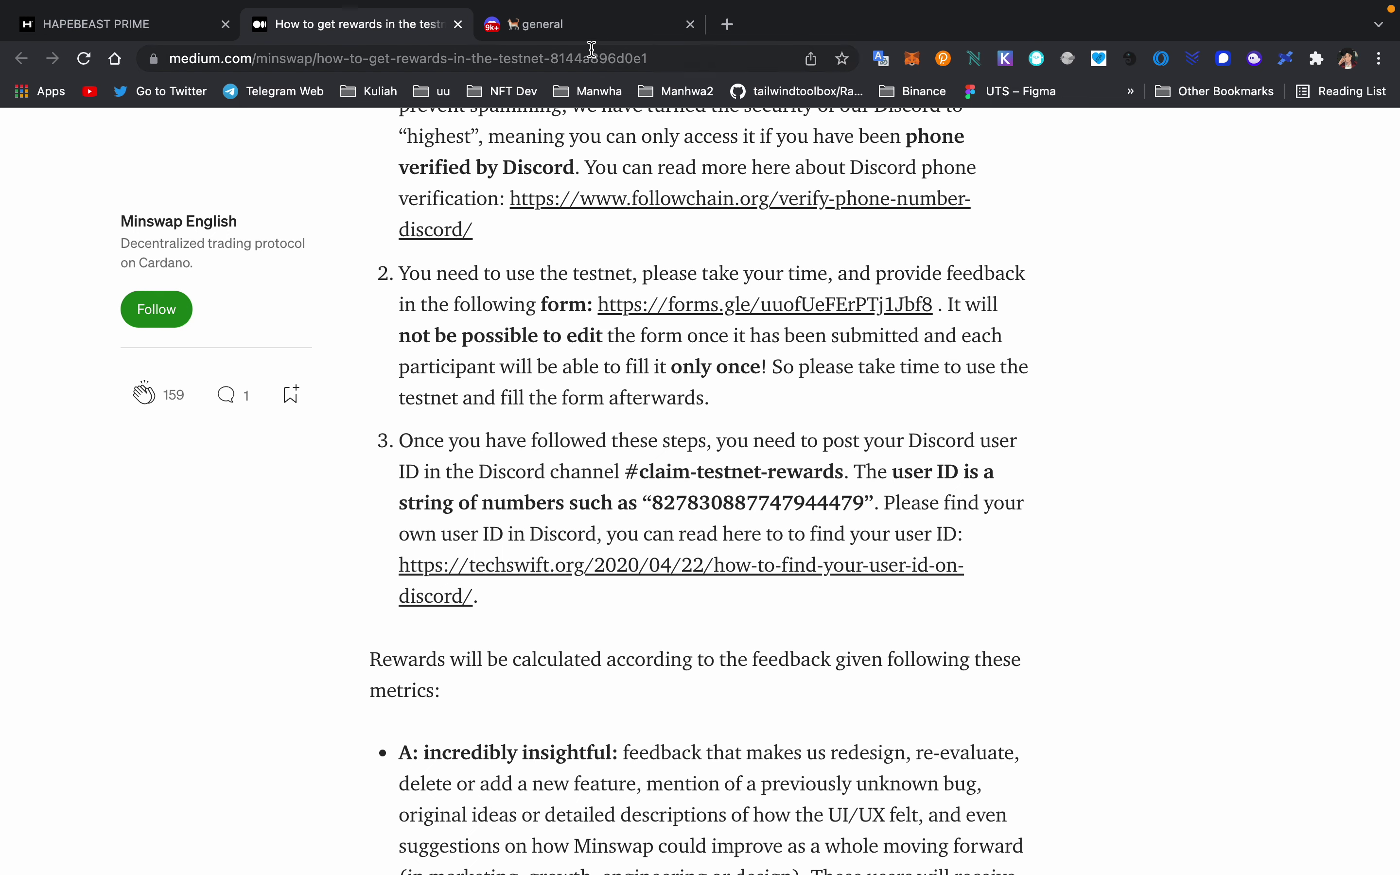
pyautogui.click(571, 33)
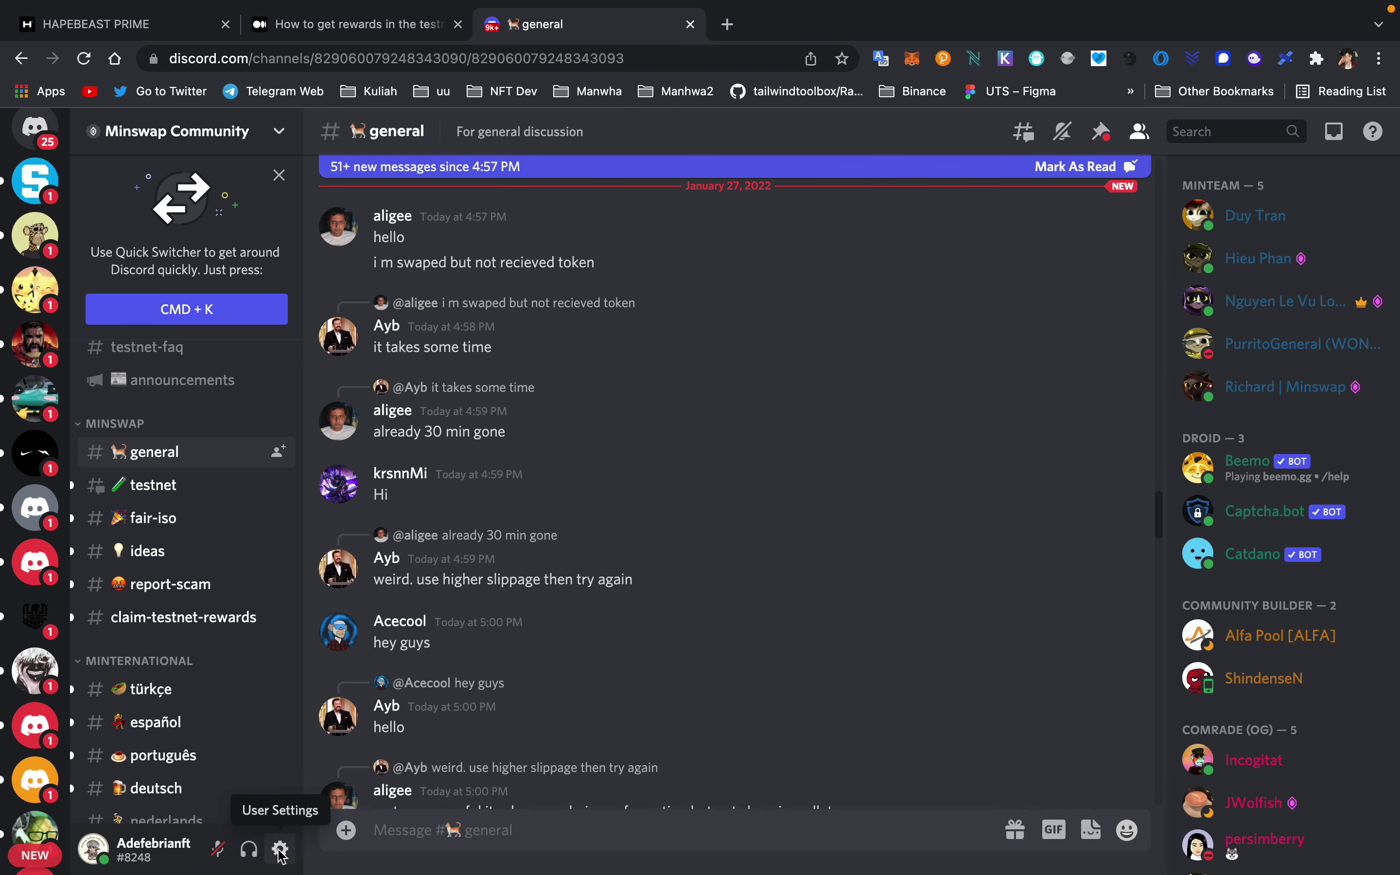
pyautogui.click(280, 850)
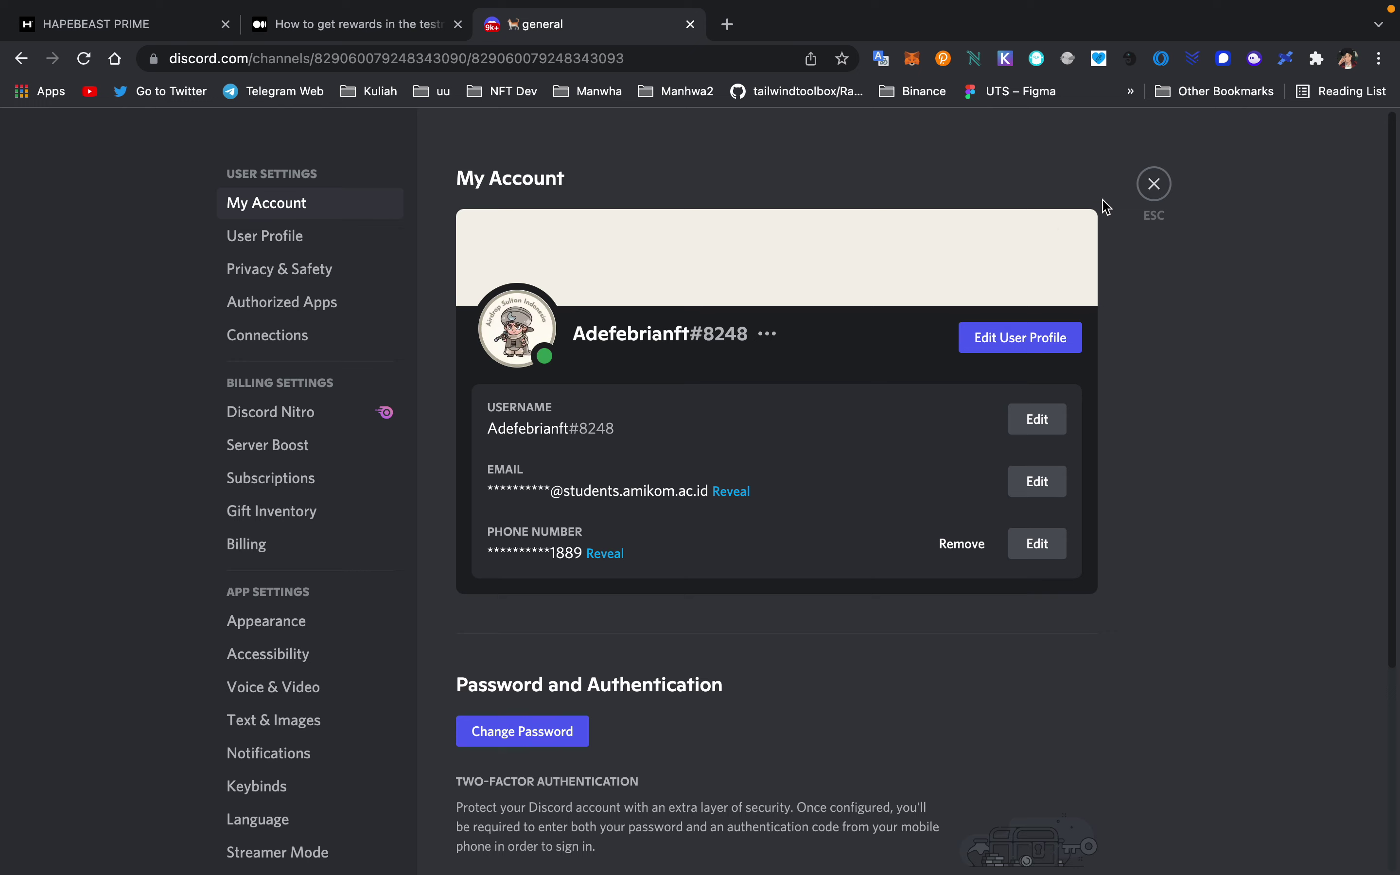
pyautogui.click(1155, 184)
pyautogui.click(280, 849)
pyautogui.scroll(-6, 292, 607)
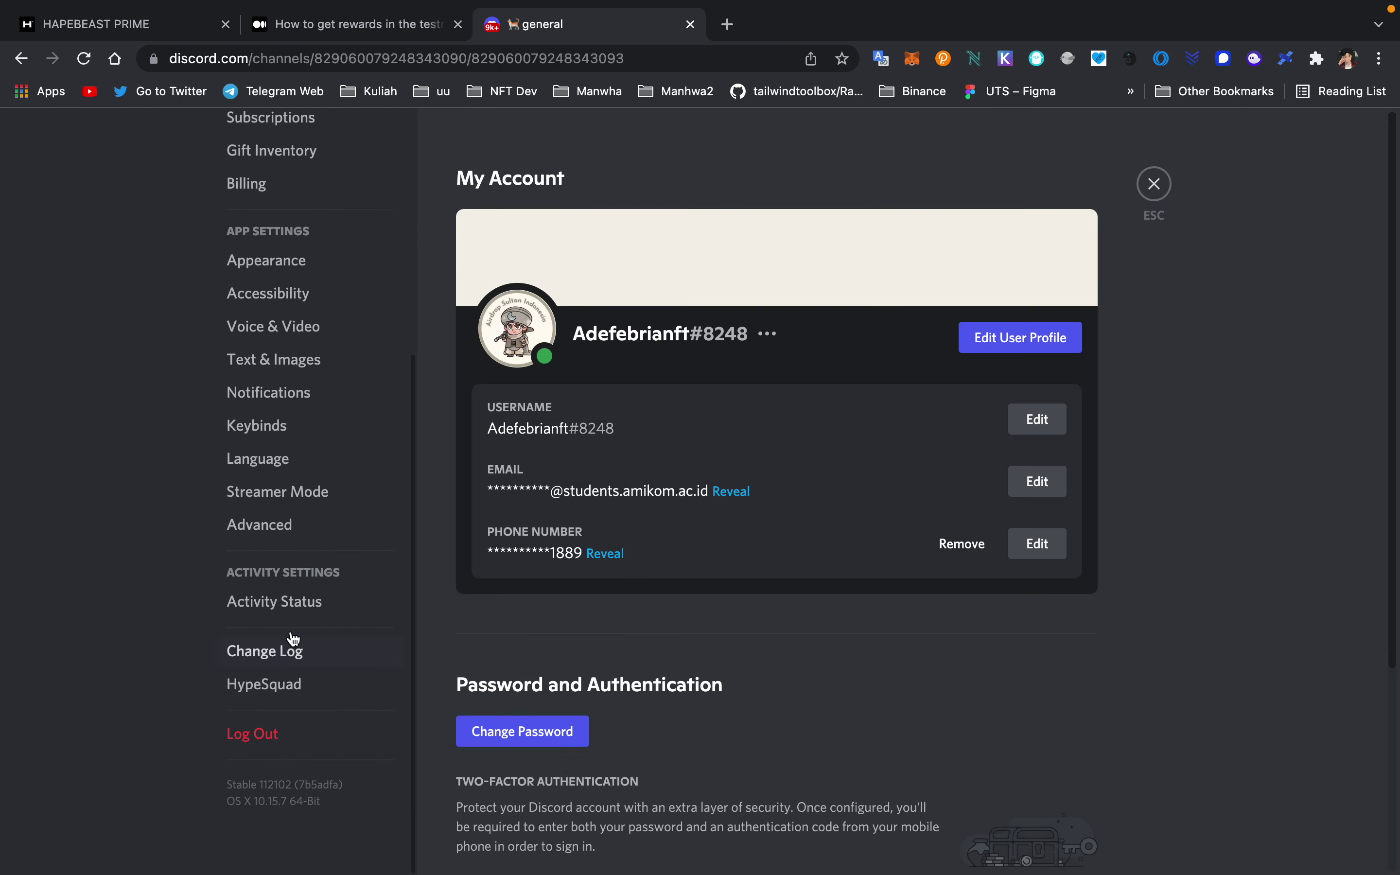
pyautogui.click(273, 525)
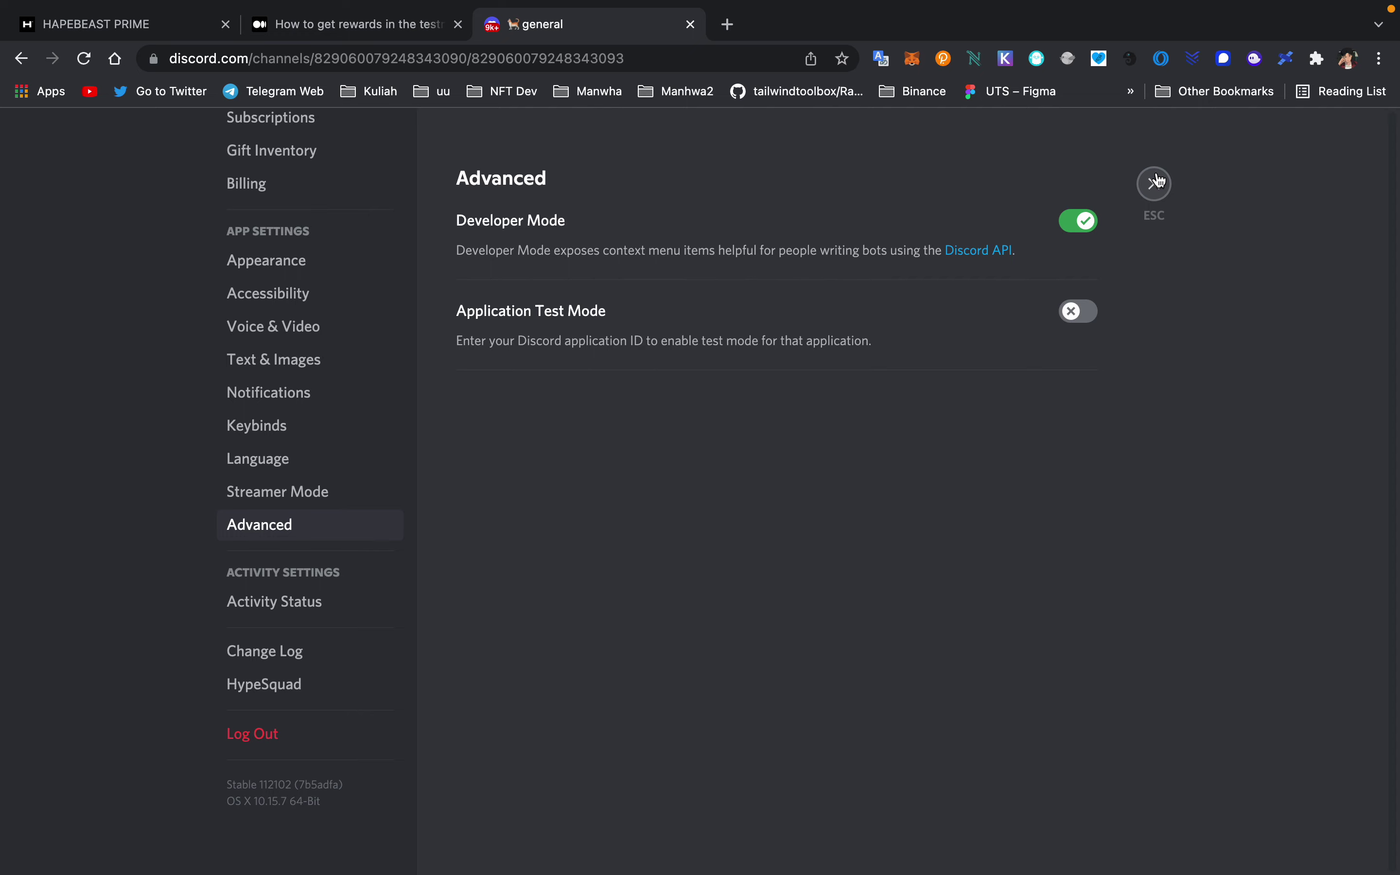
pyautogui.click(1158, 183)
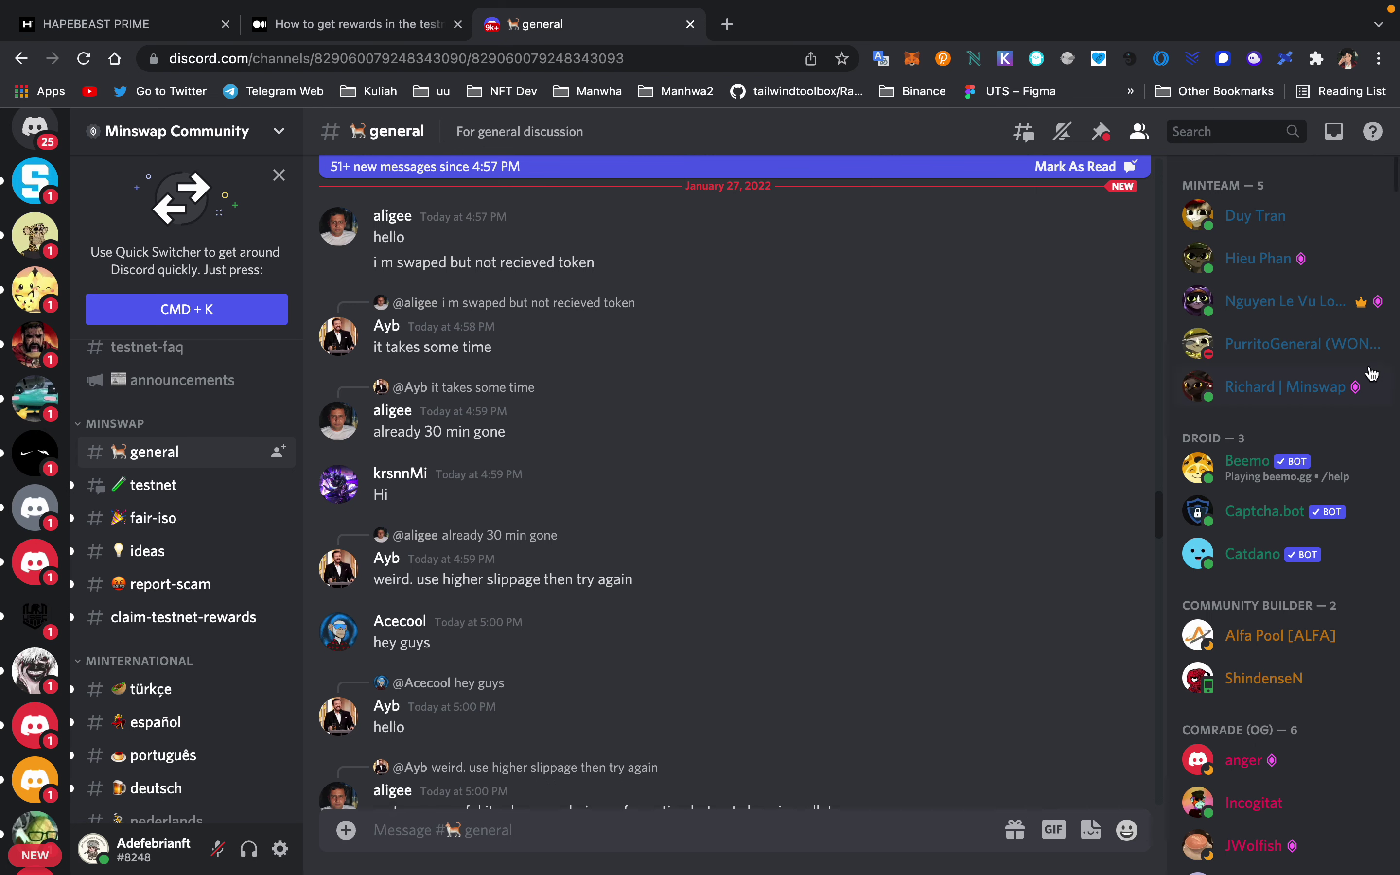
# - Copy your own Discord user ID from your entry in the member list
pyautogui.scroll(-3, 1284, 268)
pyautogui.scroll(-20, 1283, 267)
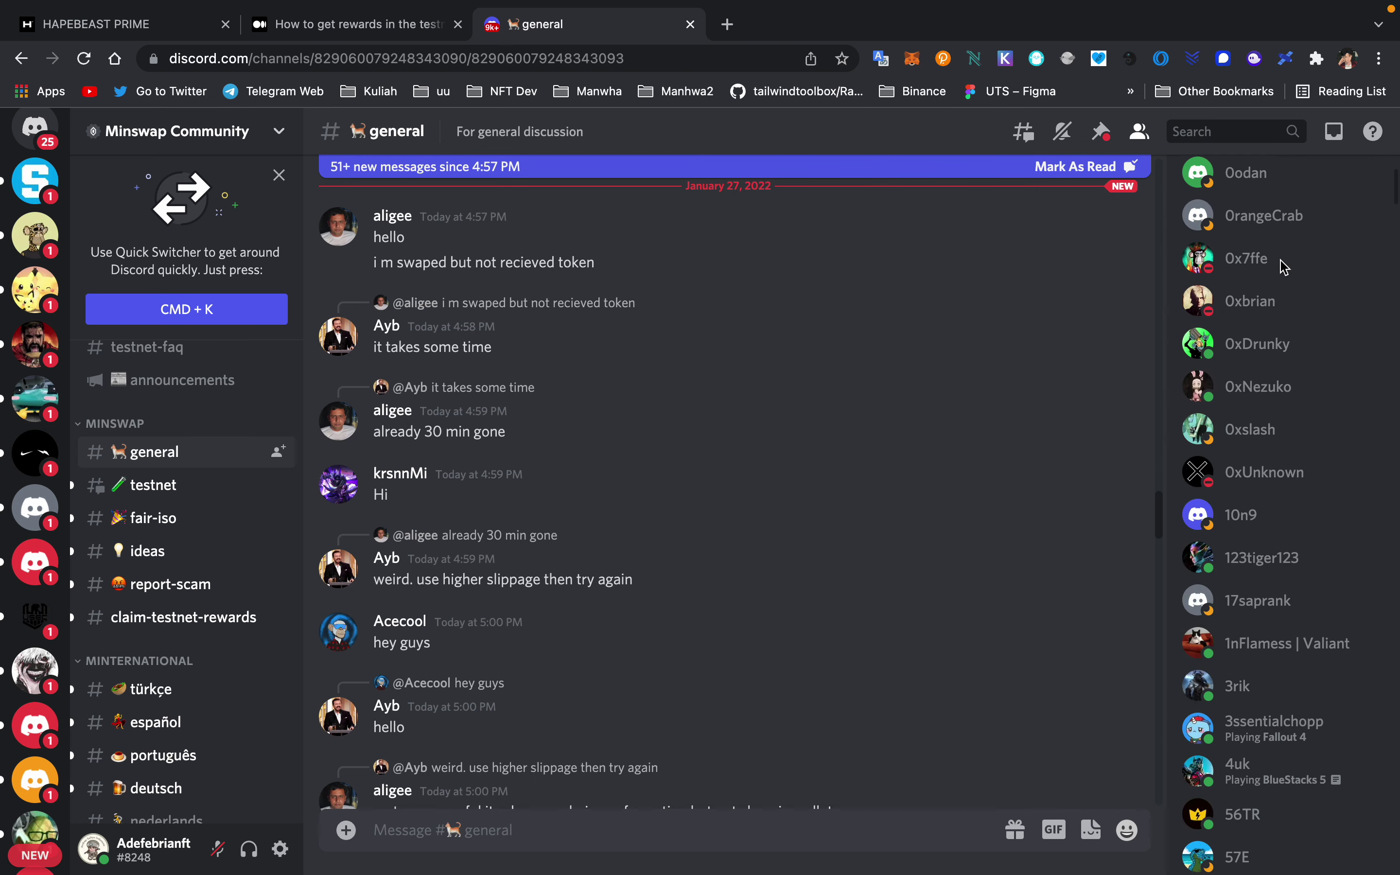
pyautogui.scroll(-15, 1283, 267)
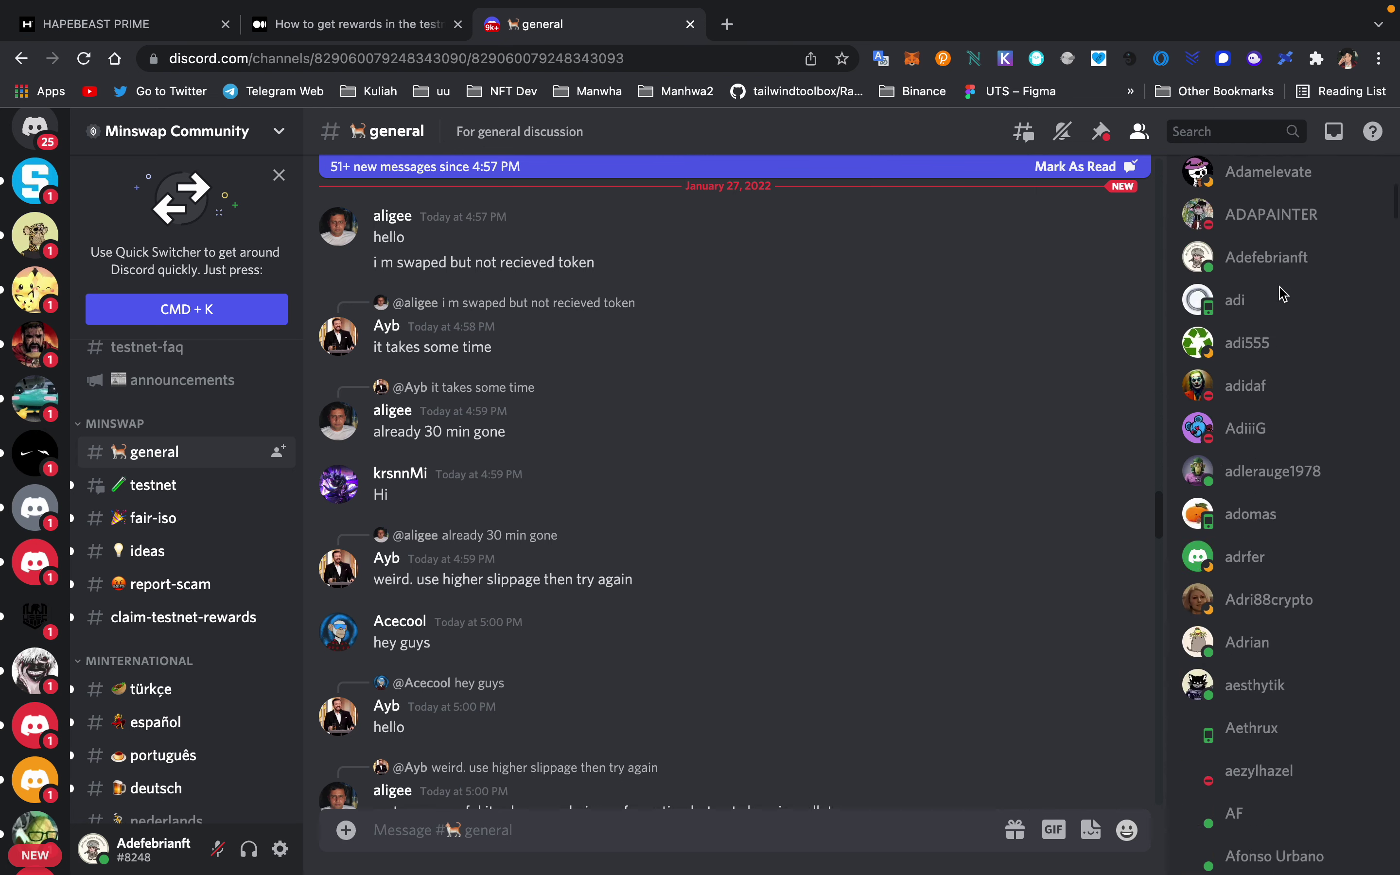
pyautogui.scroll(3, 1266, 283)
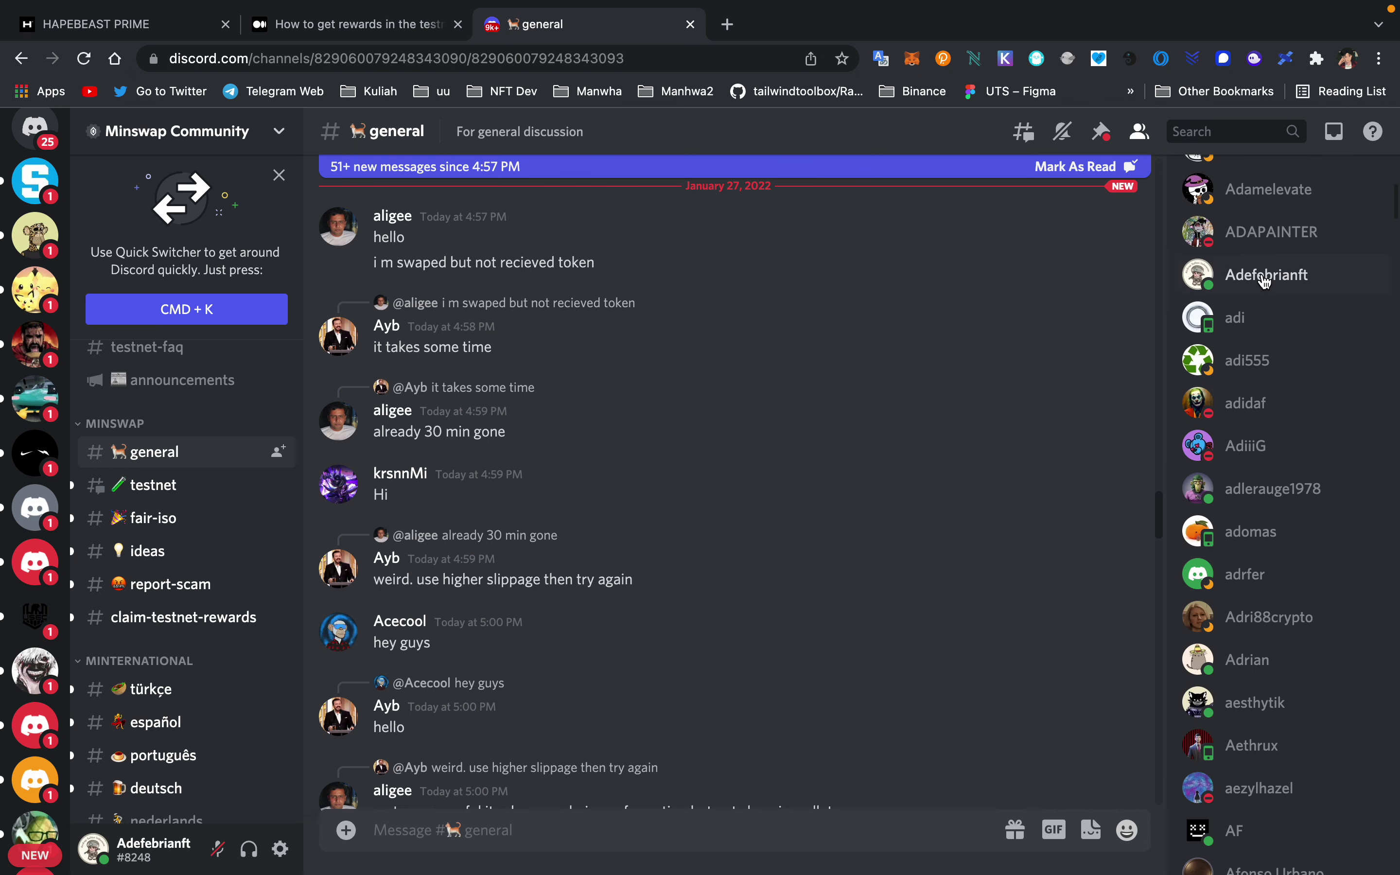
pyautogui.rightClick(1265, 281)
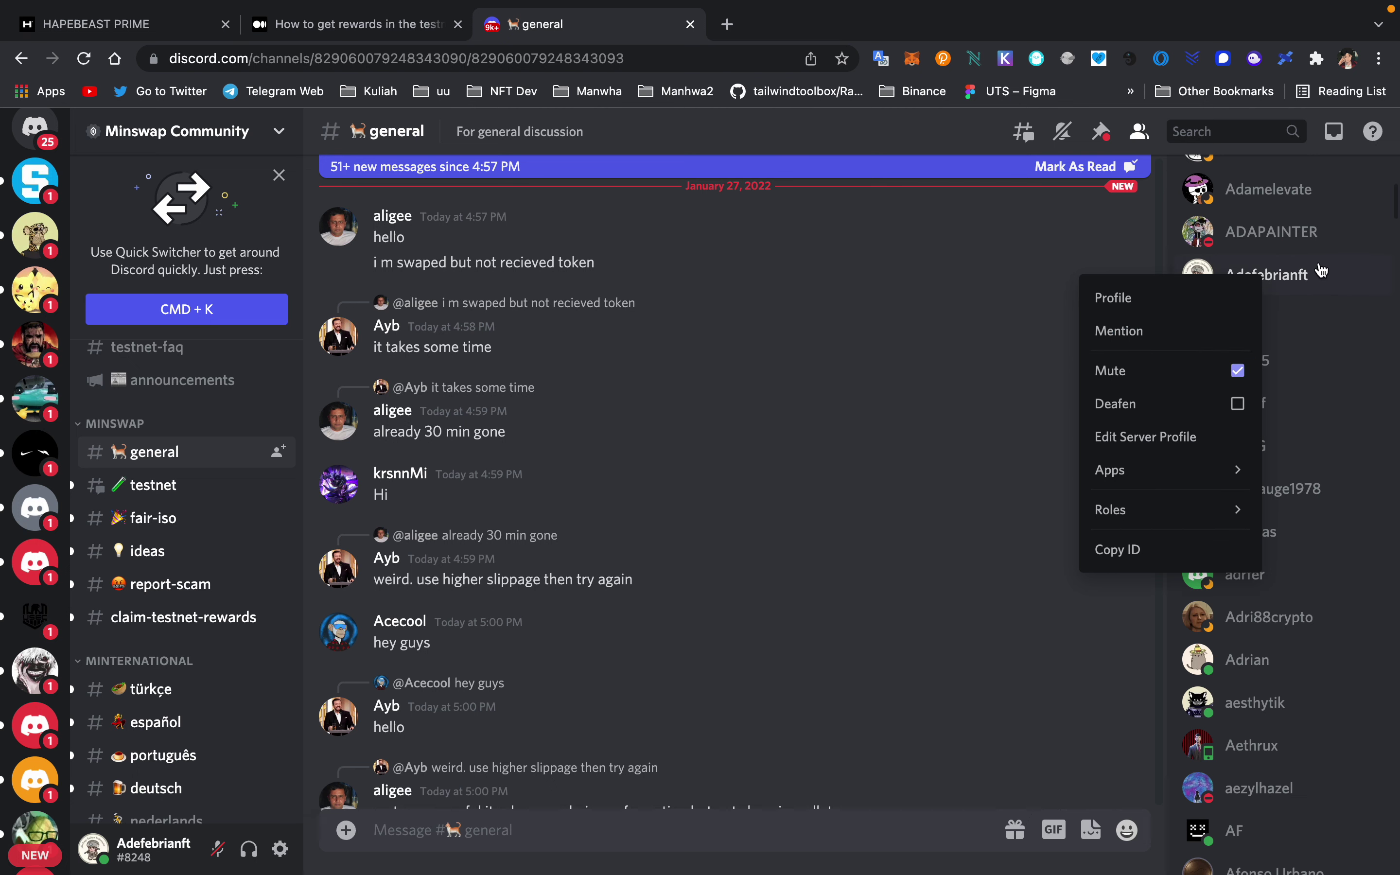
pyautogui.click(1154, 550)
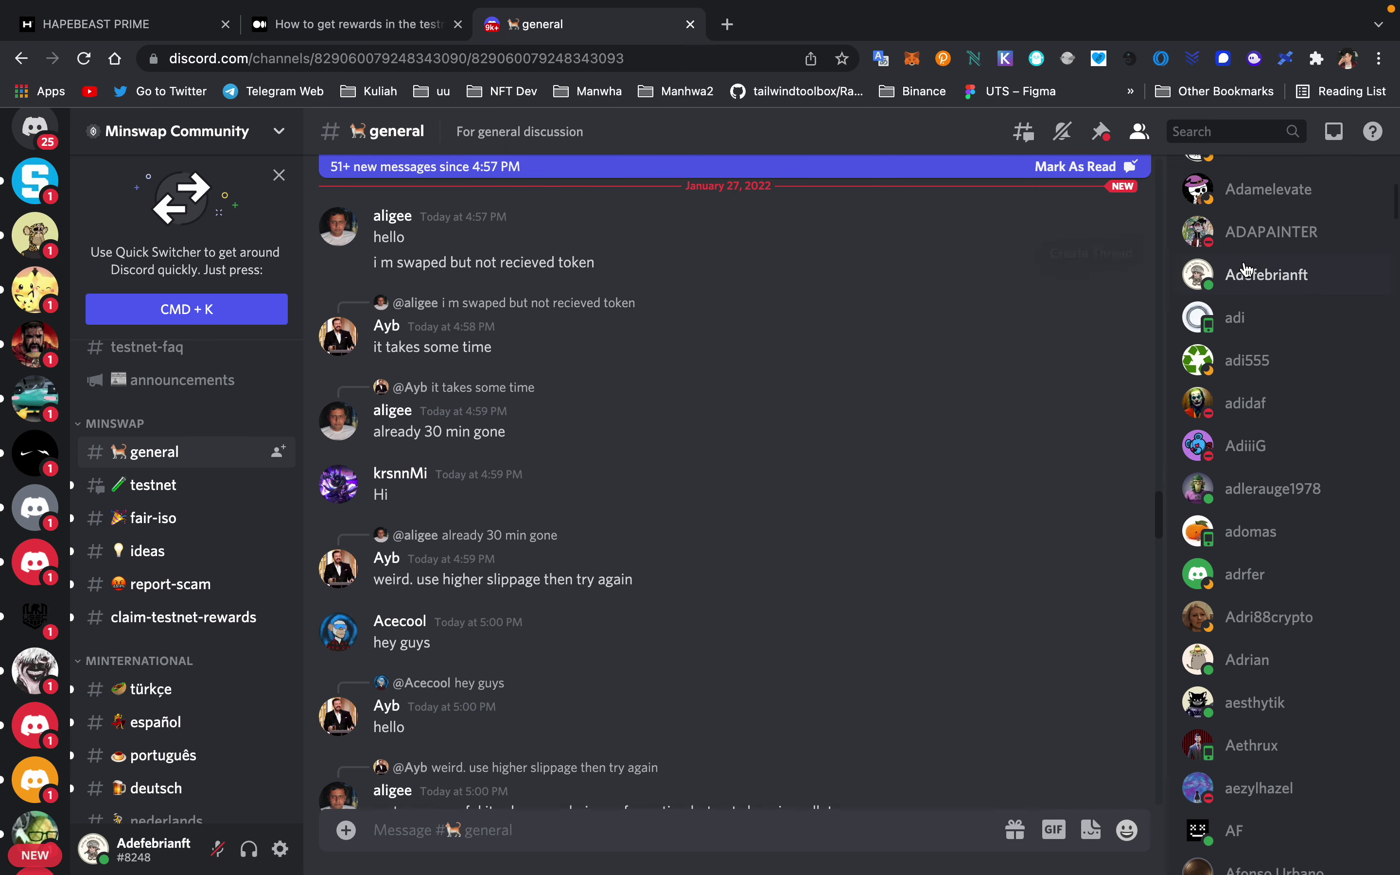
# - Open #claim-testnet-rewards, paste the user ID into the message box, then delete it unsent
pyautogui.scroll(-3, 185, 520)
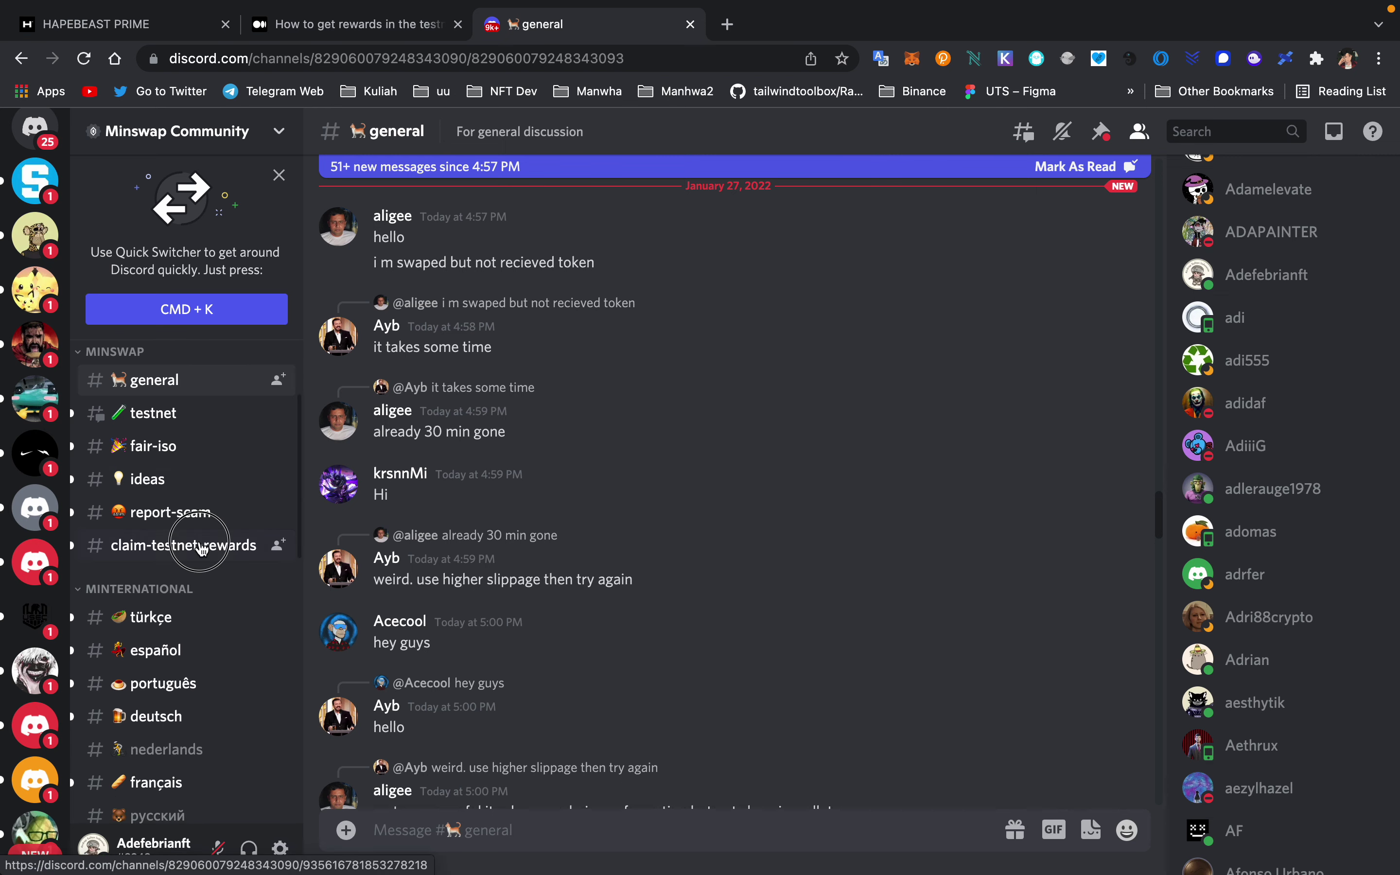
pyautogui.click(183, 545)
pyautogui.scroll(-10, 527, 702)
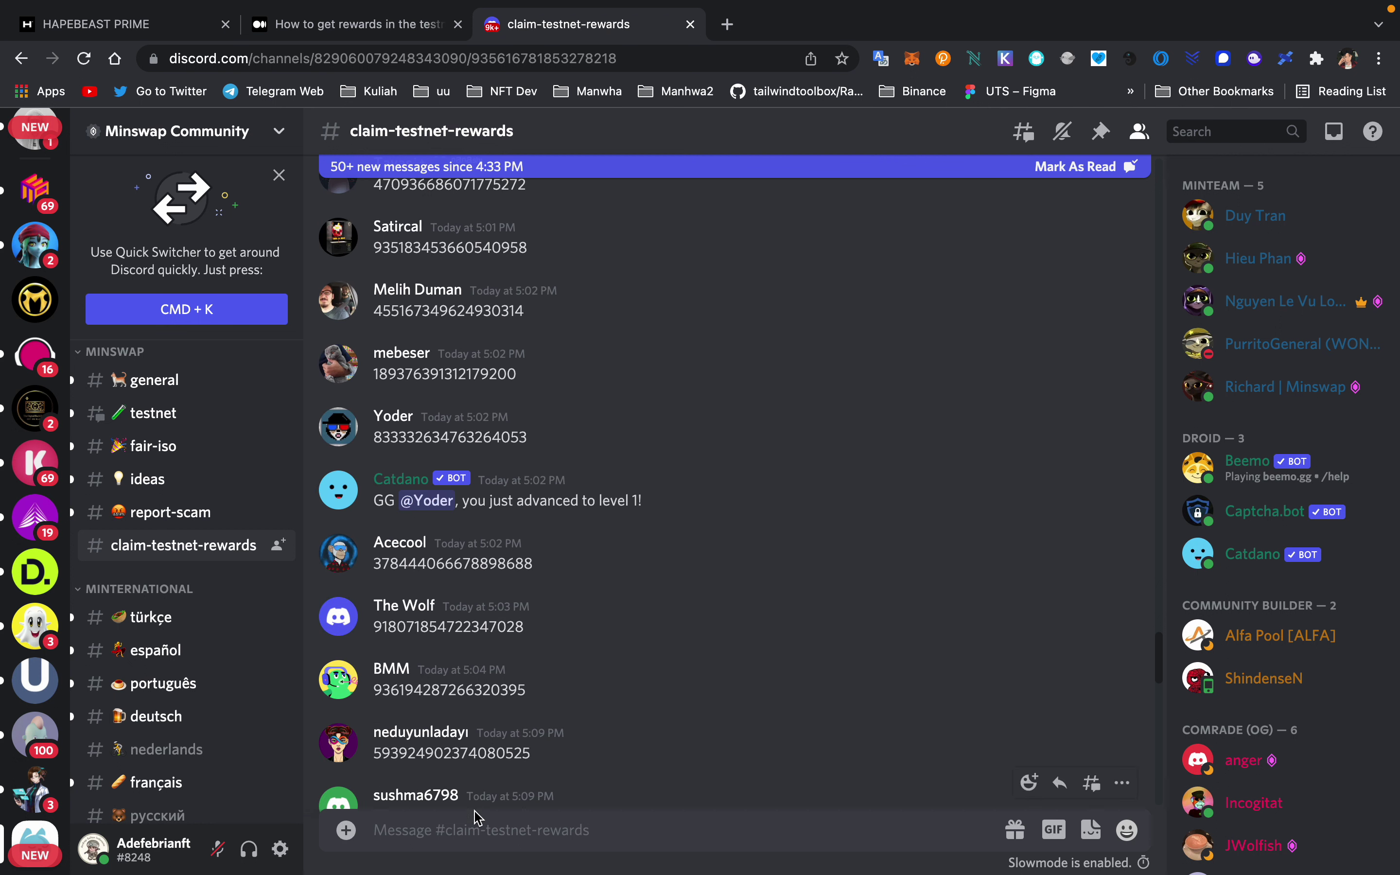
pyautogui.click(472, 827)
pyautogui.press('super+v')
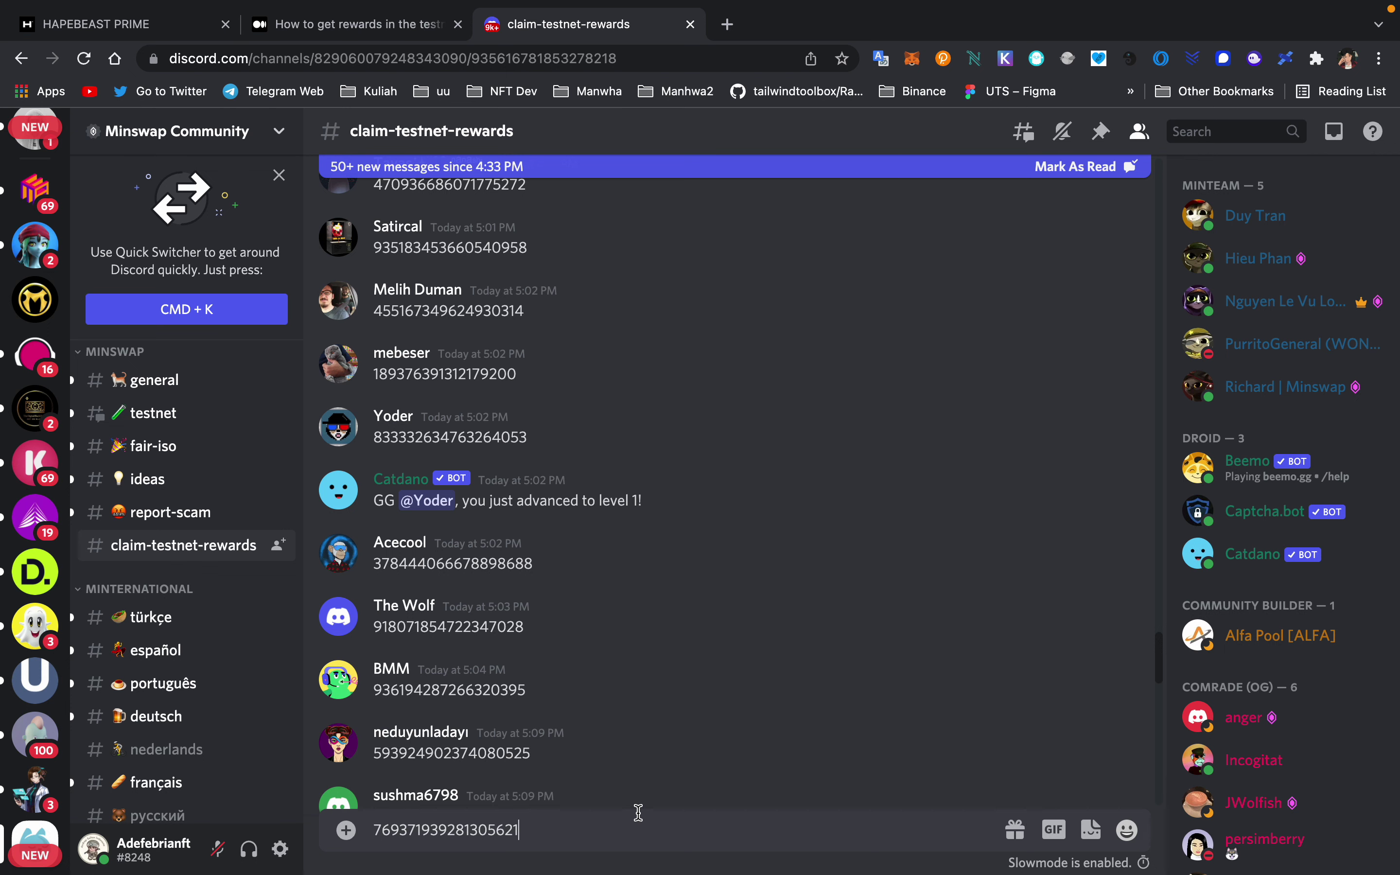
pyautogui.press('super+a')
pyautogui.press('BackSpace')
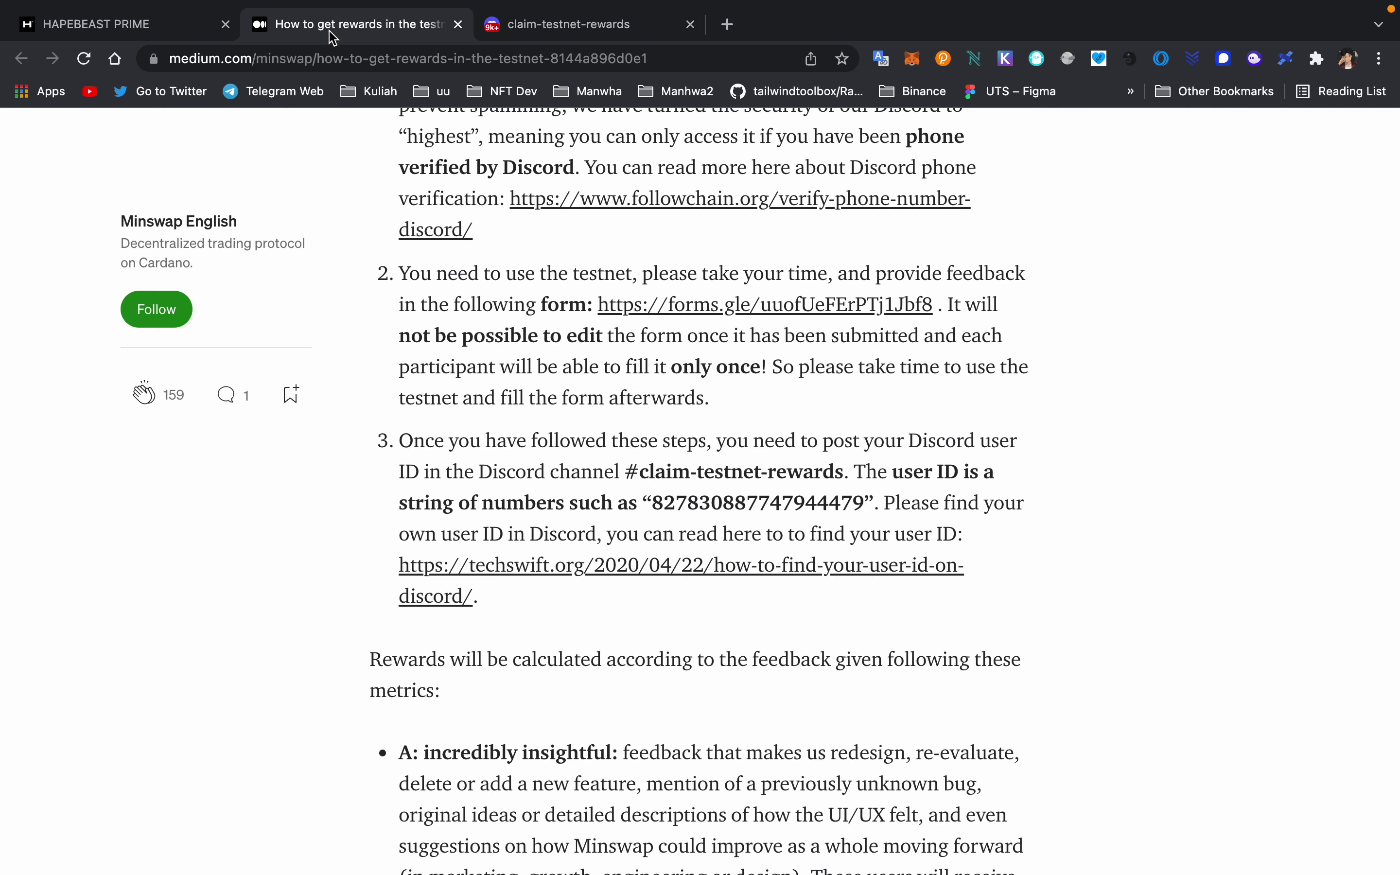
# - Reread step 3 of the Medium rewards article, then briefly open and close the Nami wallet extension
pyautogui.click(334, 28)
pyautogui.scroll(-5, 459, 323)
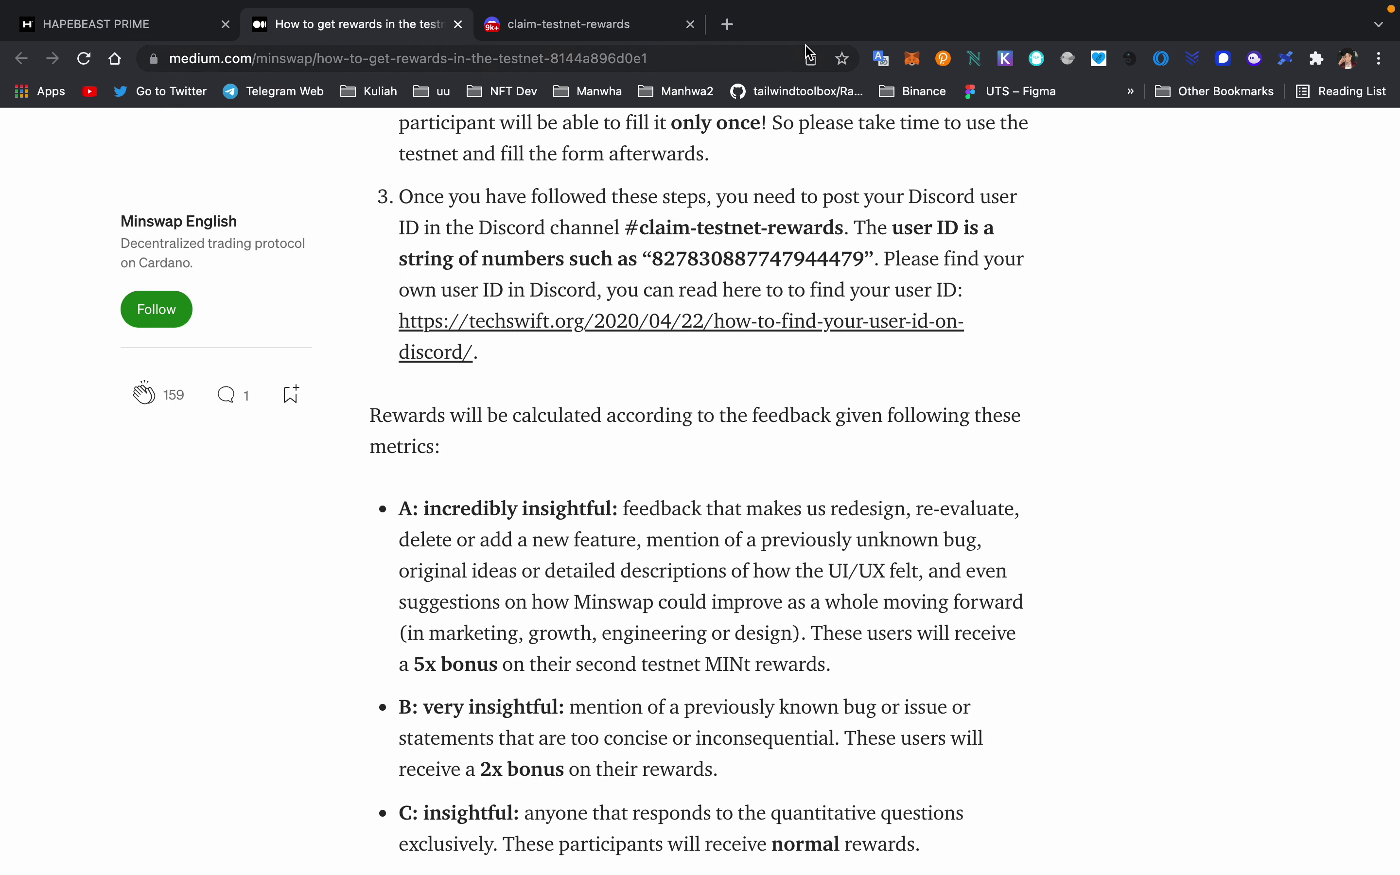
pyautogui.click(974, 58)
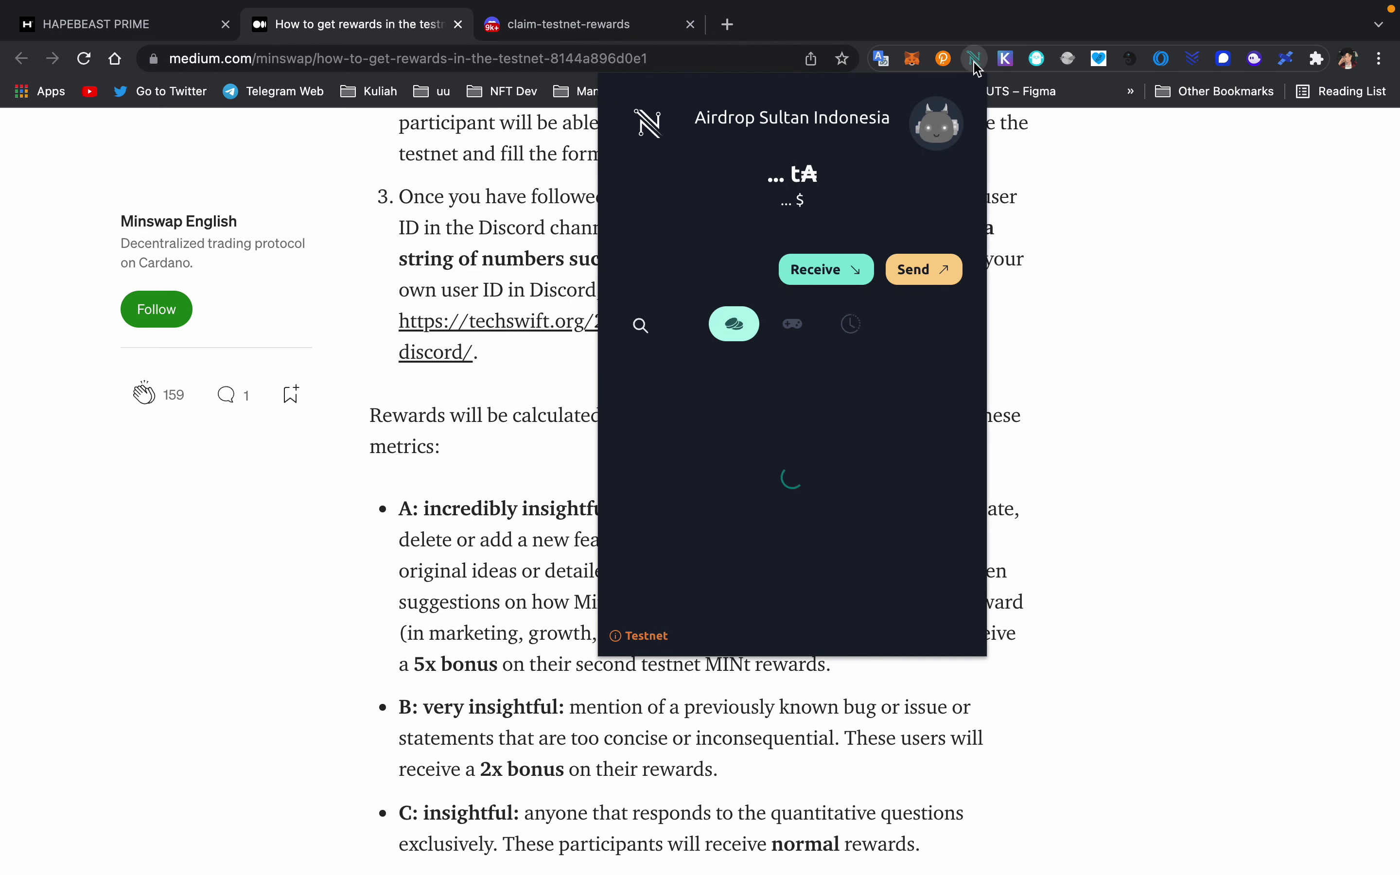
pyautogui.click(987, 48)
# - Search 'nami wallet' in a new tab, visit namiwallet.io, and open its Chrome Web Store listing
pyautogui.click(727, 23)
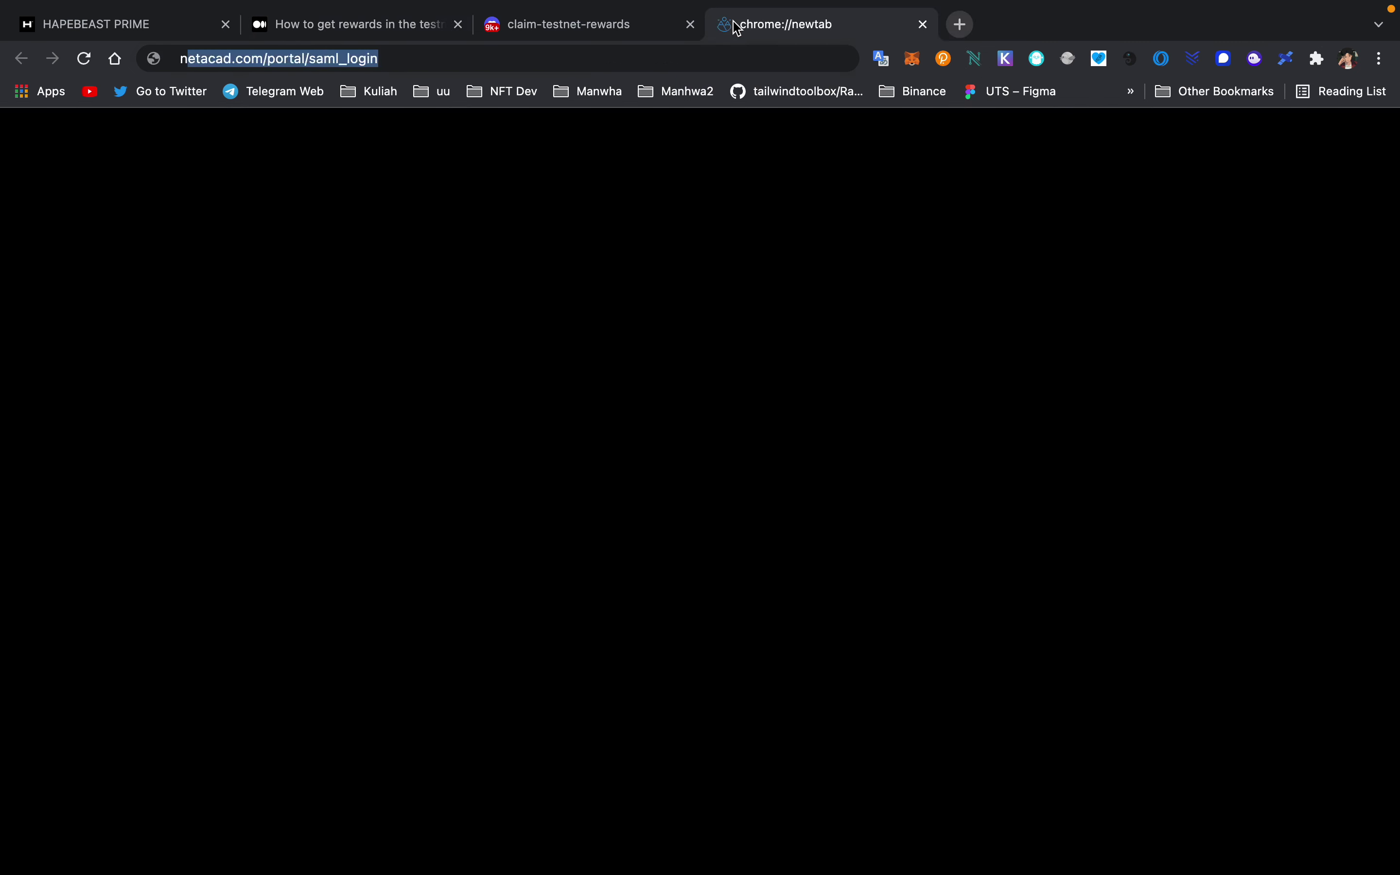
pyautogui.write('nami wallet')
pyautogui.click(277, 338)
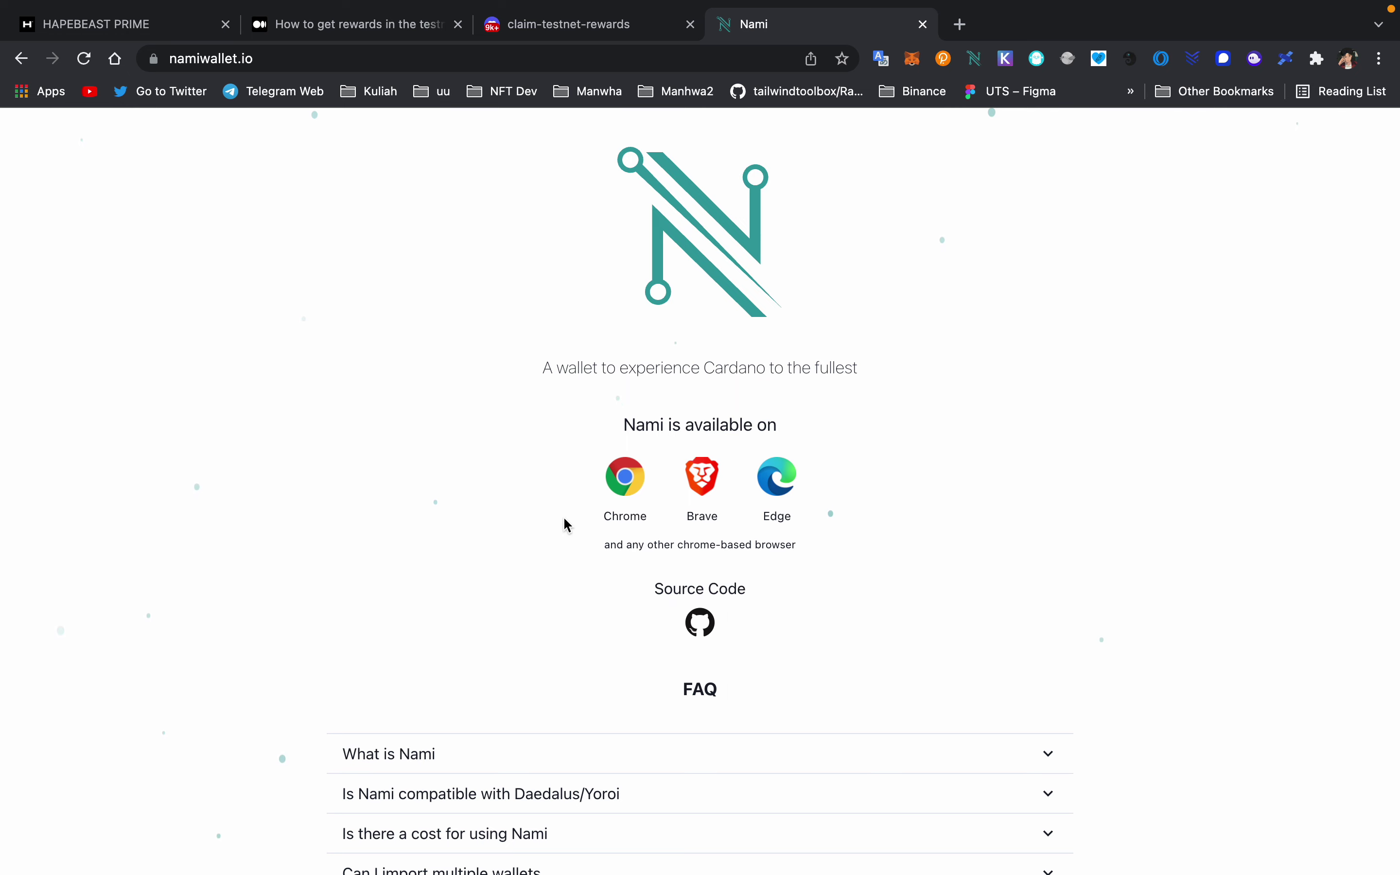
pyautogui.scroll(-1, 567, 525)
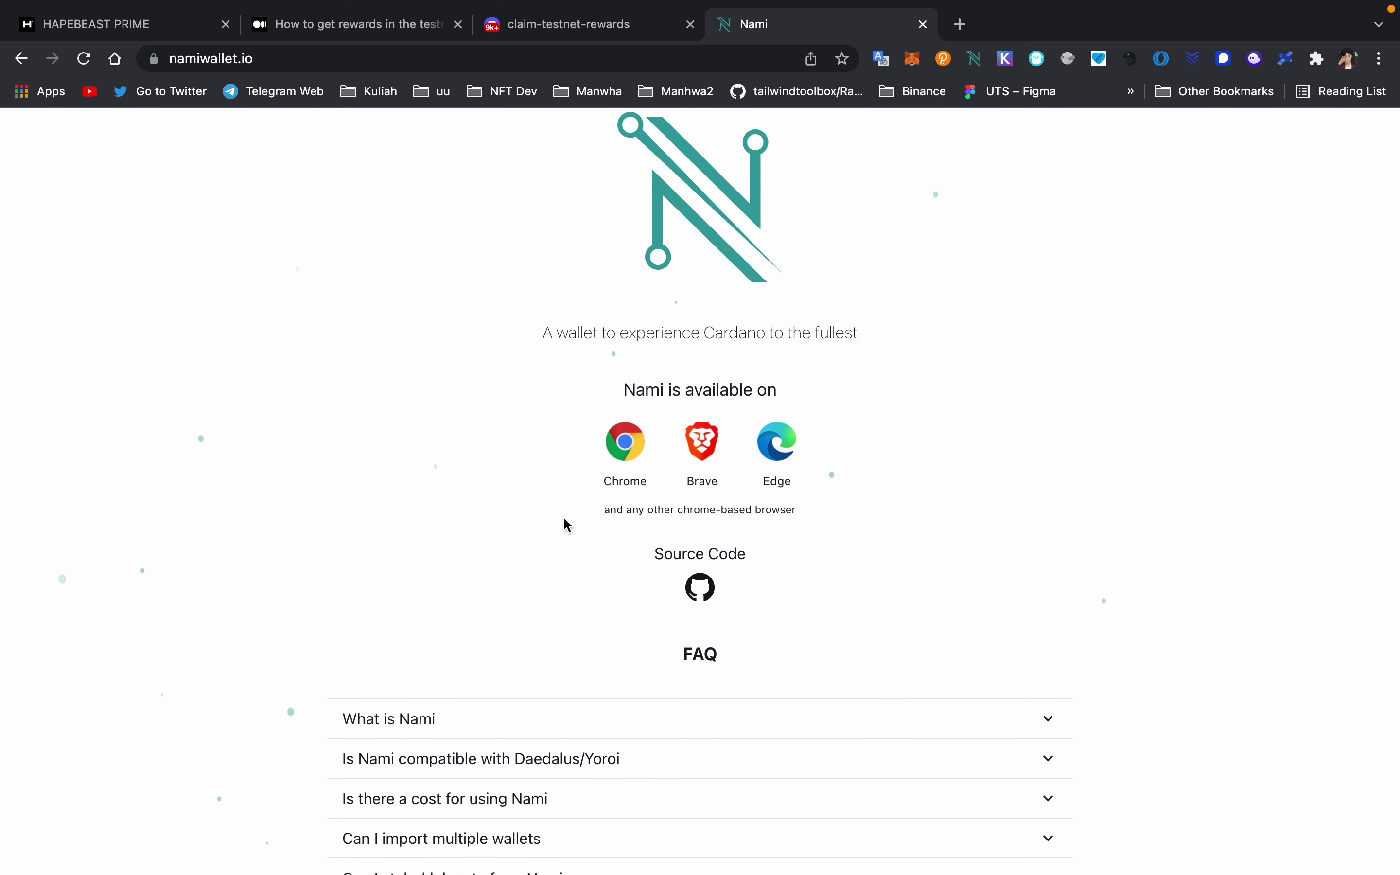
pyautogui.scroll(1, 566, 525)
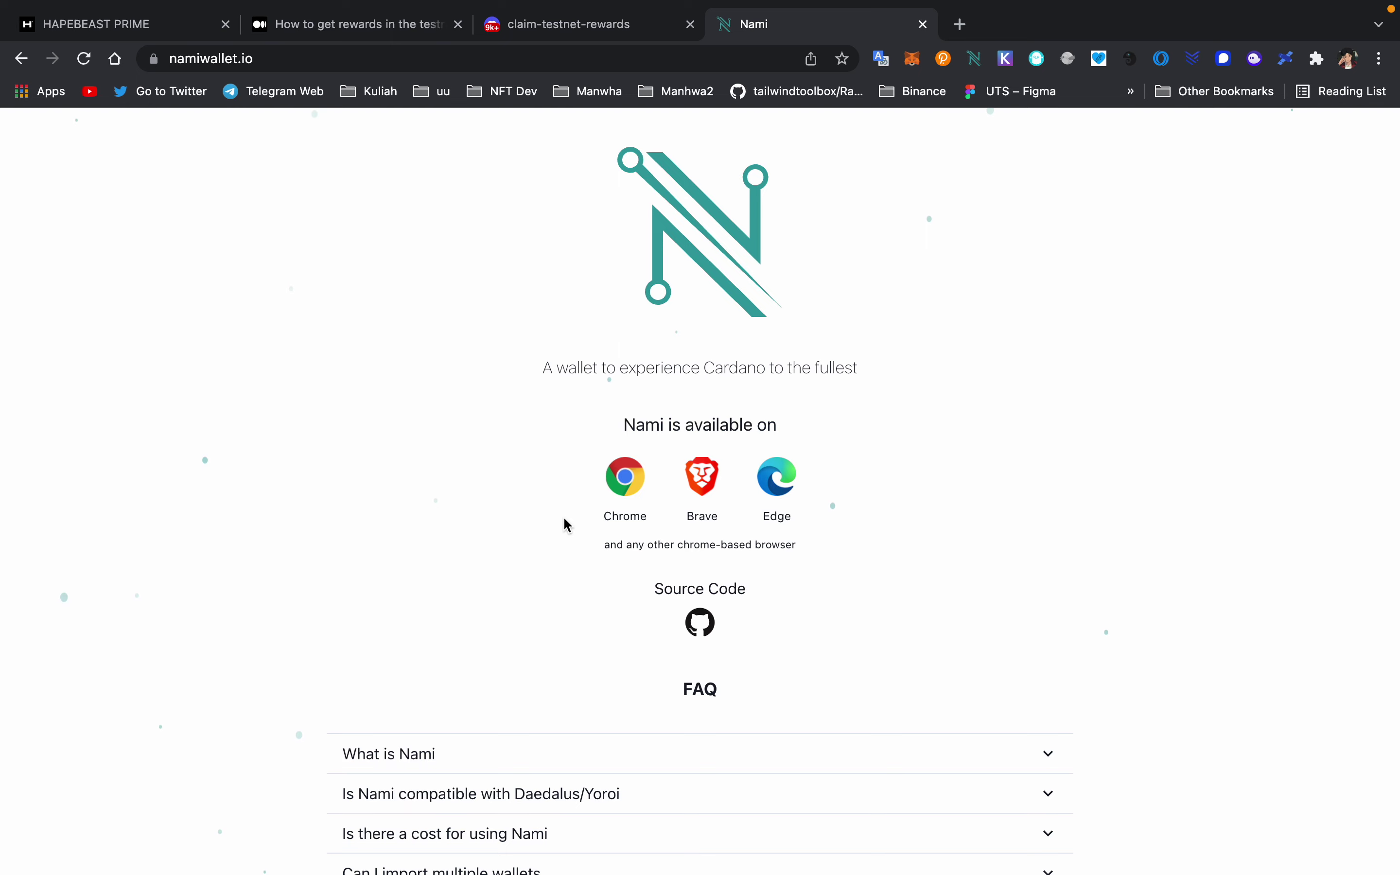
pyautogui.click(627, 465)
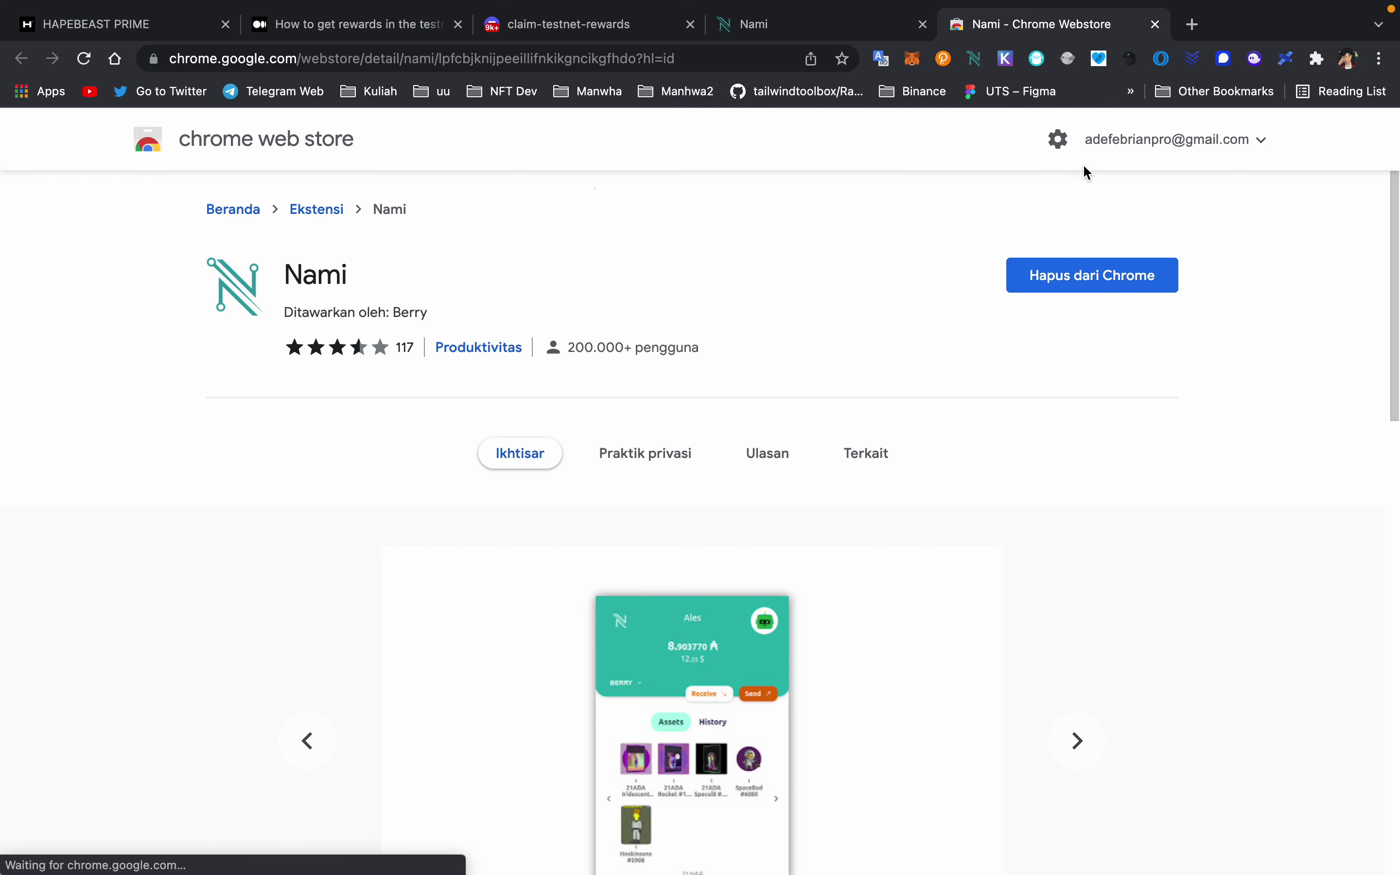
# - In Nami Settings > Network, toggle Mainnet and back to Testnet, returning to the 2,119.219947 tADA overview
pyautogui.click(975, 58)
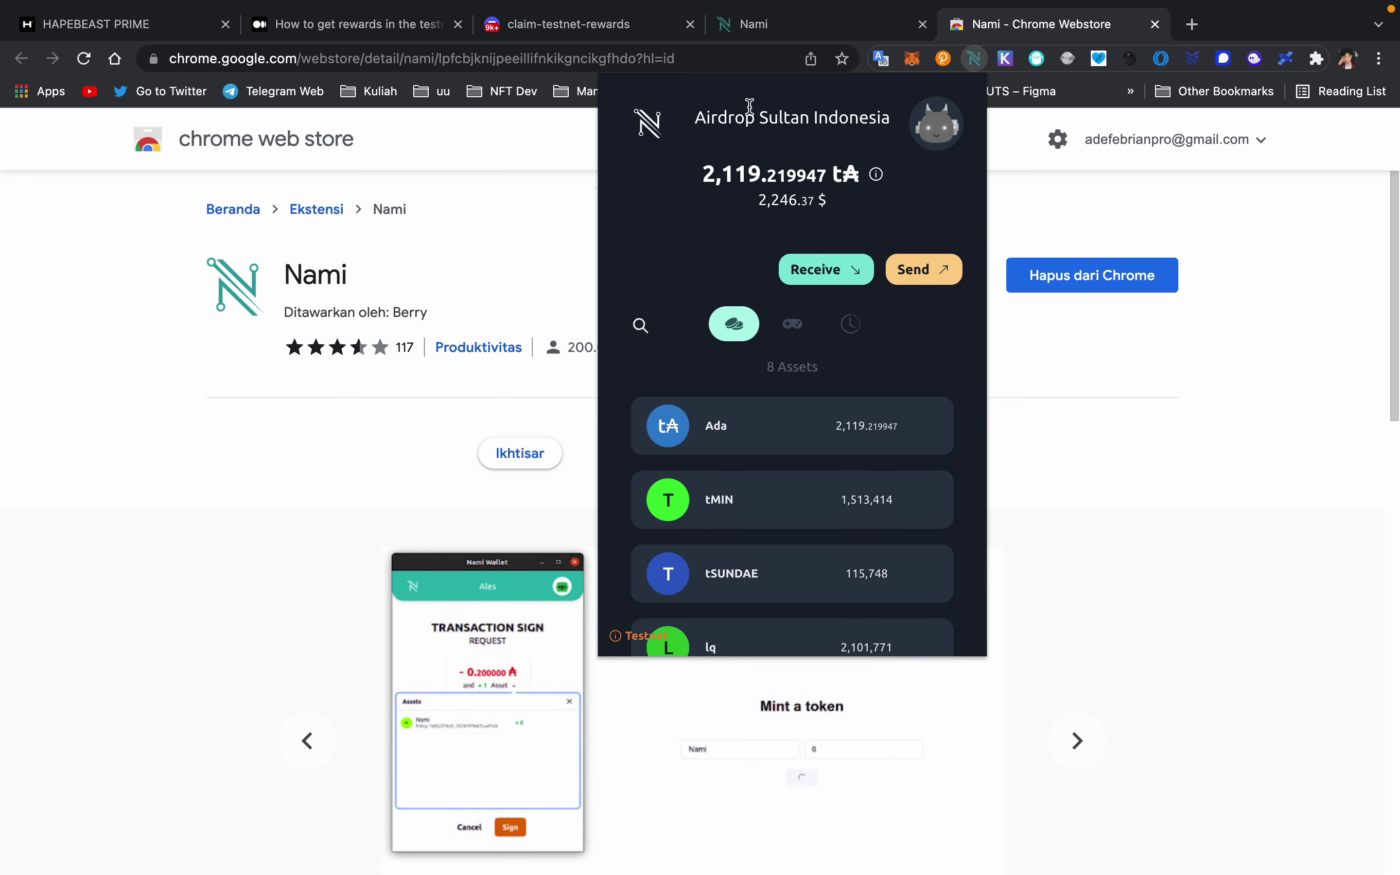
pyautogui.click(937, 125)
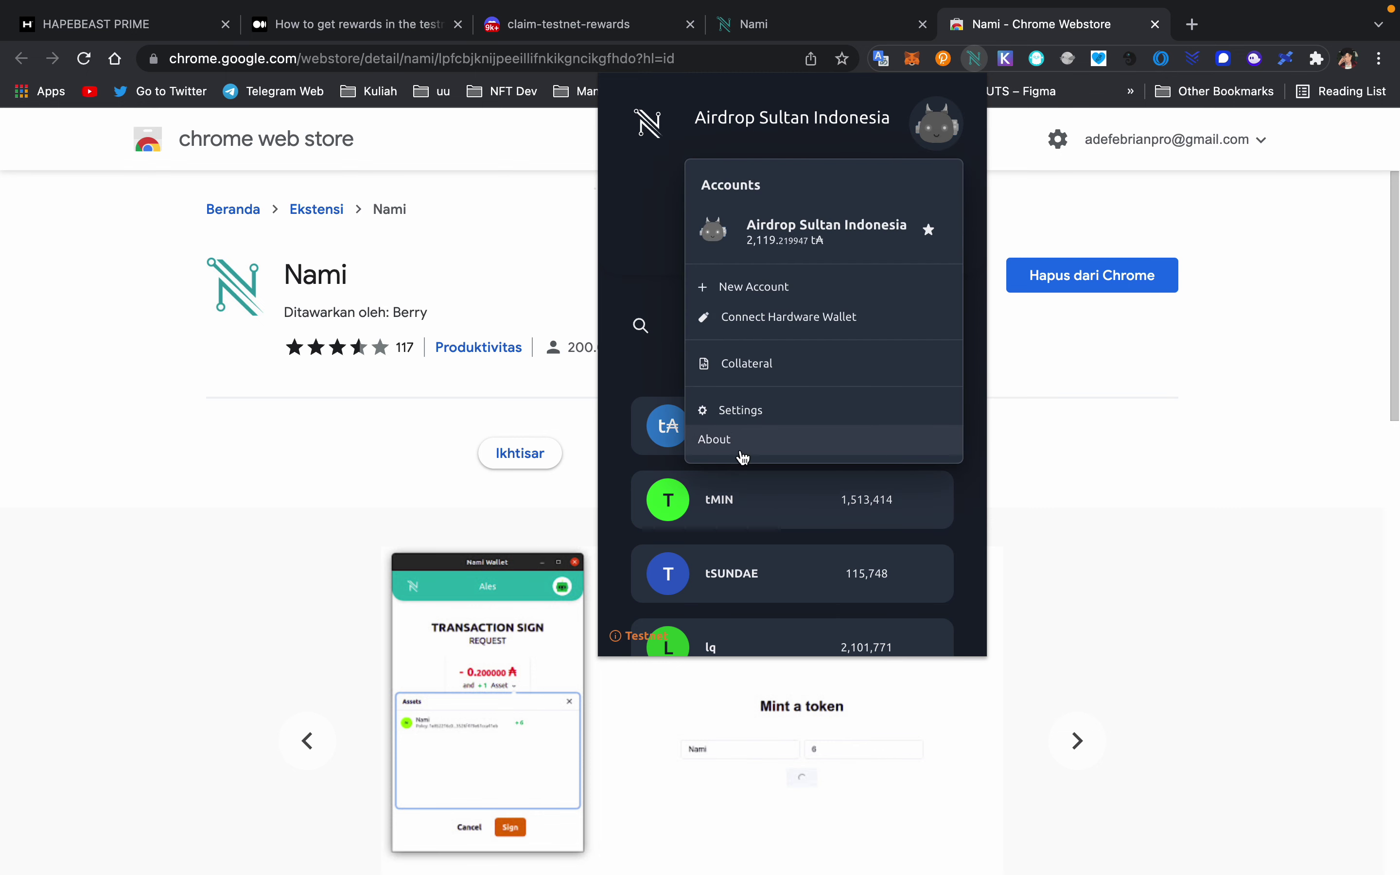
pyautogui.click(725, 420)
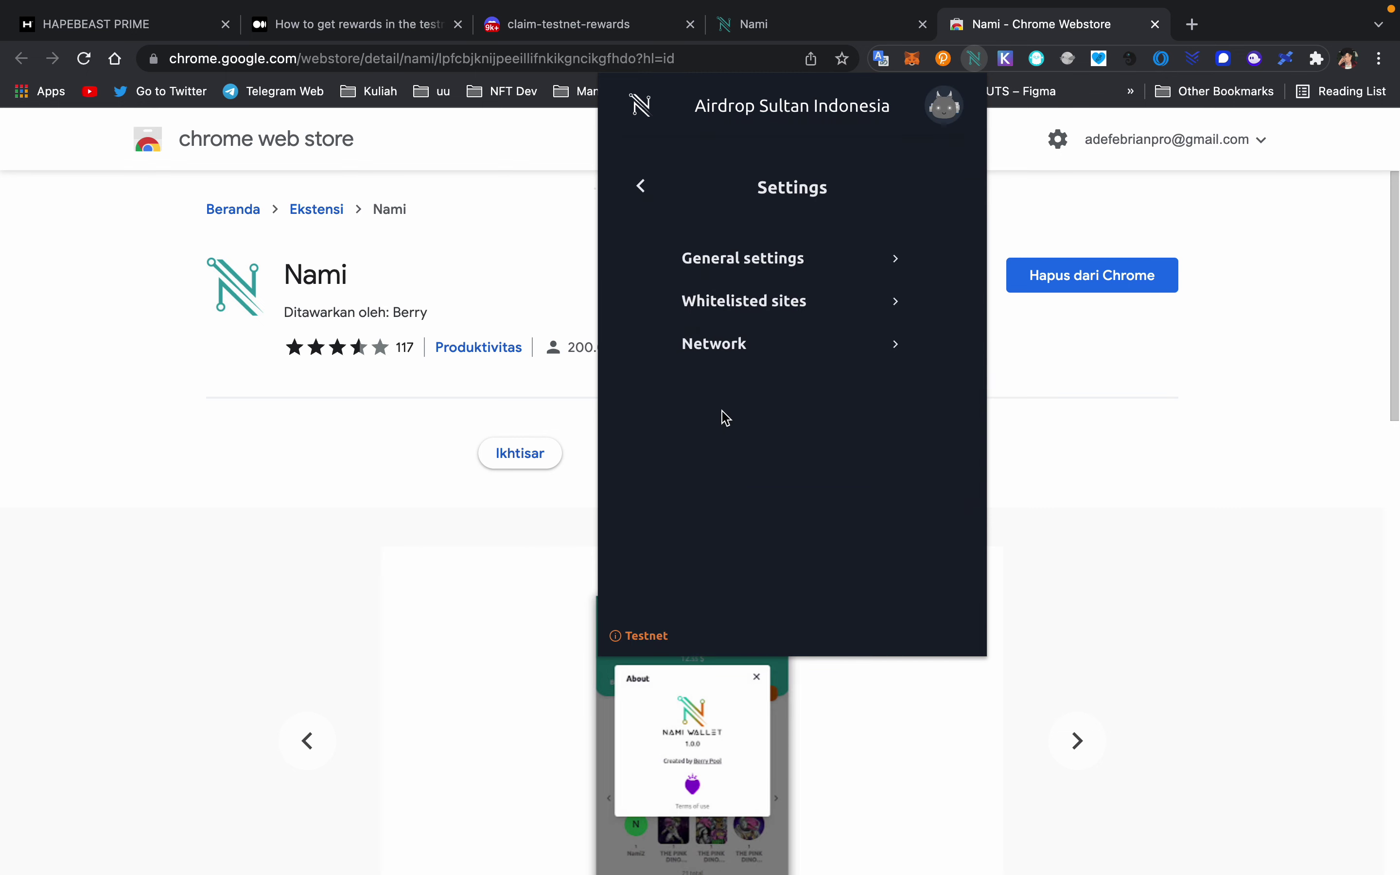
pyautogui.click(746, 362)
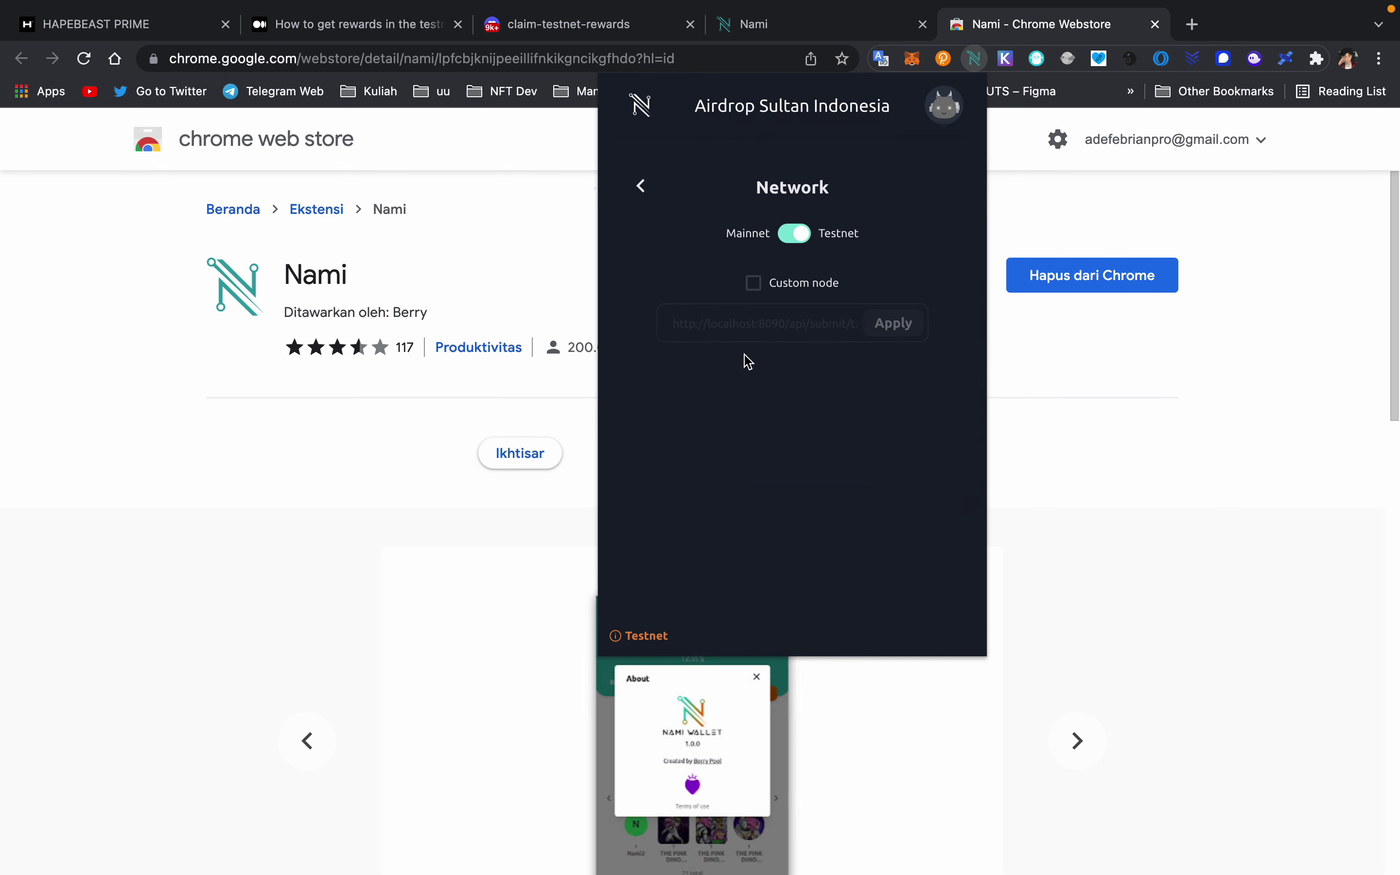
pyautogui.click(801, 240)
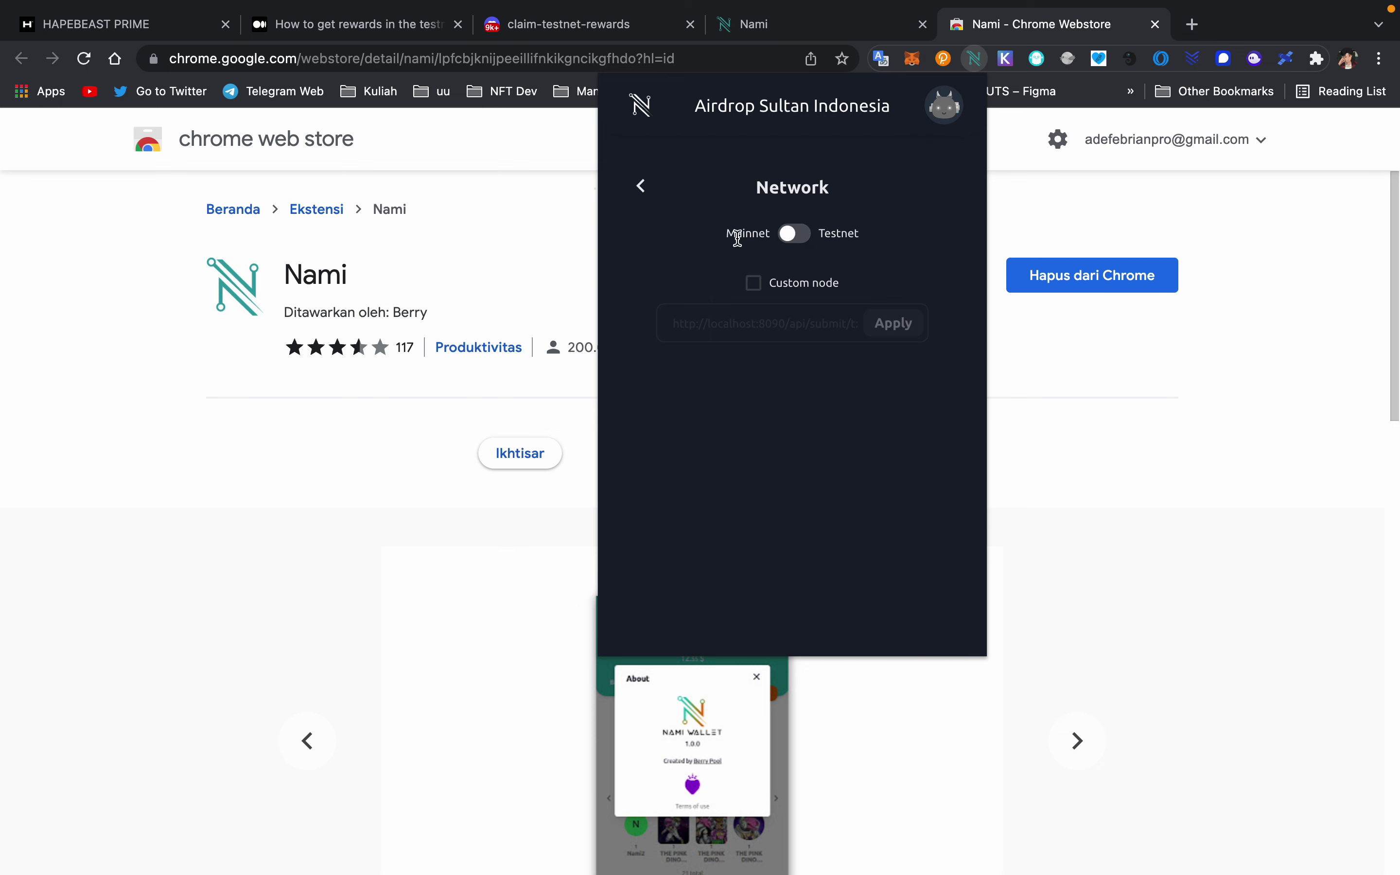
pyautogui.click(795, 243)
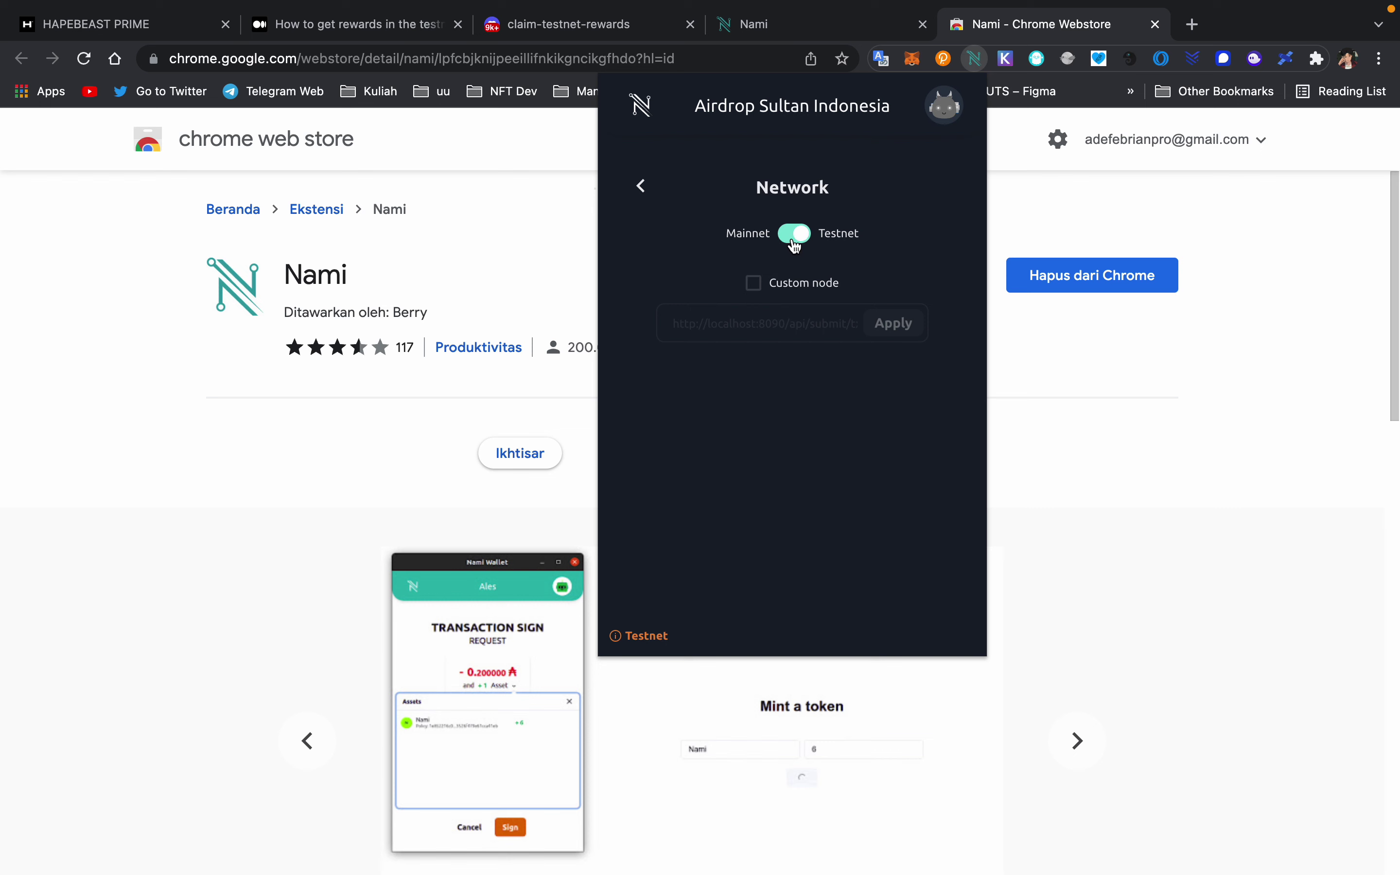
pyautogui.click(796, 243)
pyautogui.click(792, 240)
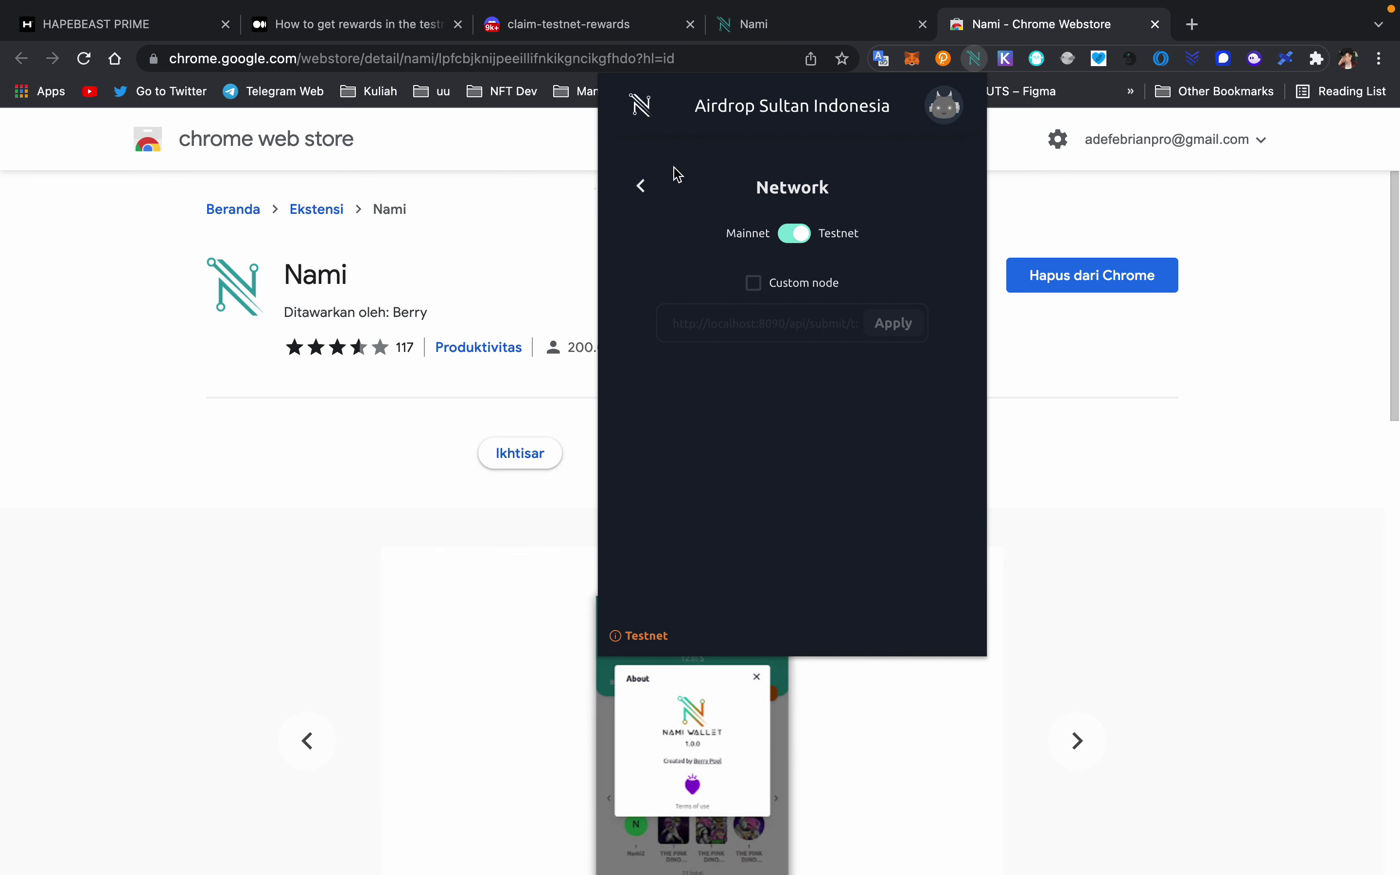
pyautogui.click(640, 185)
pyautogui.click(640, 195)
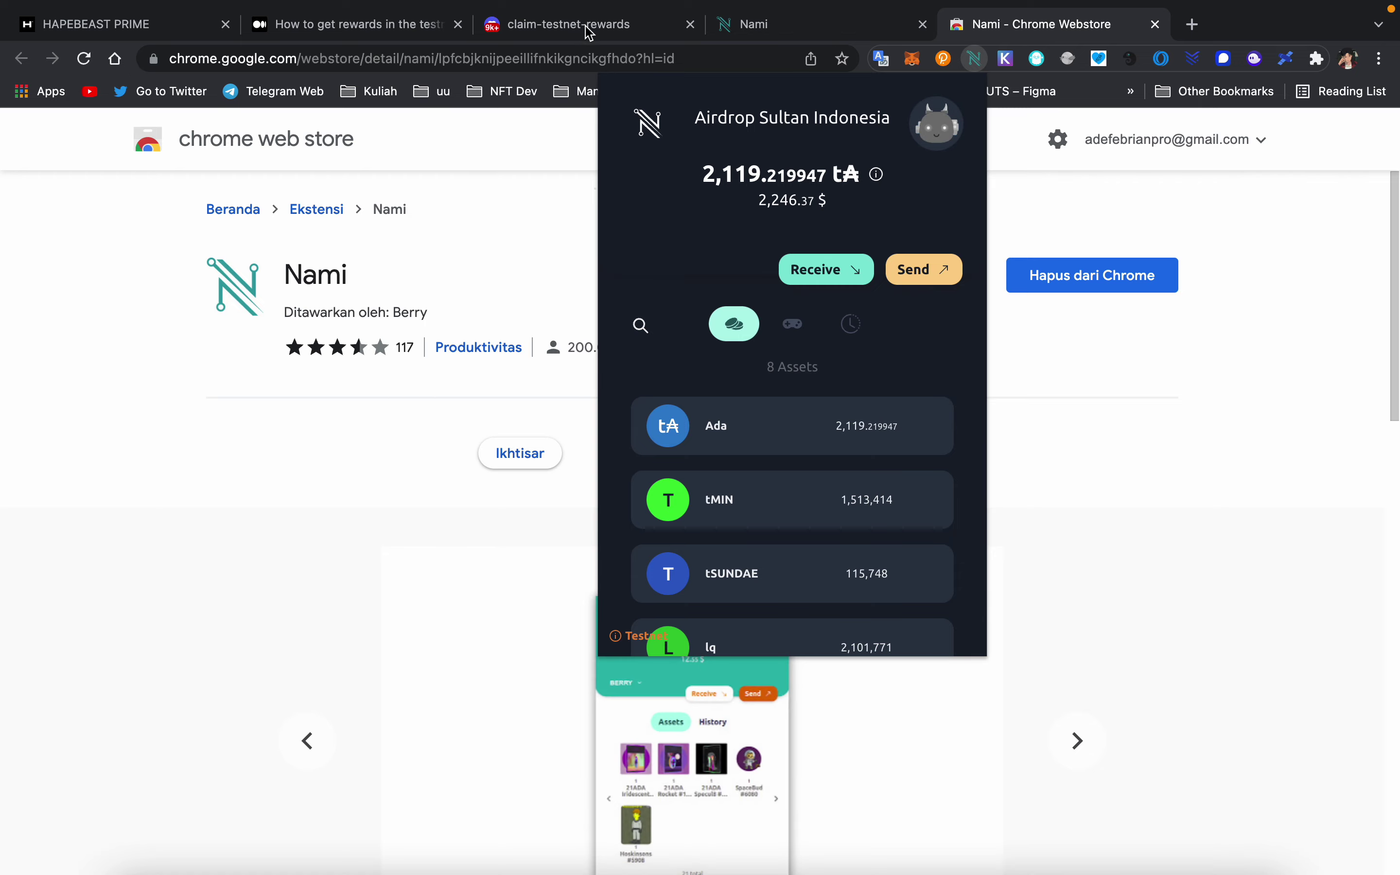
pyautogui.click(552, 24)
pyautogui.click(369, 25)
pyautogui.scroll(15, 589, 404)
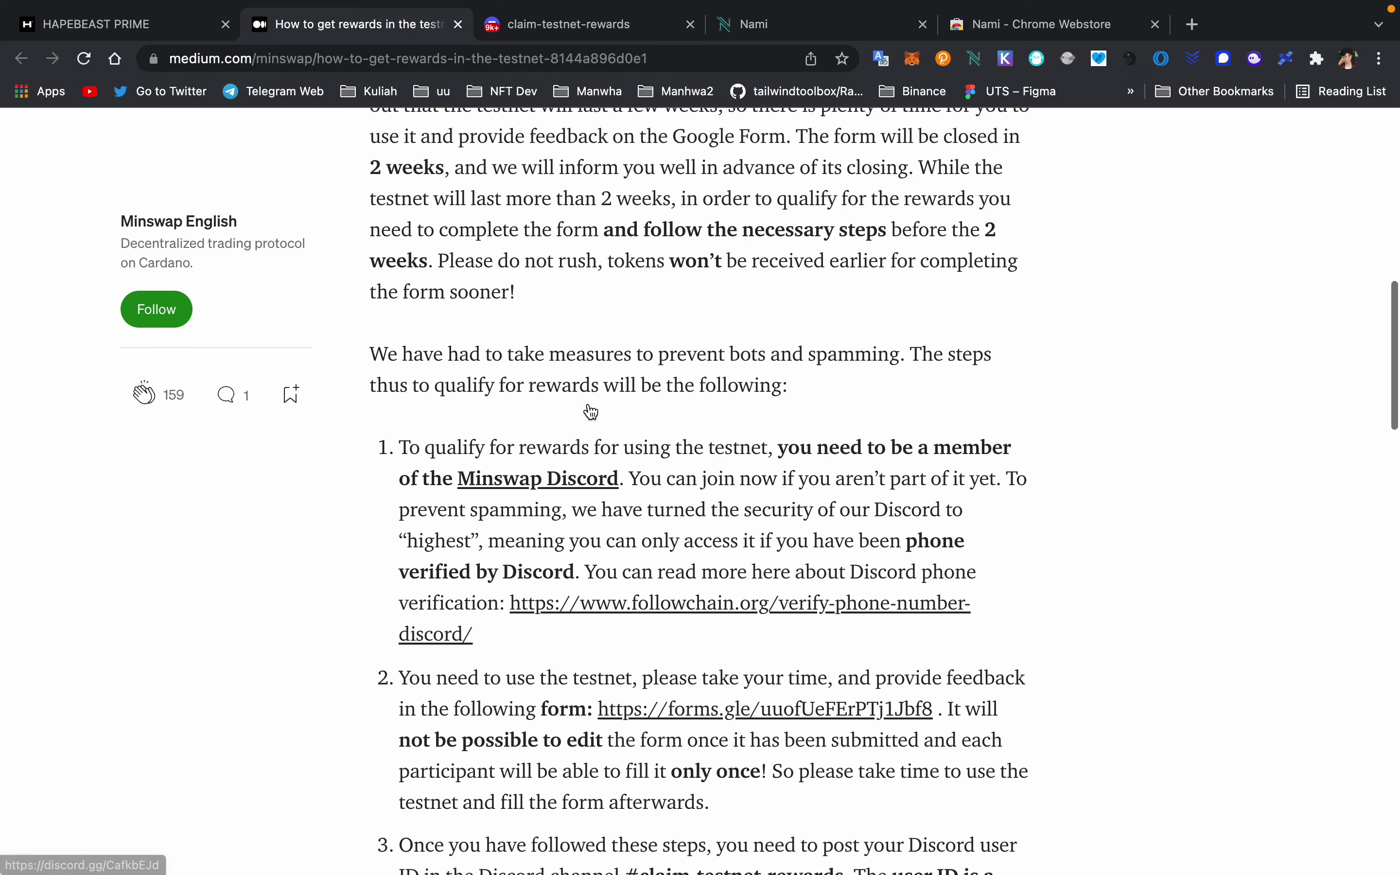
pyautogui.scroll(-5, 587, 404)
pyautogui.scroll(8, 579, 290)
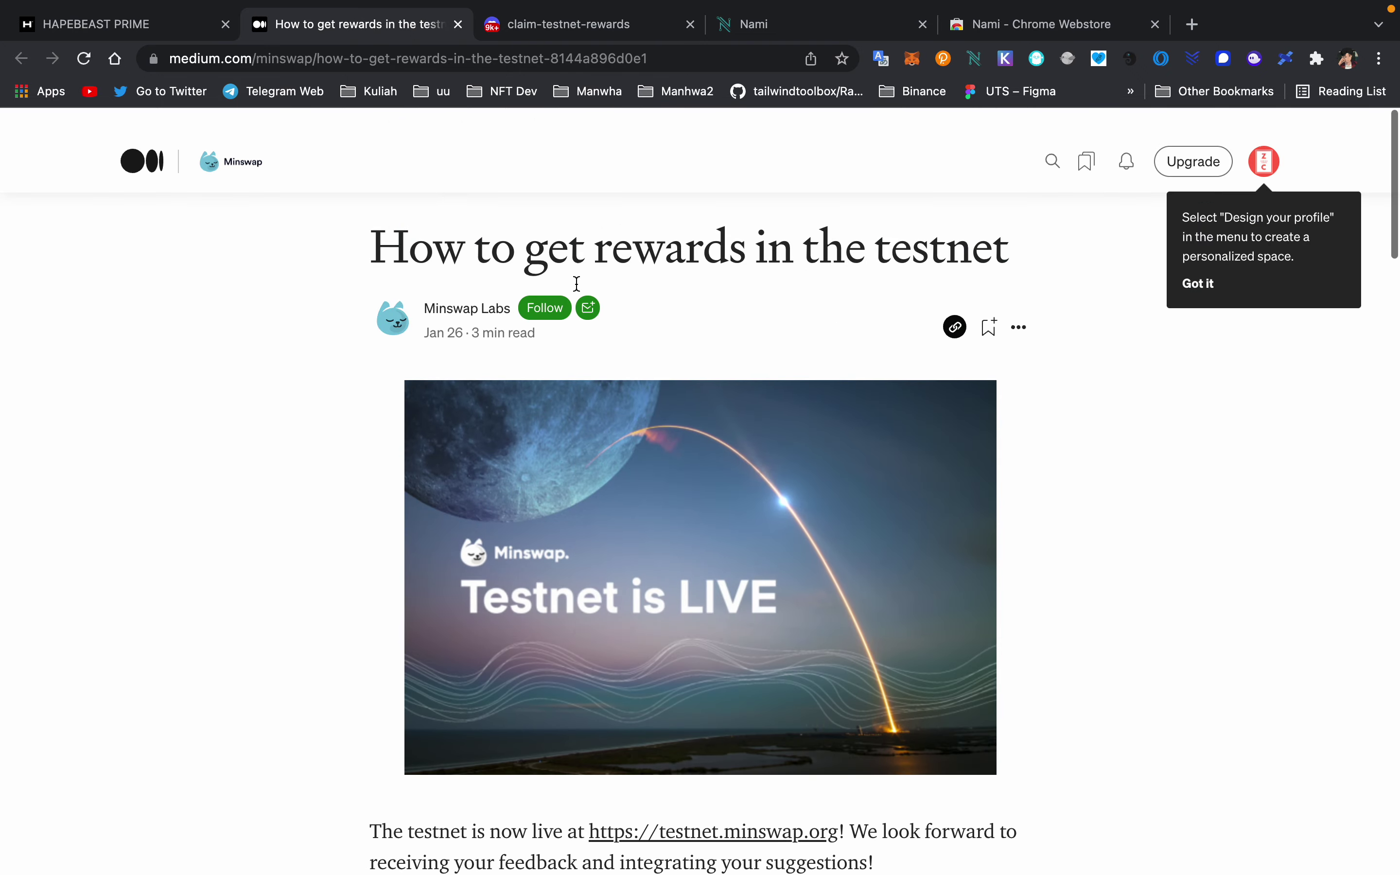
pyautogui.scroll(-5, 543, 529)
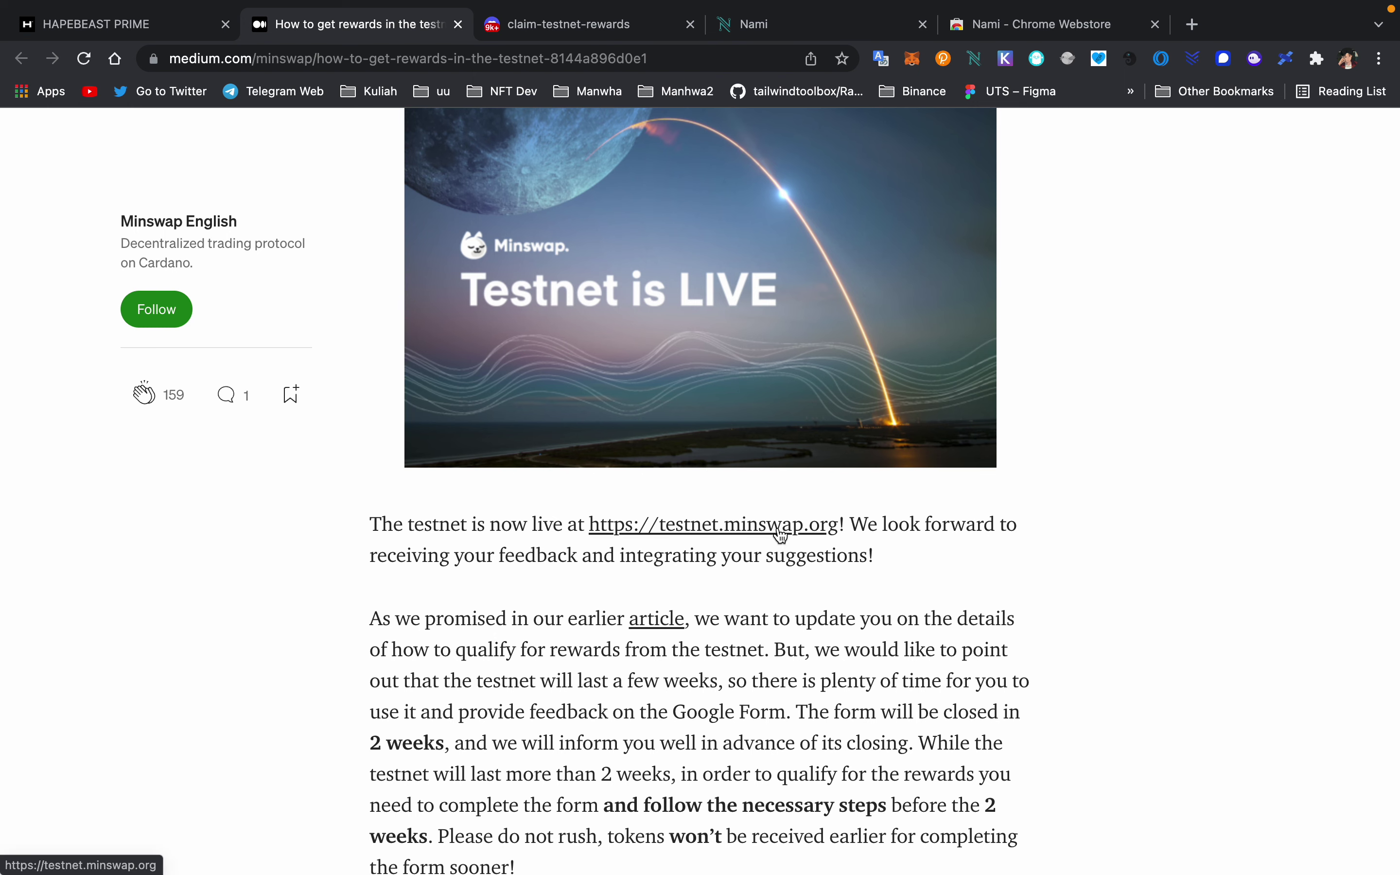
pyautogui.click(780, 535)
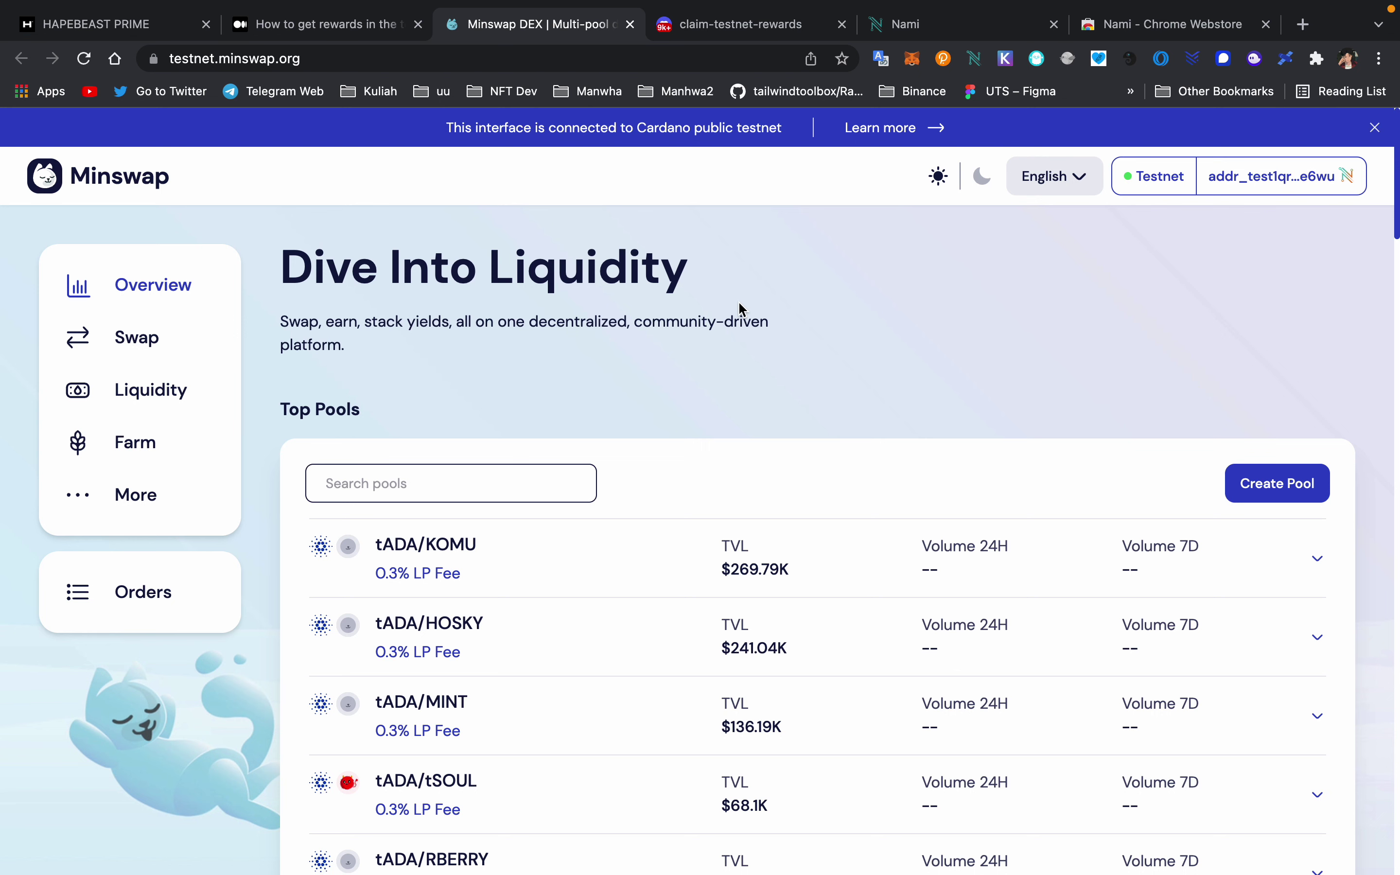
# - Browse the Farm, Liquidity and Swap pages and the list of tokens to swap from
pyautogui.click(147, 441)
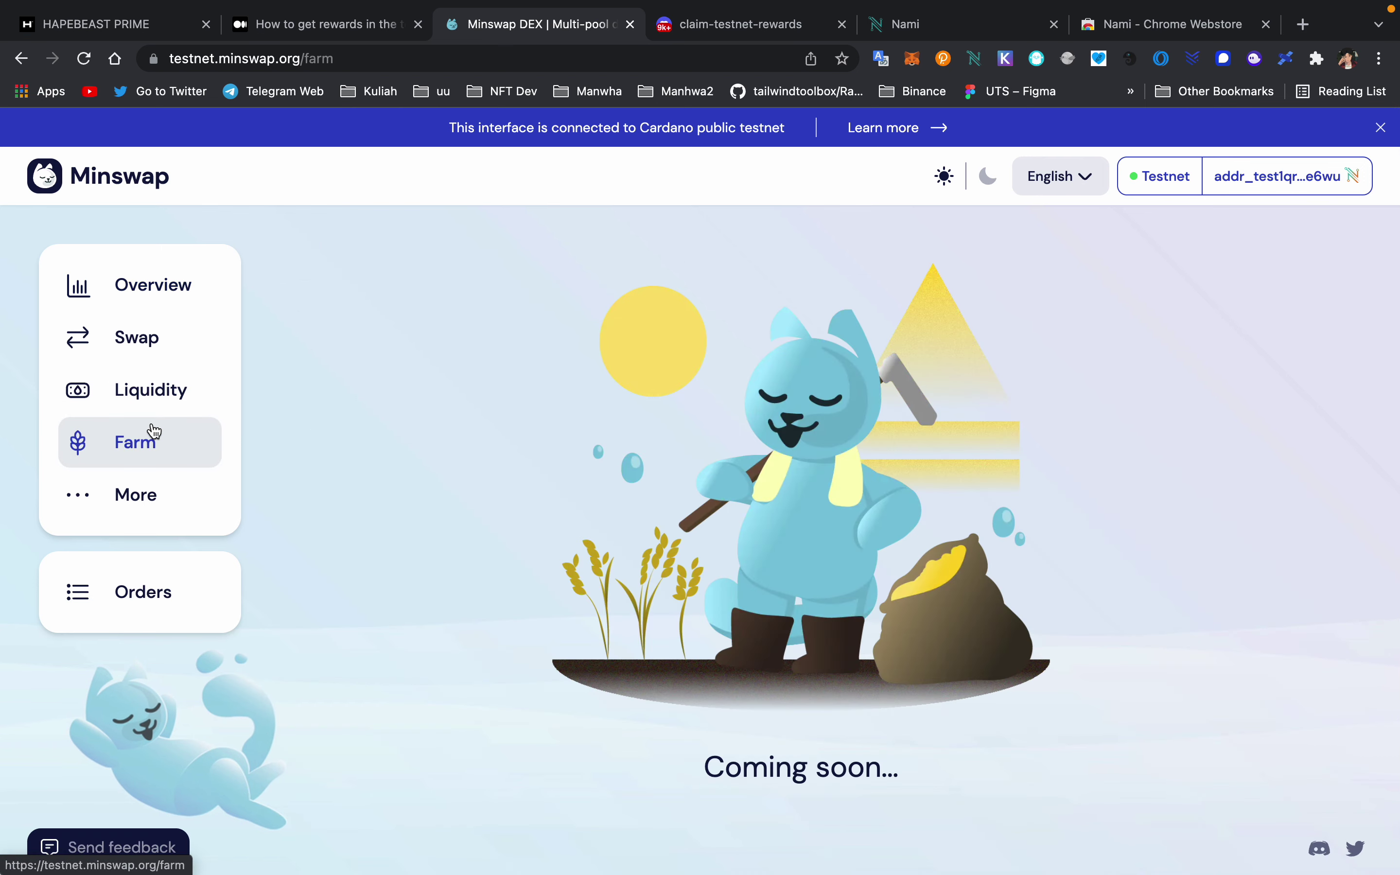
pyautogui.click(167, 393)
pyautogui.click(163, 350)
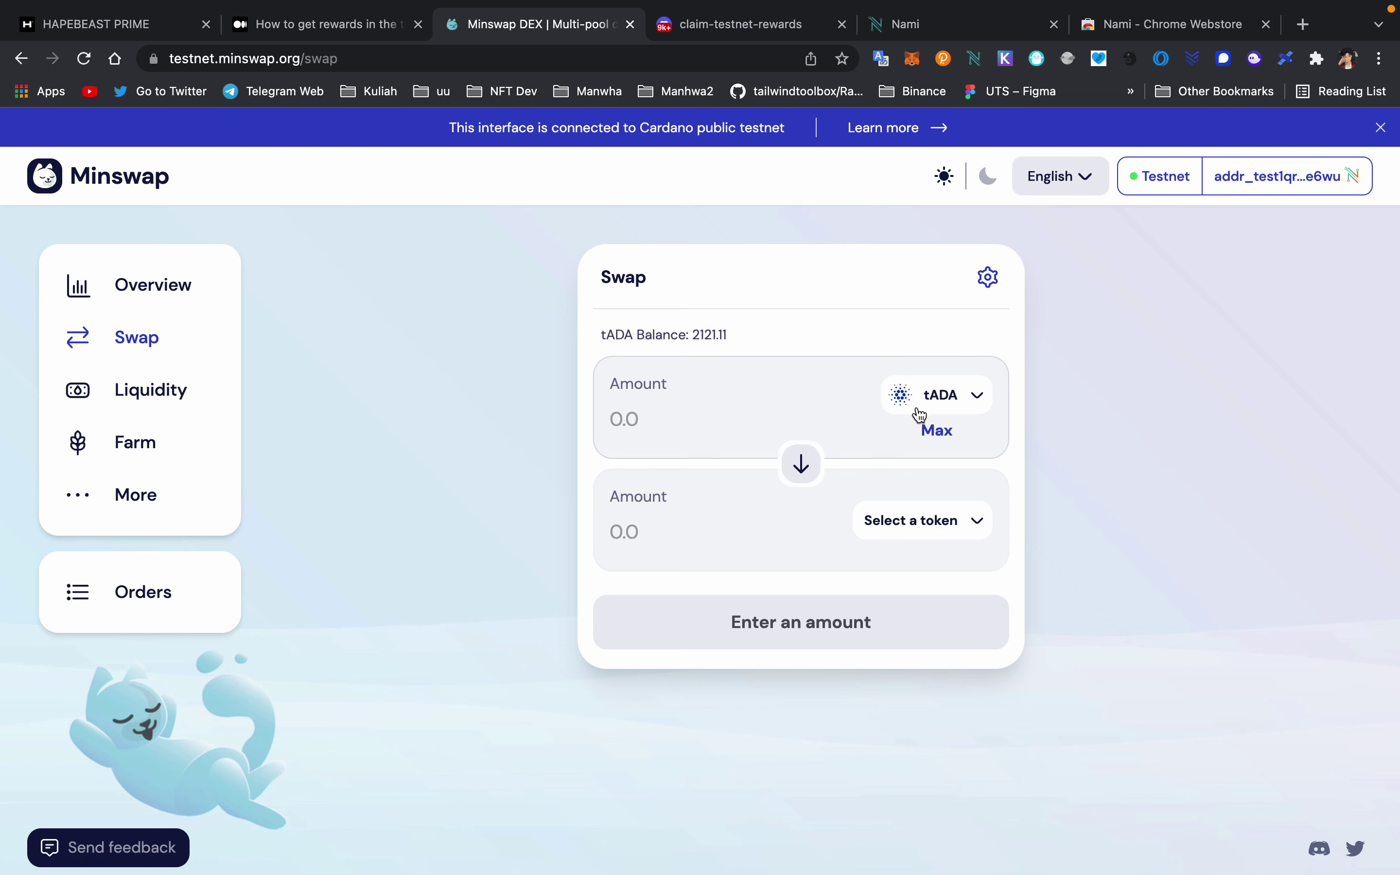
pyautogui.click(959, 399)
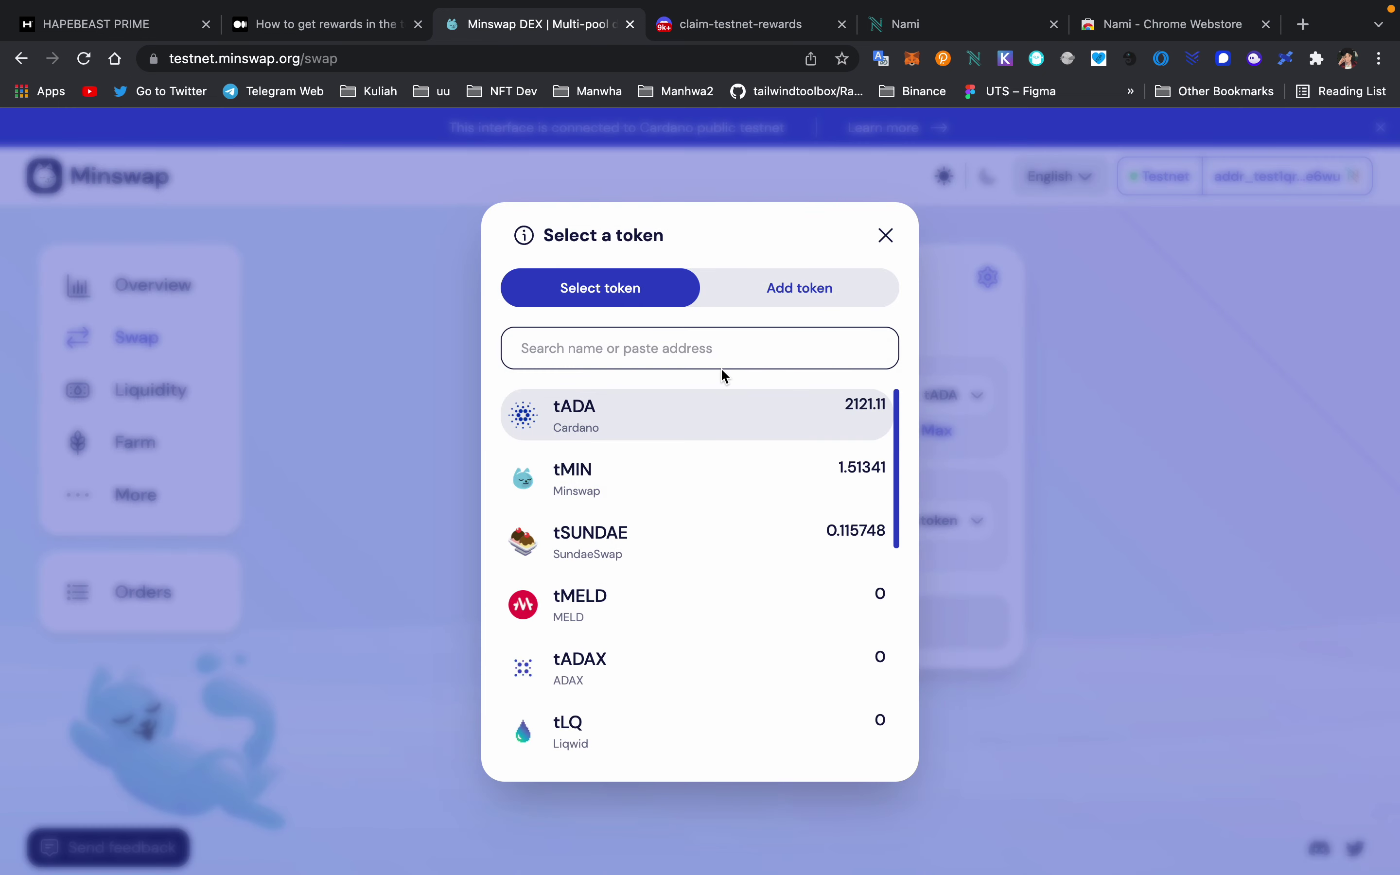
pyautogui.click(887, 234)
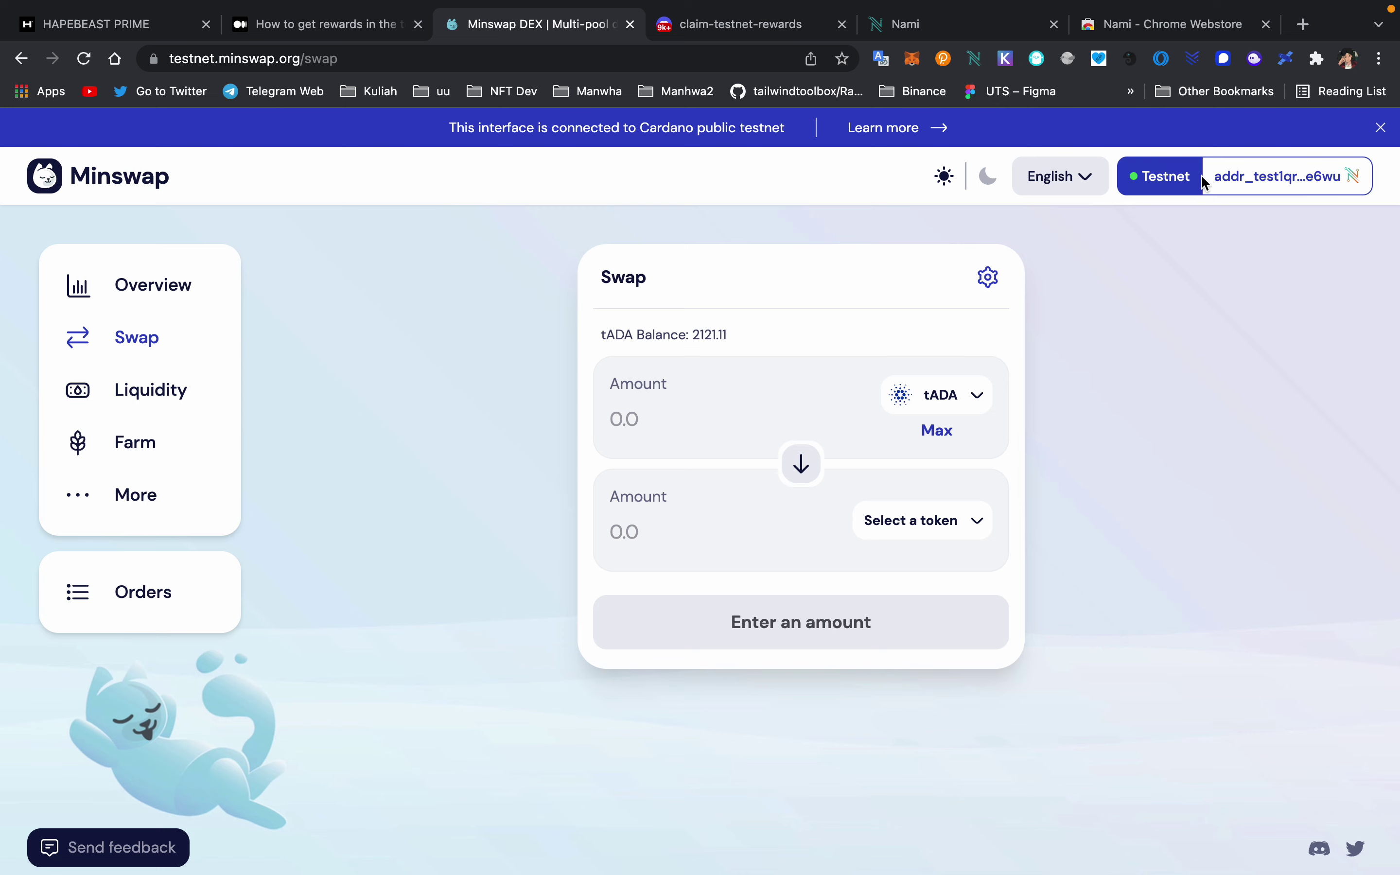
# - Open the wallet funds panel showing 2121.11 tADA and go to the testnet faucet
pyautogui.click(1321, 180)
pyautogui.scroll(-3, 661, 635)
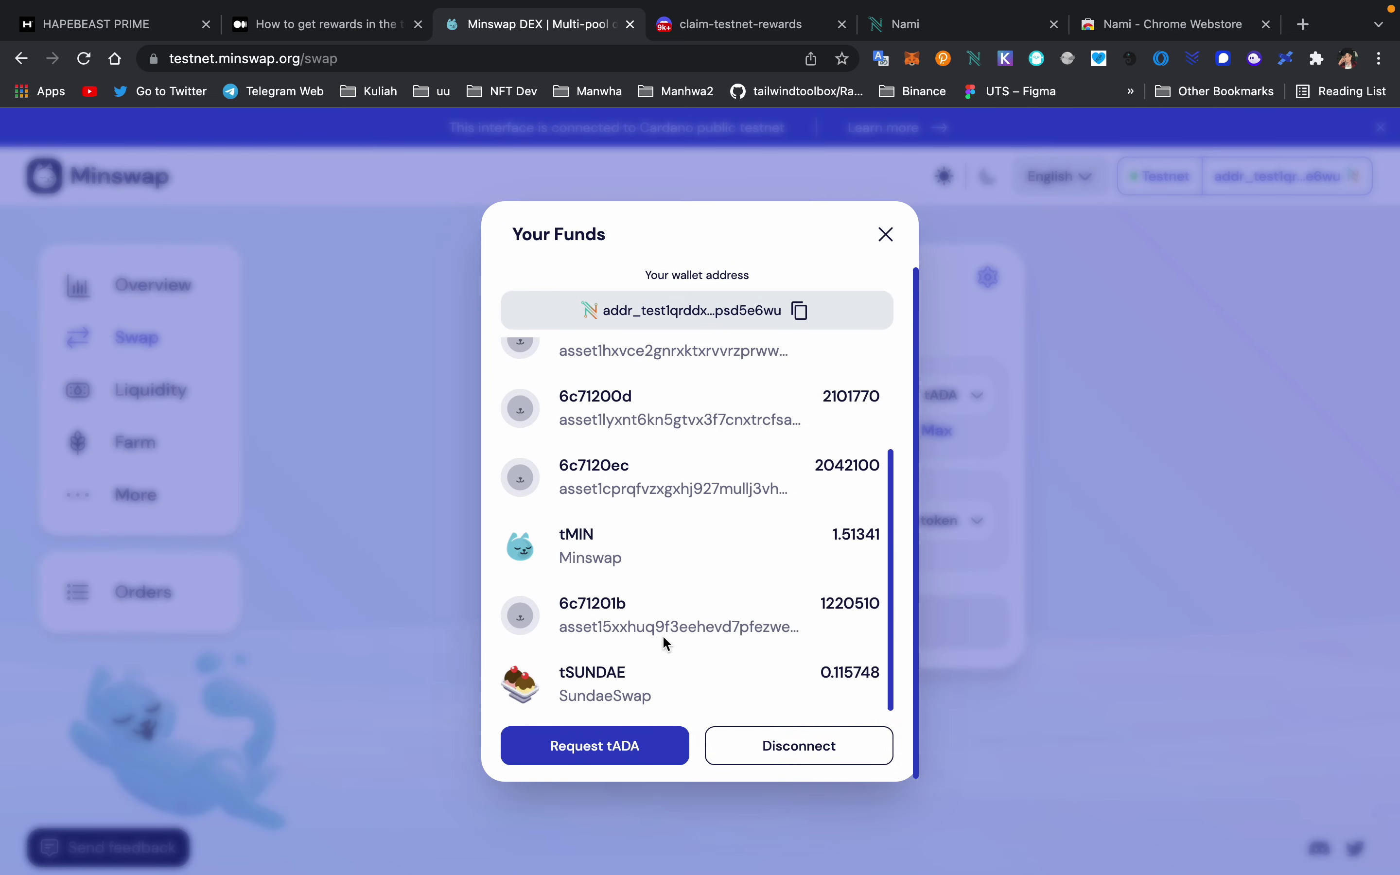
pyautogui.click(626, 758)
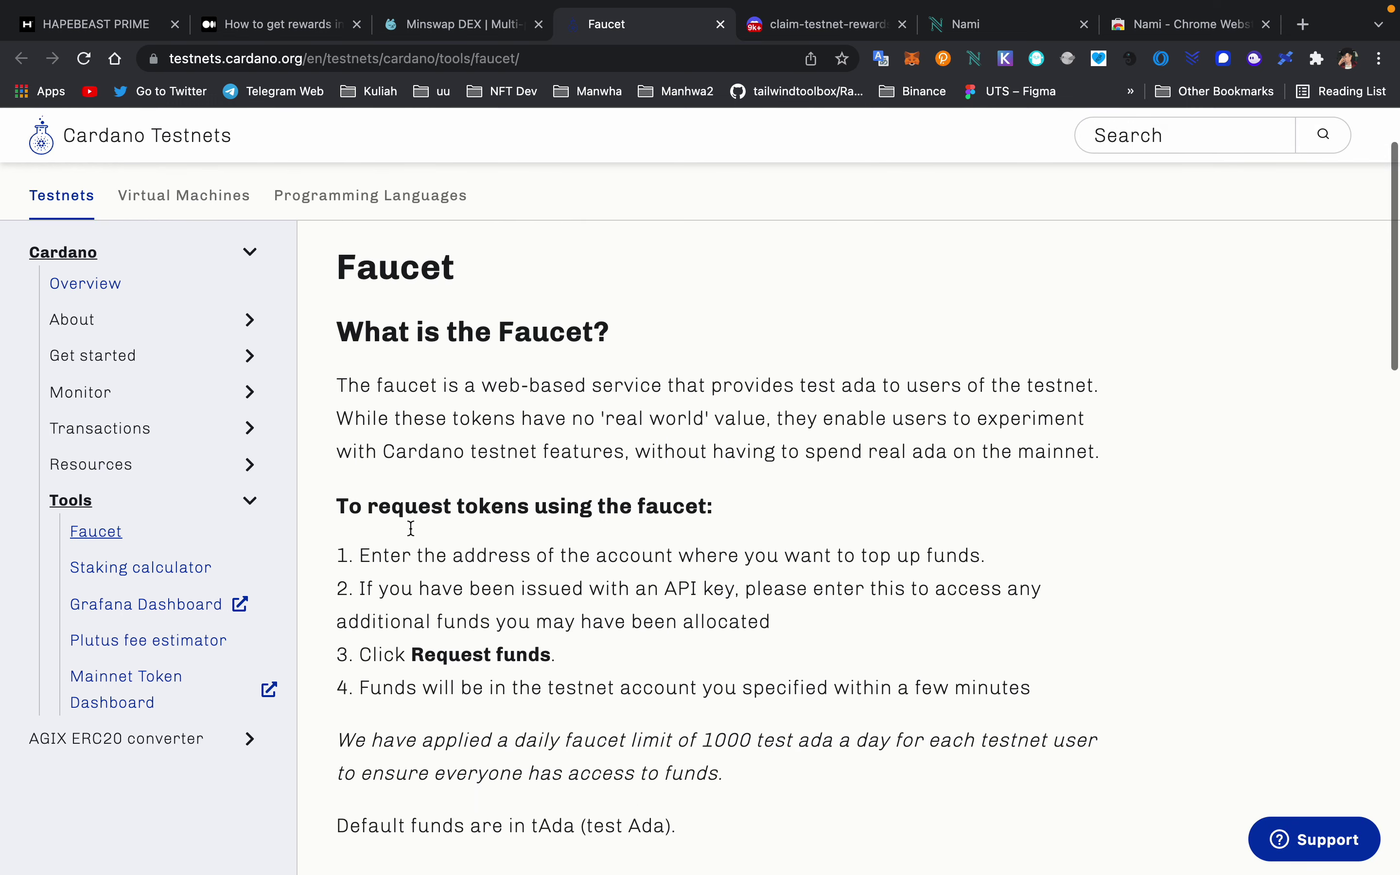
# - Choose tAda as the fund type on the faucet
pyautogui.scroll(-8, 411, 527)
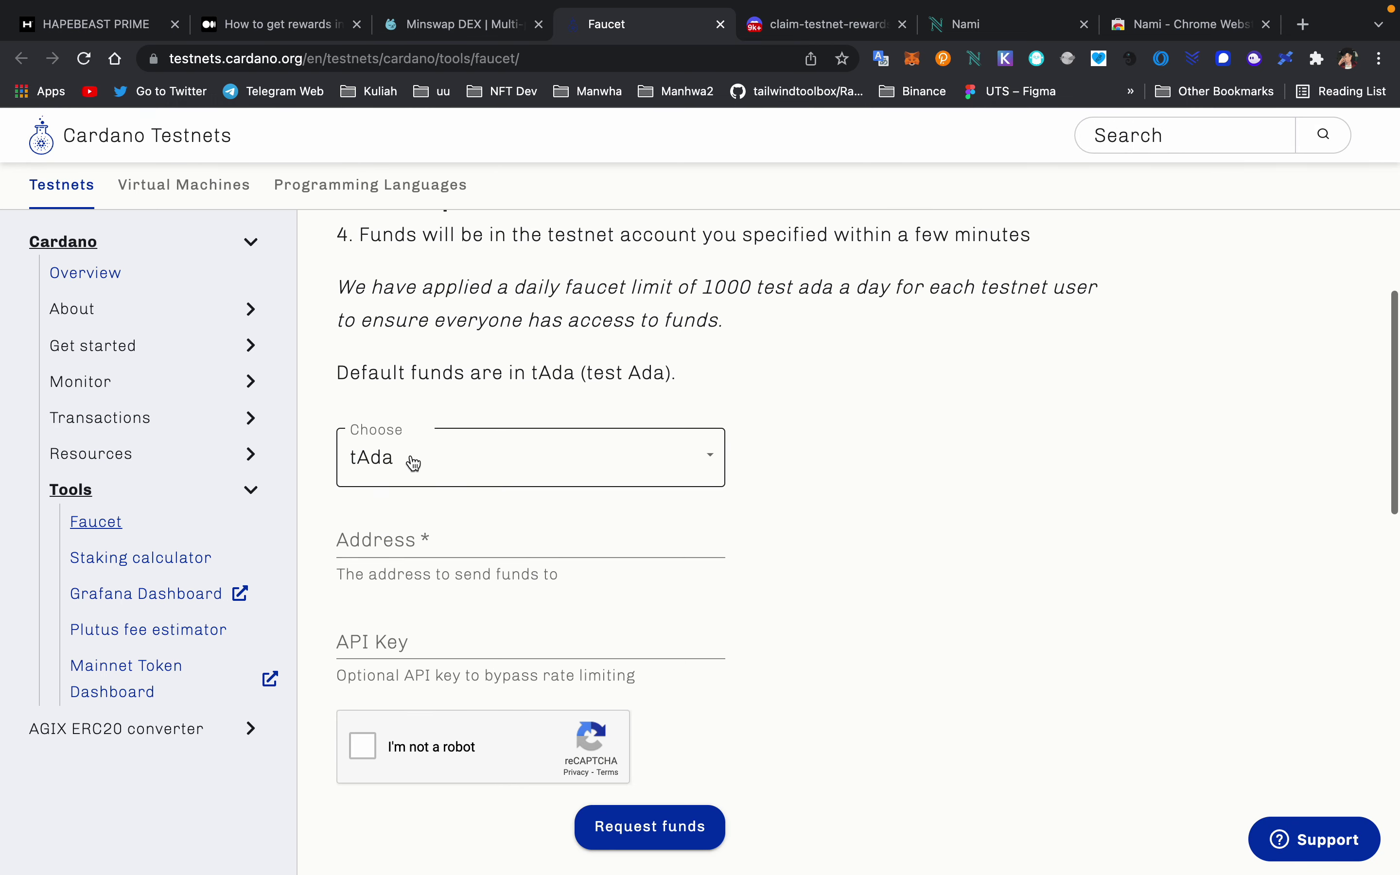
pyautogui.click(413, 463)
pyautogui.click(447, 459)
pyautogui.scroll(-2, 448, 442)
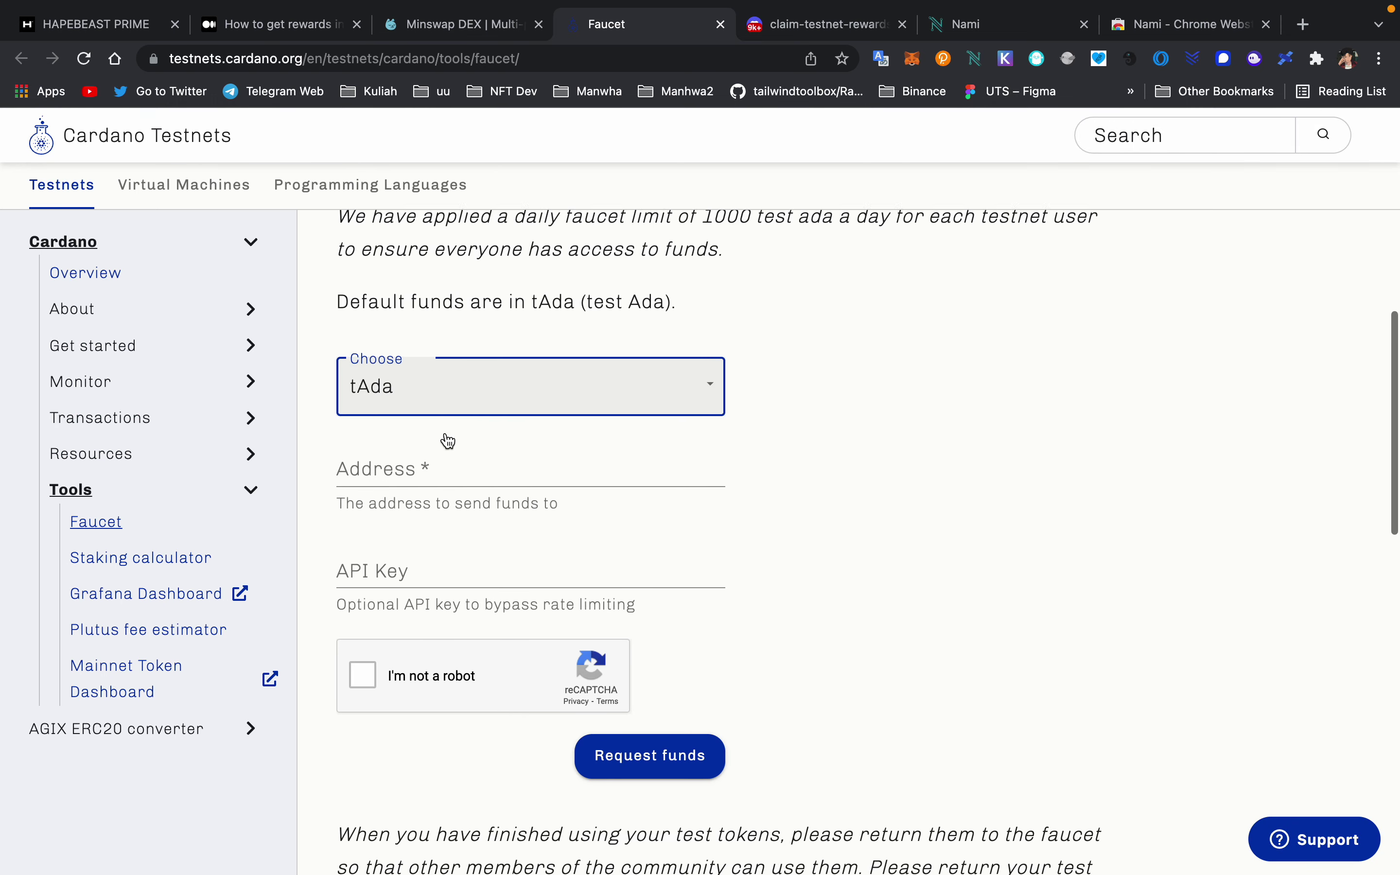
pyautogui.click(403, 372)
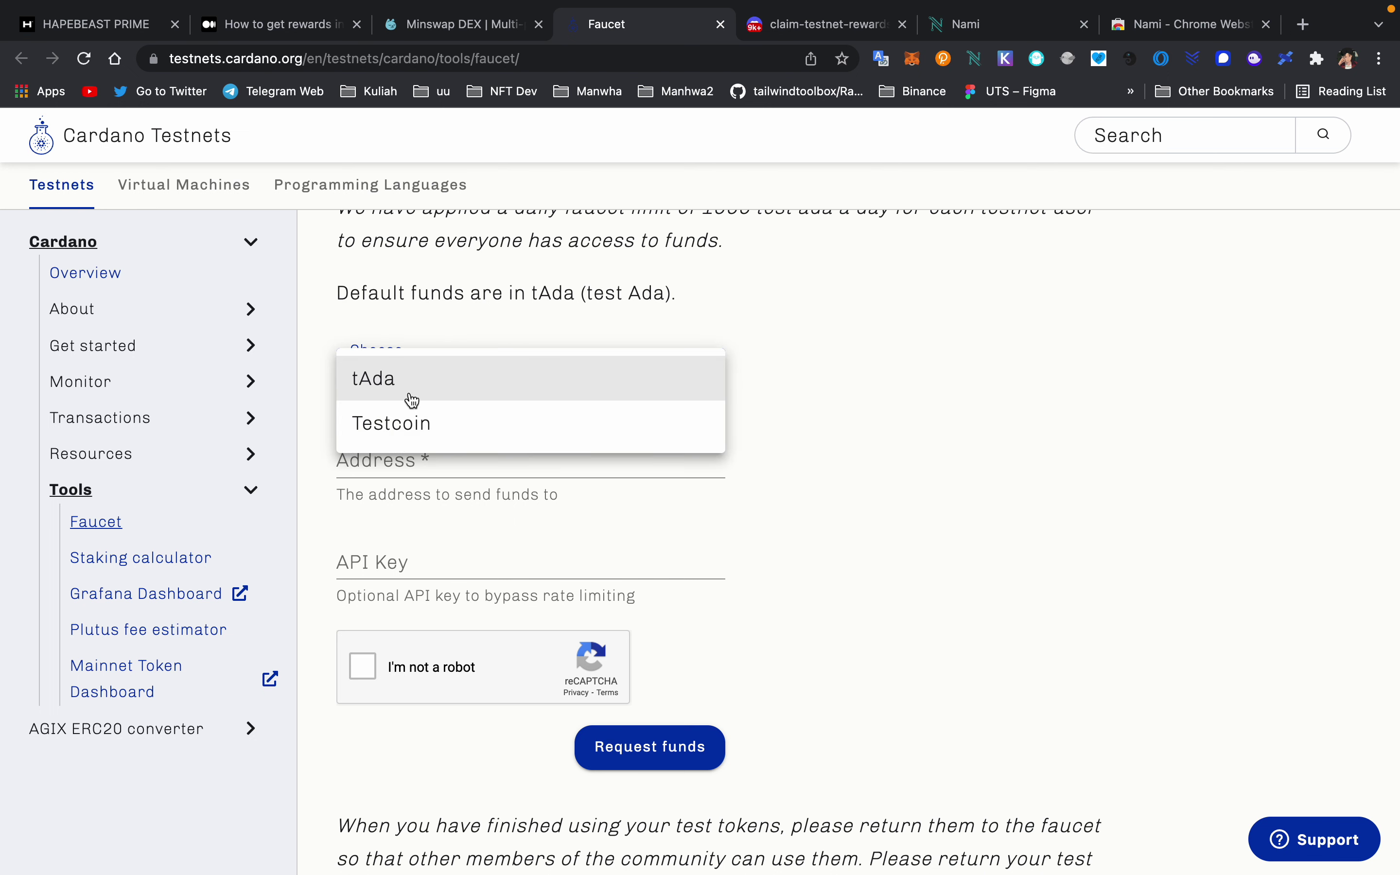
pyautogui.click(547, 237)
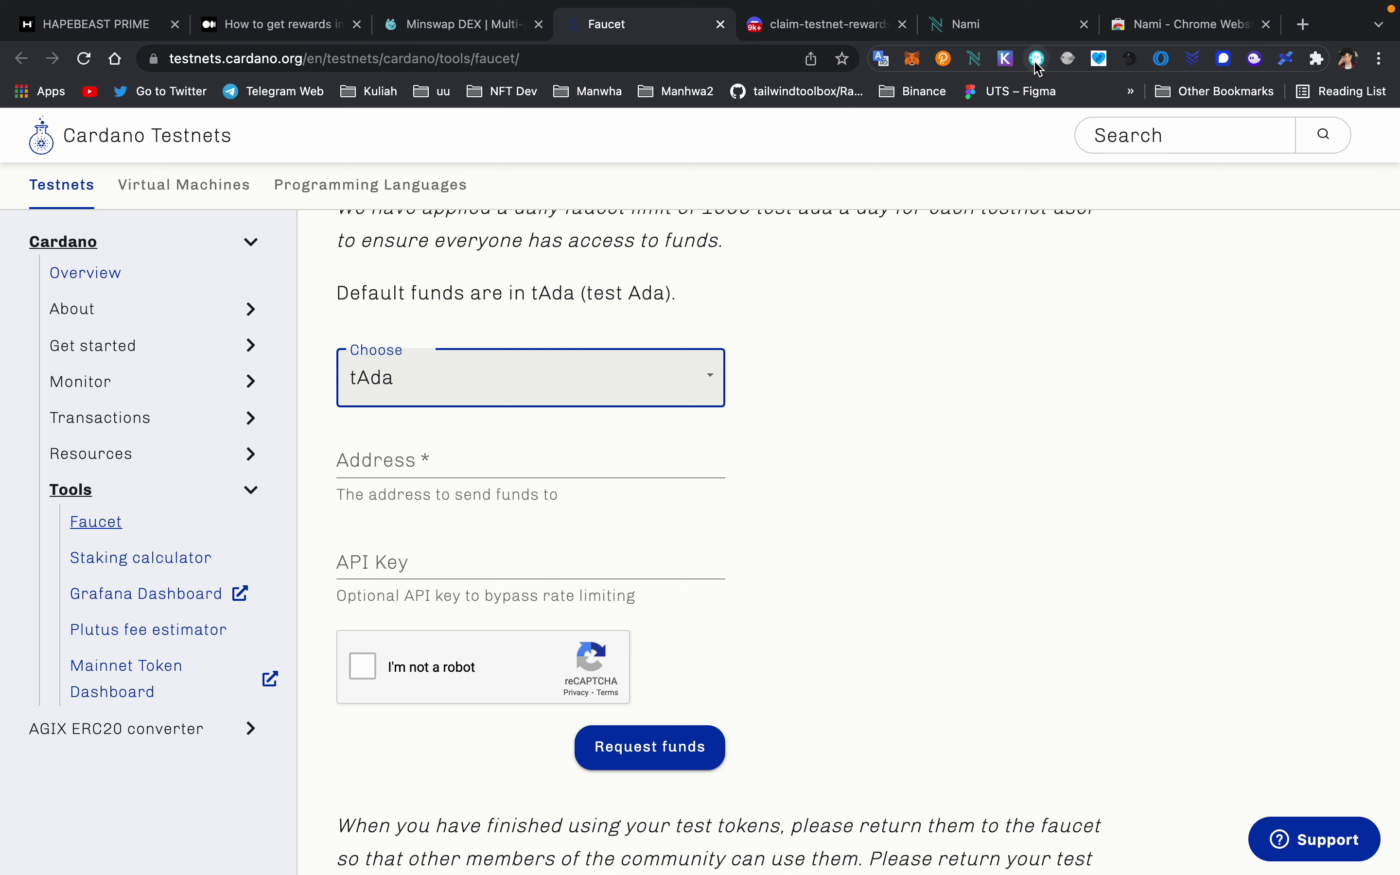
# - Copy the Nami receiving address and paste it into the faucet's Address field
pyautogui.click(974, 58)
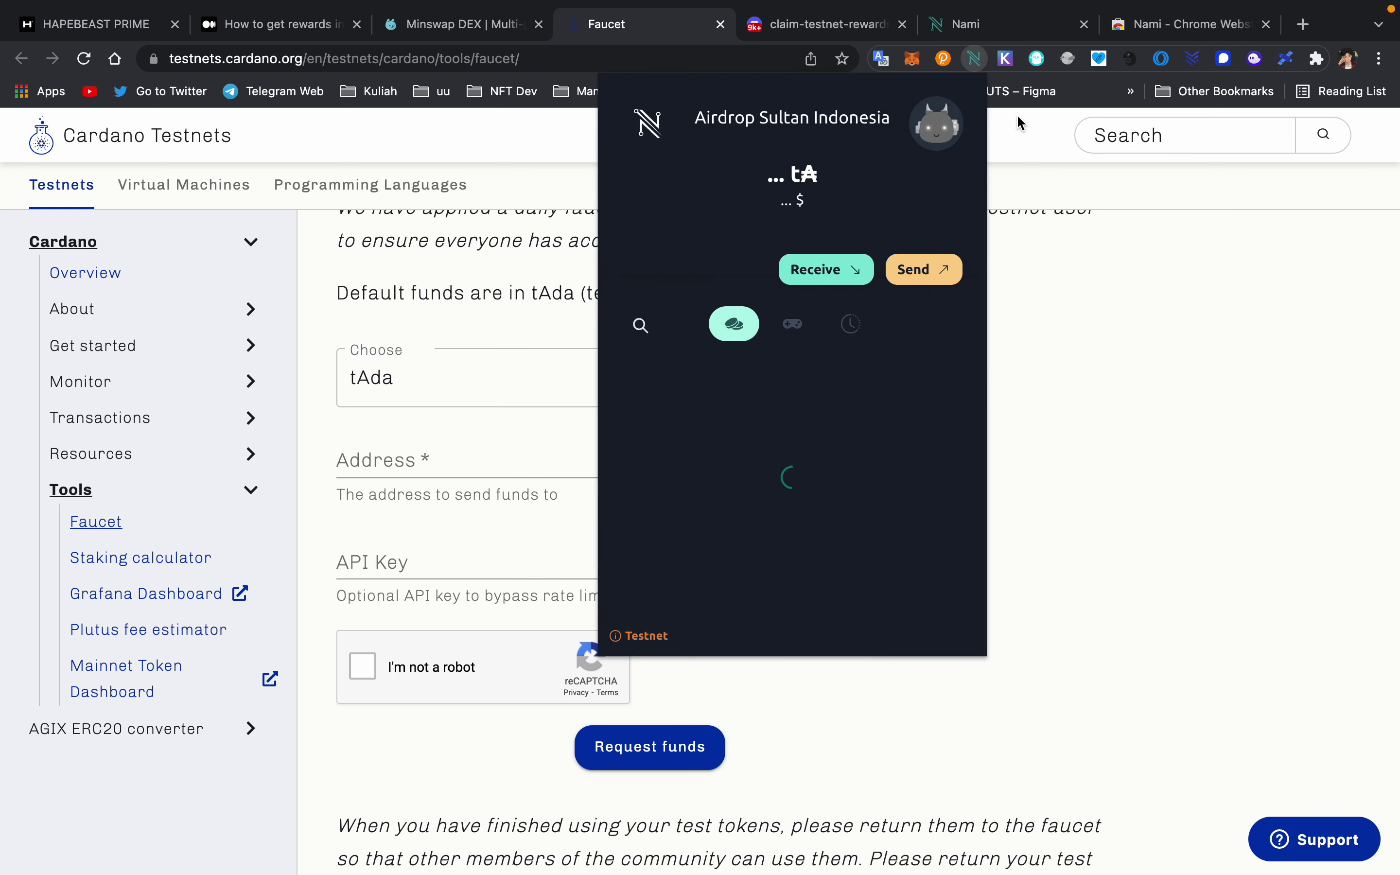
pyautogui.click(855, 268)
pyautogui.click(871, 535)
pyautogui.click(1236, 400)
pyautogui.click(396, 465)
pyautogui.press('super+v')
# - Pass the reCAPTCHA and request funds, which fails with a too-many-requests error
pyautogui.scroll(-5, 465, 620)
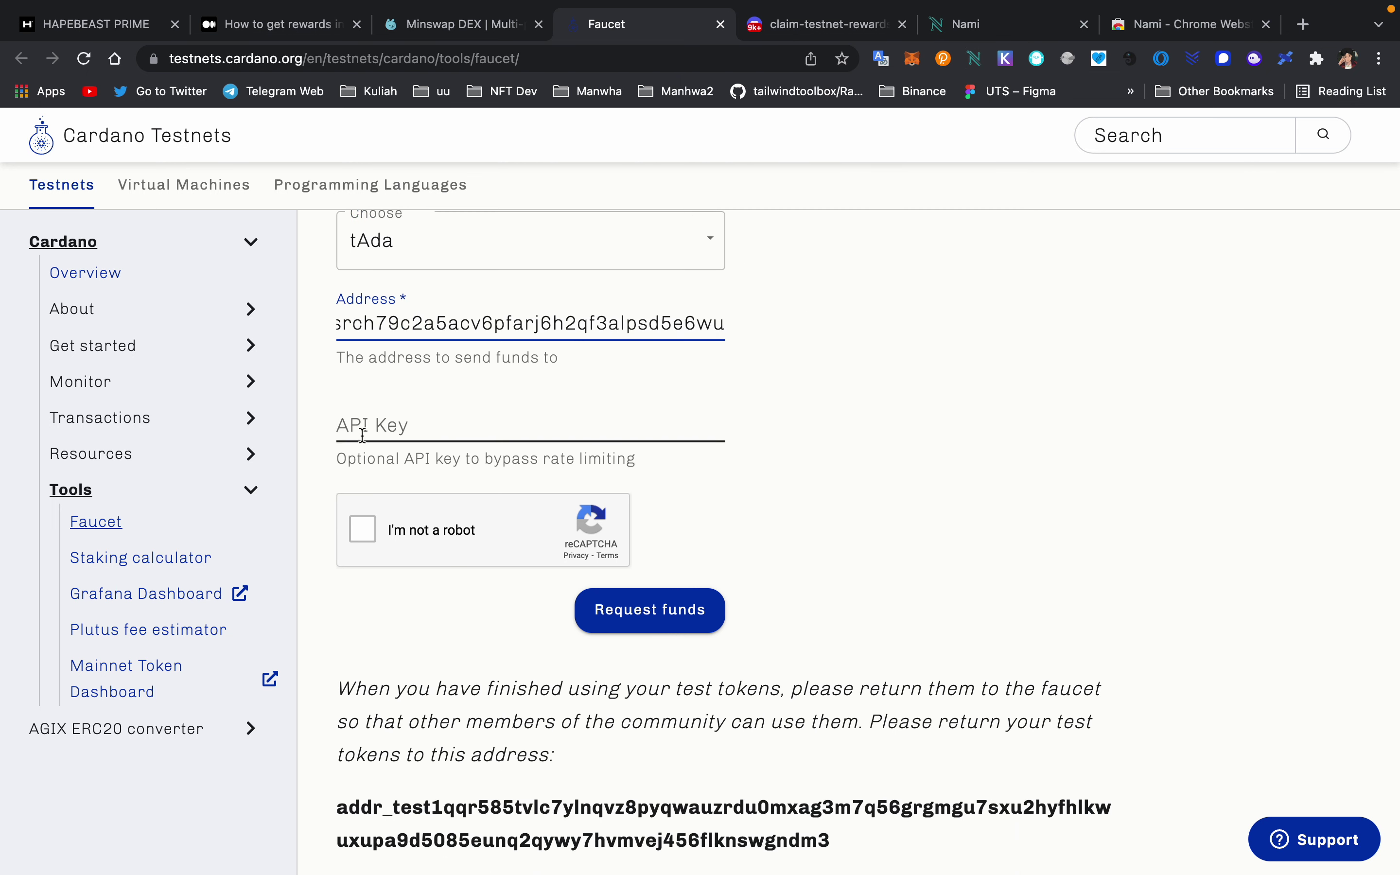
pyautogui.click(362, 435)
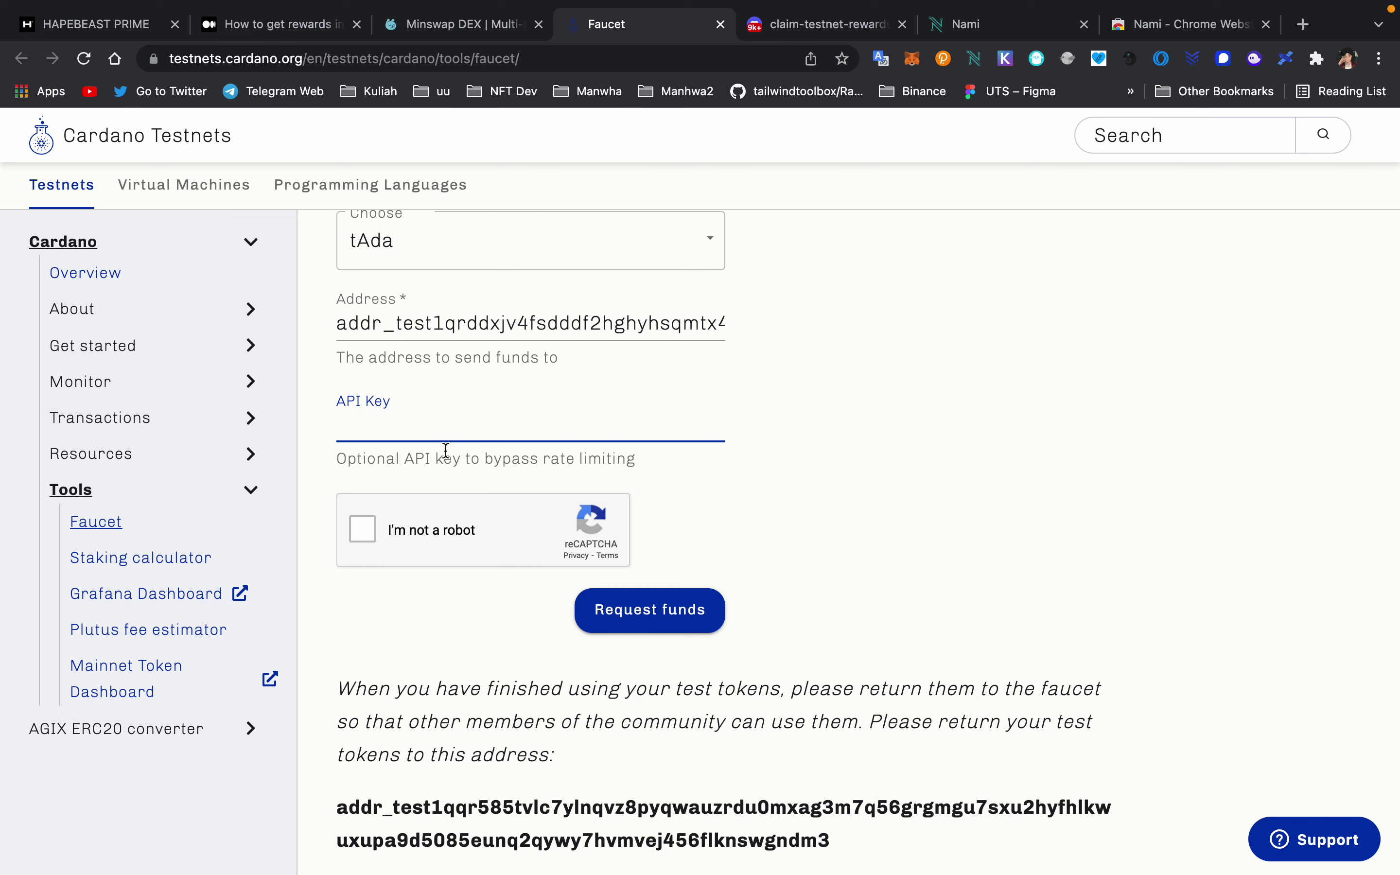
pyautogui.click(362, 531)
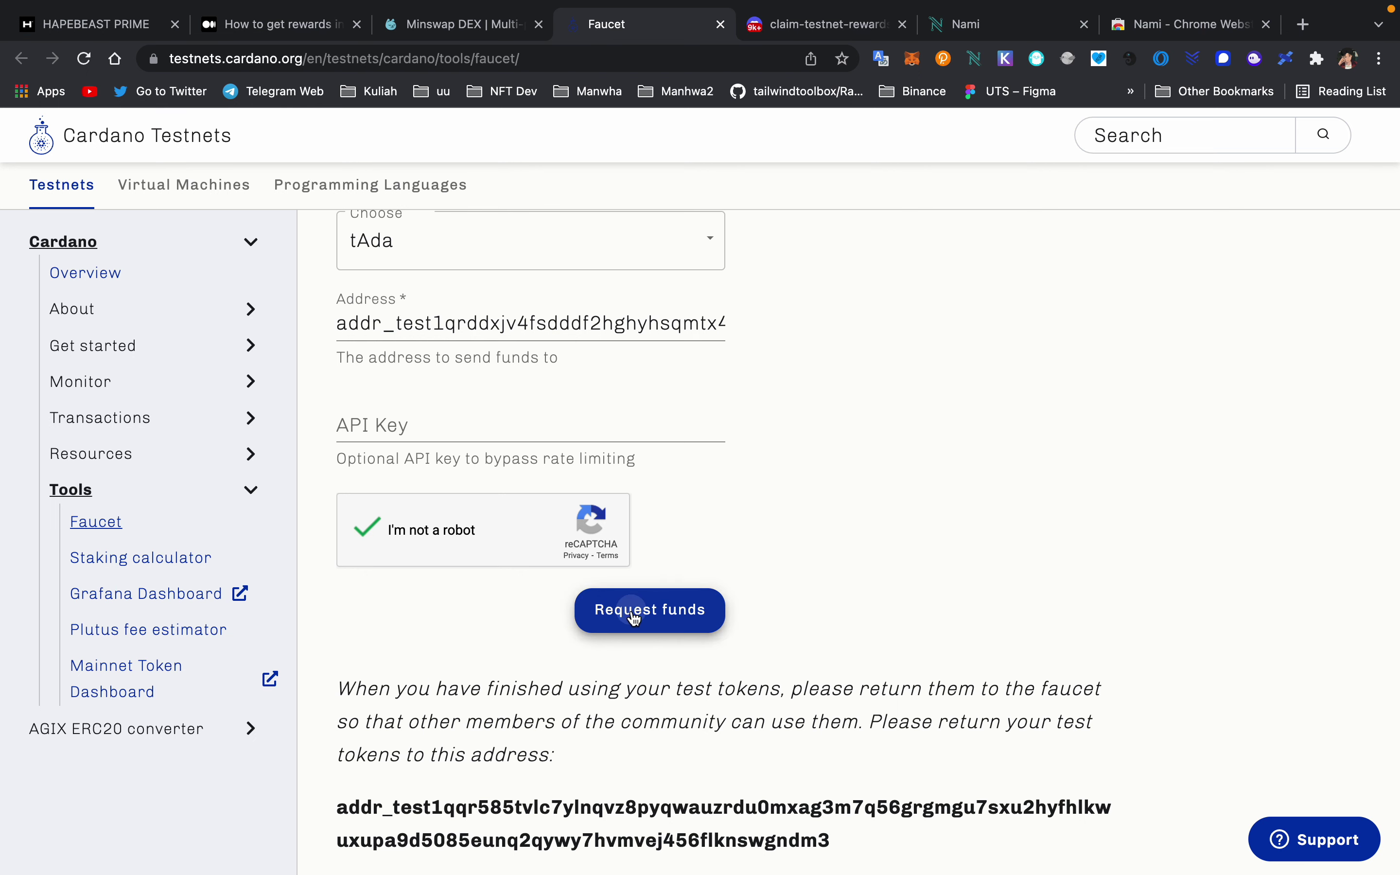
pyautogui.click(628, 599)
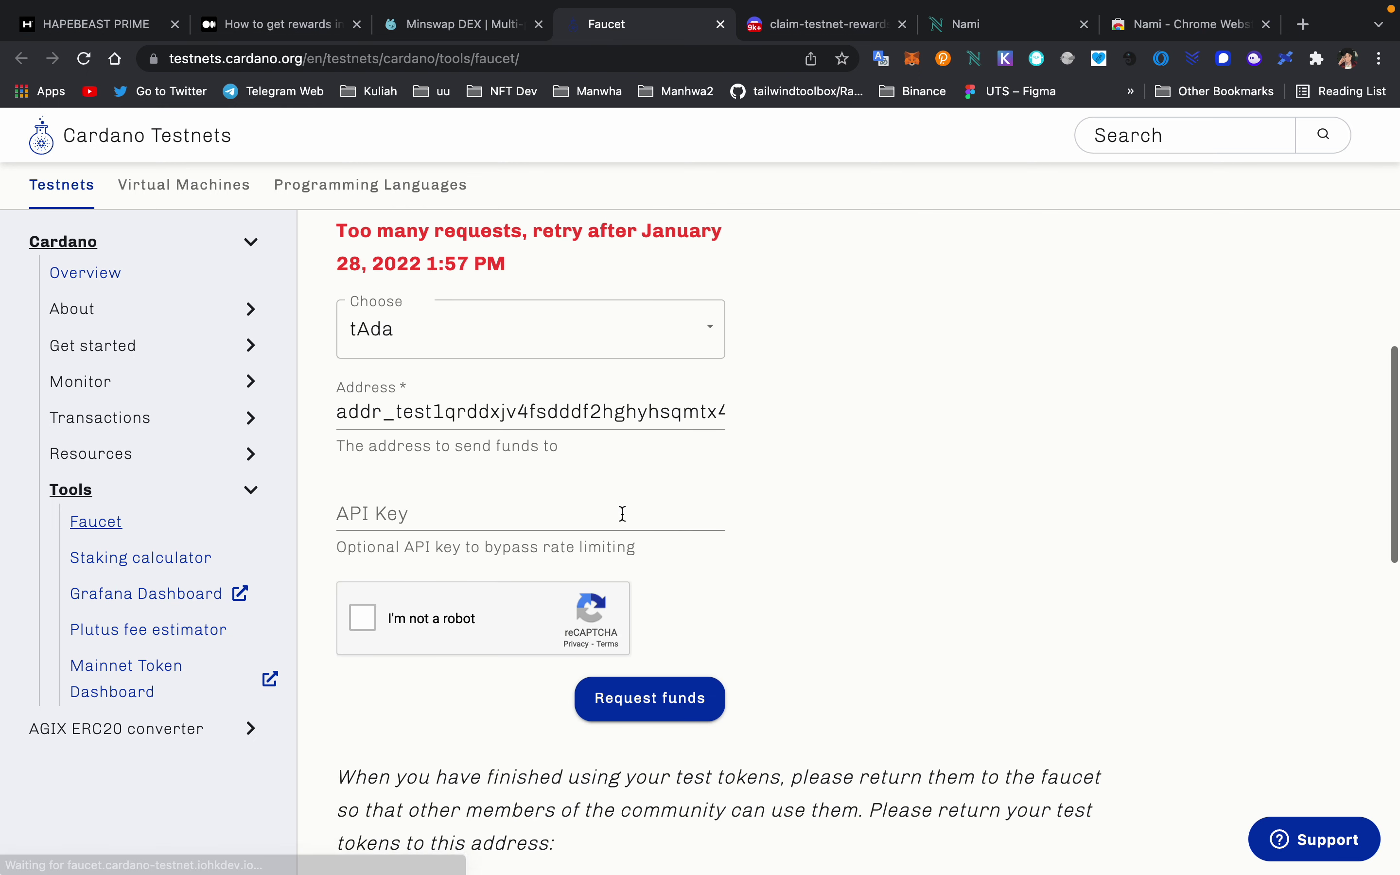
pyautogui.scroll(1, 621, 514)
pyautogui.scroll(-2, 622, 514)
pyautogui.scroll(3, 539, 384)
pyautogui.scroll(1, 538, 384)
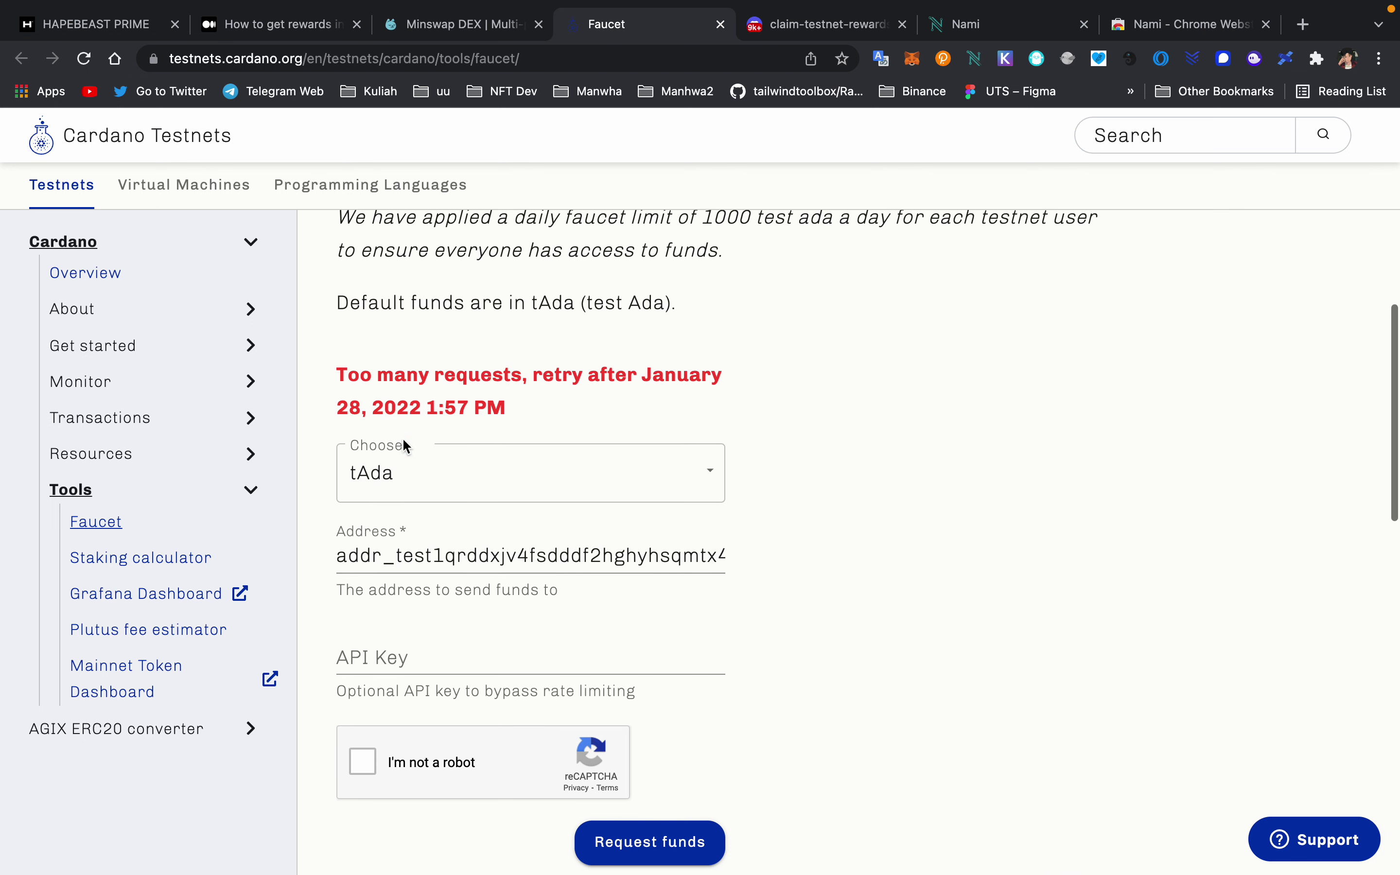
# - Check the Nami wallet balance after the refused request
pyautogui.click(978, 59)
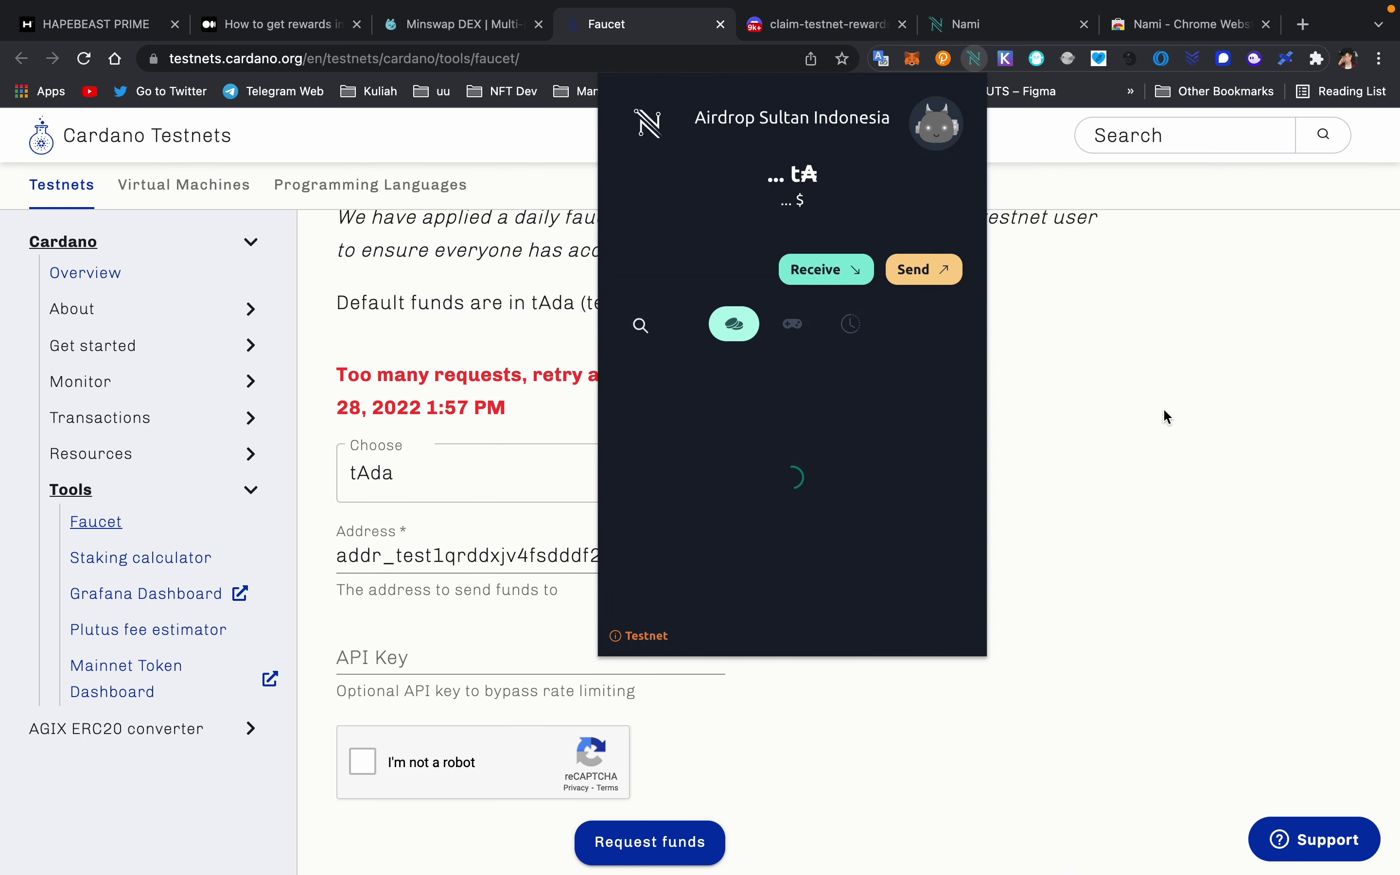
pyautogui.click(1183, 413)
pyautogui.scroll(3, 869, 335)
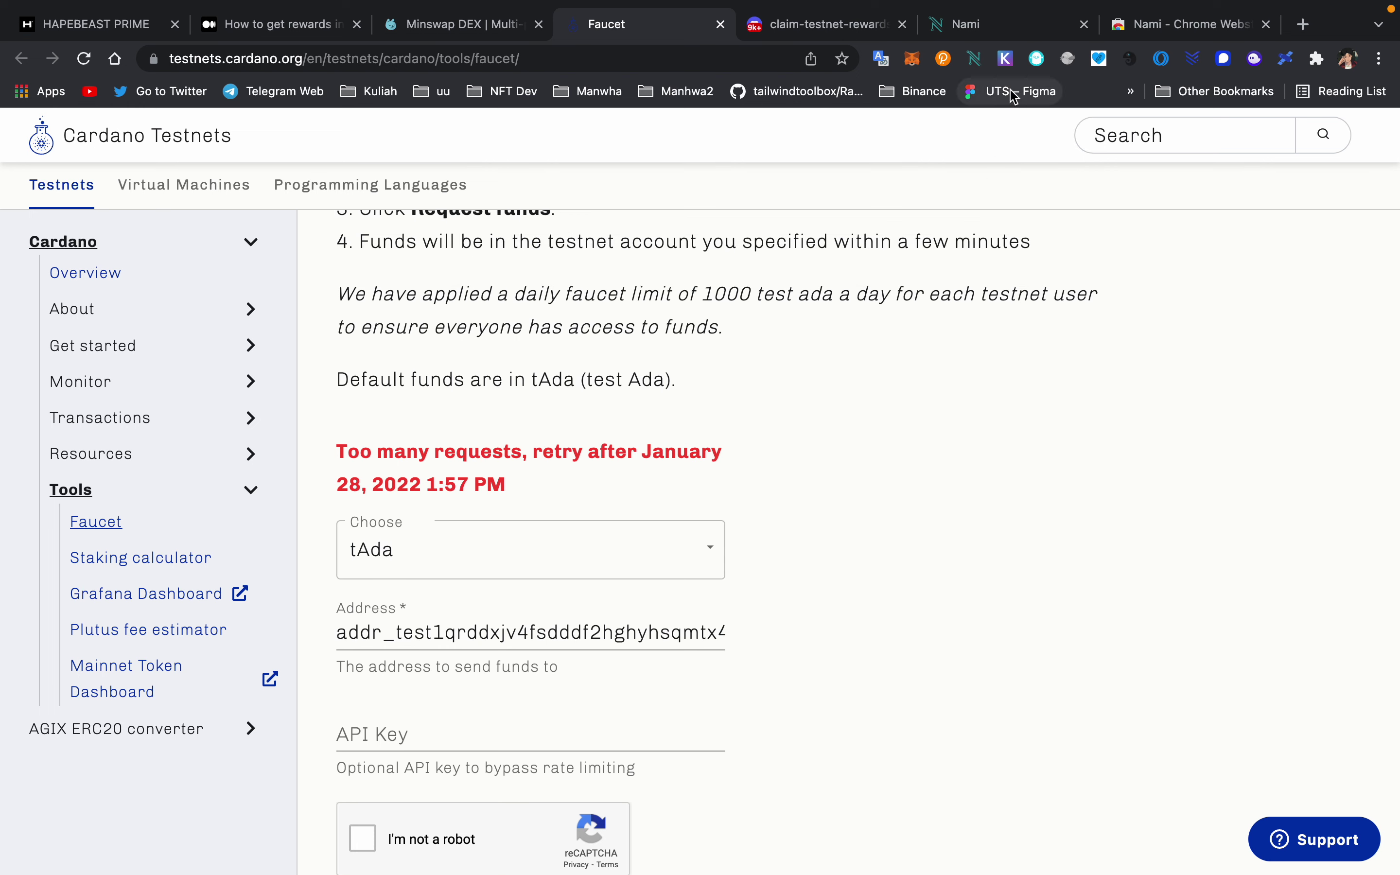
pyautogui.scroll(-2, 738, 502)
pyautogui.scroll(-5, 737, 503)
# - Re-select tAda on the faucet, then return to the Minswap DEX tab
pyautogui.click(511, 333)
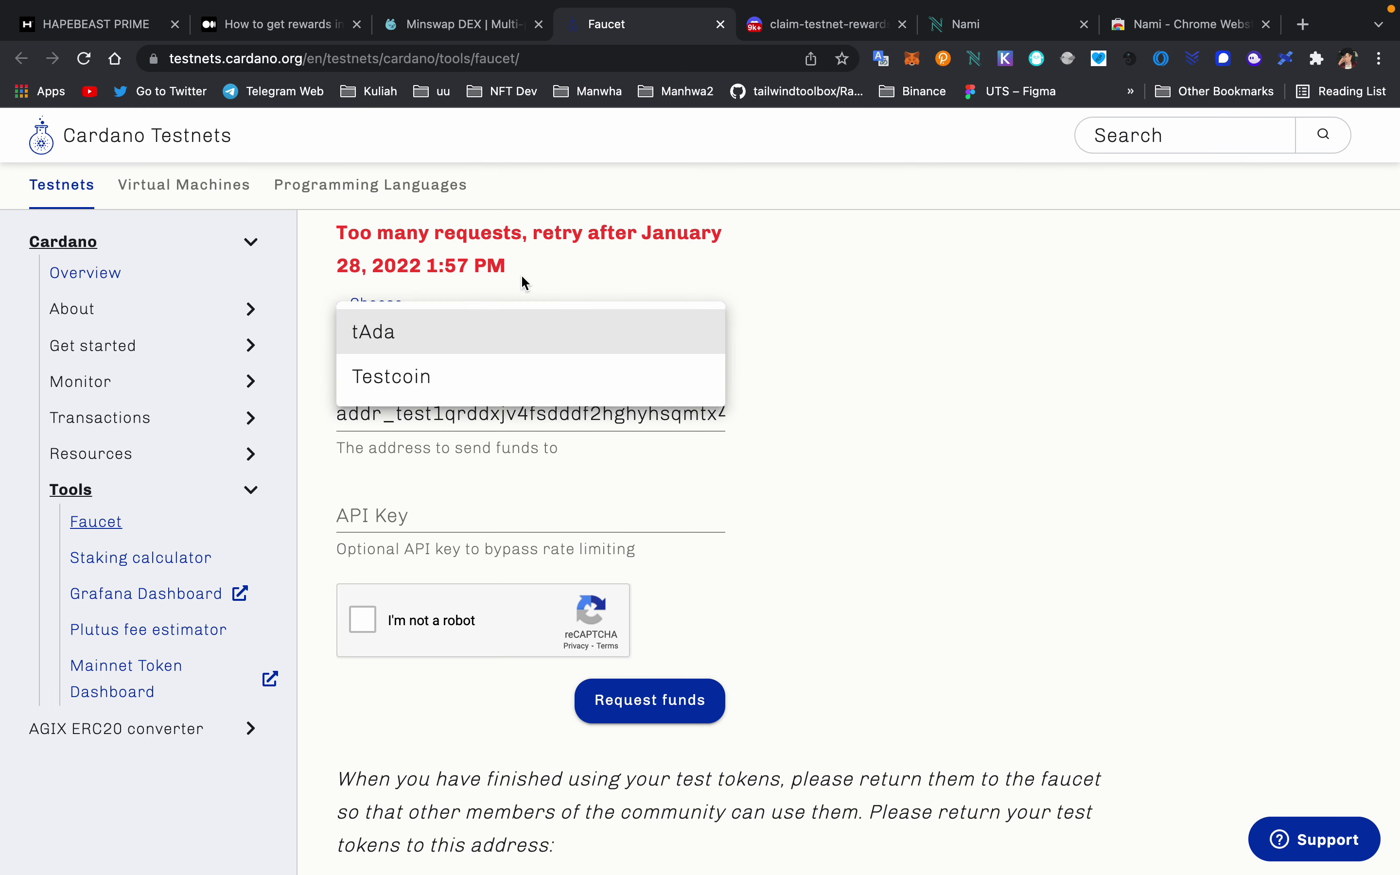
pyautogui.click(499, 216)
pyautogui.scroll(5, 602, 296)
pyautogui.scroll(-4, 602, 297)
pyautogui.scroll(-1, 599, 295)
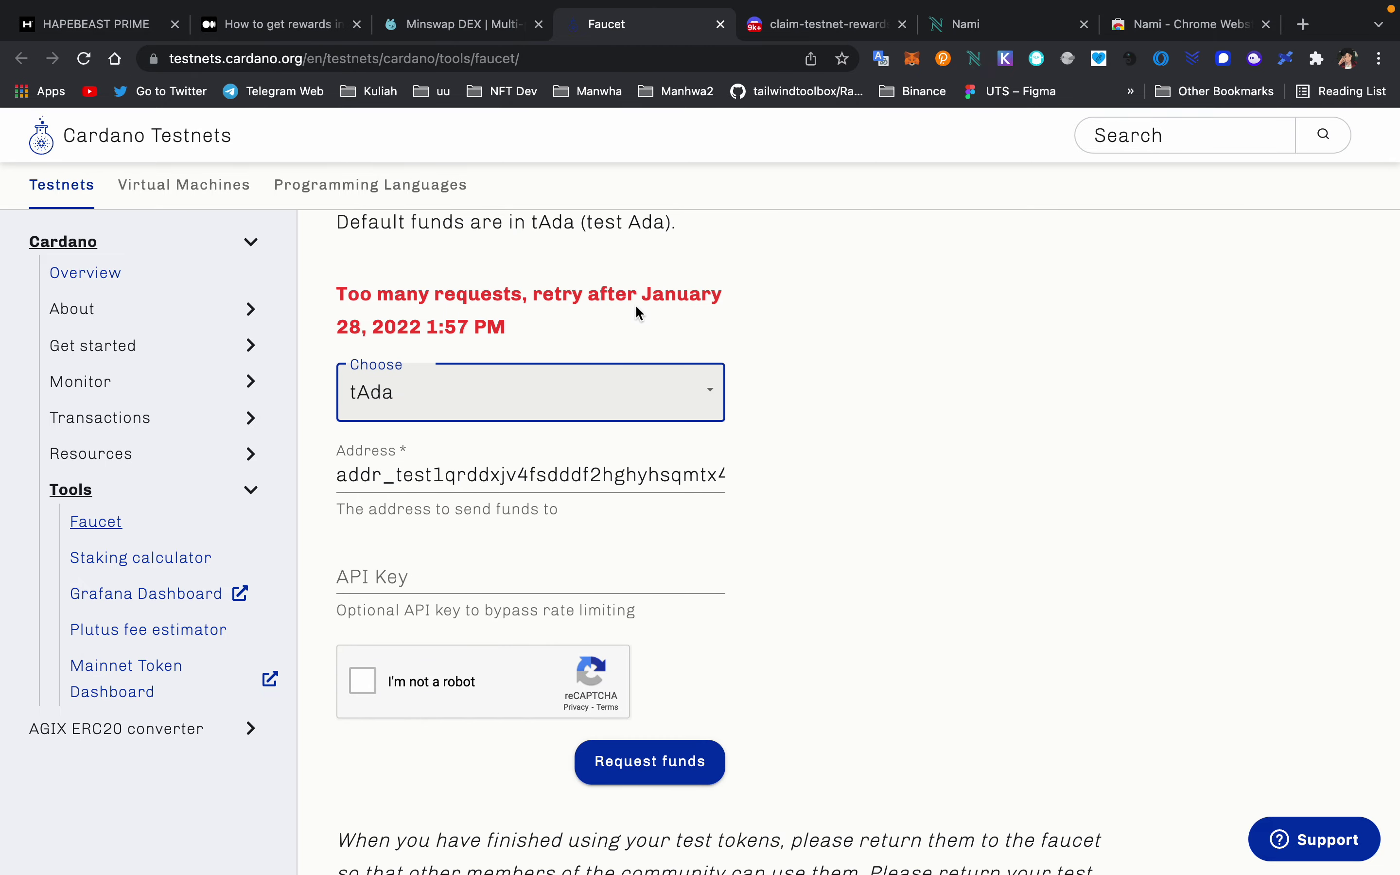
pyautogui.click(500, 31)
pyautogui.click(636, 32)
pyautogui.scroll(-3, 617, 347)
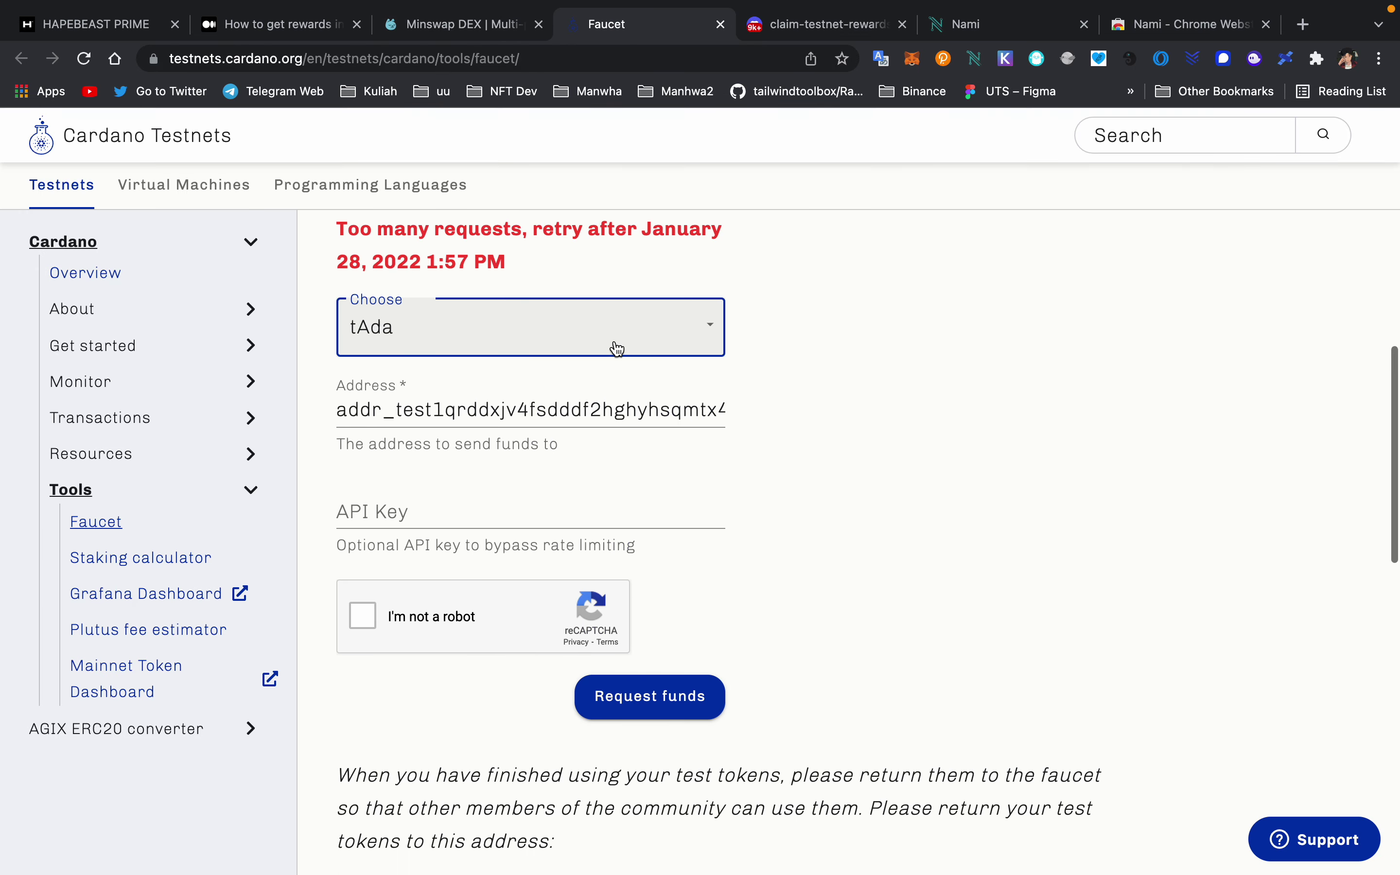
pyautogui.click(501, 25)
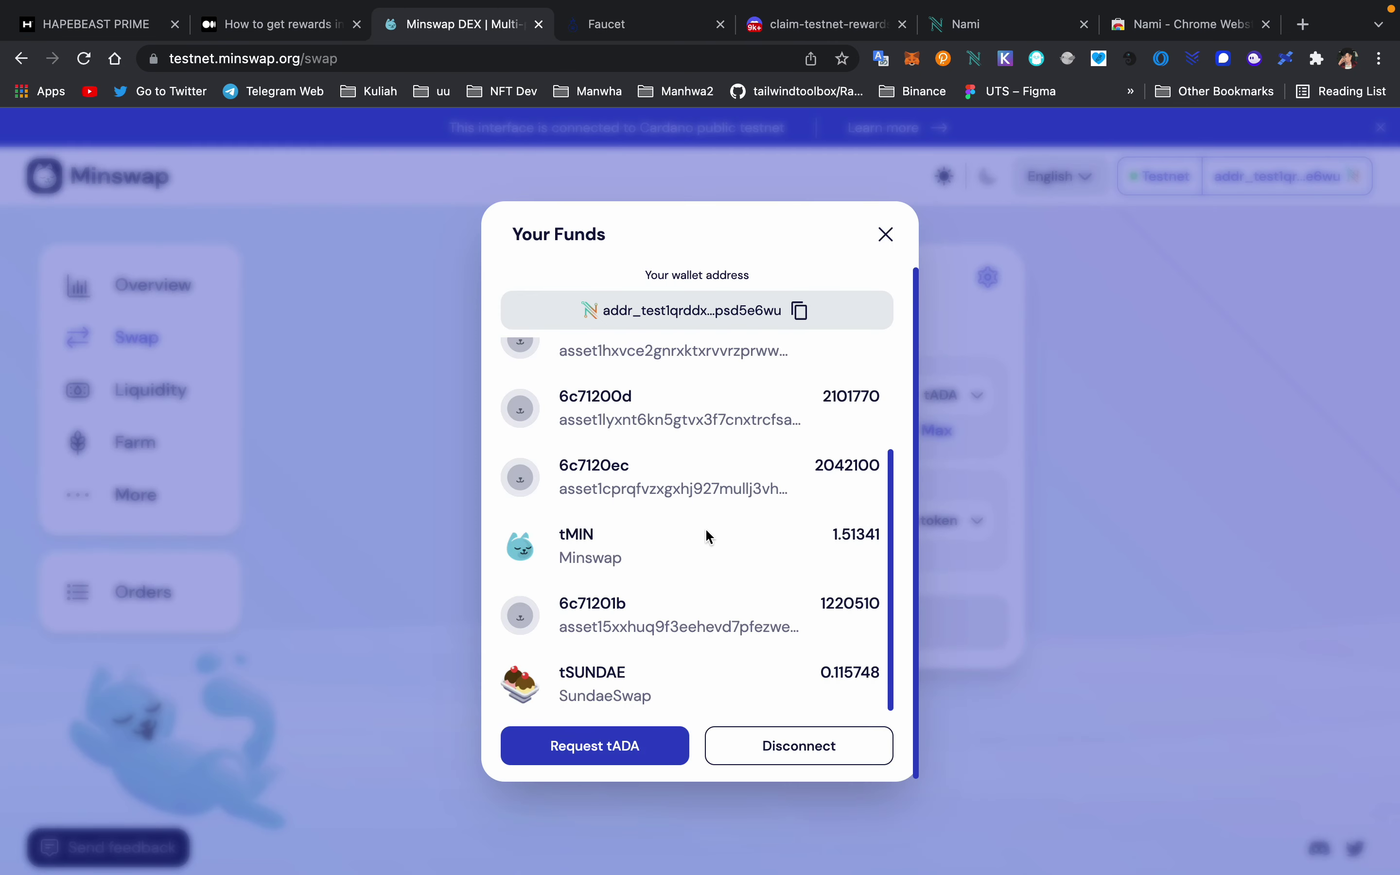
# - Close the Your Funds panel and pick tMIN as the token to receive for tADA
pyautogui.scroll(3, 706, 529)
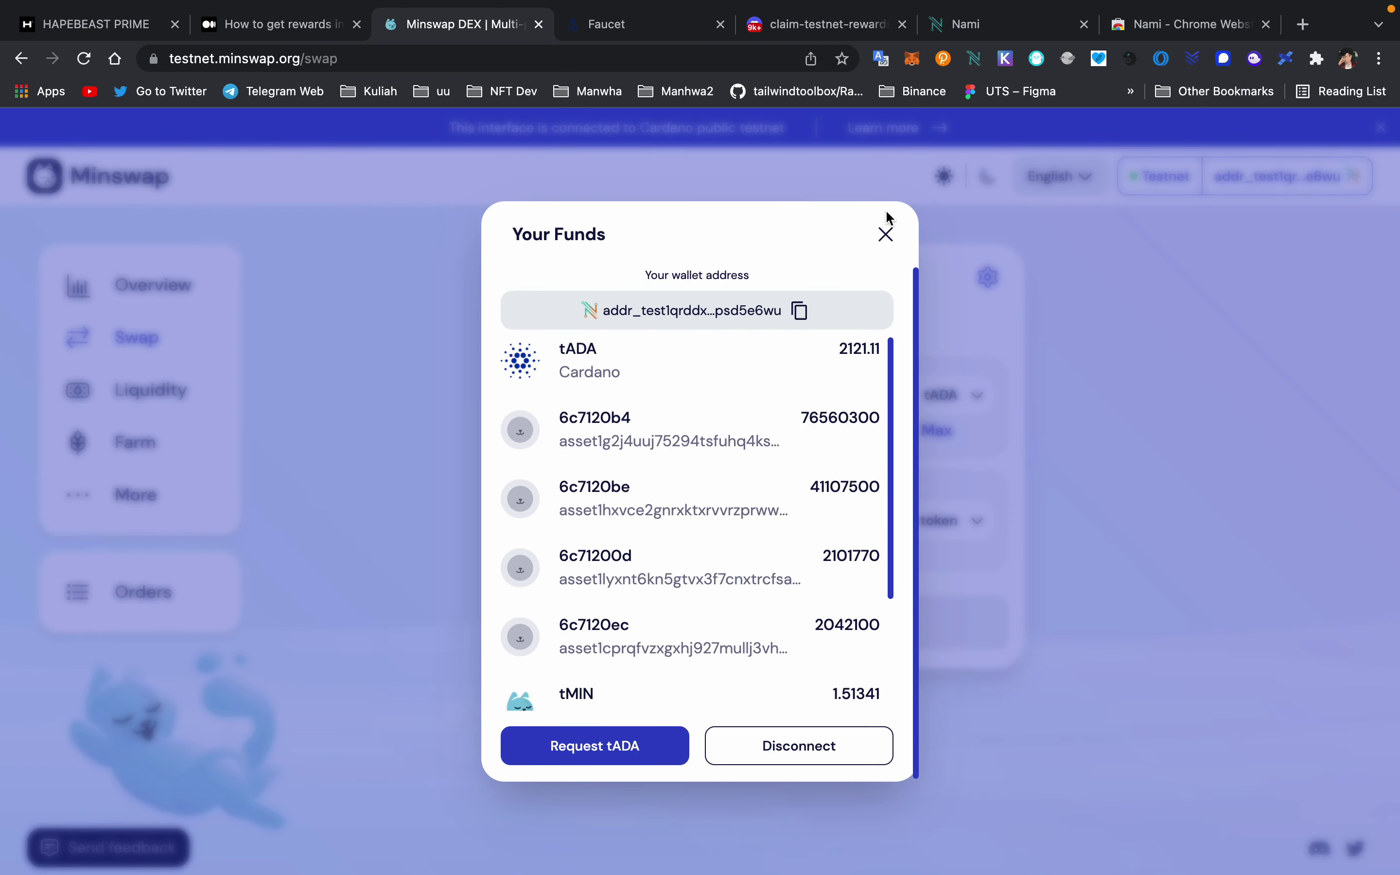
pyautogui.click(886, 235)
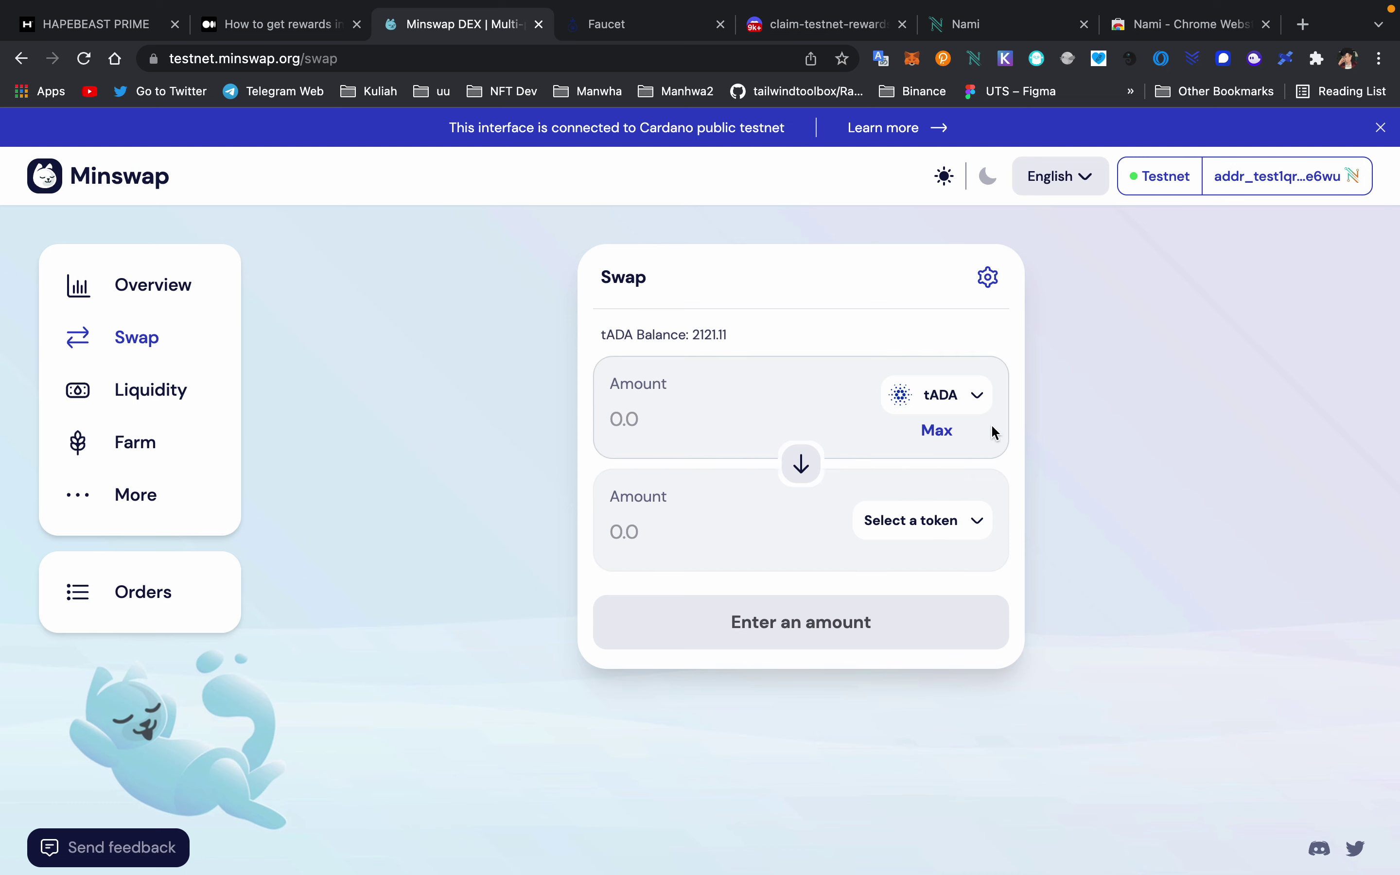
pyautogui.click(938, 523)
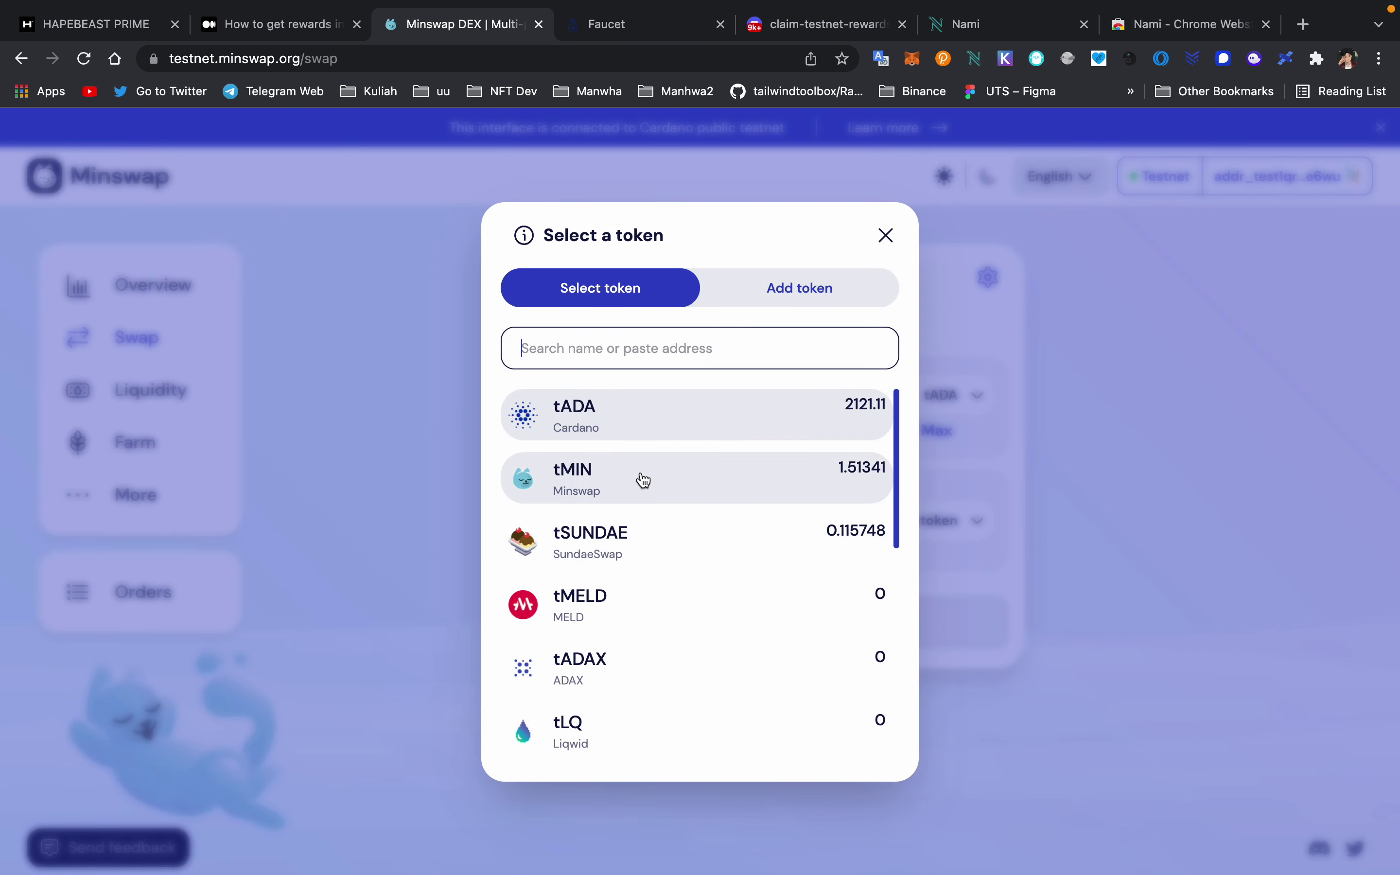
pyautogui.click(641, 478)
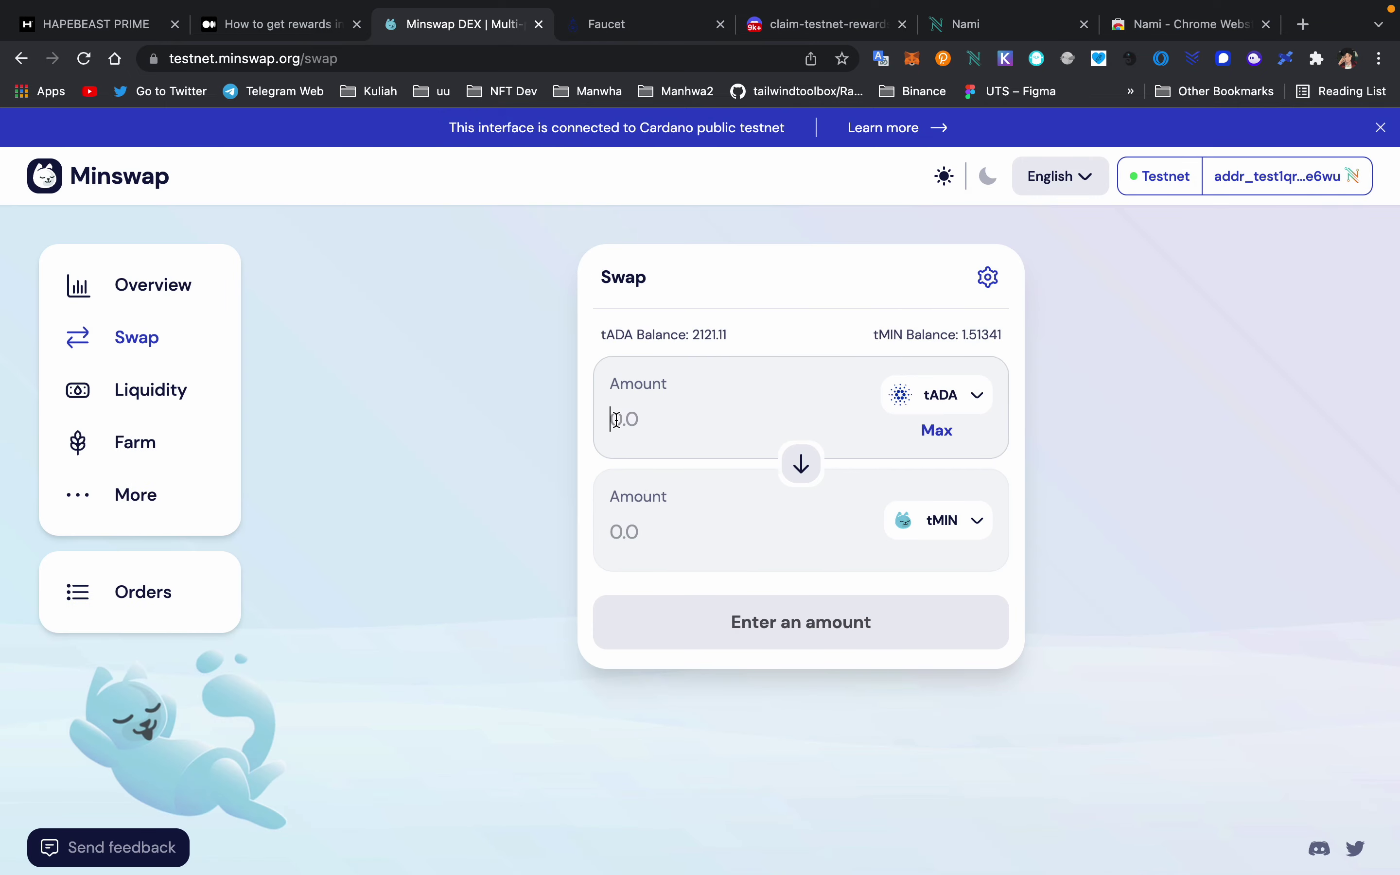
# - Enter 500 tADA and confirm the swap for about 1.30228 tMIN
pyautogui.click(617, 419)
pyautogui.write('500')
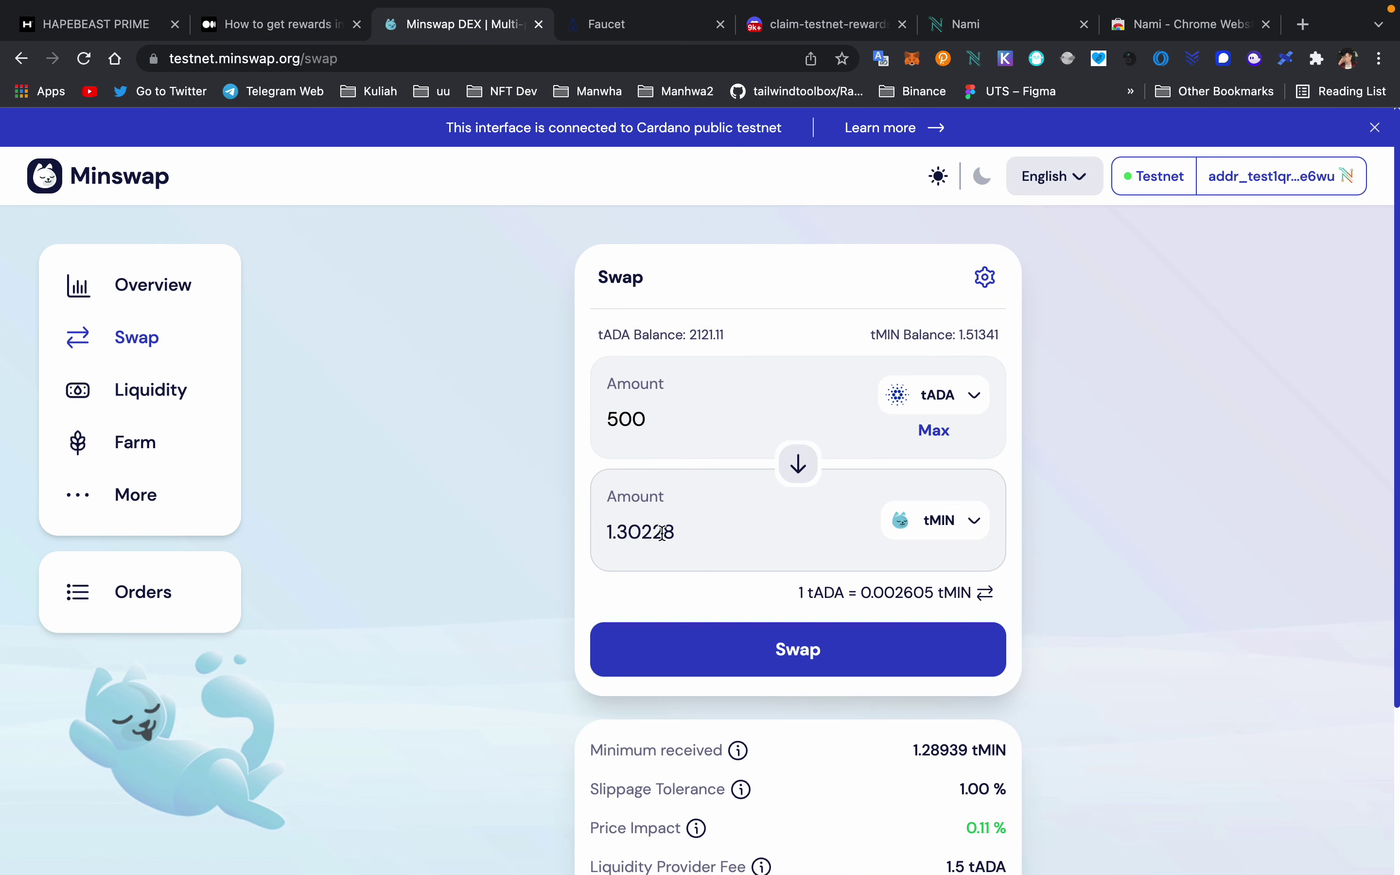
pyautogui.click(840, 653)
pyautogui.scroll(-3, 808, 666)
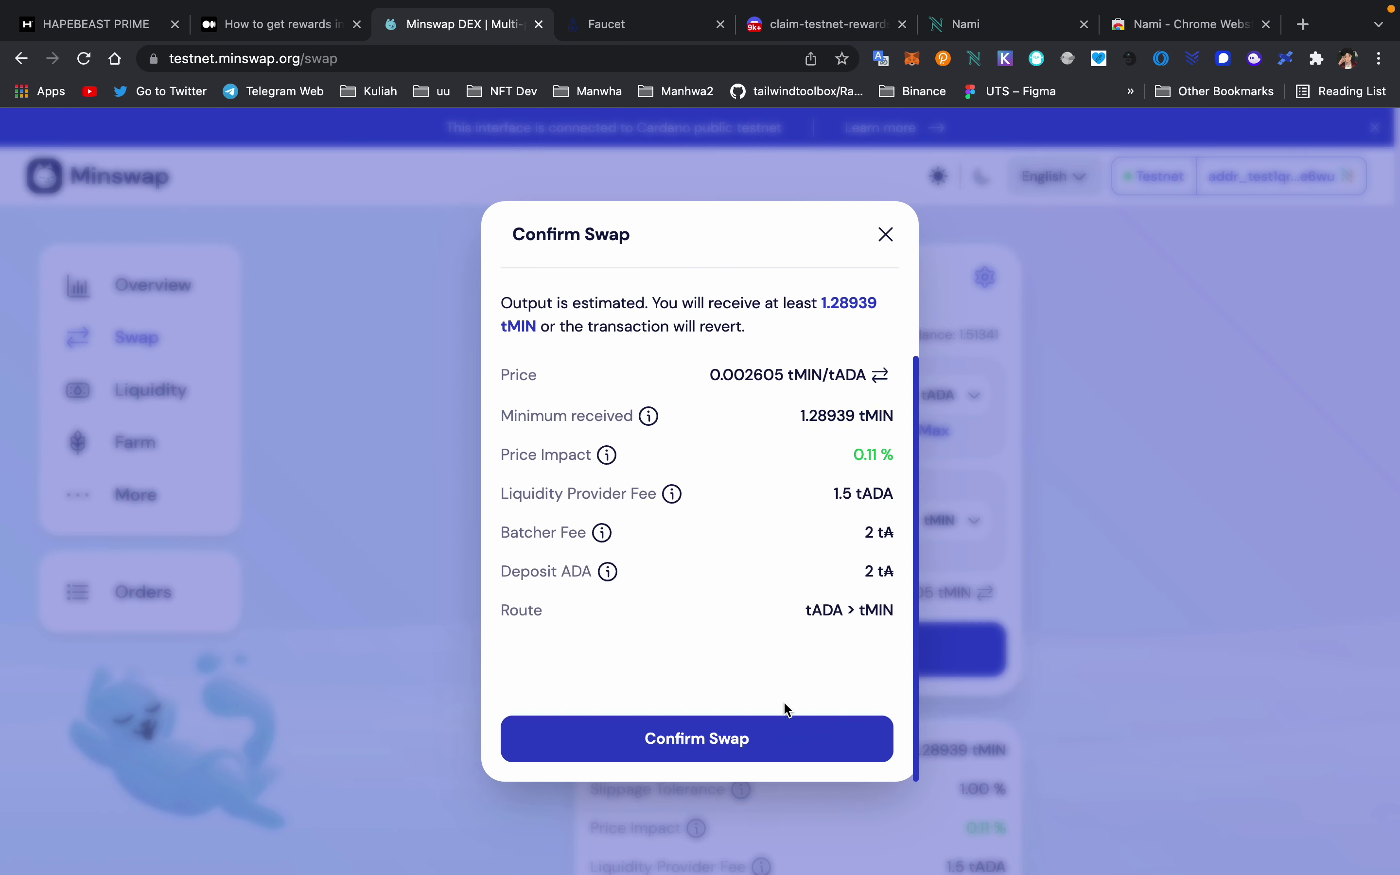
pyautogui.click(743, 738)
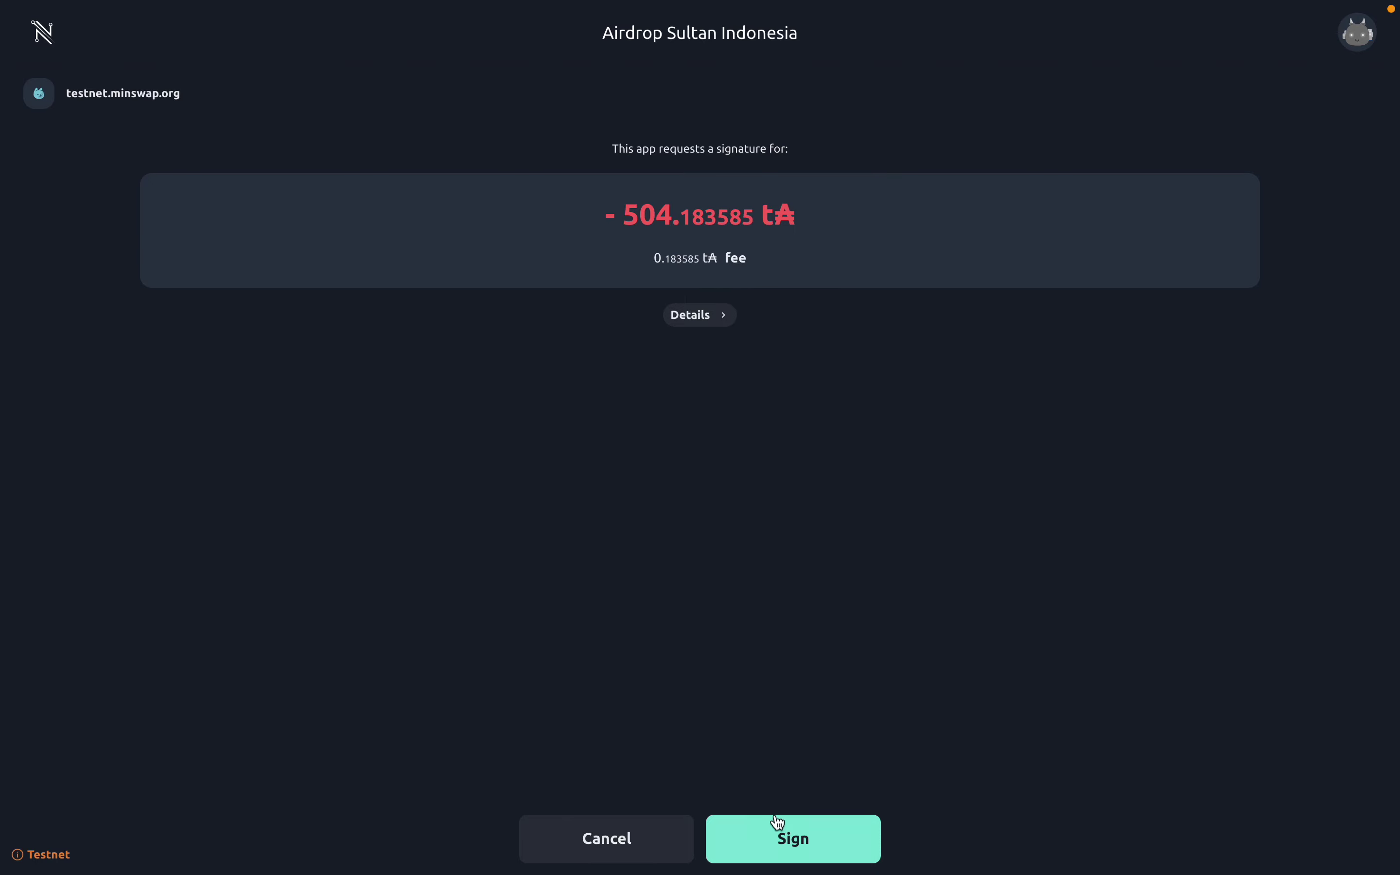
# - Sign the 504.183585 tA swap transaction in Nami with the wallet password
pyautogui.click(780, 849)
pyautogui.click(784, 493)
pyautogui.click(794, 838)
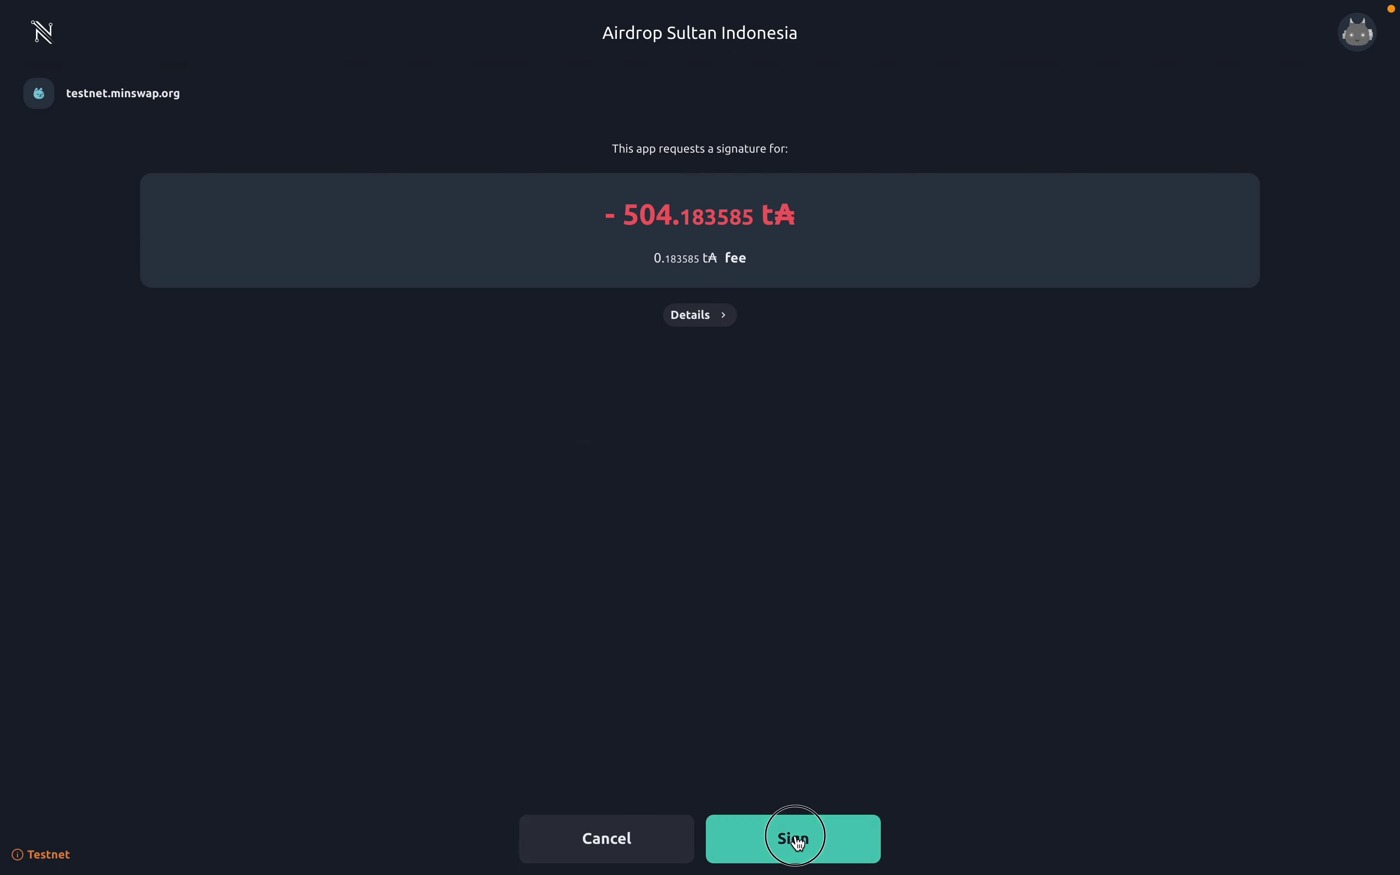
pyautogui.write('•••')
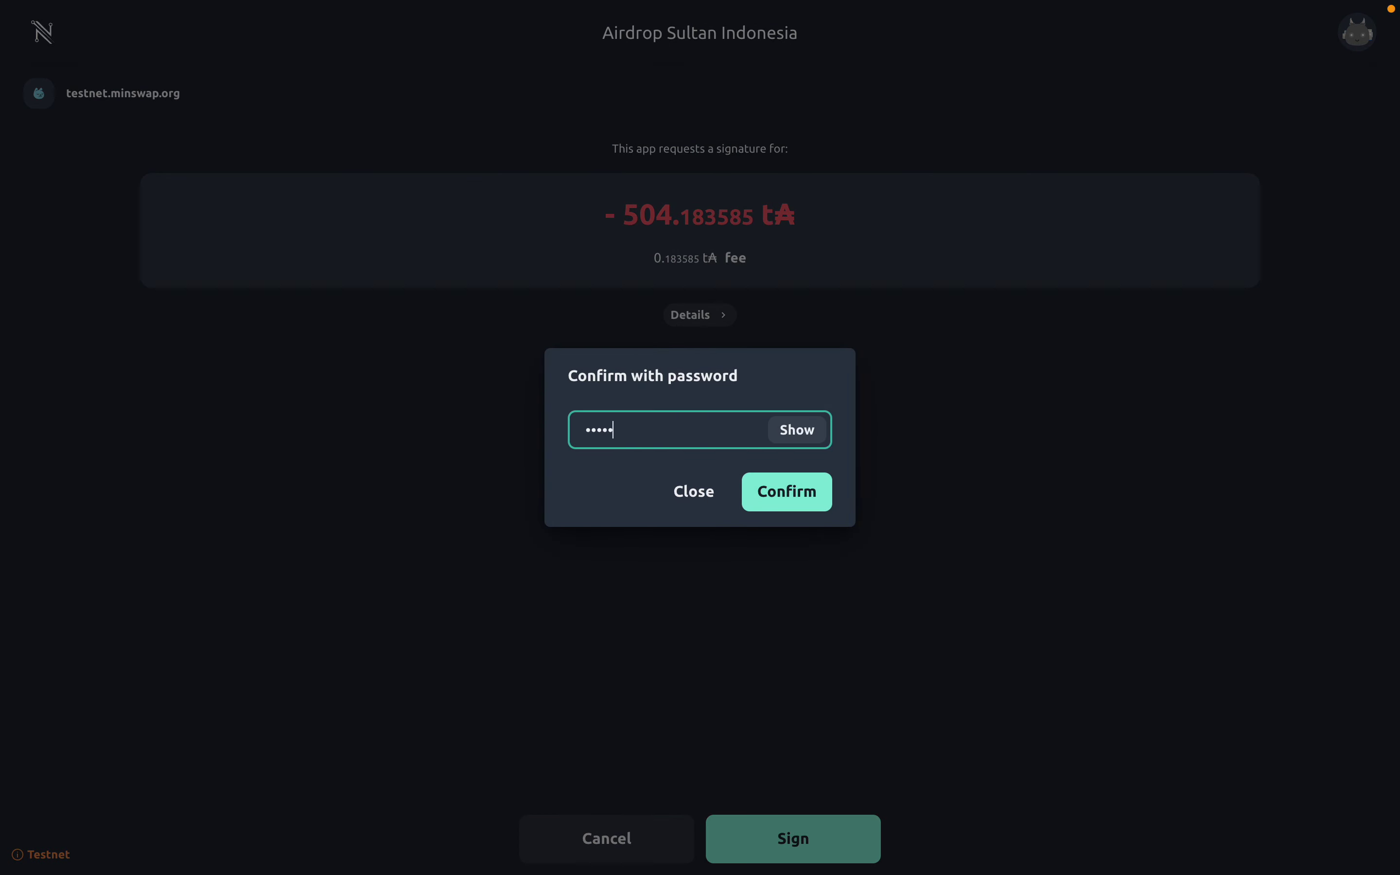
pyautogui.press('Return')
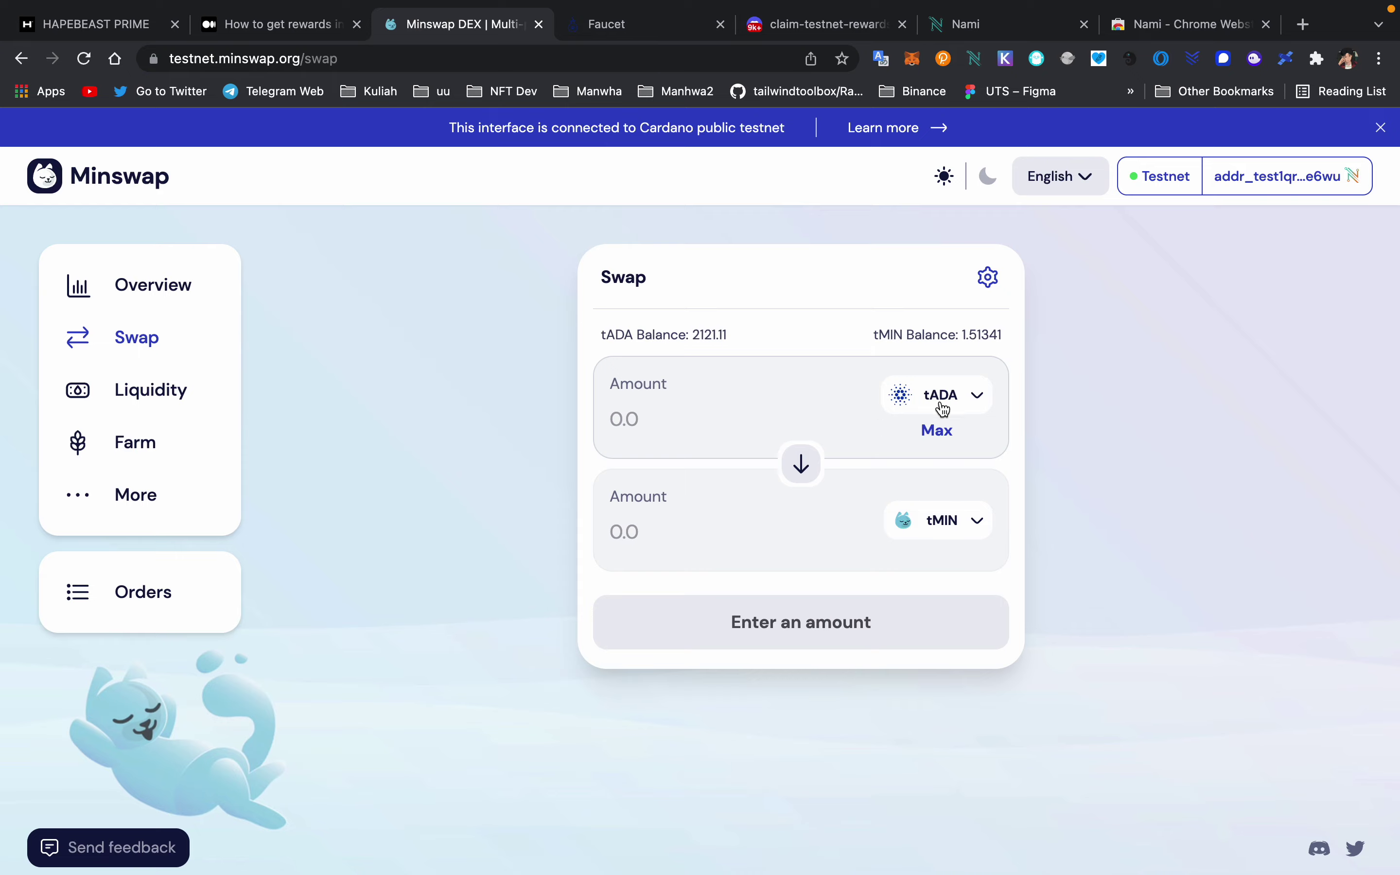
# - Try tMIN as the paying token, switch back to tADA, and browse the token lists
pyautogui.click(956, 397)
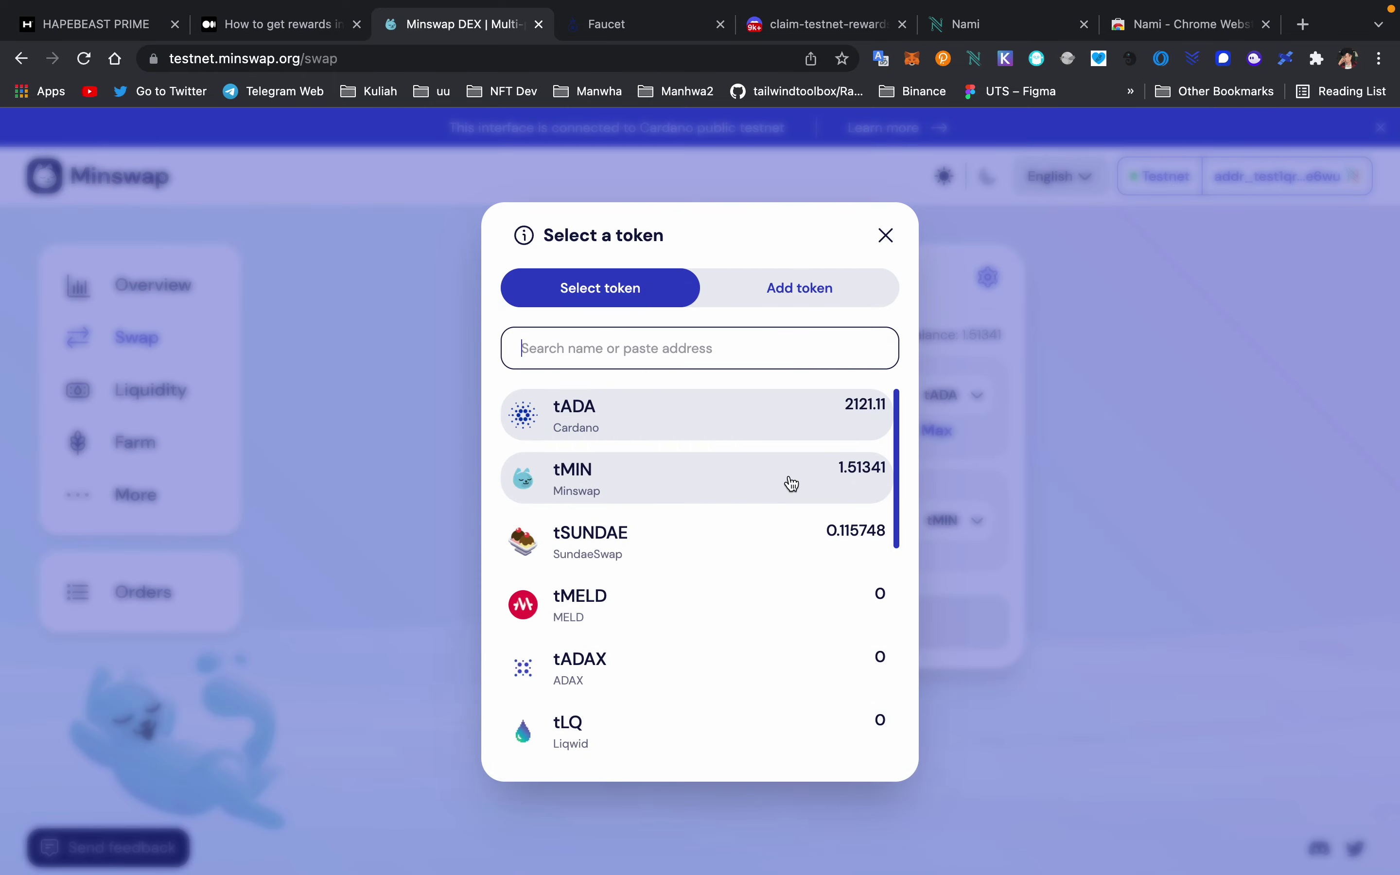
pyautogui.click(788, 484)
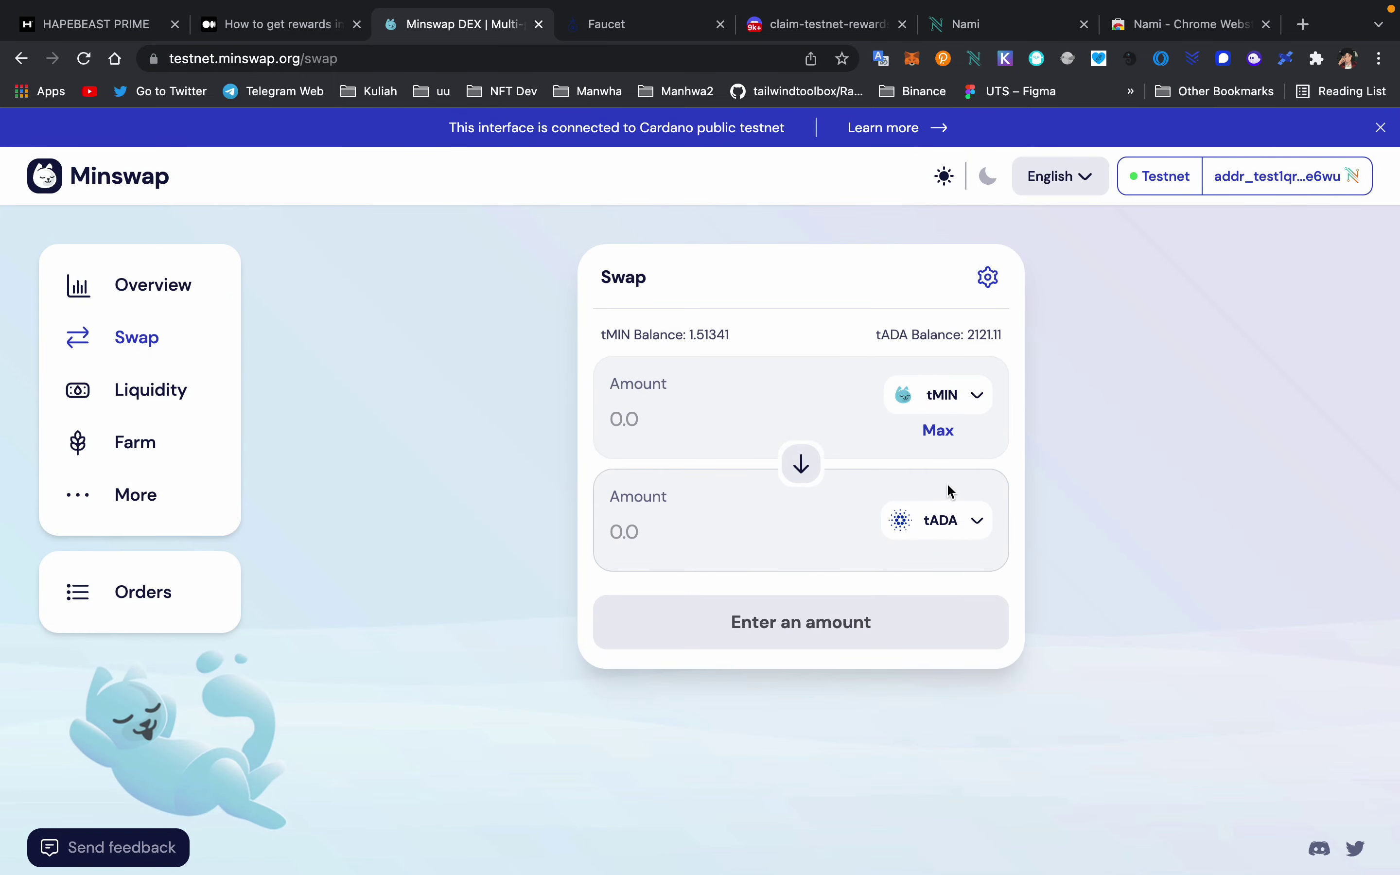
pyautogui.click(949, 521)
pyautogui.click(1099, 307)
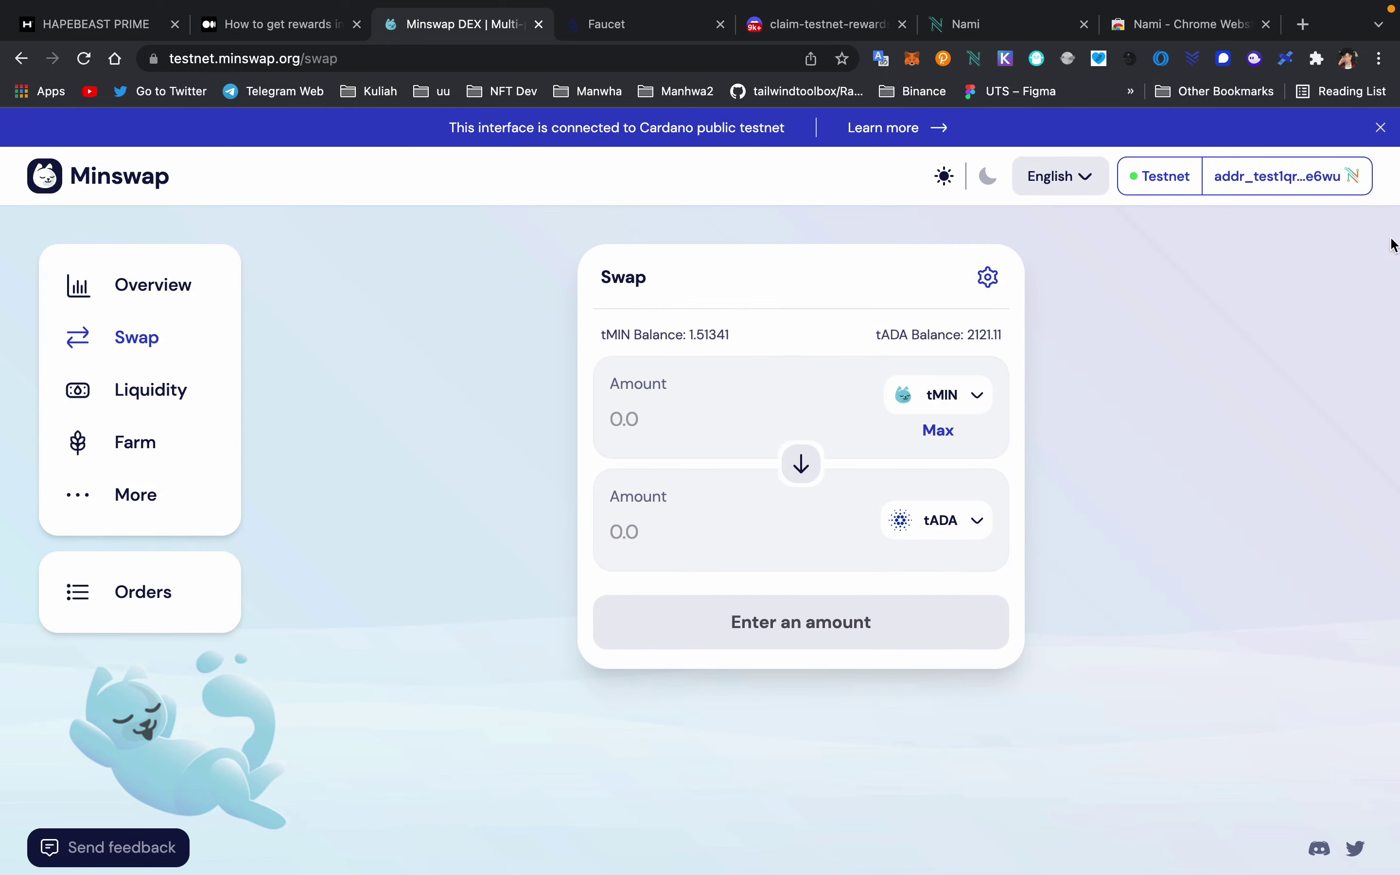
pyautogui.click(953, 416)
pyautogui.click(792, 428)
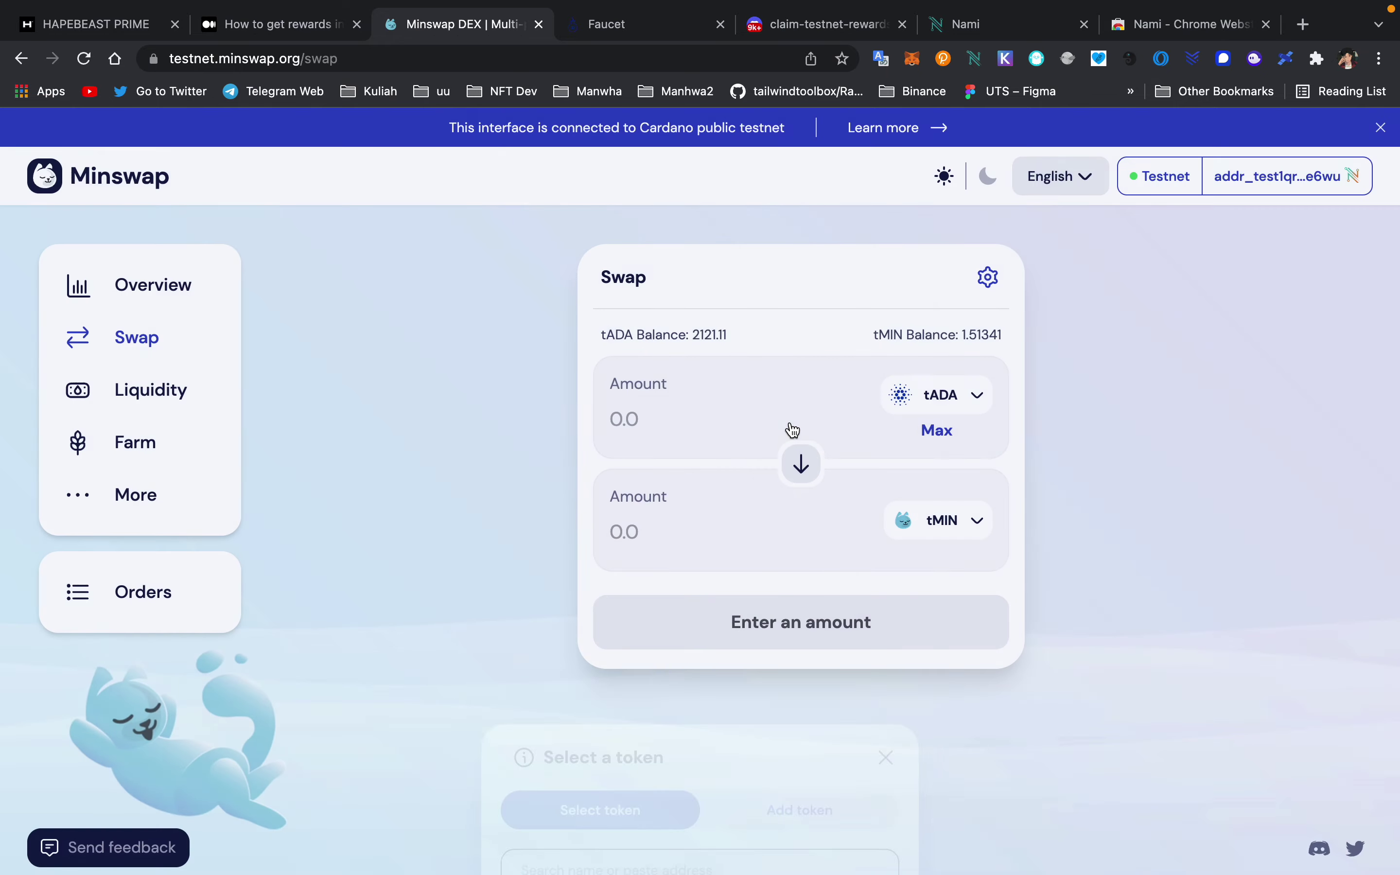
pyautogui.click(943, 520)
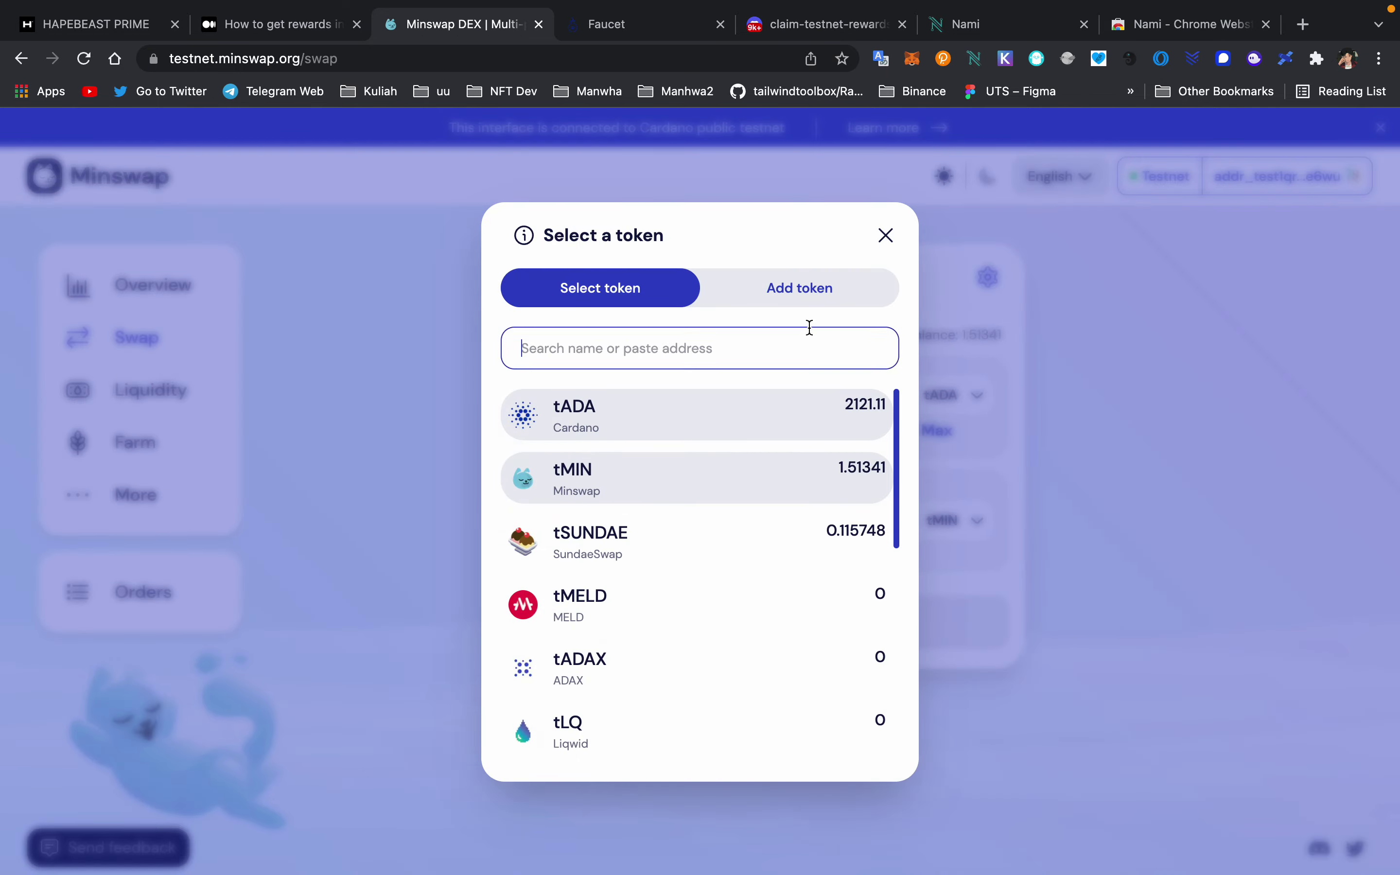
pyautogui.click(1040, 444)
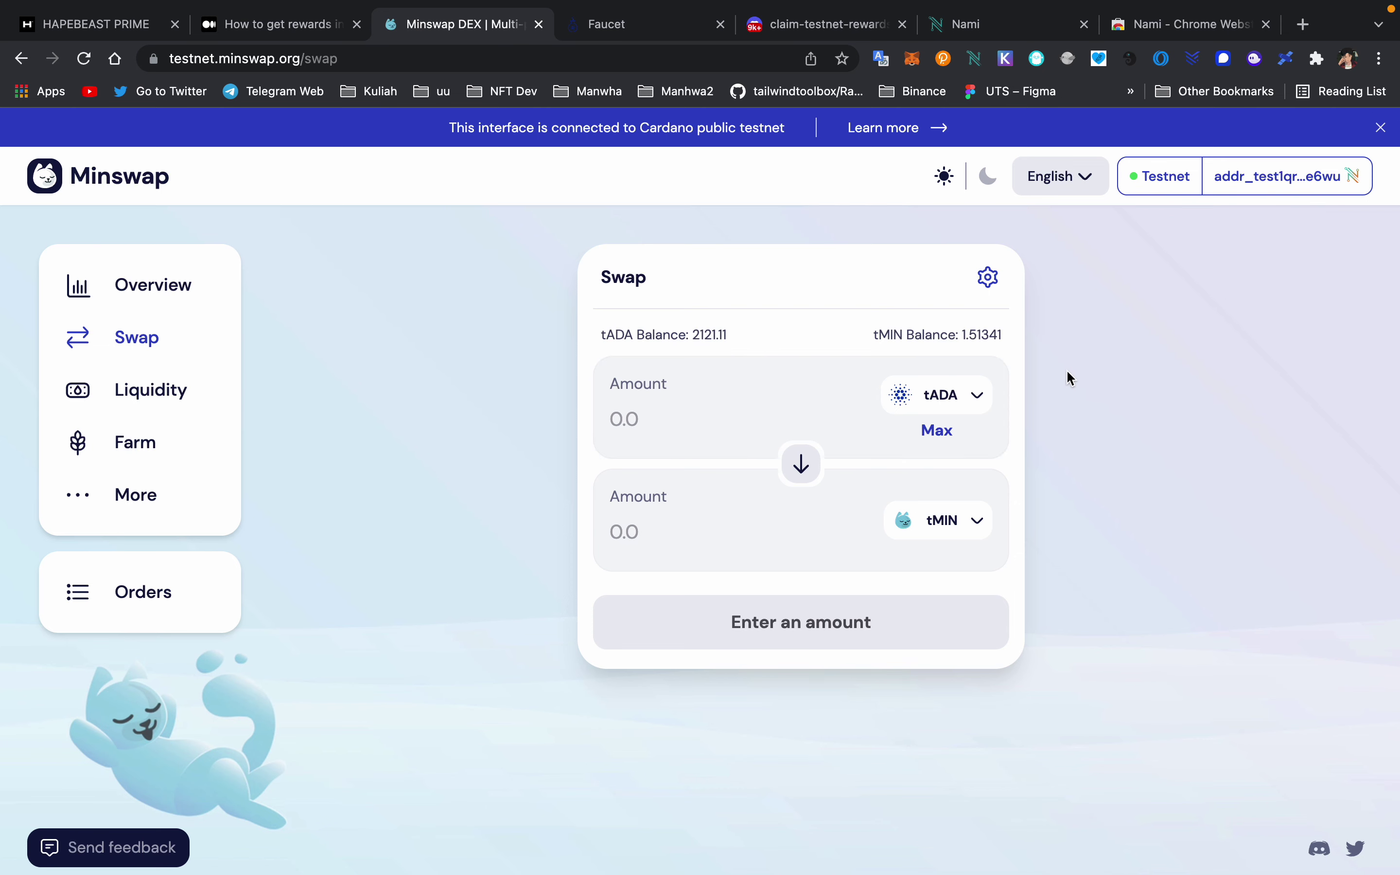
pyautogui.click(939, 395)
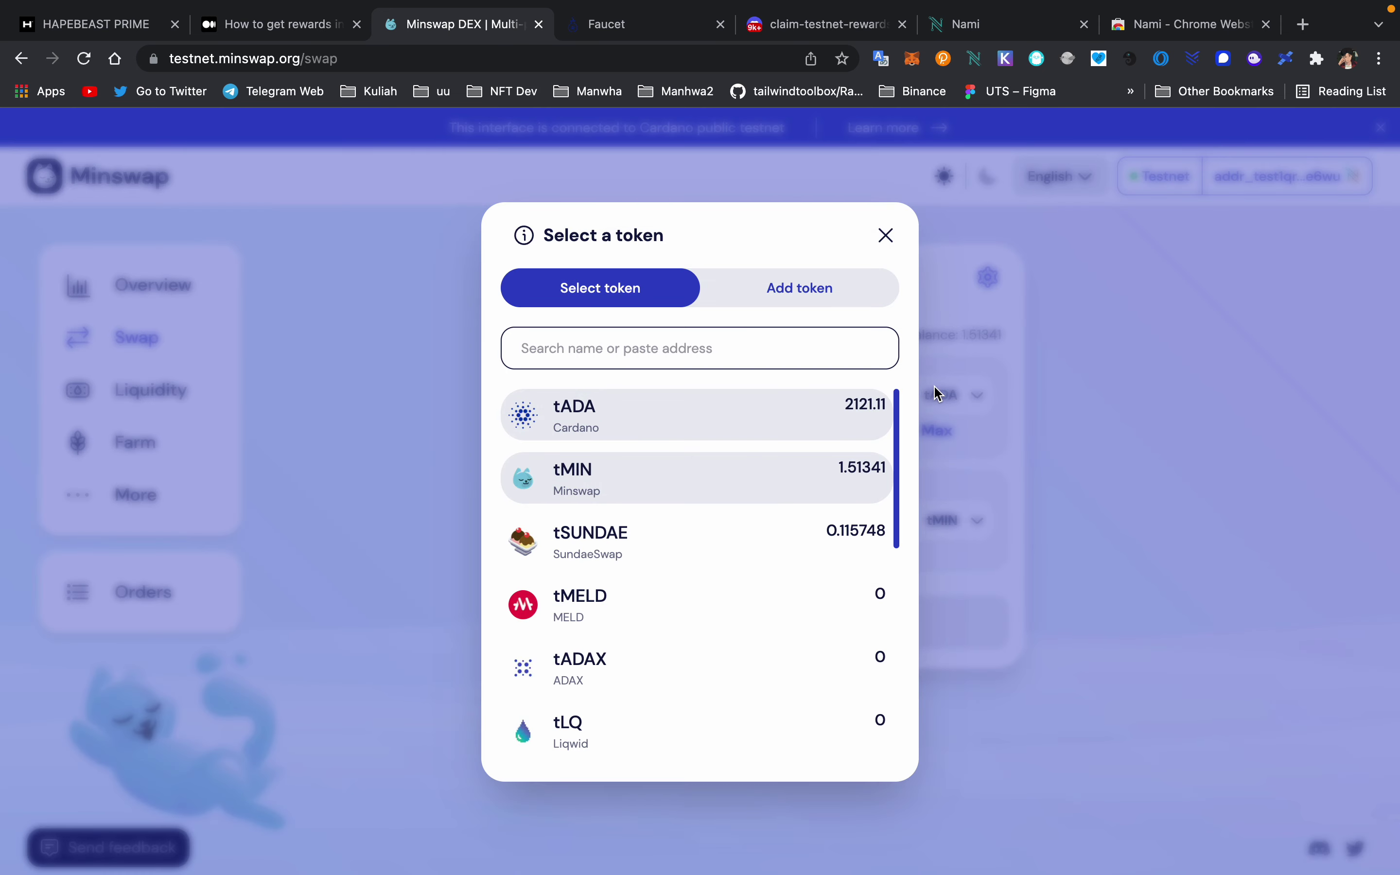
pyautogui.click(1065, 349)
pyautogui.click(925, 520)
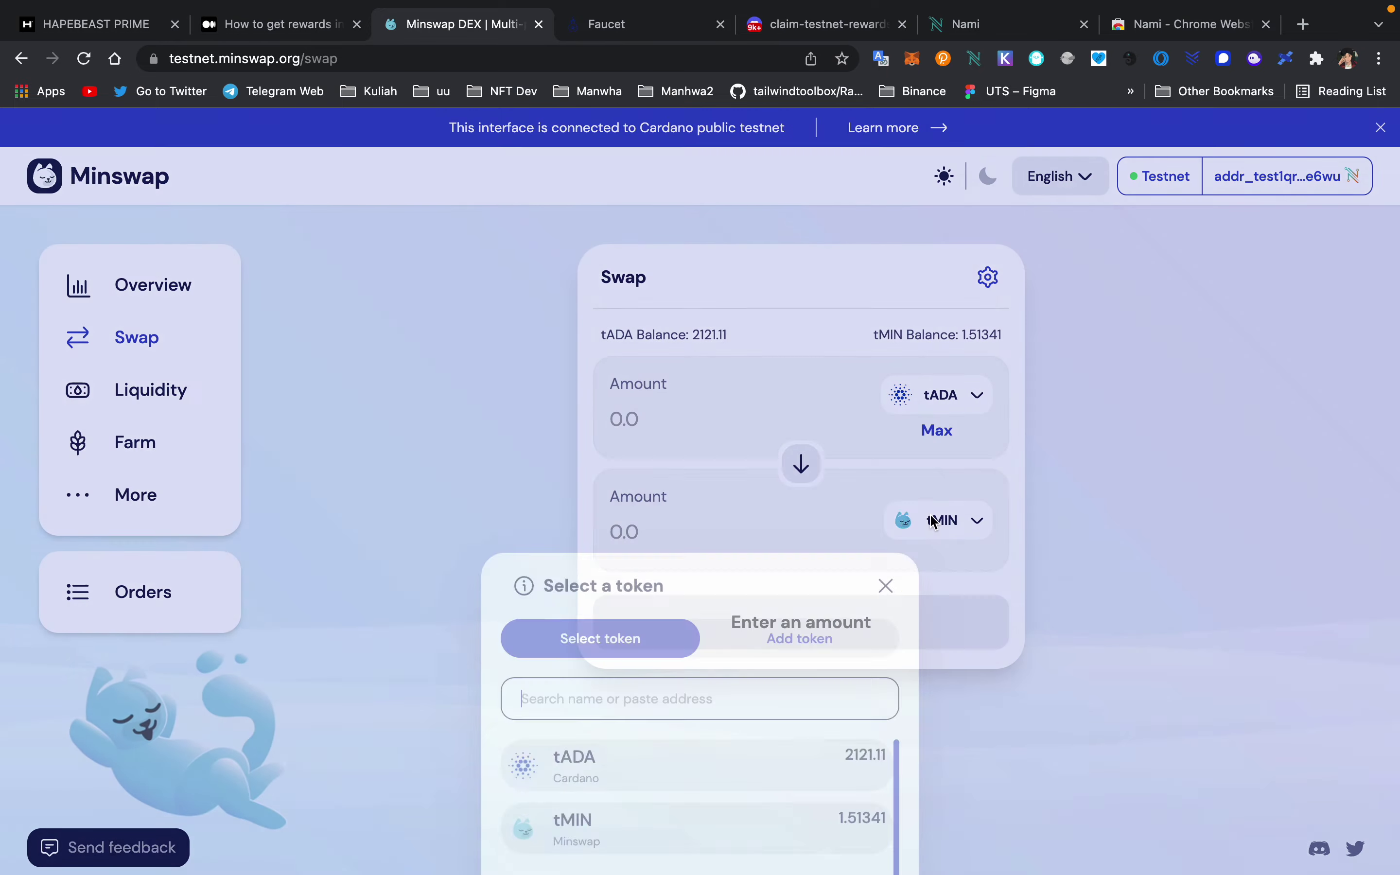
pyautogui.click(1100, 419)
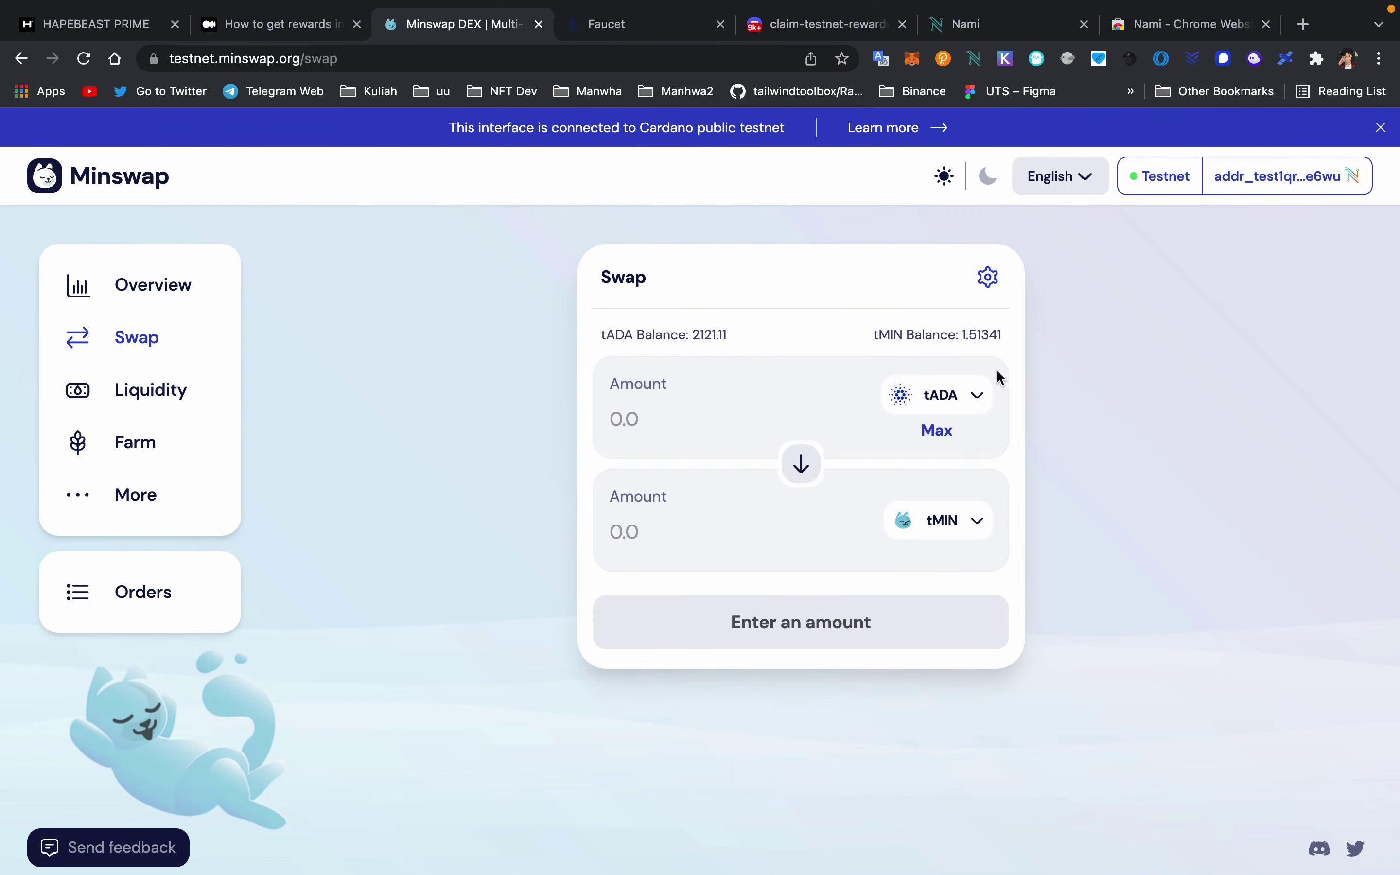
# - Set tSUNDAE as the output, enter 500 tADA, and confirm the swap for about 1.86186 tSUNDAE
pyautogui.click(947, 528)
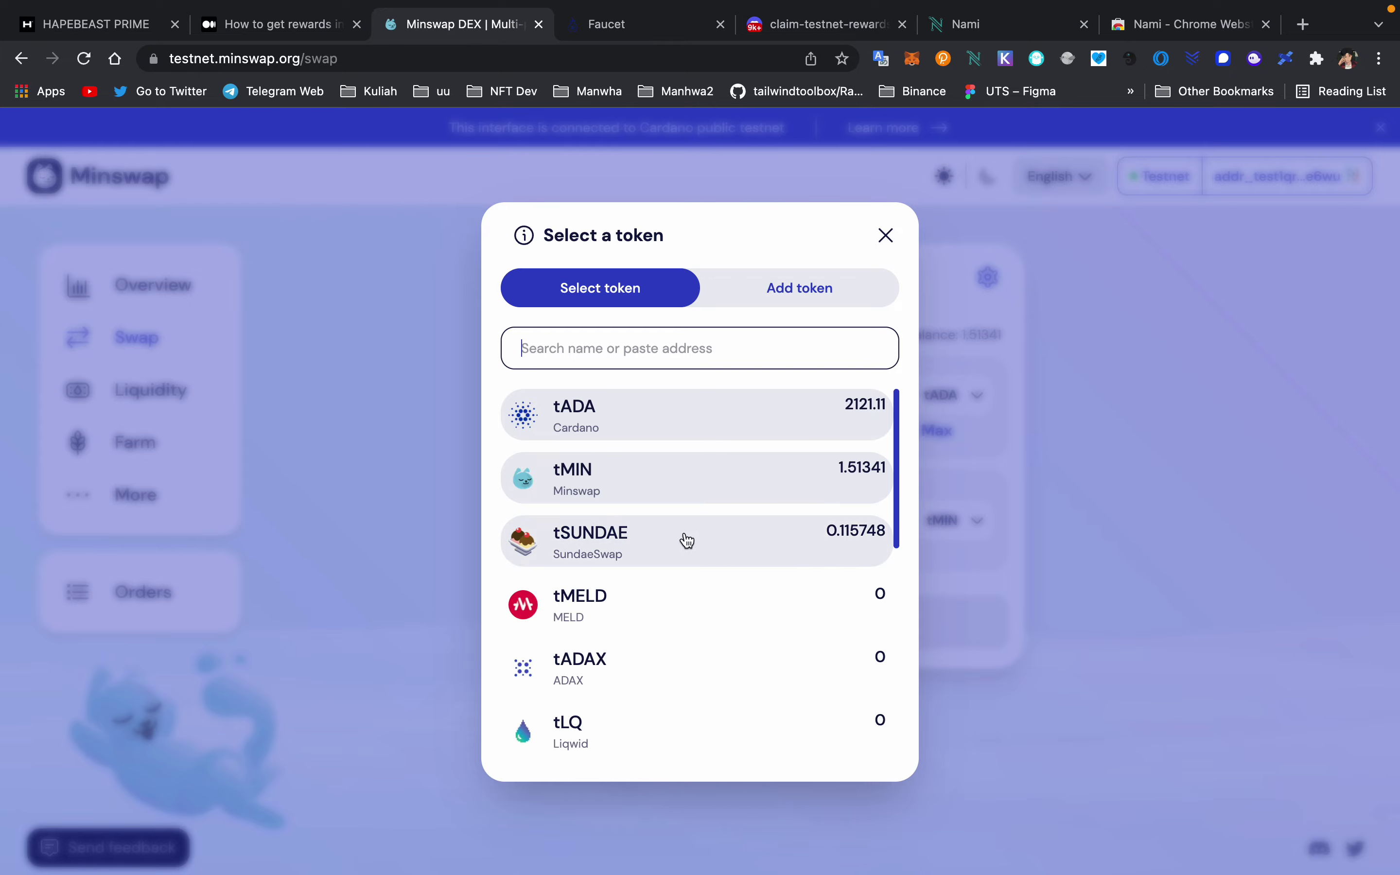
pyautogui.click(686, 540)
pyautogui.click(696, 424)
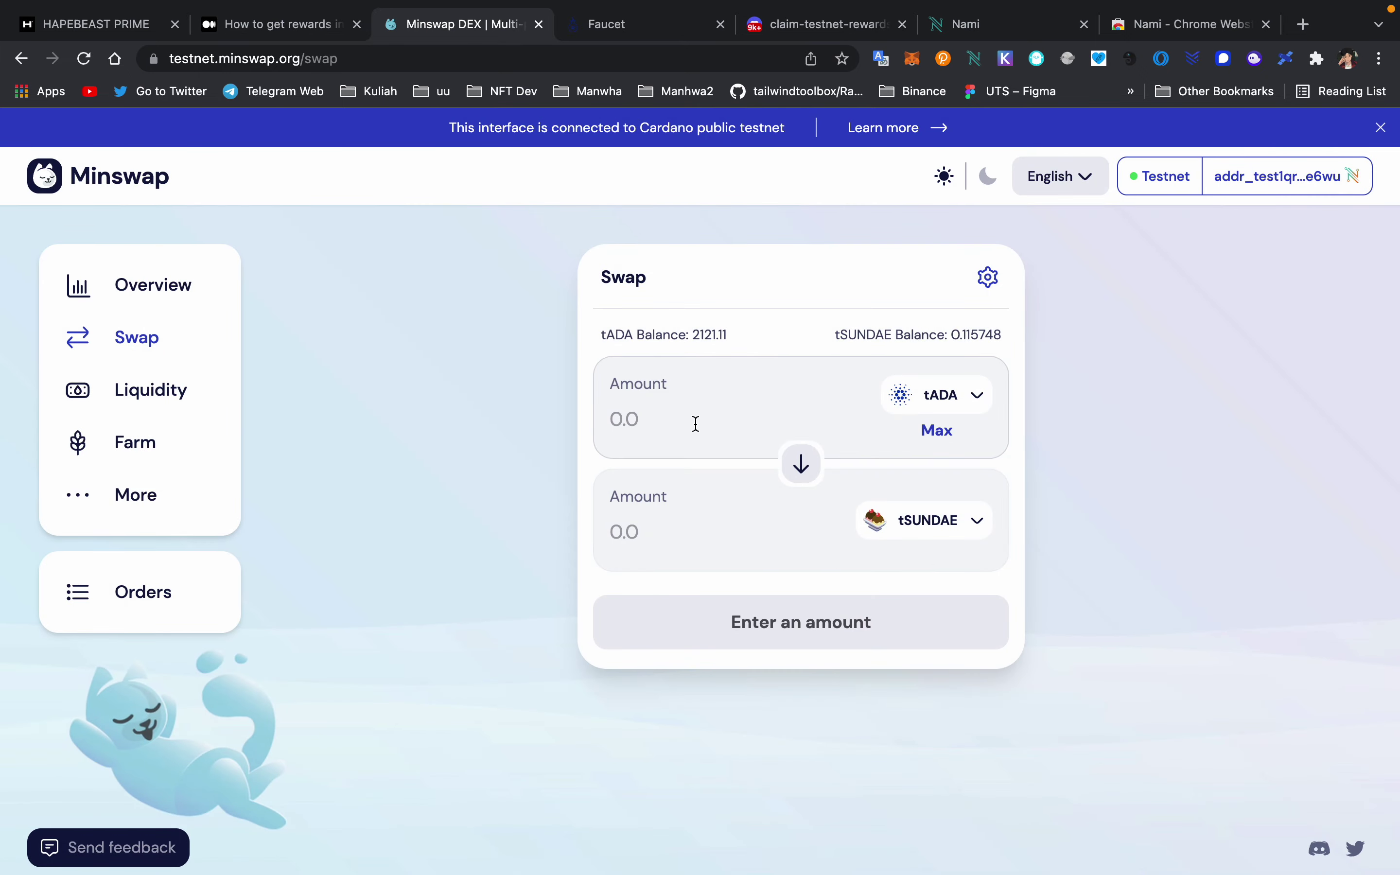
pyautogui.write('500')
pyautogui.click(755, 649)
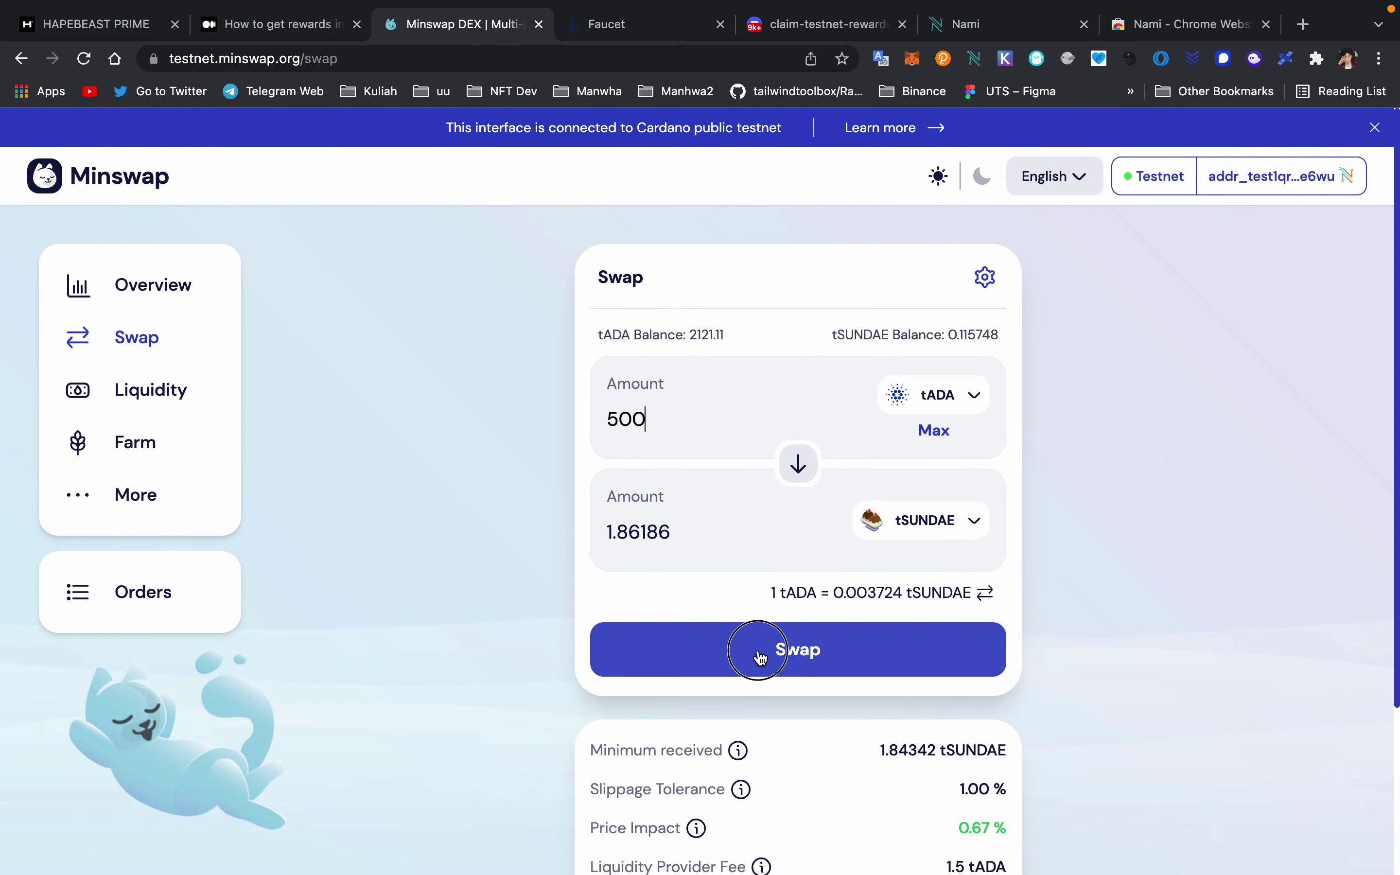
pyautogui.scroll(-2, 803, 528)
pyautogui.click(750, 740)
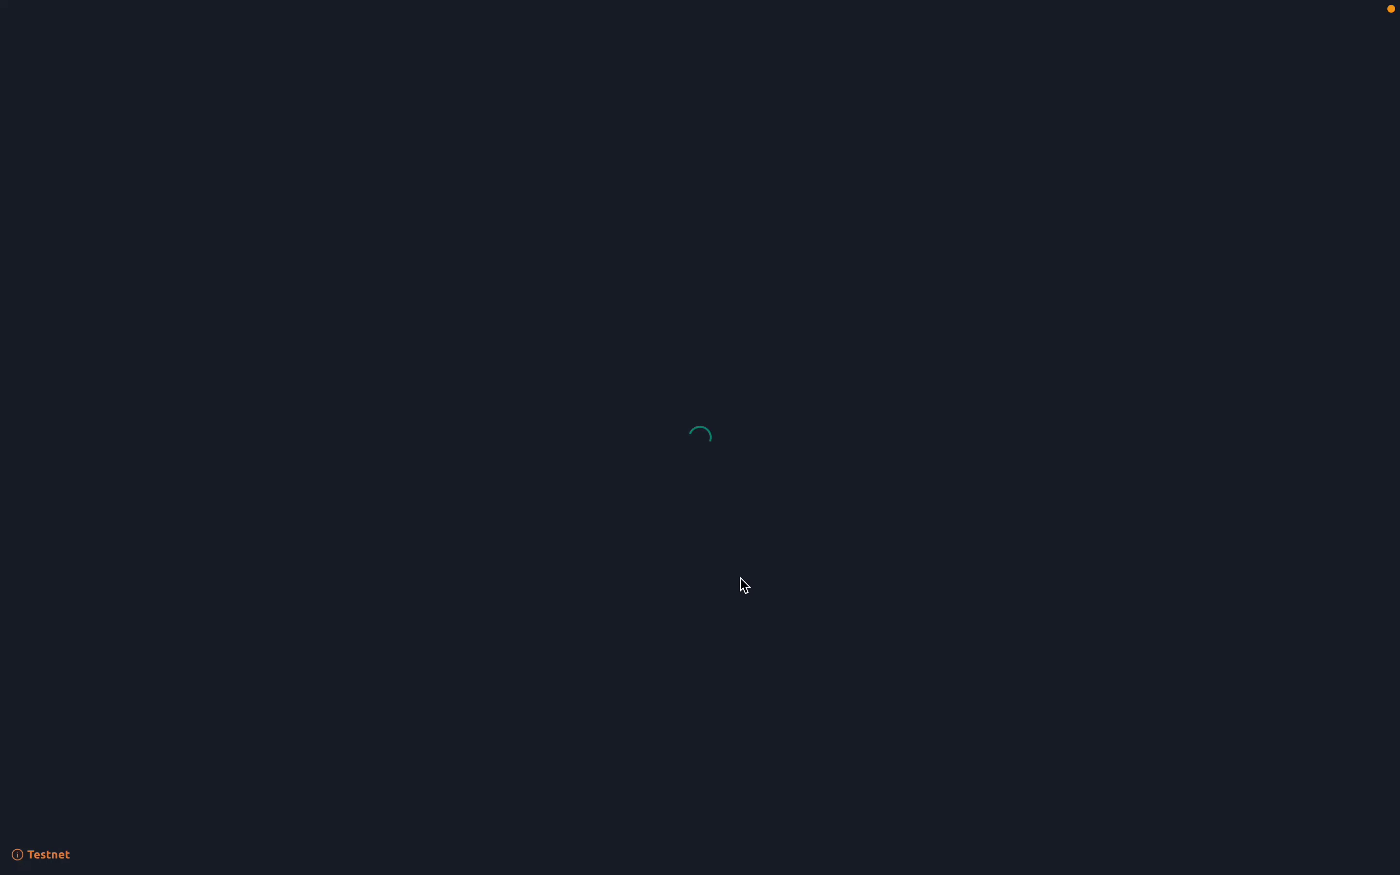
# - Sign the 504.181649 tA tSUNDAE swap in Nami with the wallet password
pyautogui.click(792, 838)
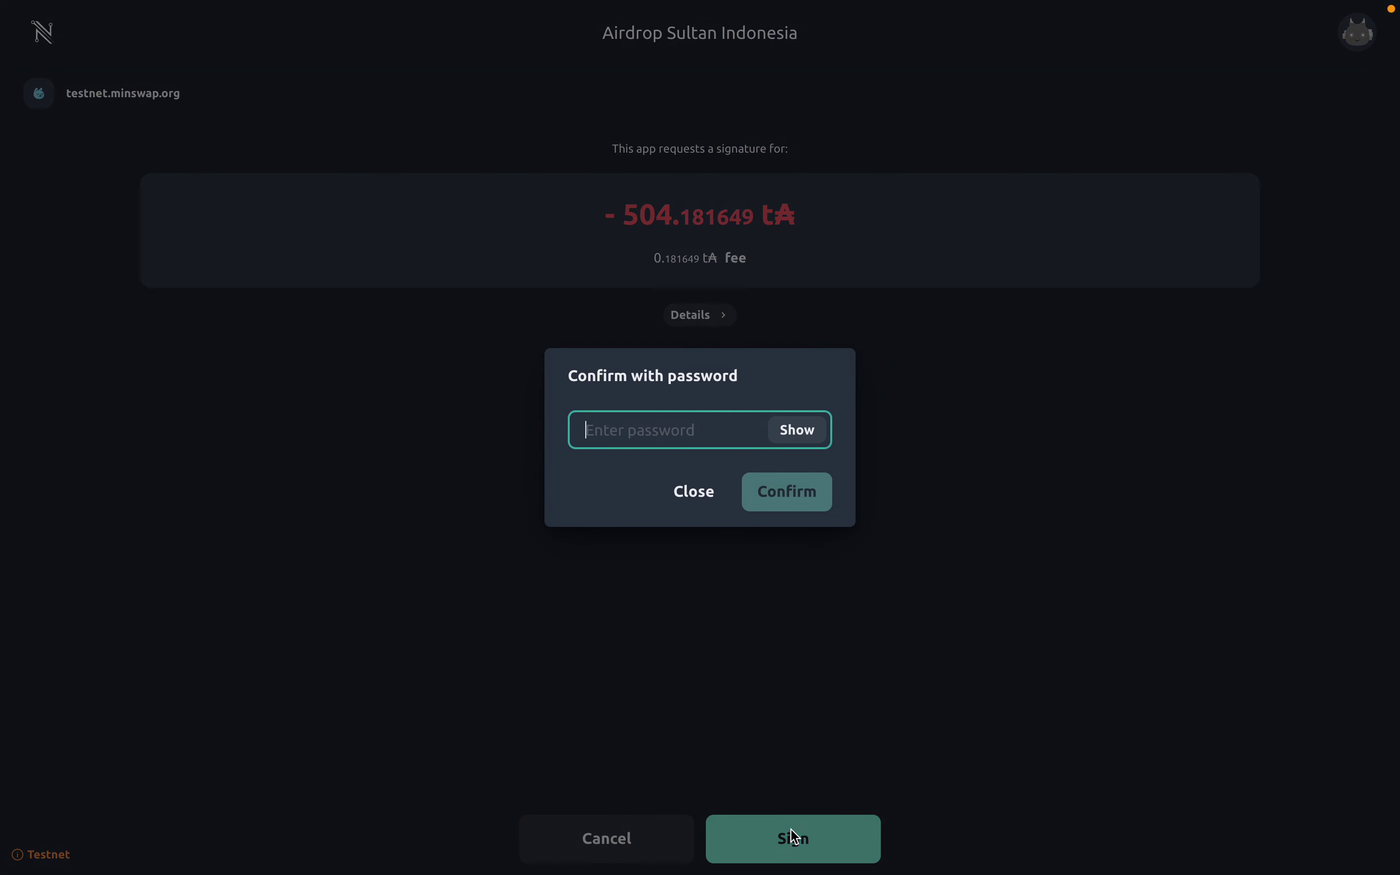
pyautogui.write('•')
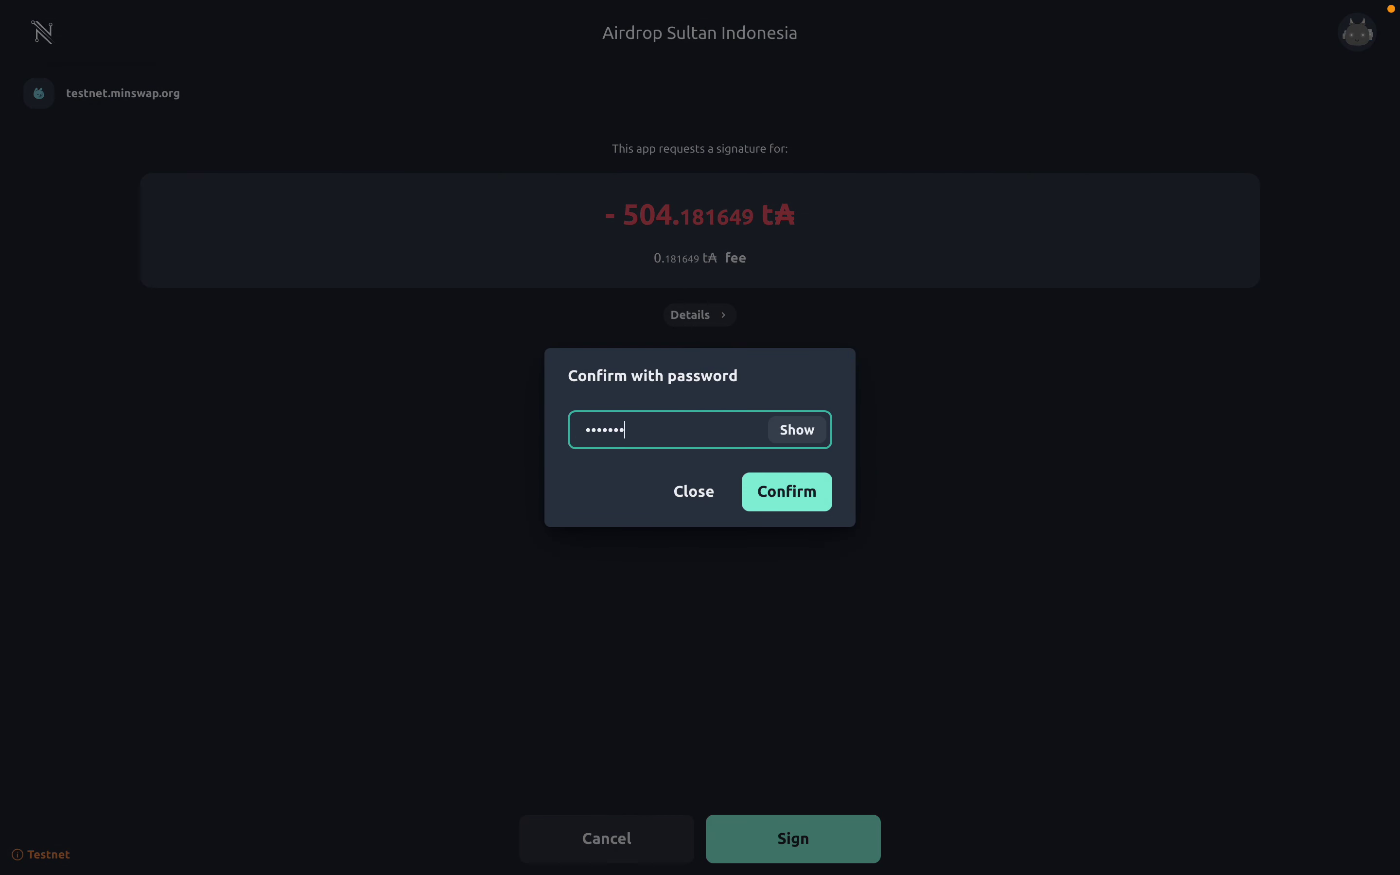
pyautogui.press('Return')
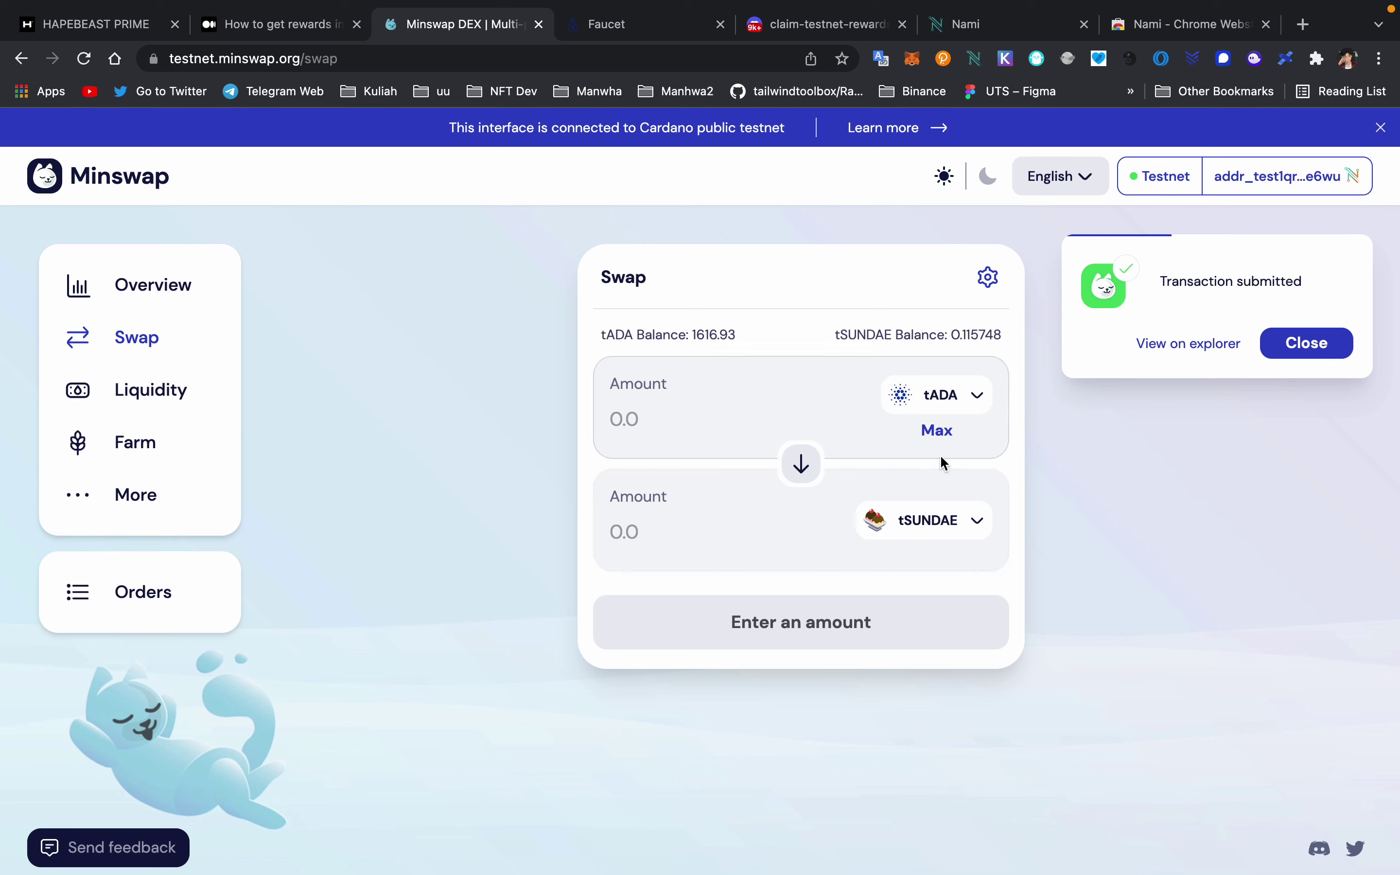
# - Check the token list, then switch to the Liquidity page to add liquidity
pyautogui.click(949, 396)
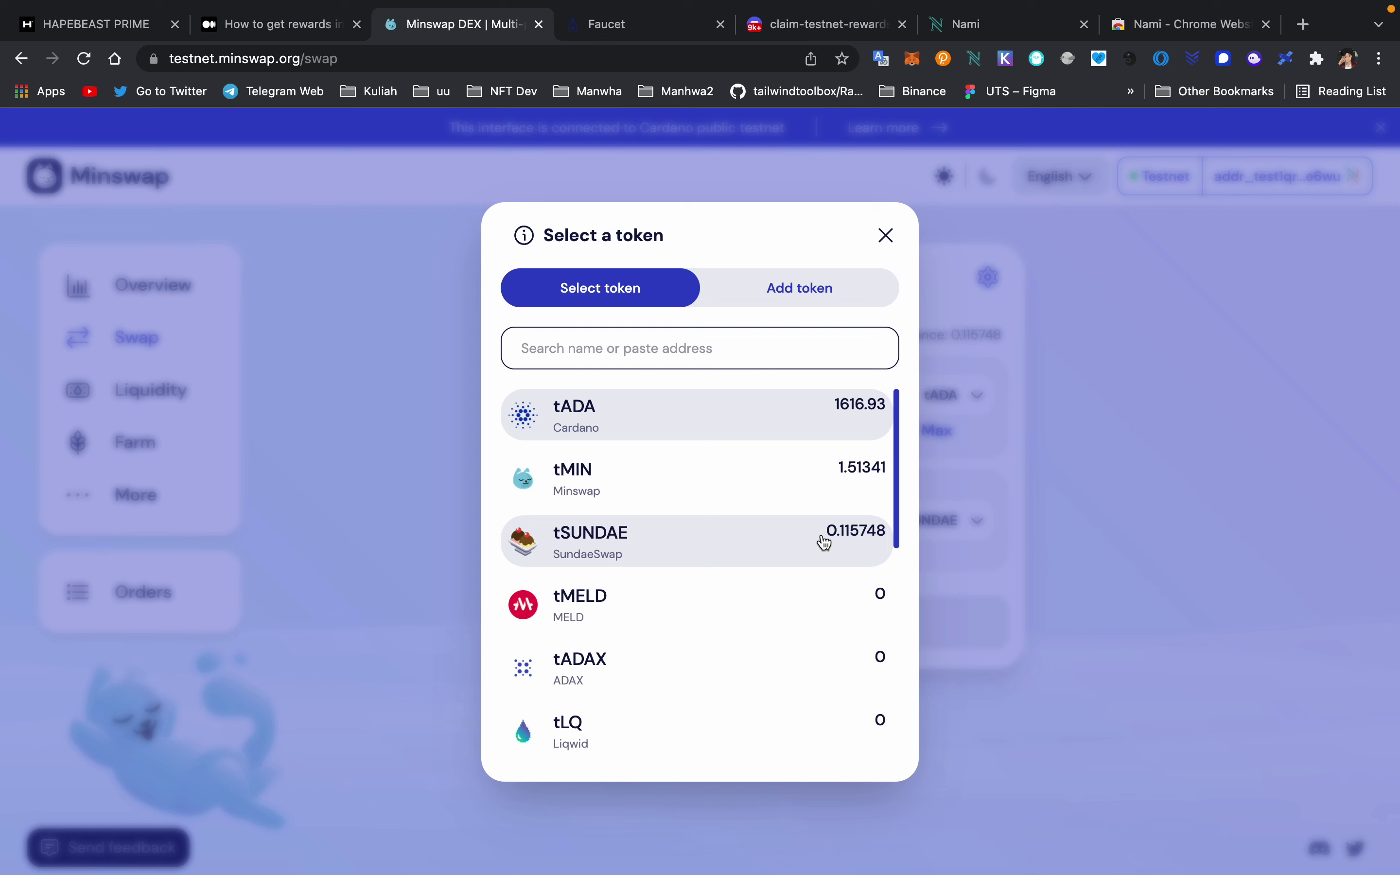
pyautogui.click(884, 237)
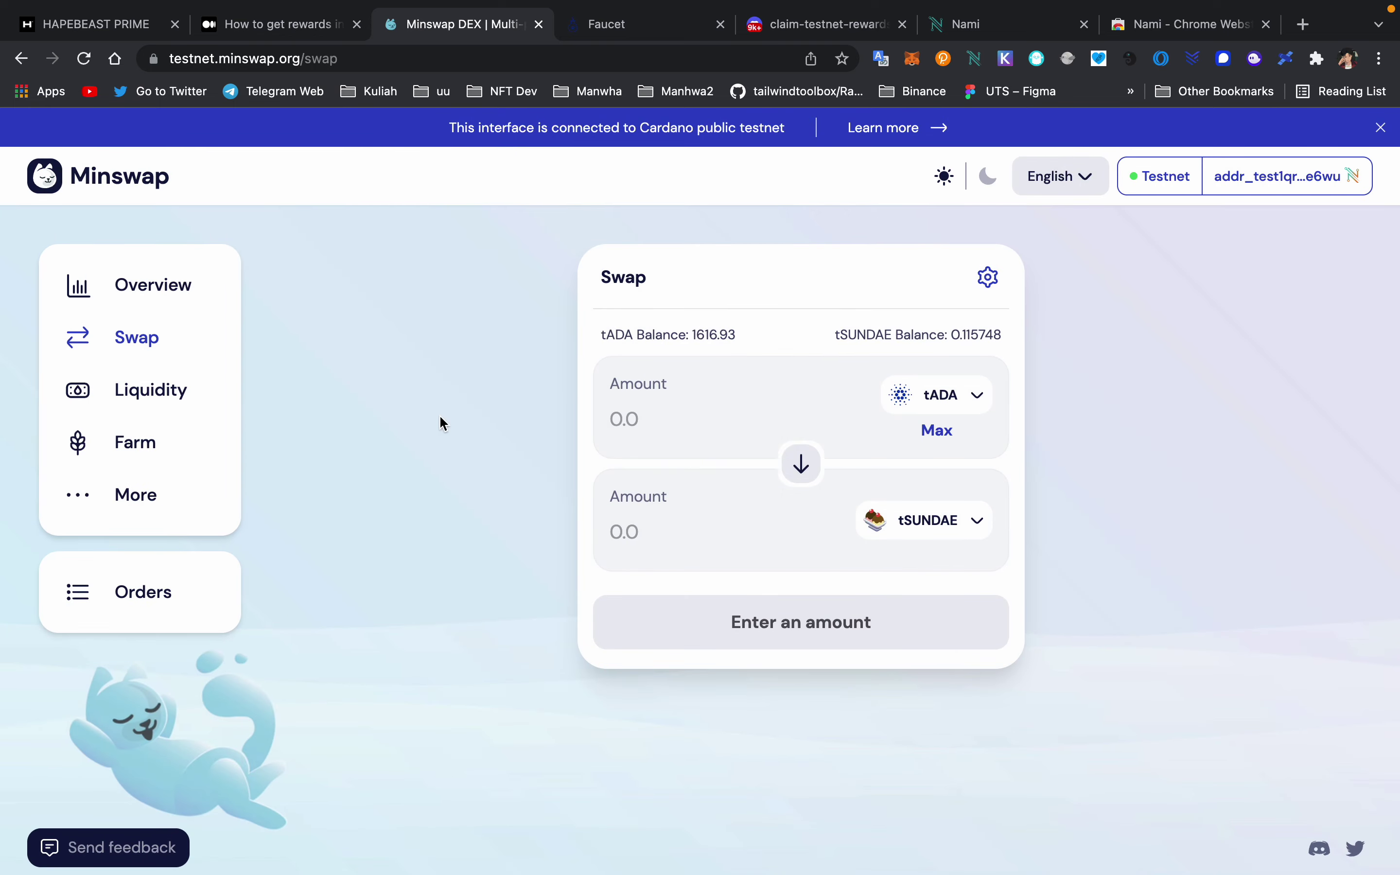
pyautogui.click(168, 390)
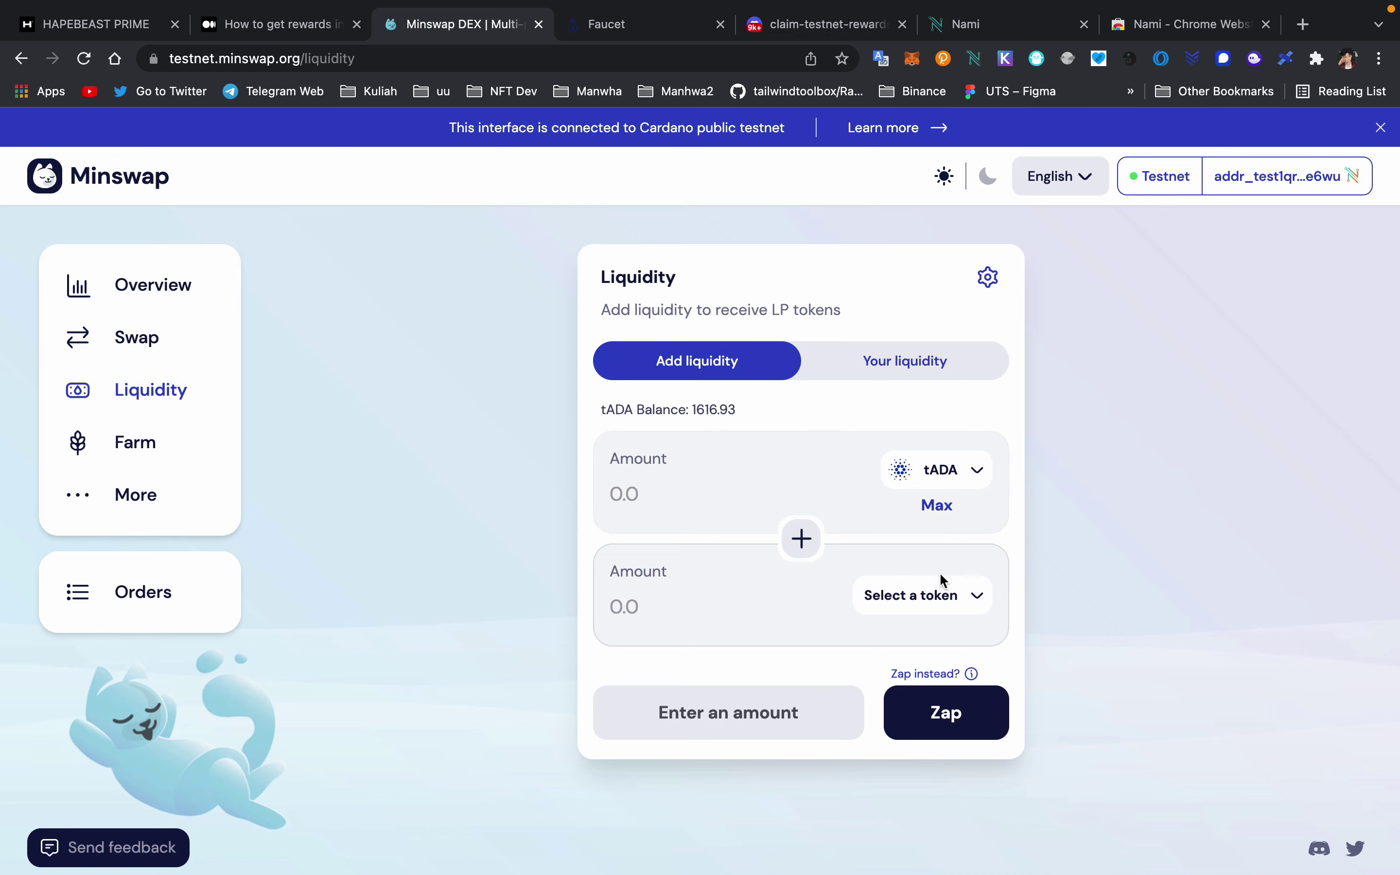
# - Pair tMIN with tADA and enter 1.5 tMIN, giving 603.825 tADA
pyautogui.click(942, 595)
pyautogui.click(725, 480)
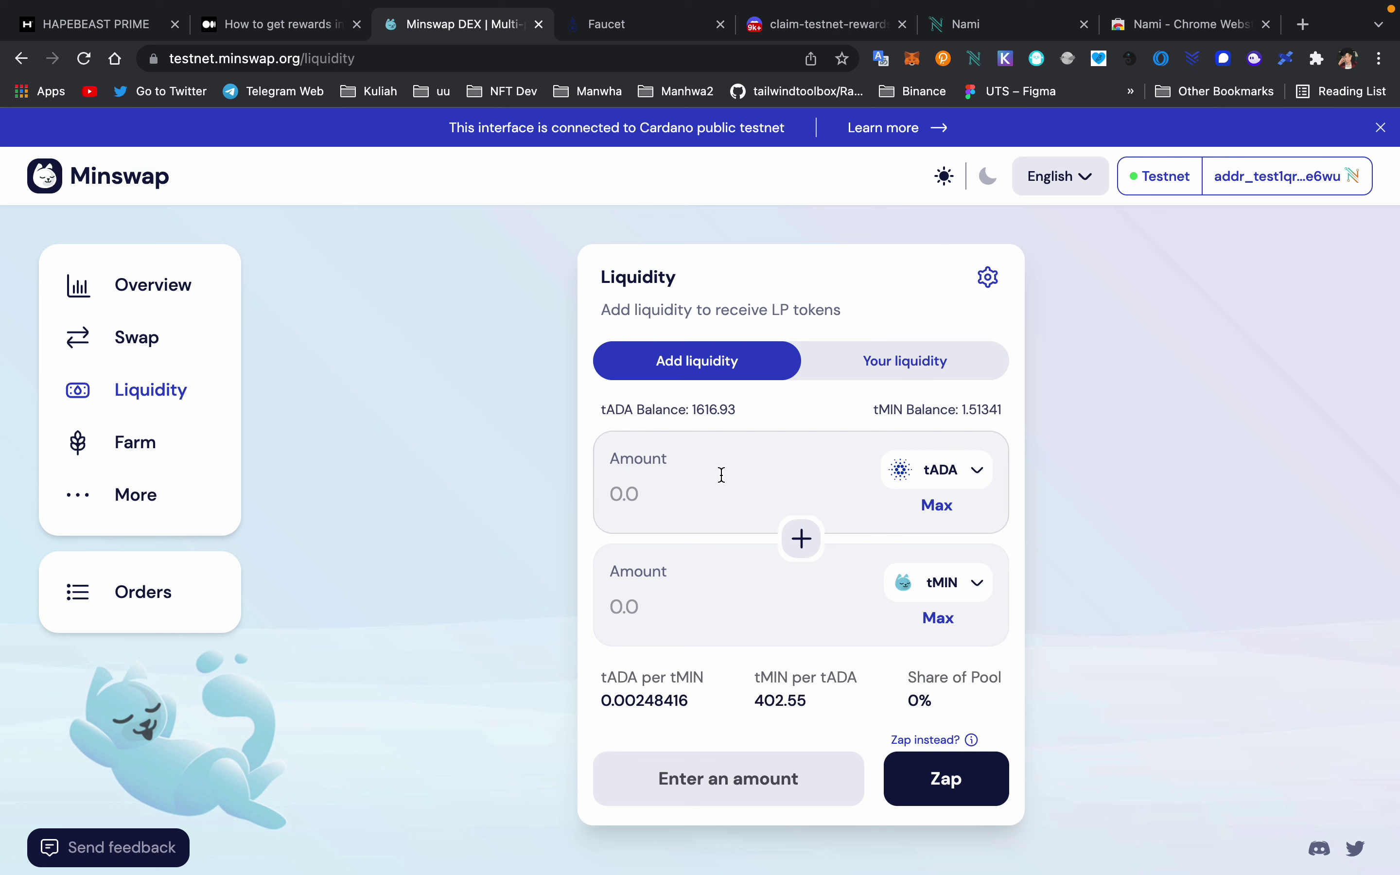
pyautogui.click(754, 499)
pyautogui.click(716, 619)
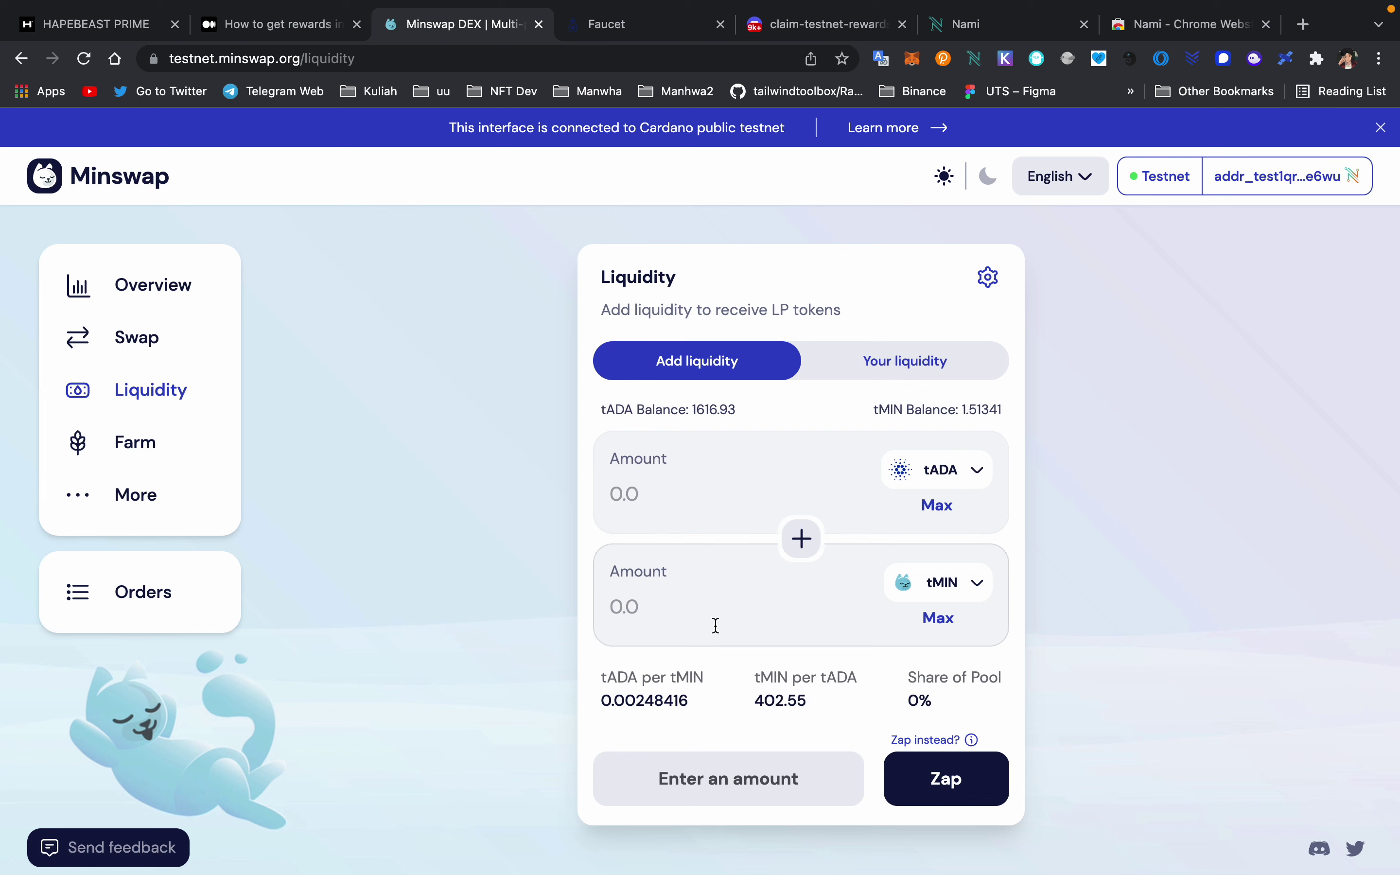
pyautogui.write('5')
pyautogui.press('BackSpace')
pyautogui.write('1')
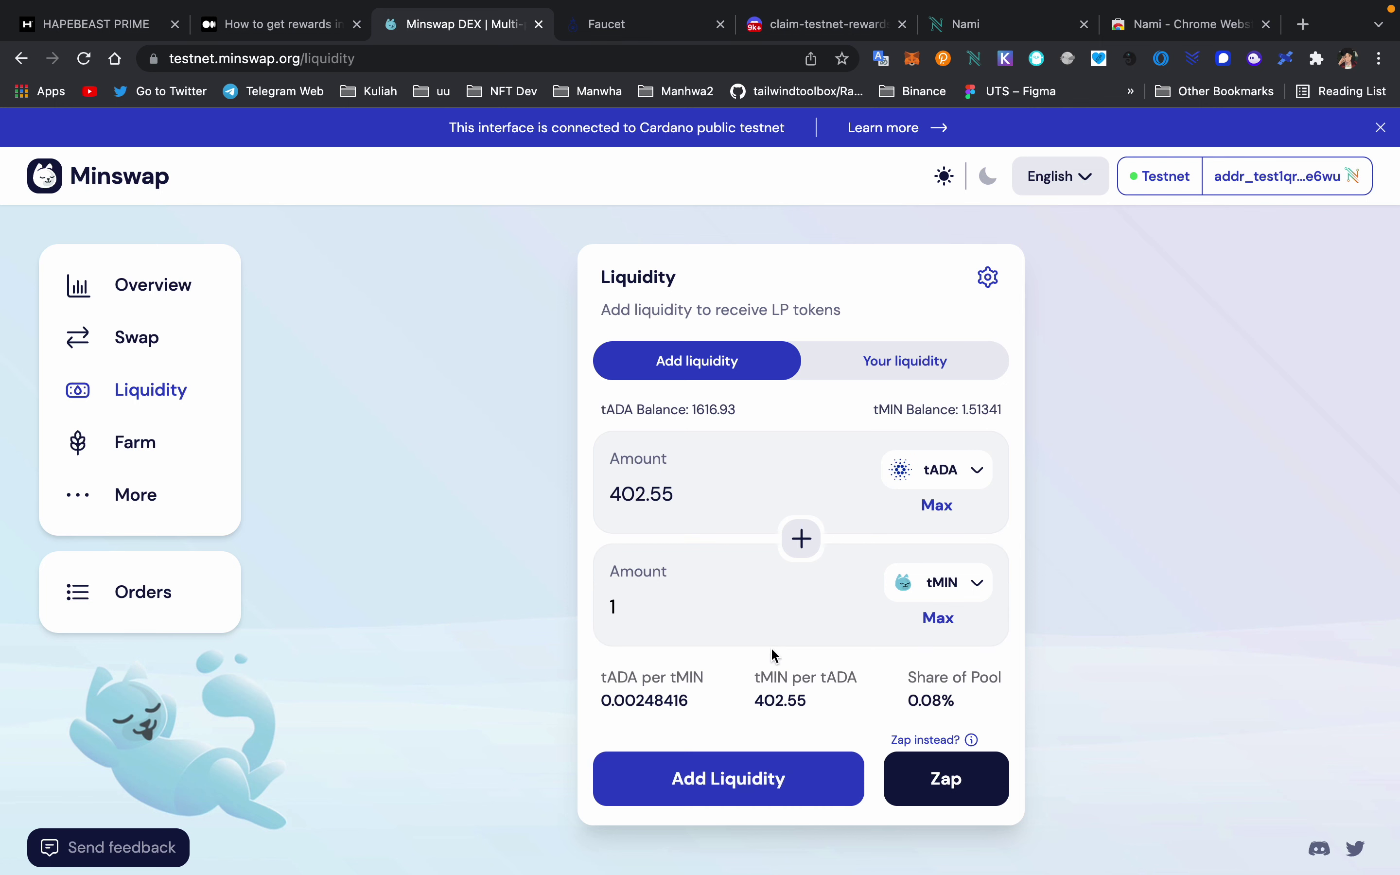
pyautogui.write('.')
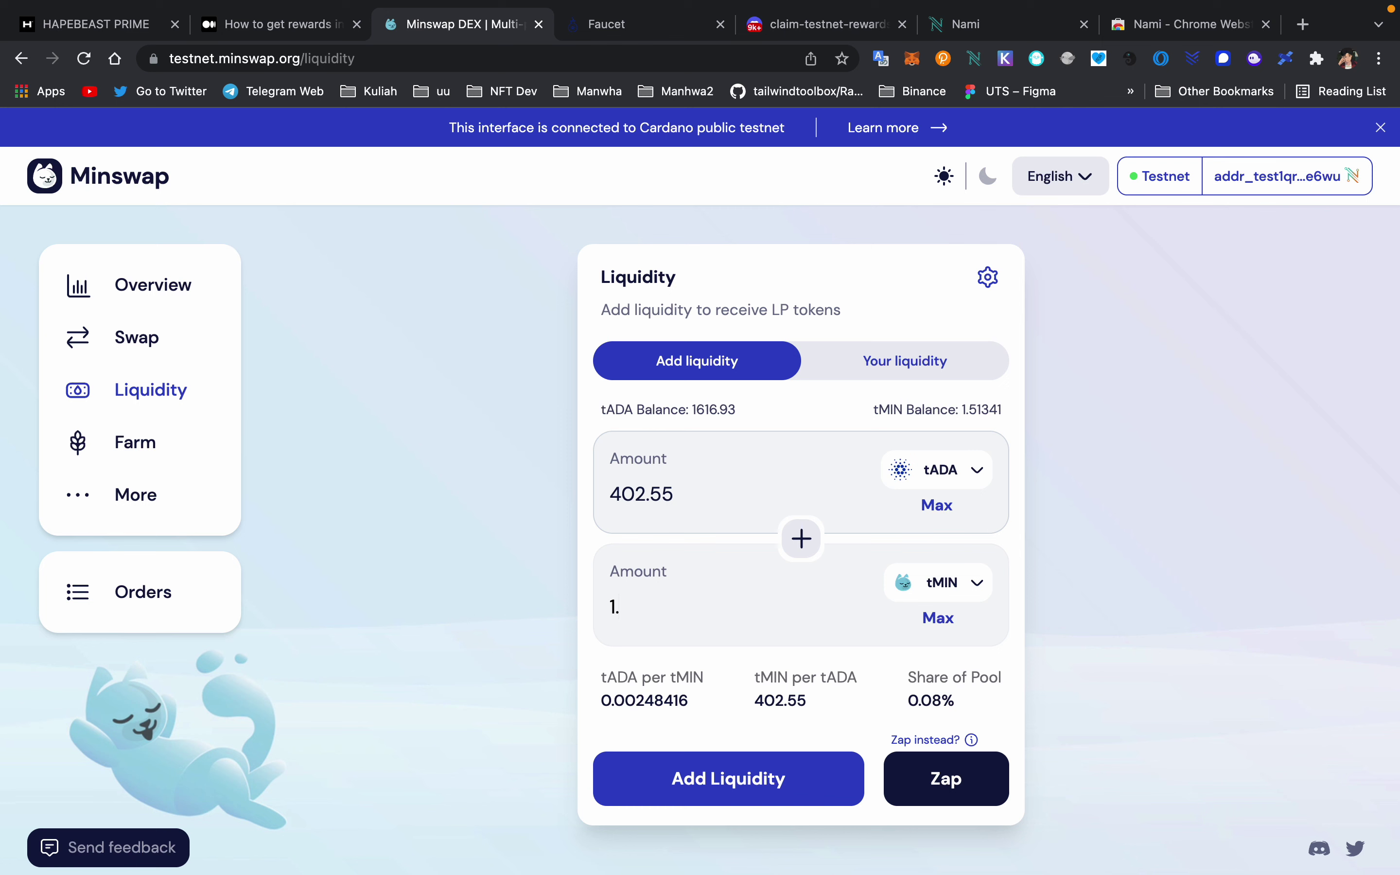
pyautogui.write('5')
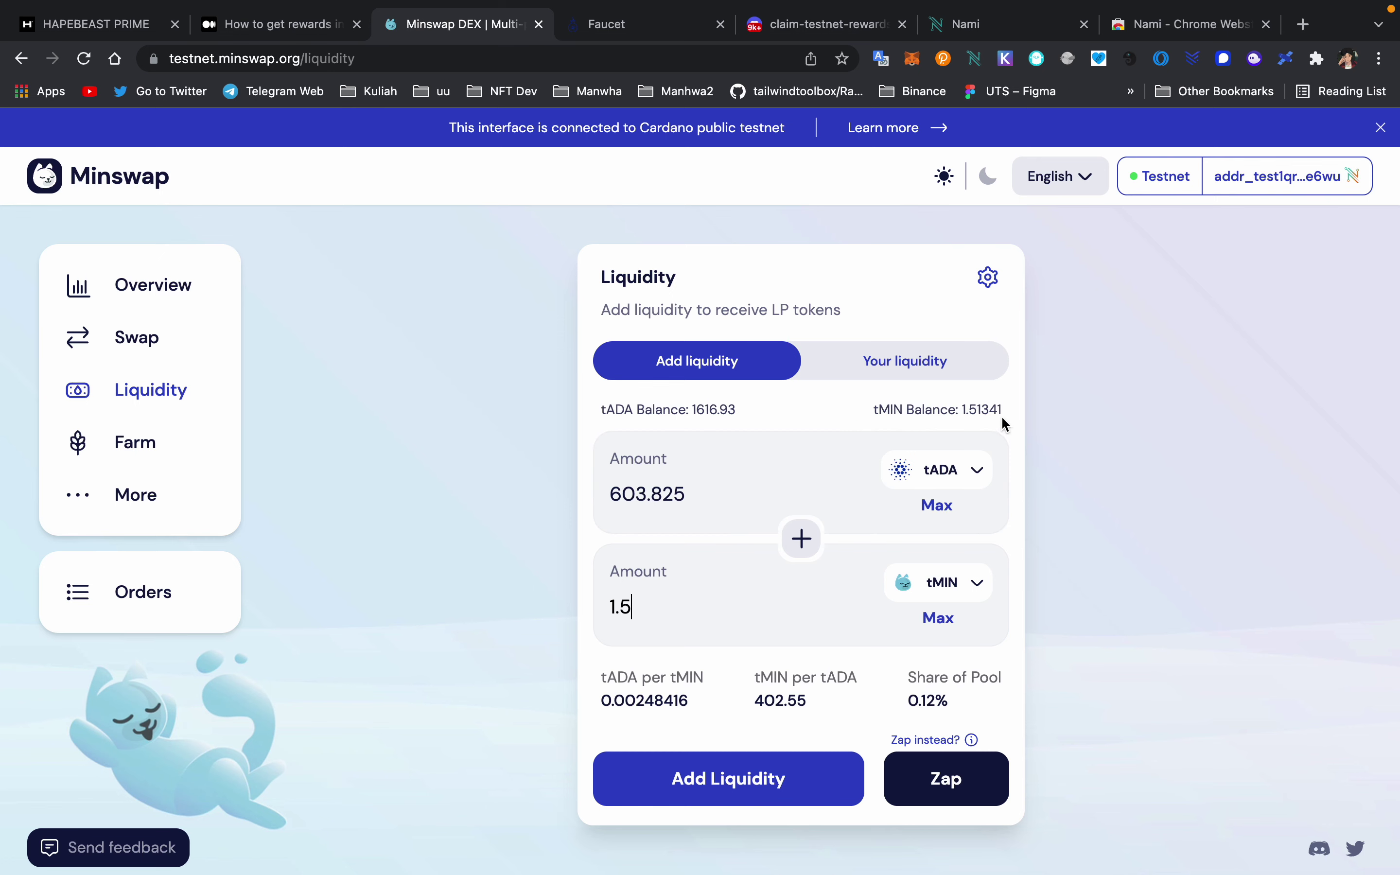
# - Review the pair's amounts and submit the 603.825 tADA plus 1.5 tMIN deposit
pyautogui.click(977, 469)
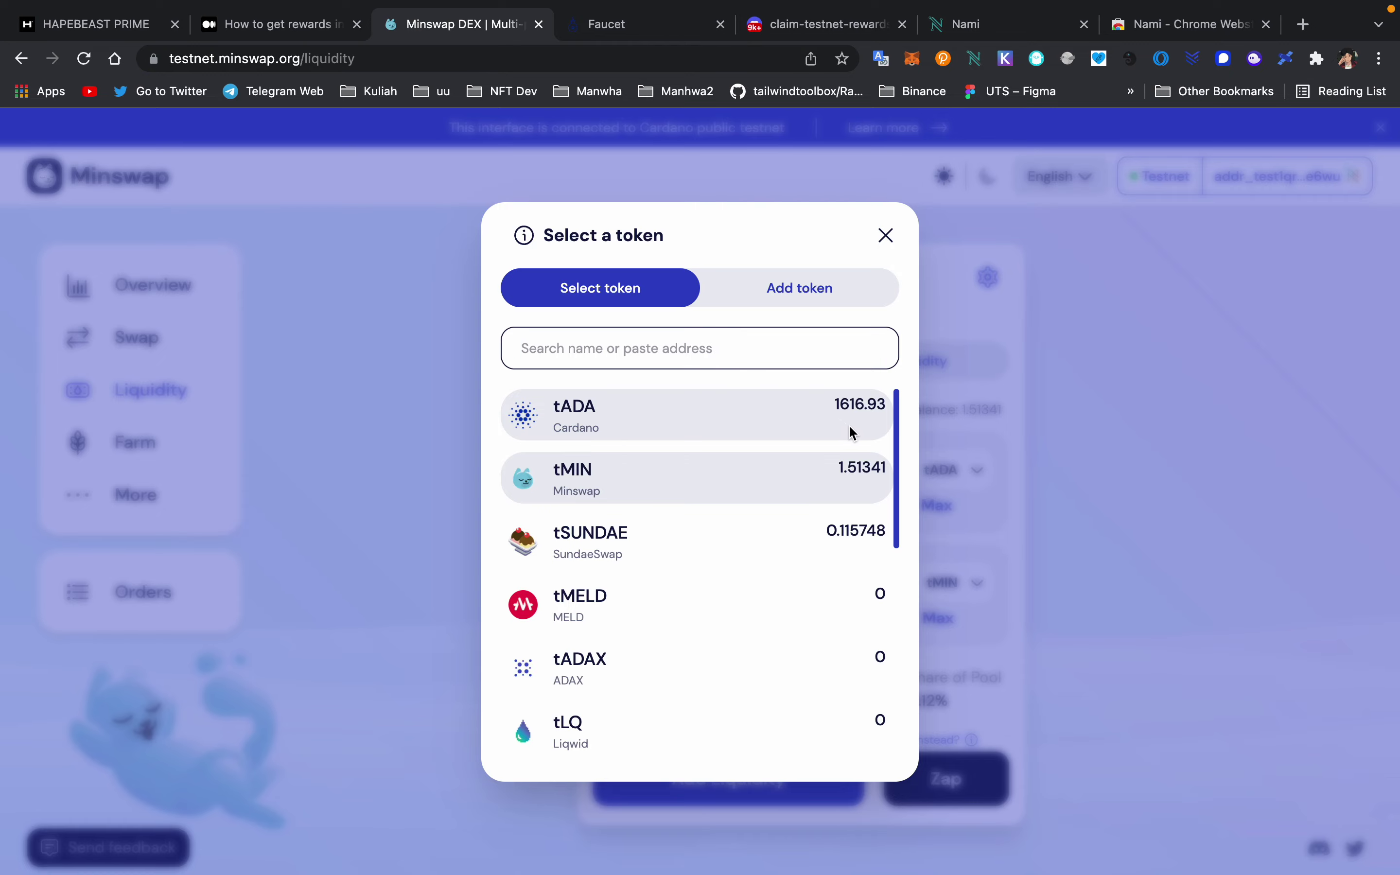
pyautogui.click(1011, 410)
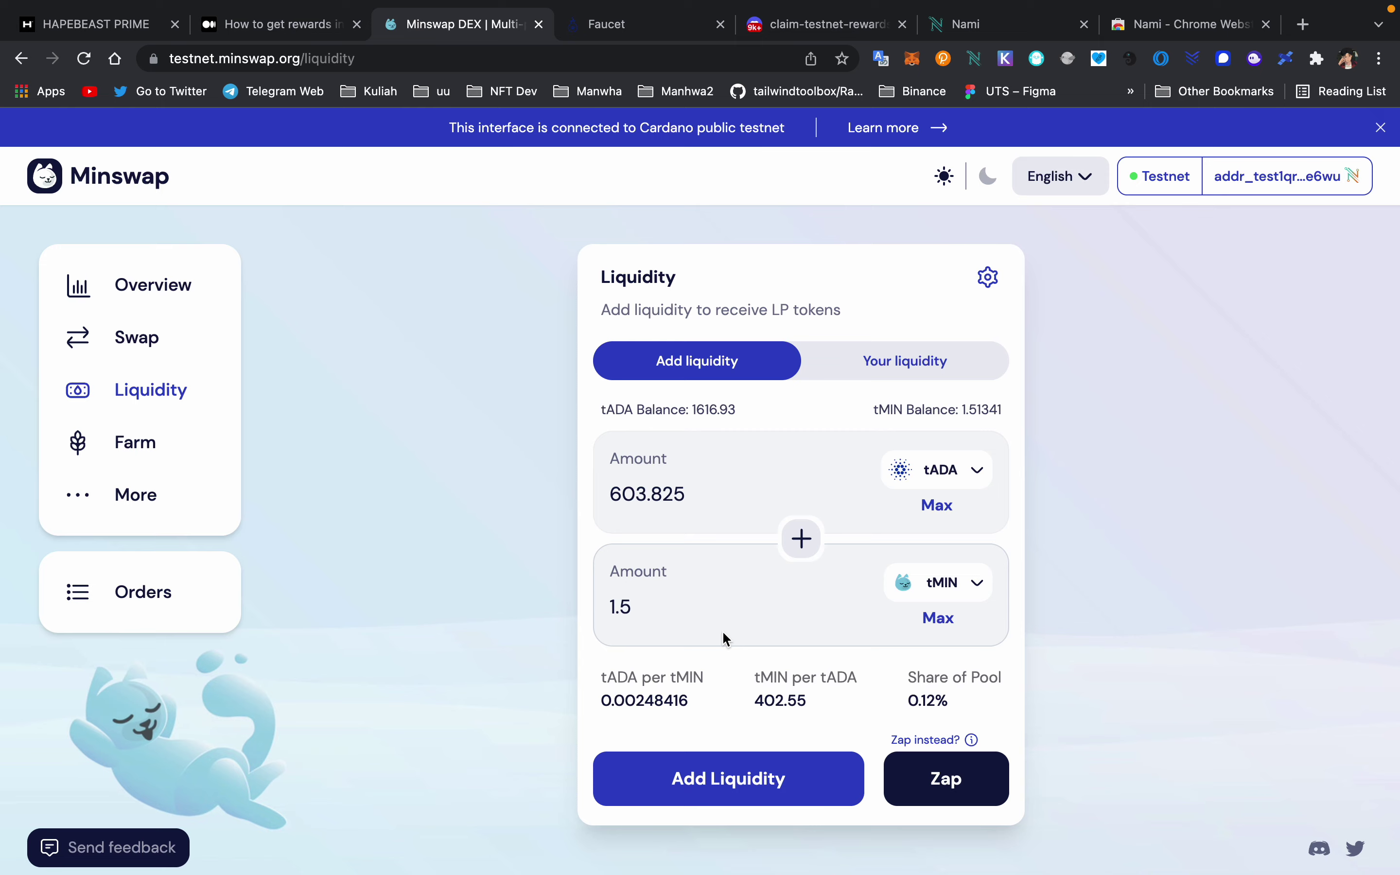
pyautogui.click(931, 593)
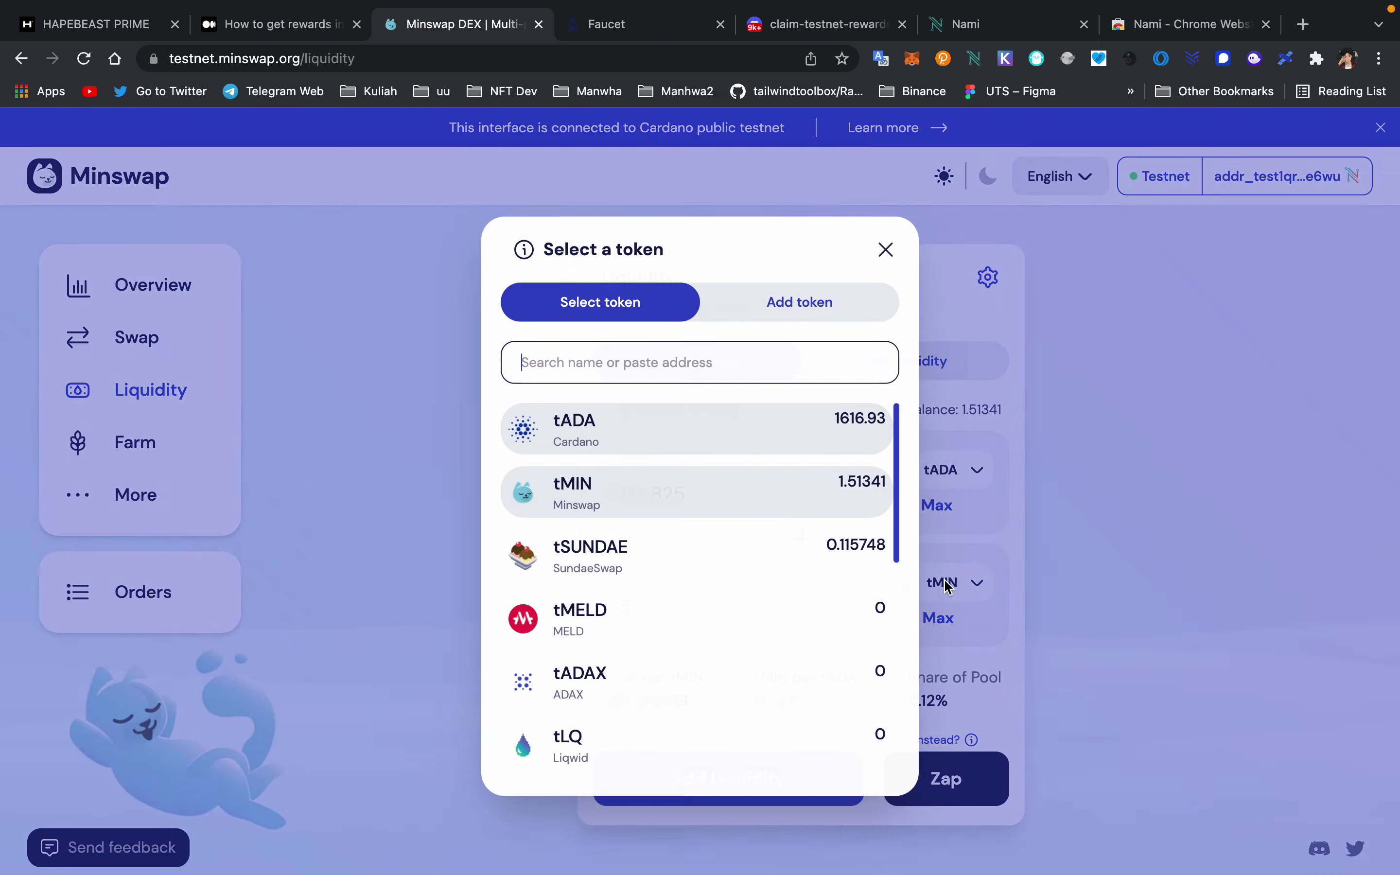
pyautogui.click(886, 236)
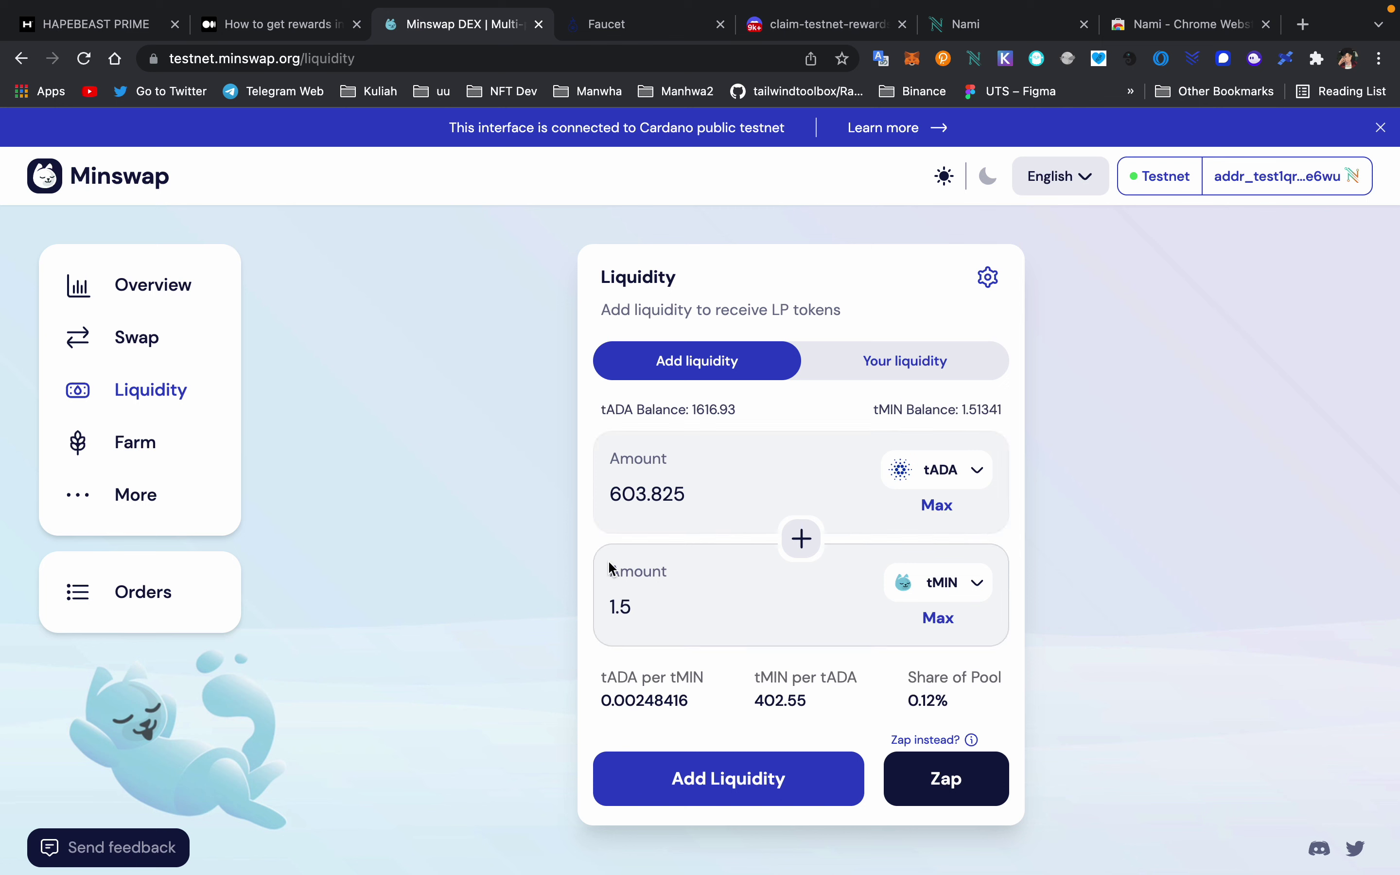
pyautogui.moveTo(649, 602); pyautogui.dragTo(490, 603)
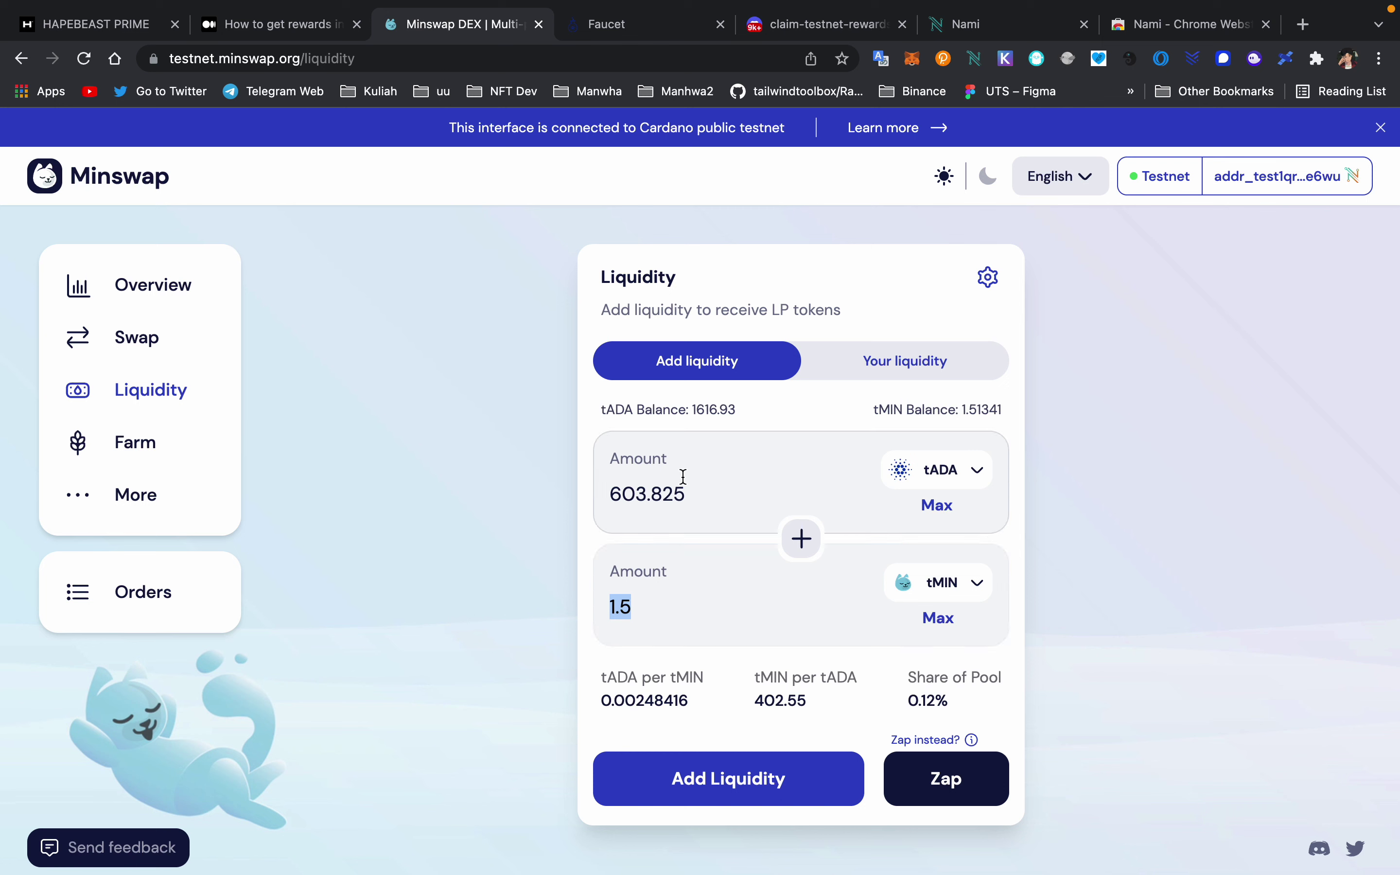
pyautogui.click(828, 481)
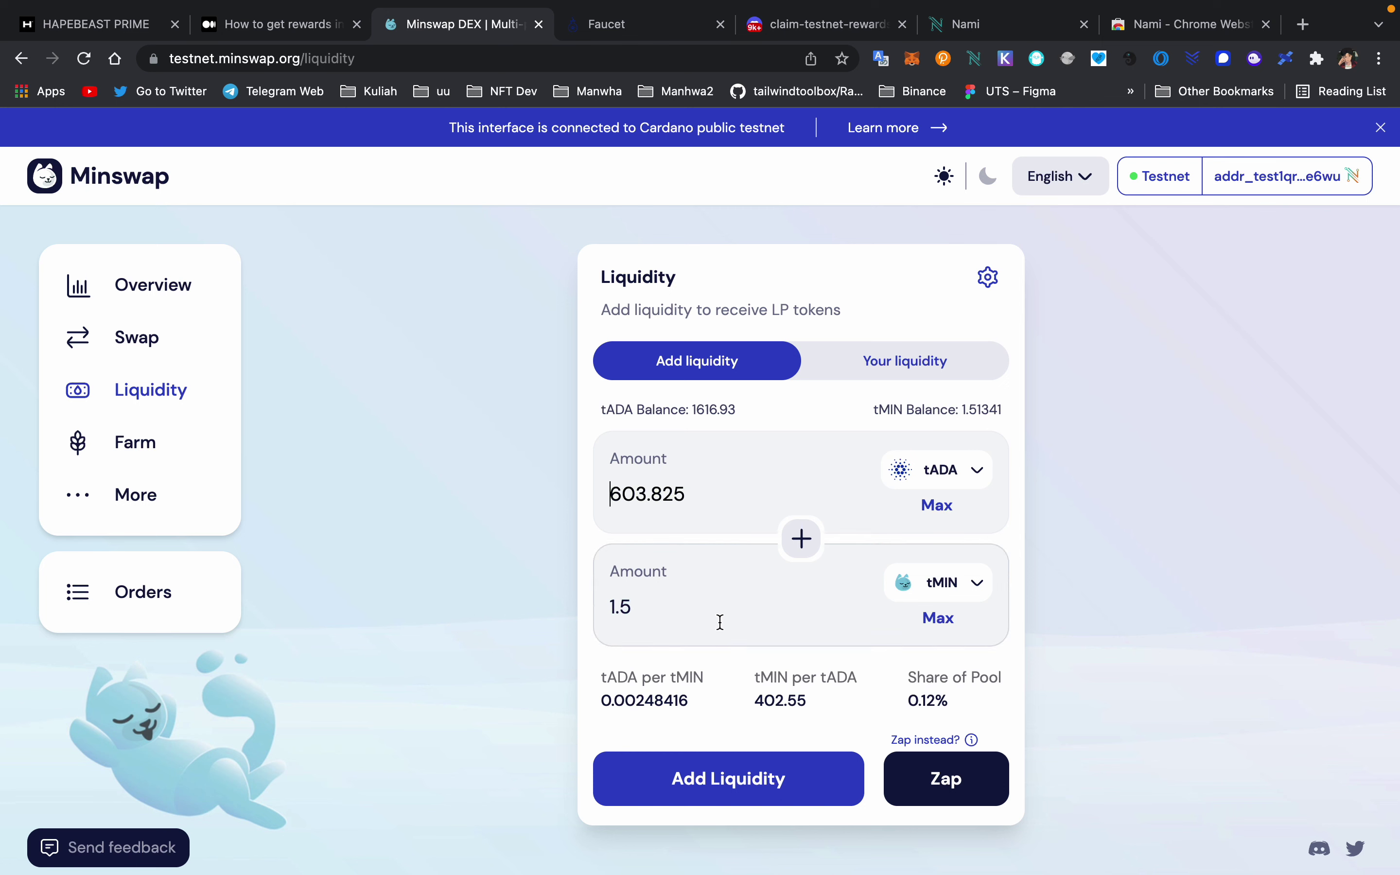
pyautogui.click(746, 792)
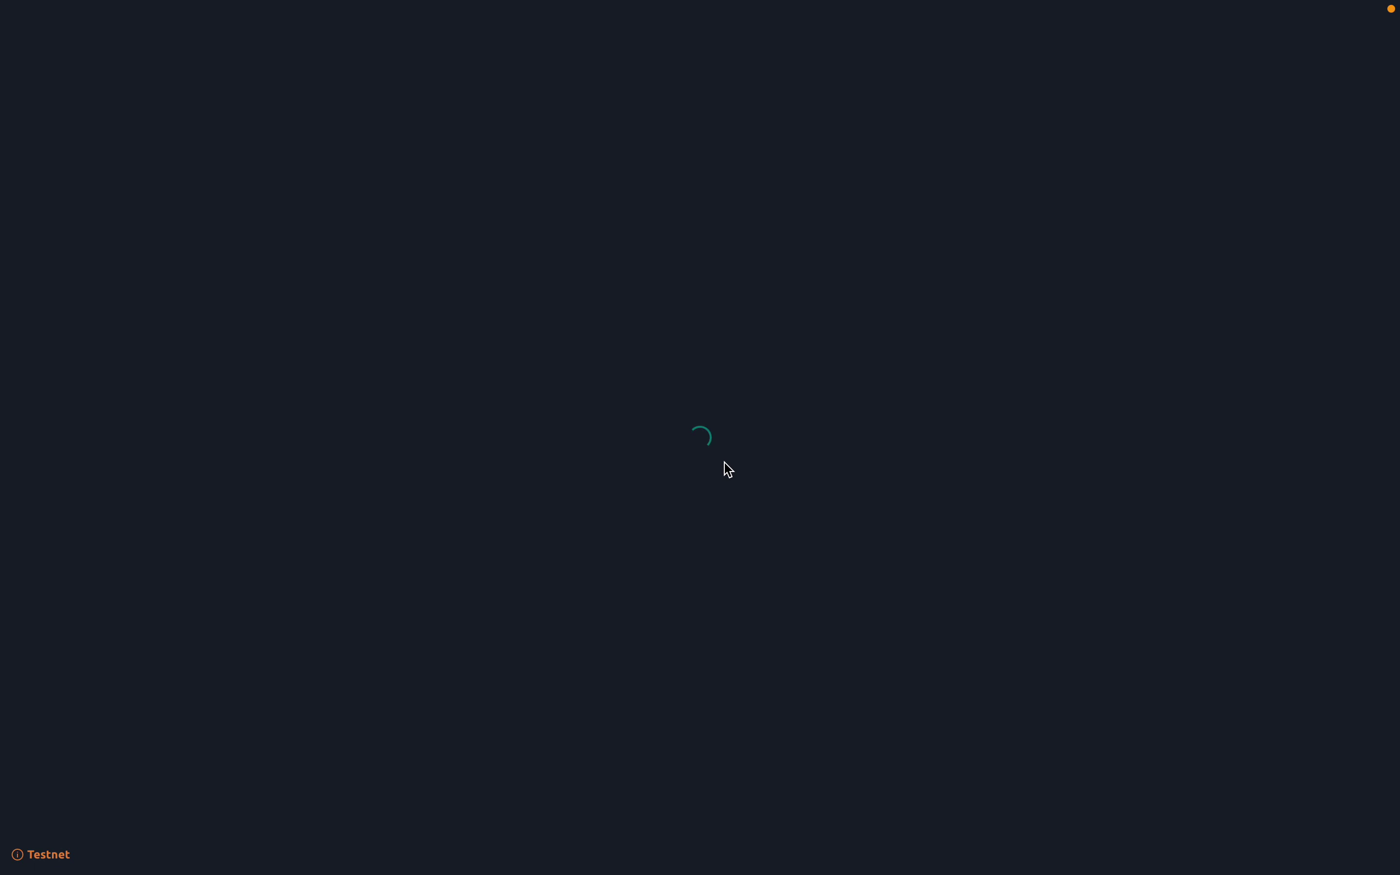
# - Sign the 608.024699 tA add-liquidity transaction in Nami with the wallet password
pyautogui.click(795, 837)
pyautogui.write('••••••••••••')
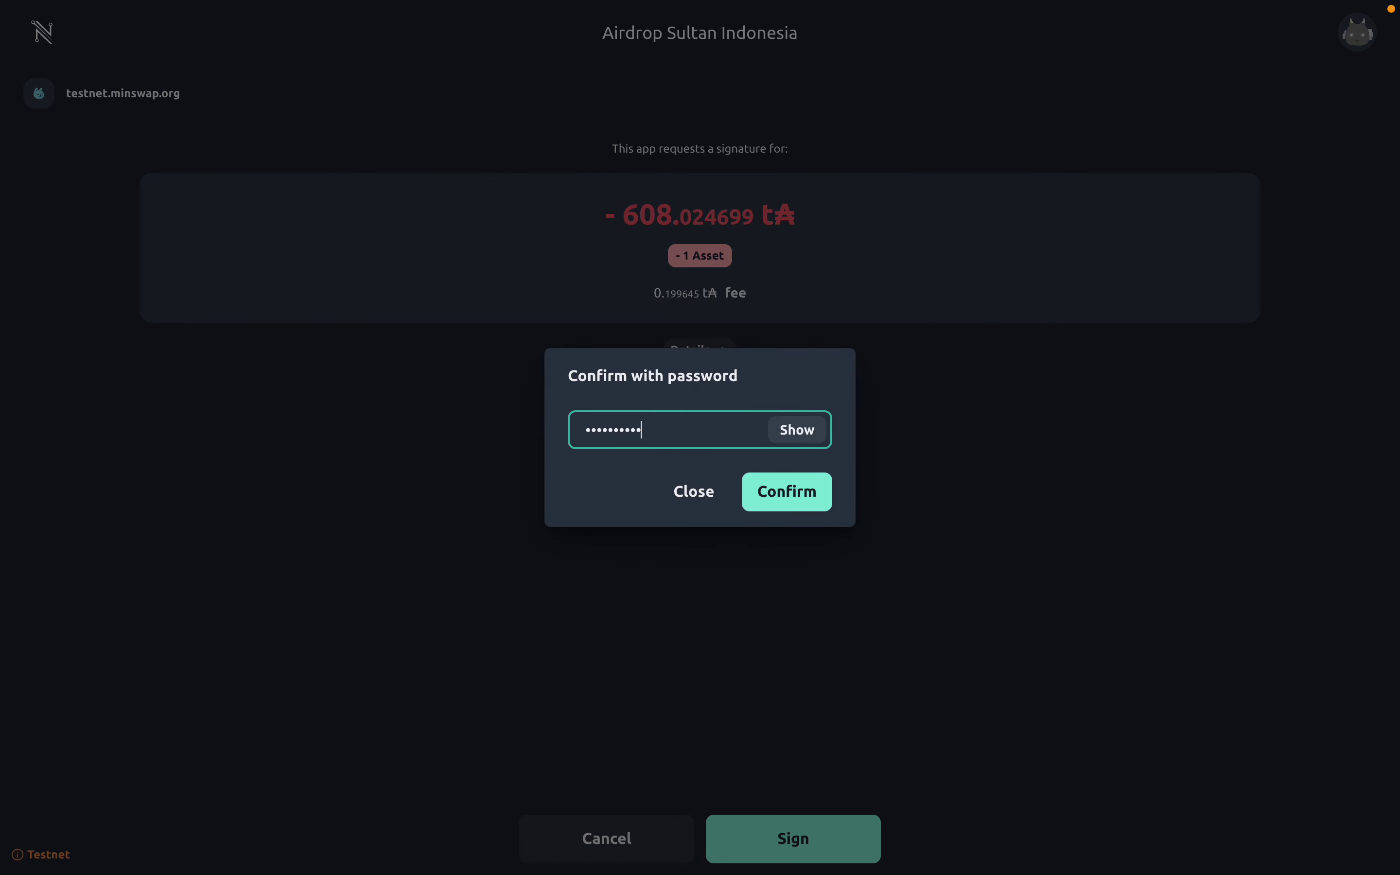
pyautogui.click(787, 498)
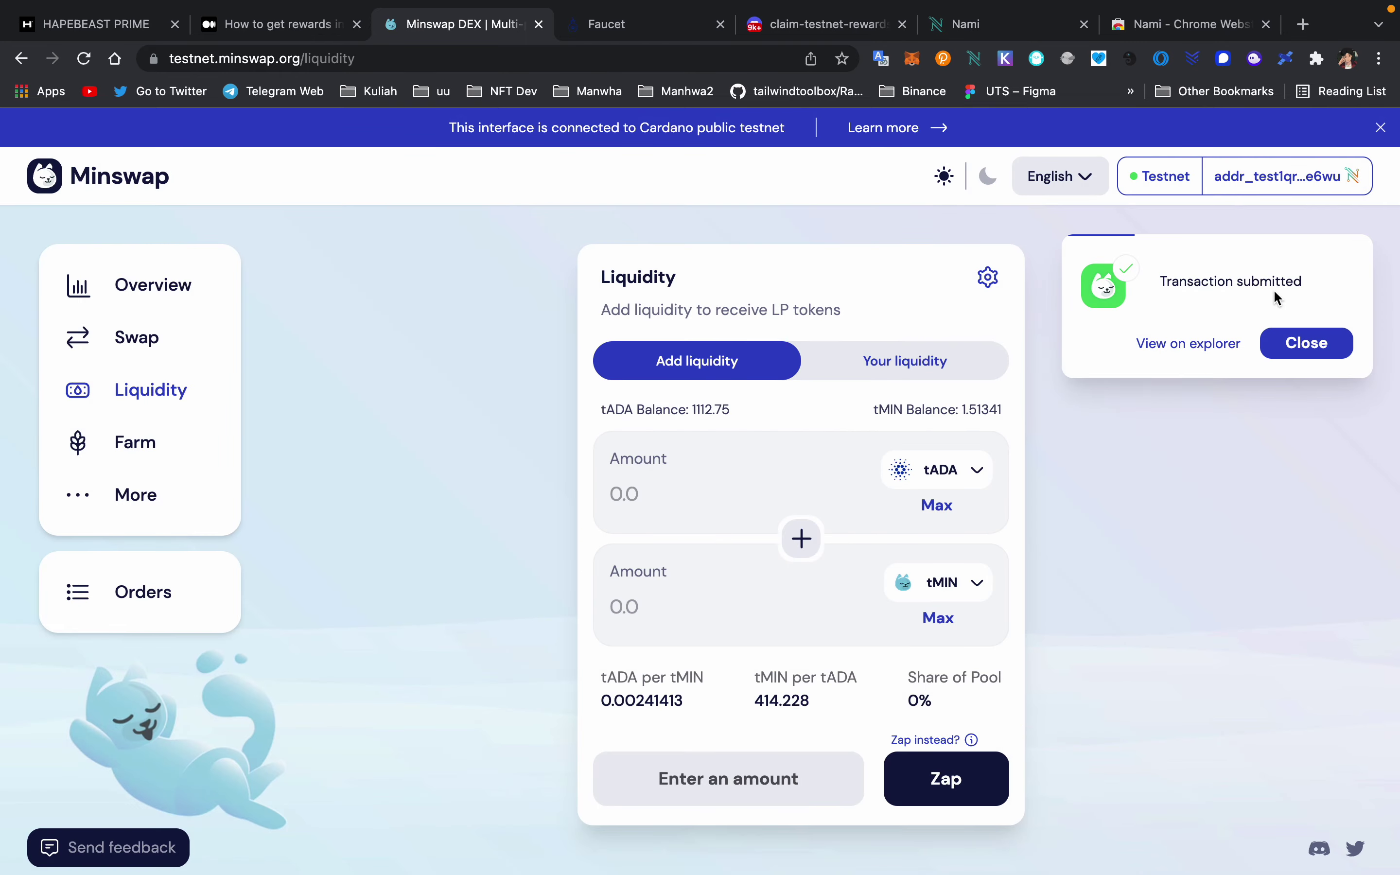
# - Switch between existing liquidity positions and the add-liquidity form, reloading the Liquidity page
pyautogui.click(919, 371)
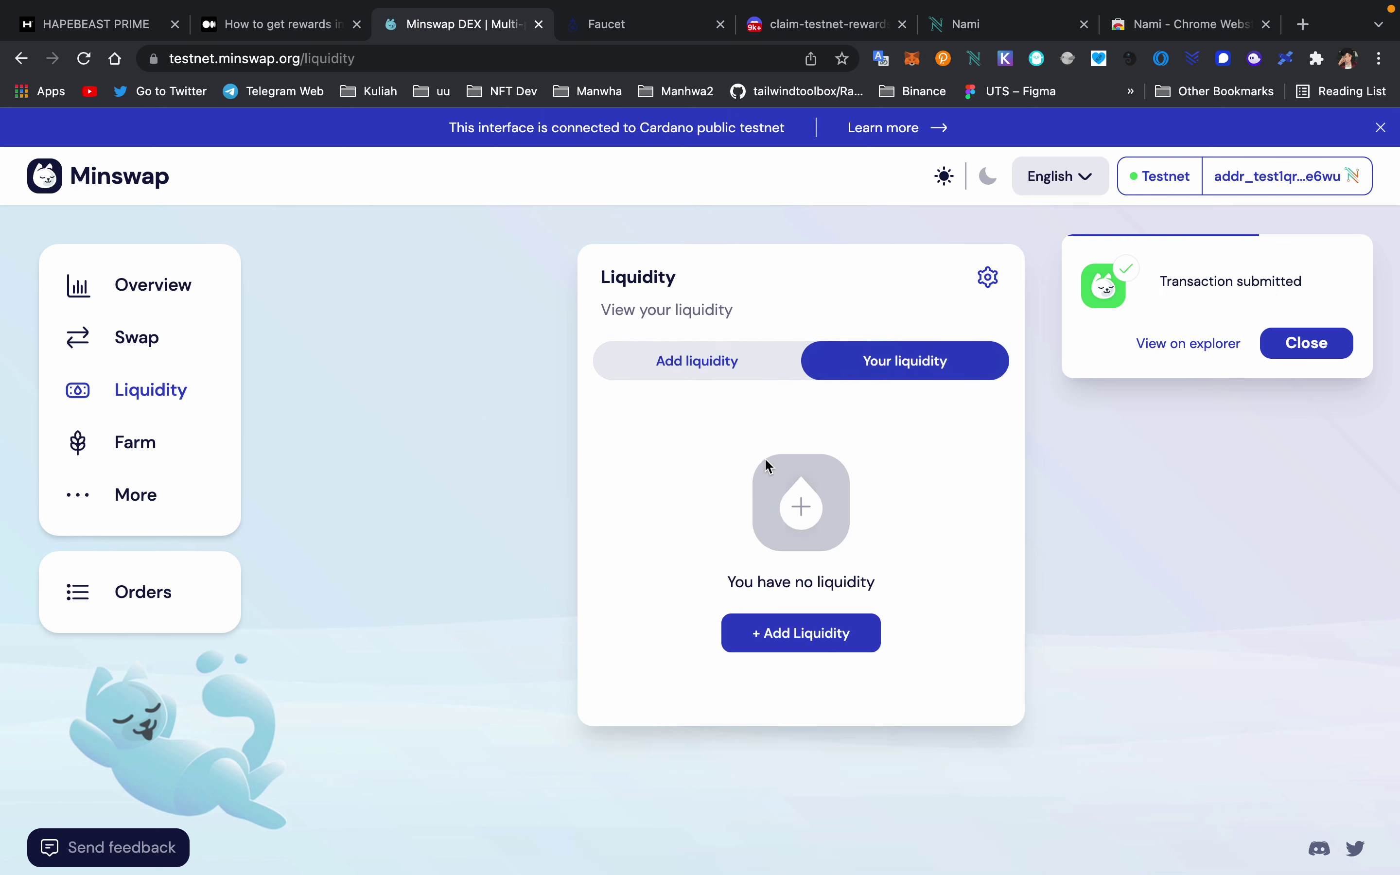
pyautogui.click(719, 360)
pyautogui.click(959, 368)
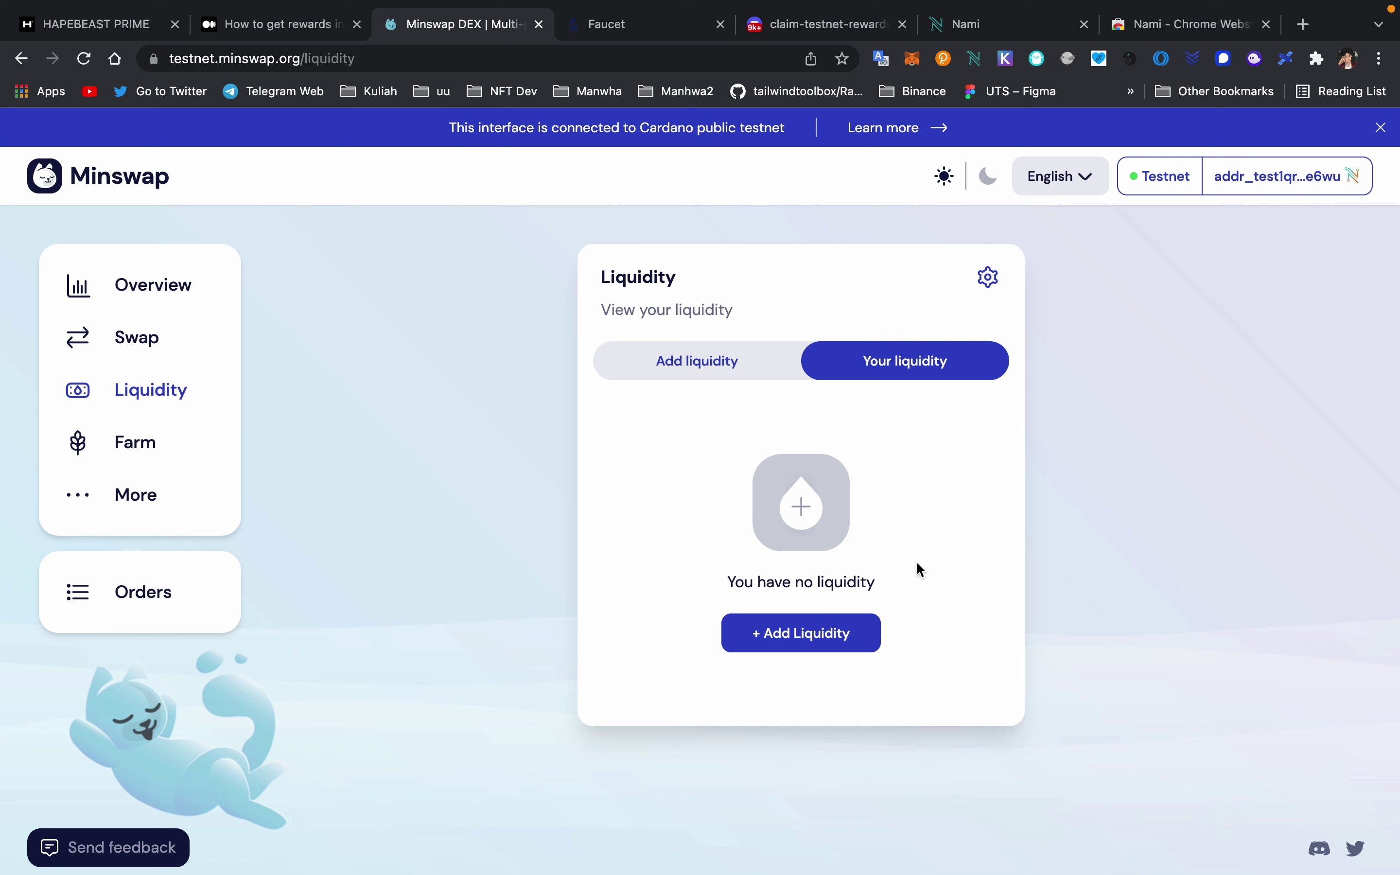
pyautogui.press('super+r')
pyautogui.click(912, 354)
# - Browse which tokens can pair with tADA without picking one, then go to Swap
pyautogui.click(700, 379)
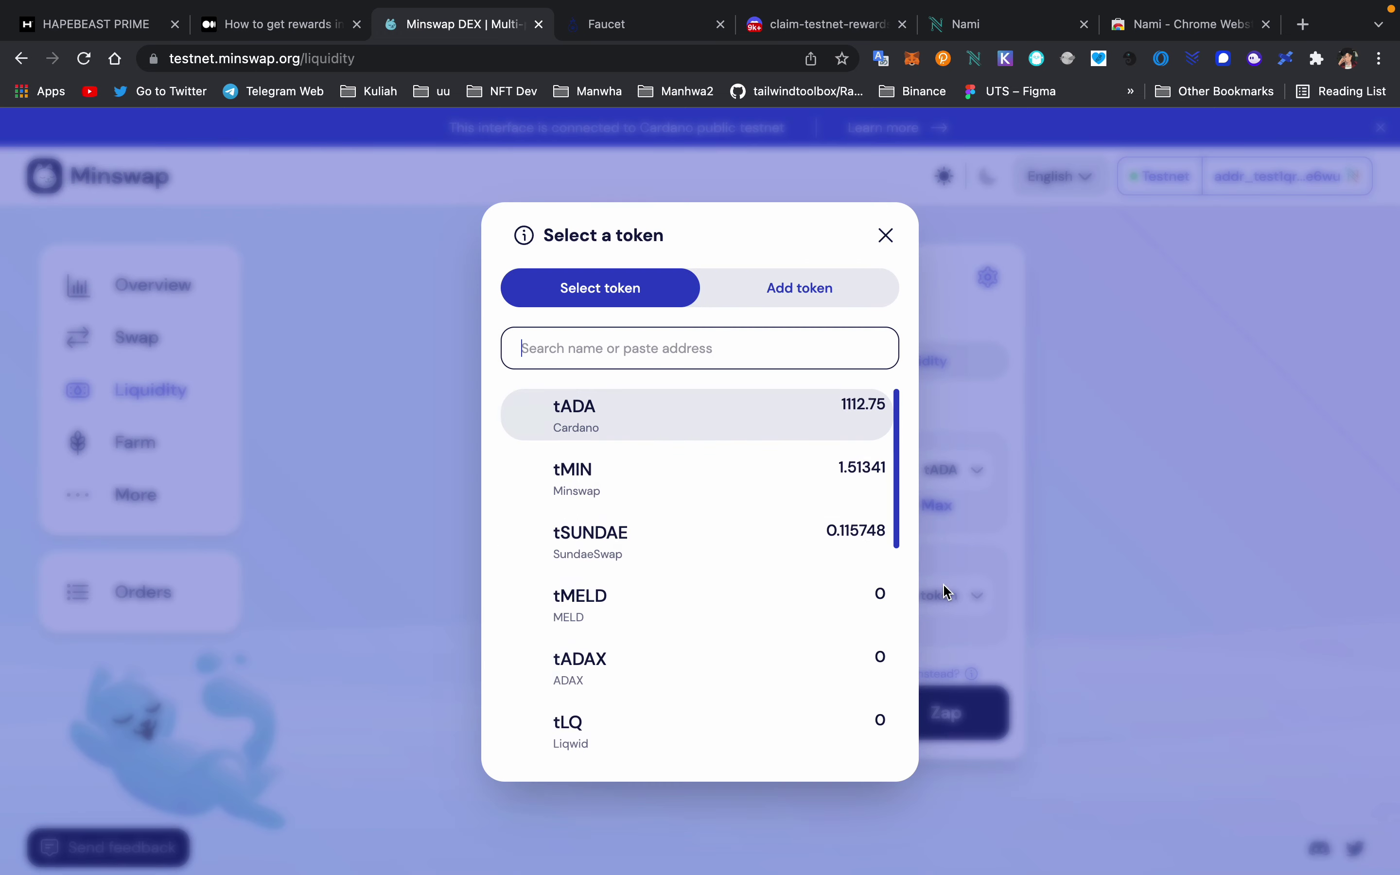
pyautogui.click(931, 599)
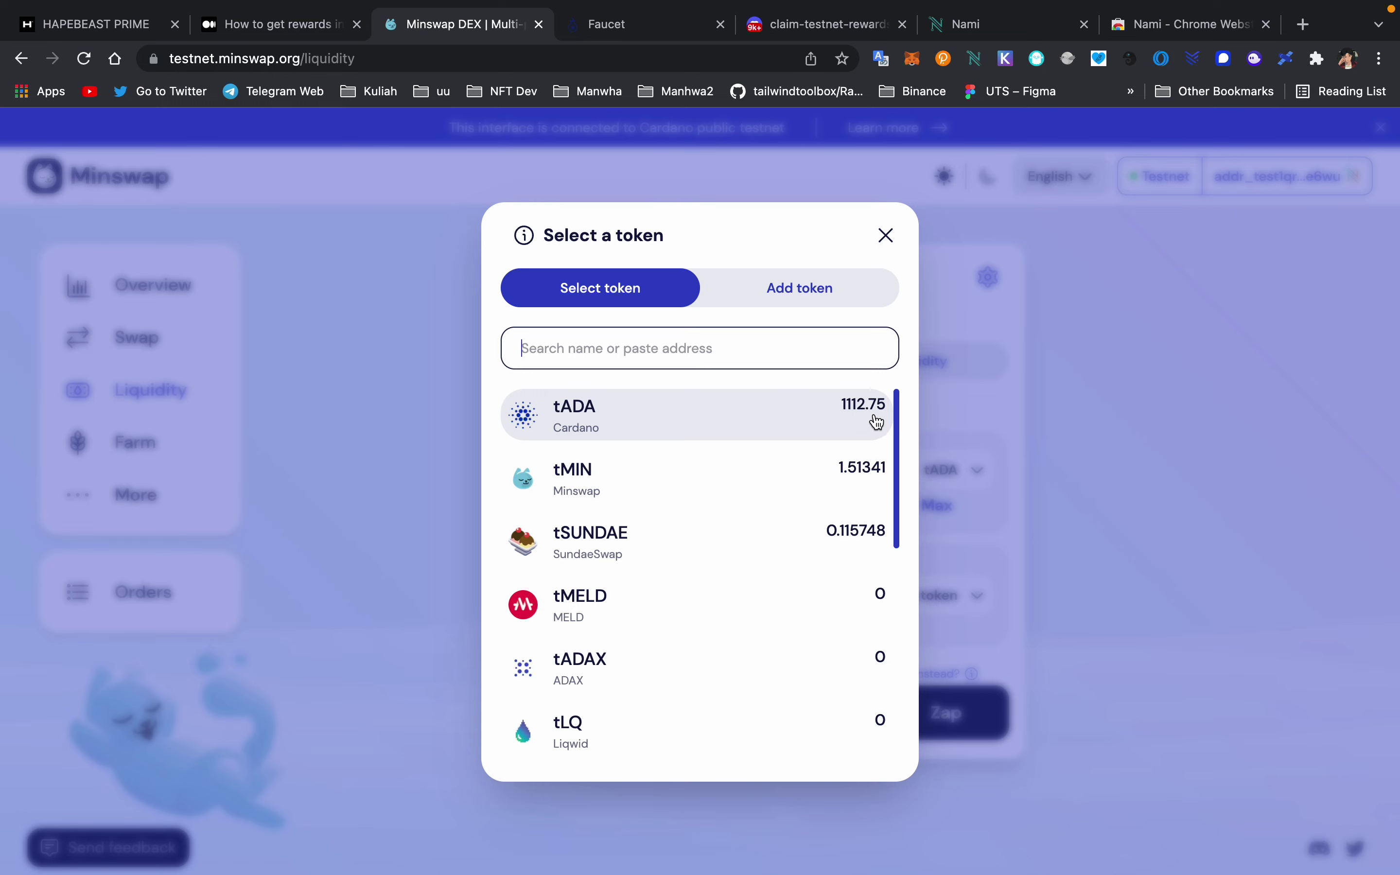
pyautogui.click(1055, 421)
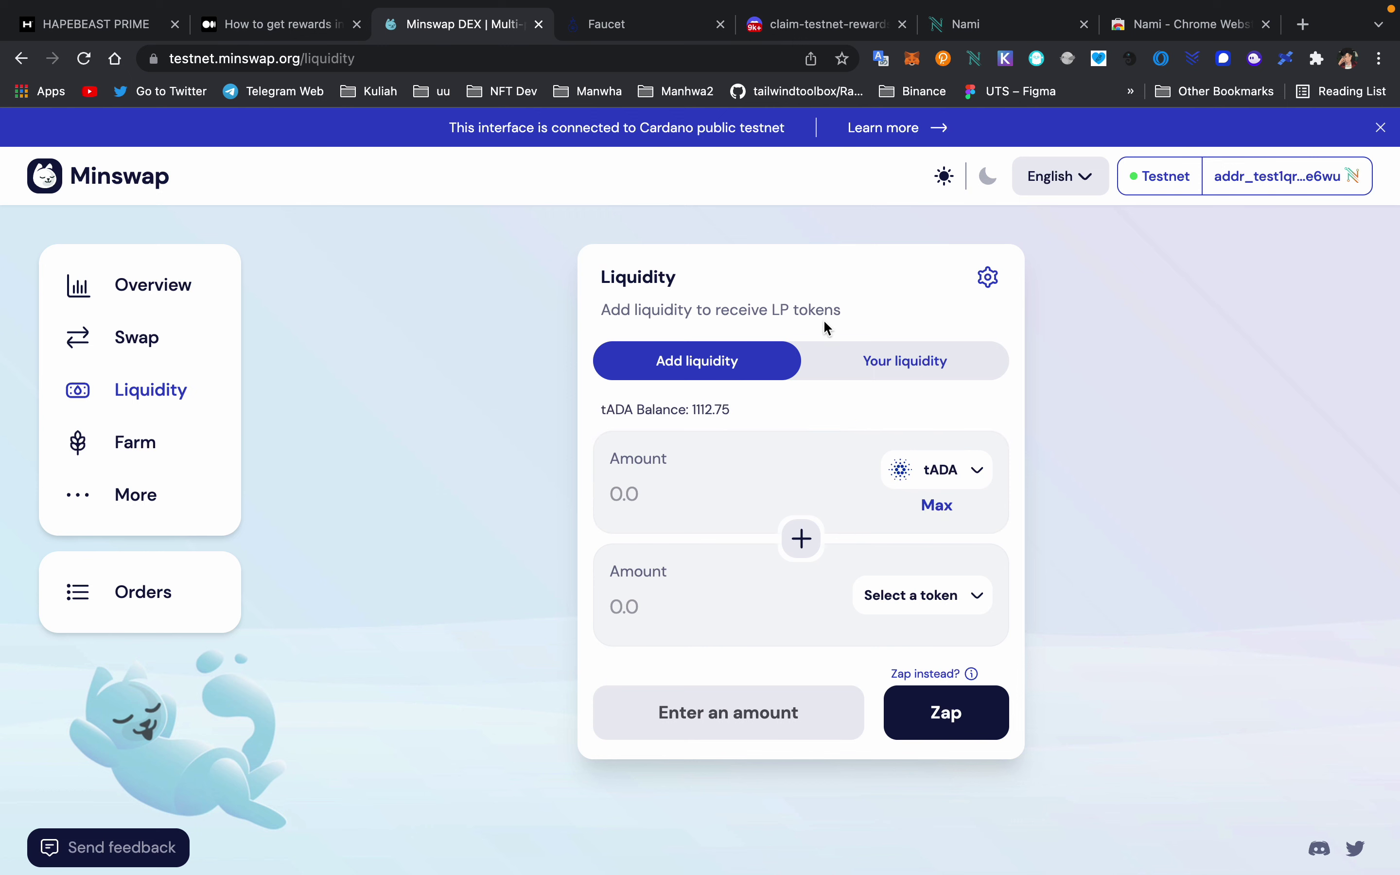
pyautogui.click(879, 366)
pyautogui.click(142, 356)
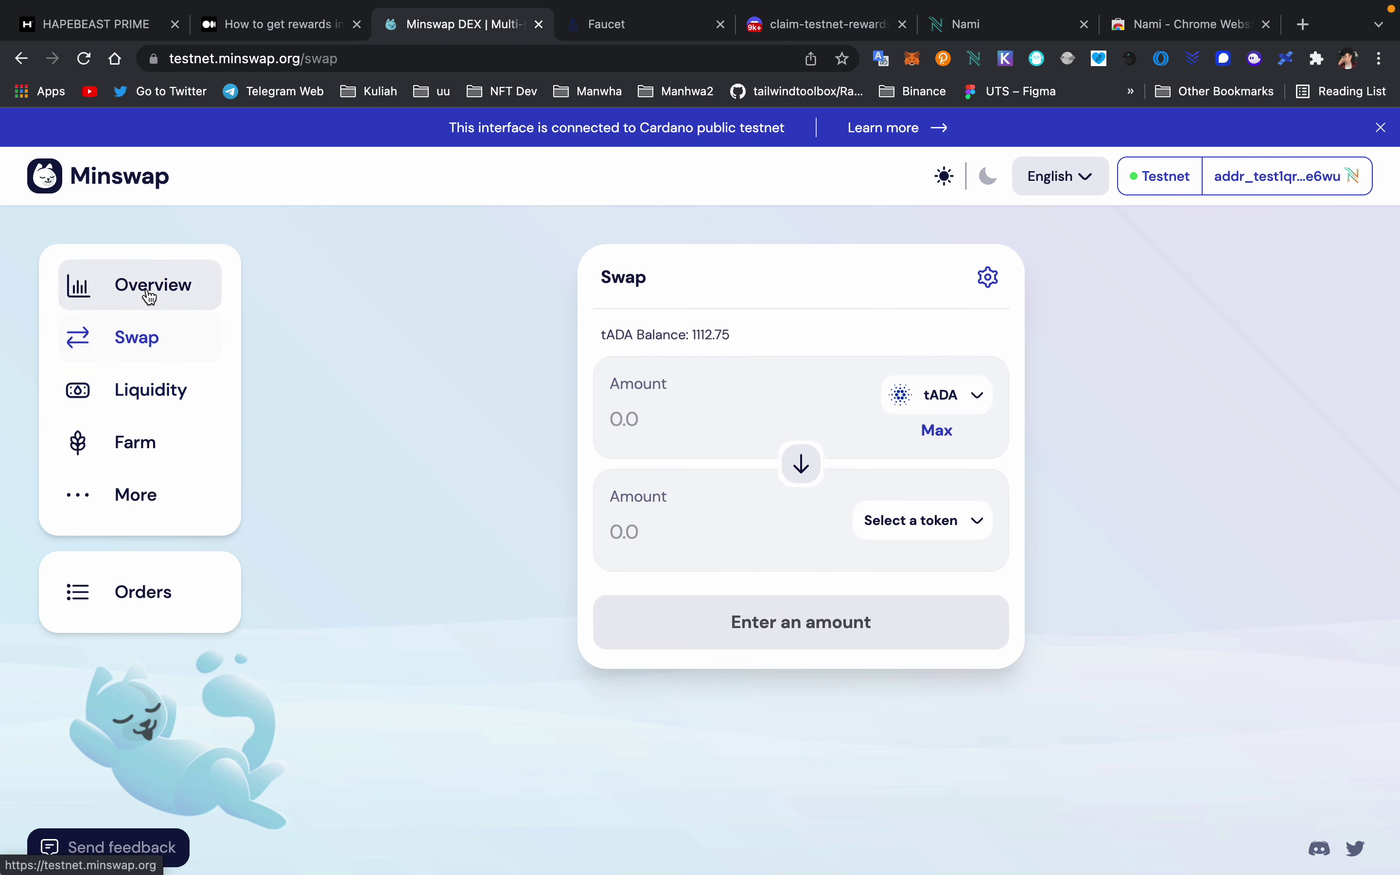
# - Visit Overview, Liquidity, Orders, Farm and Swap, then open the Minswap Testnet Feedback form
pyautogui.click(150, 292)
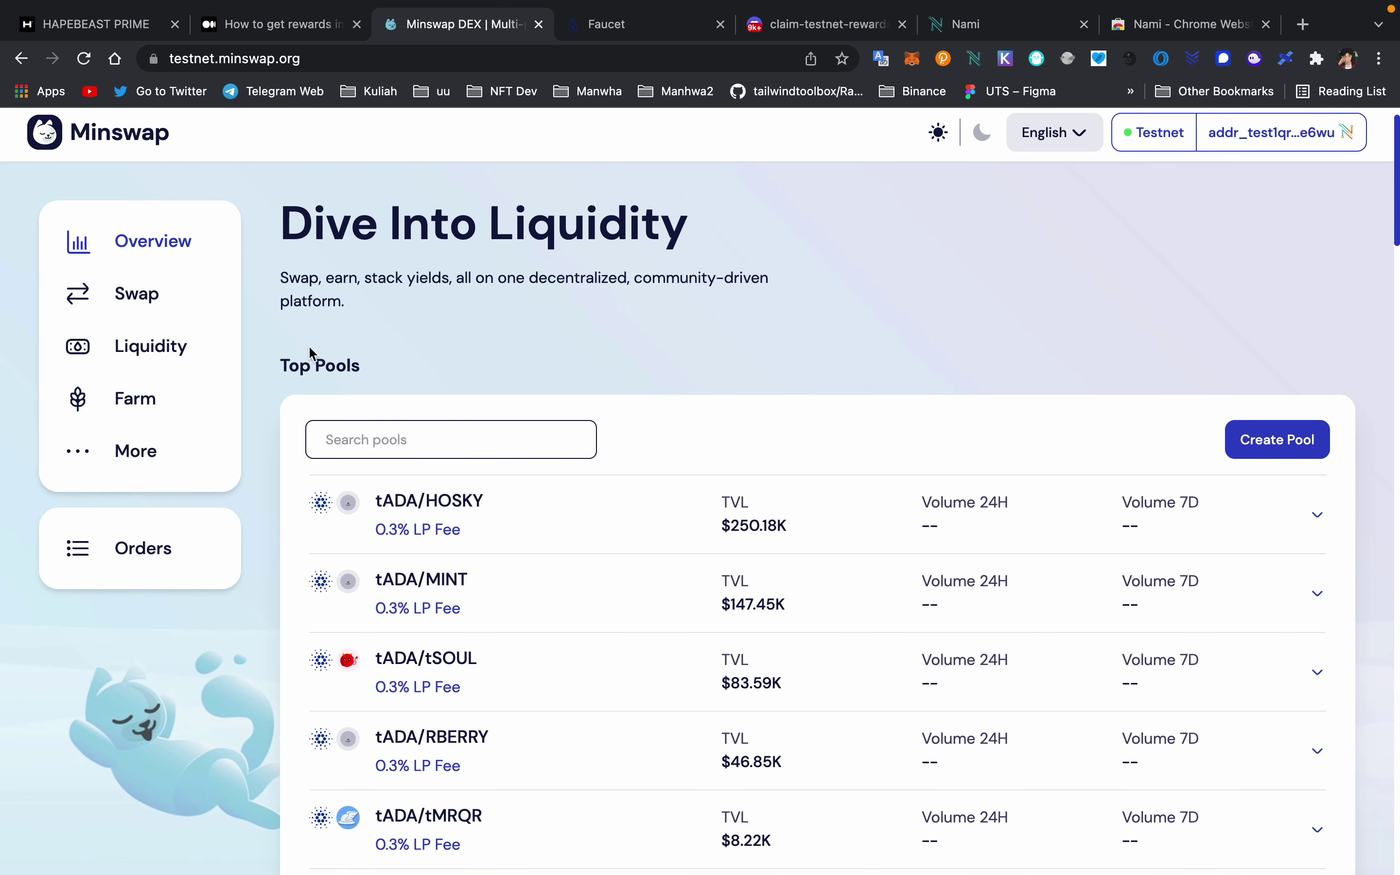
pyautogui.click(1293, 446)
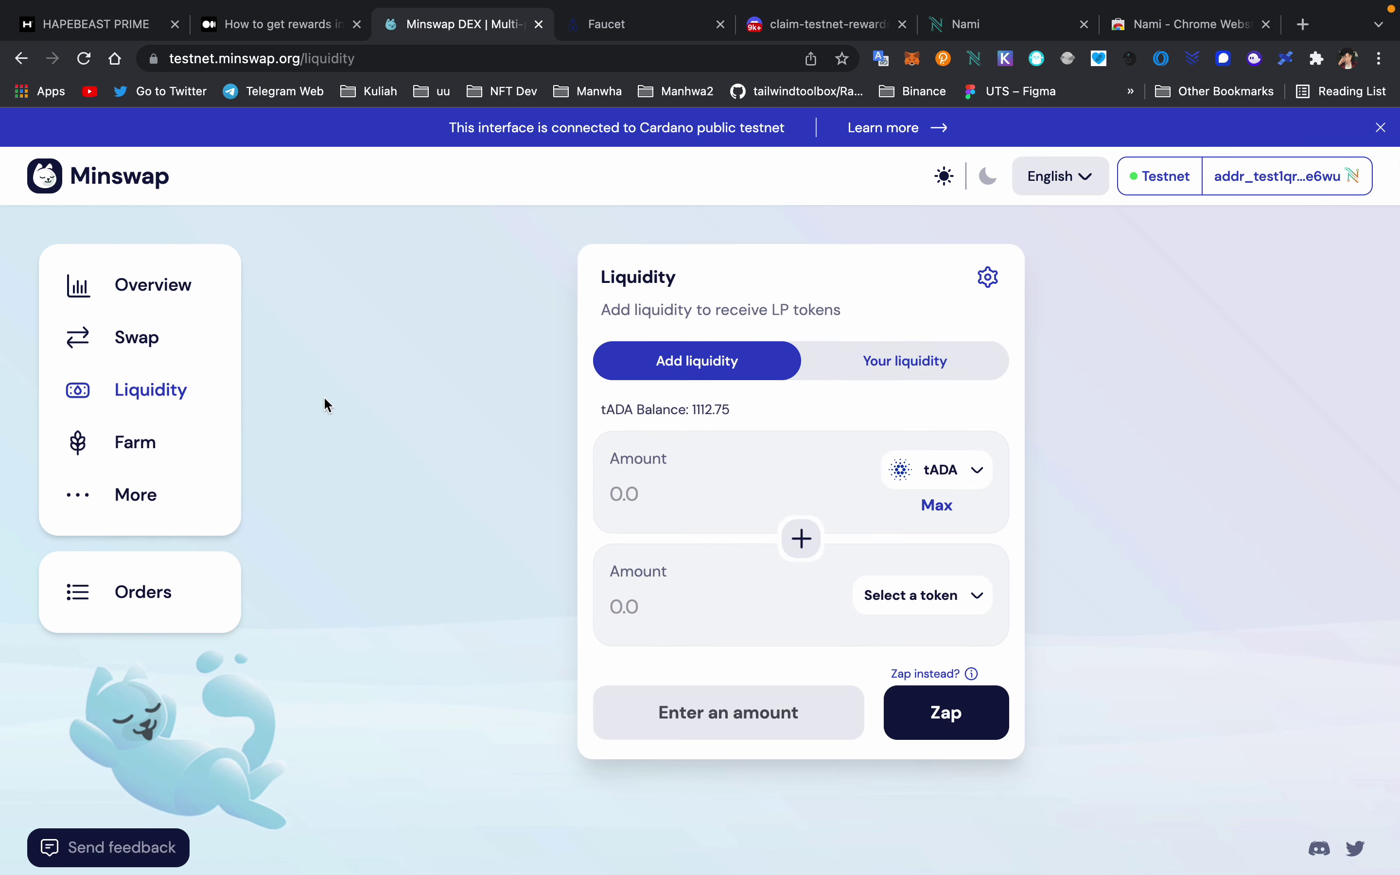
pyautogui.click(122, 614)
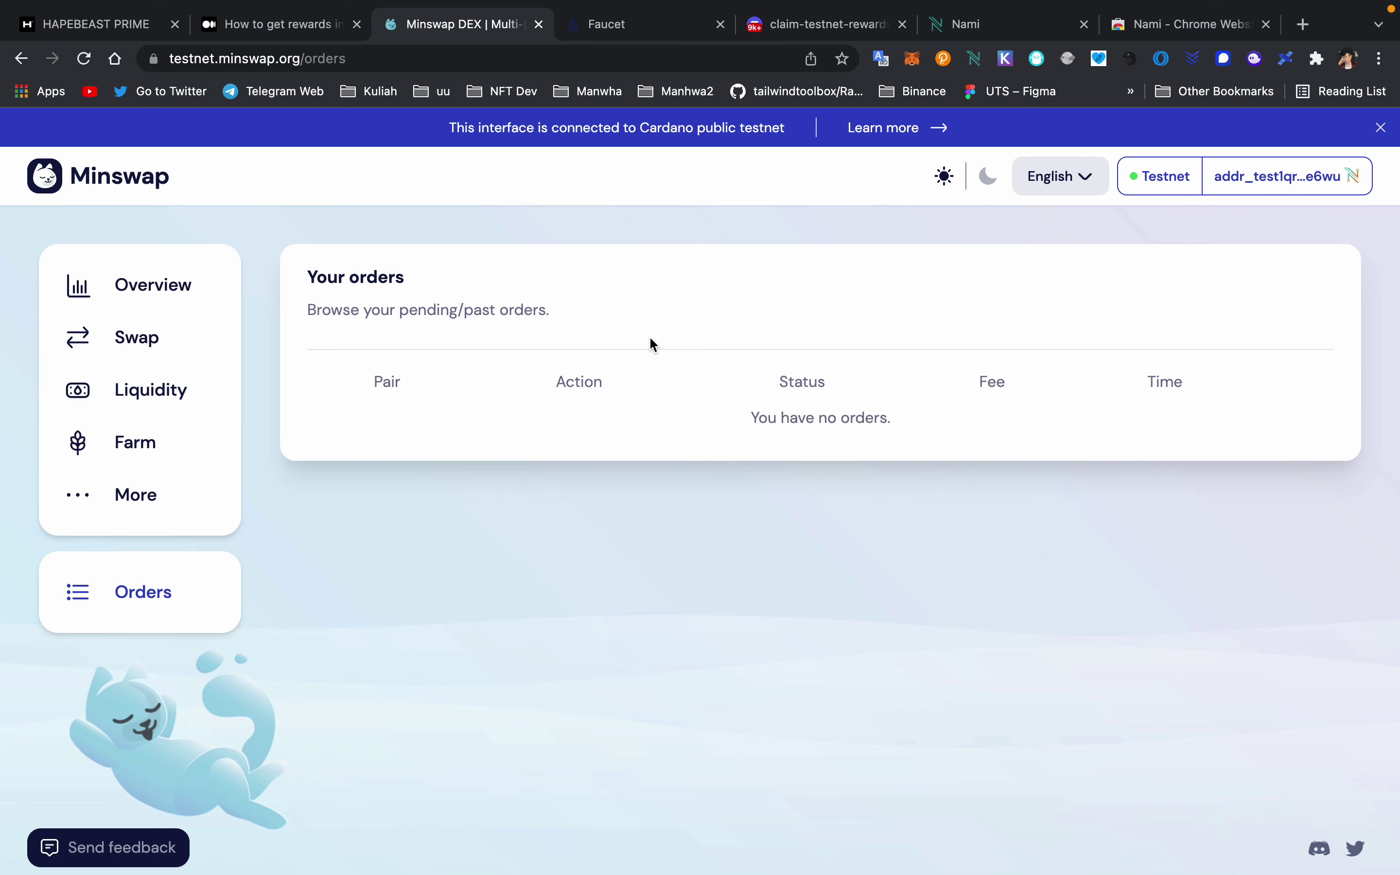
pyautogui.click(137, 461)
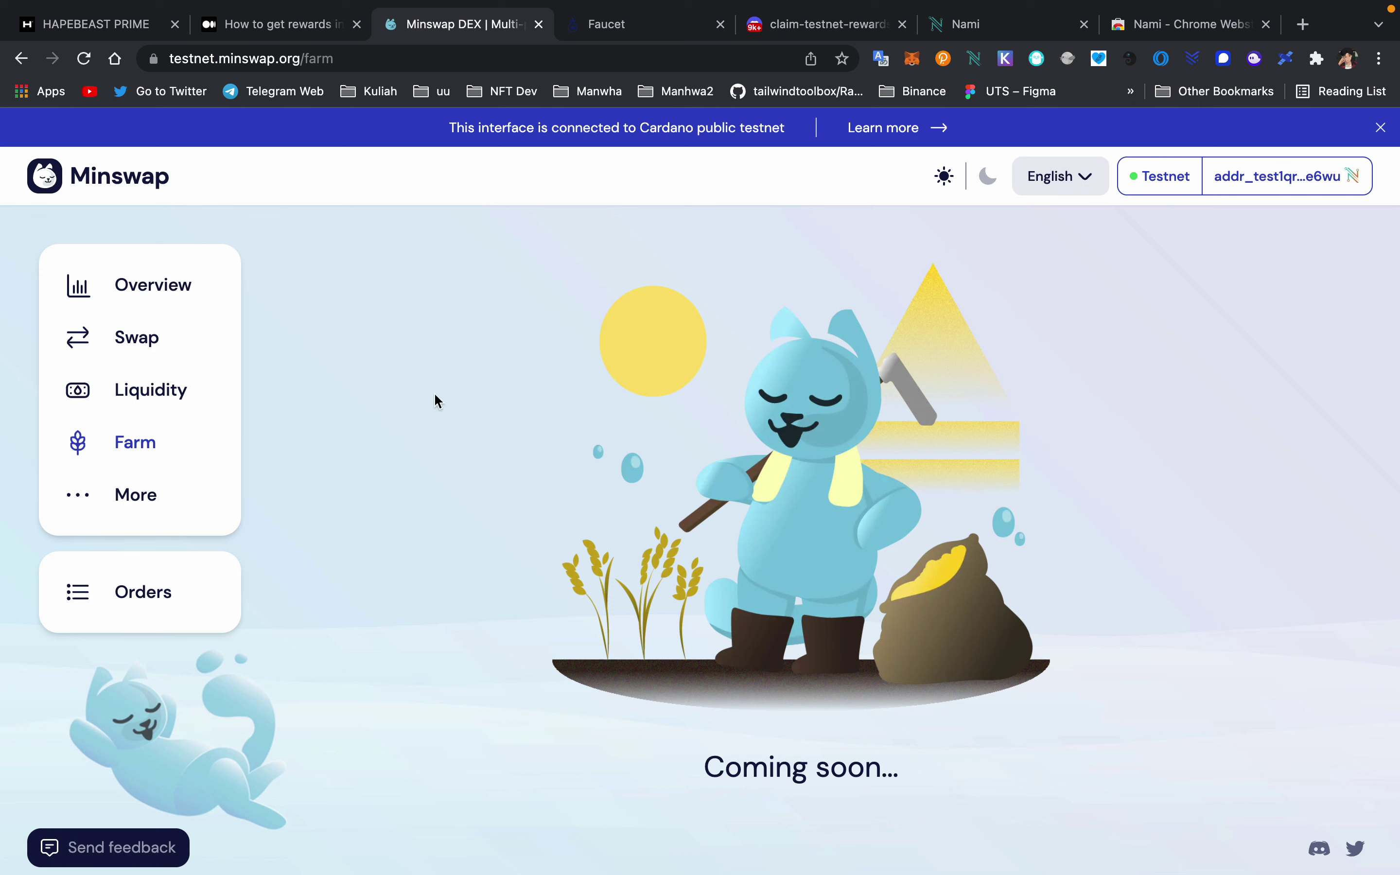
pyautogui.click(96, 322)
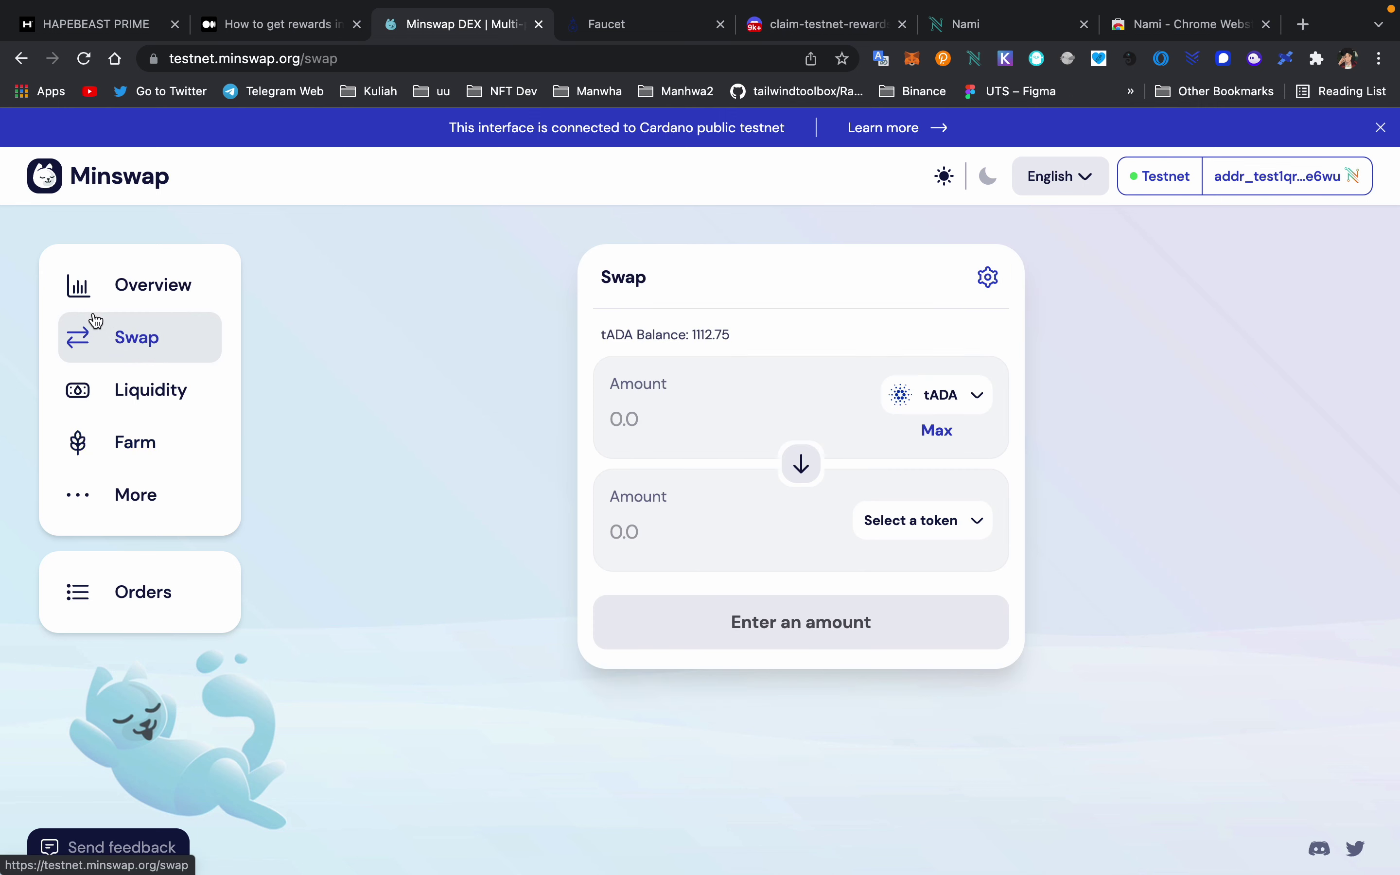
pyautogui.click(70, 848)
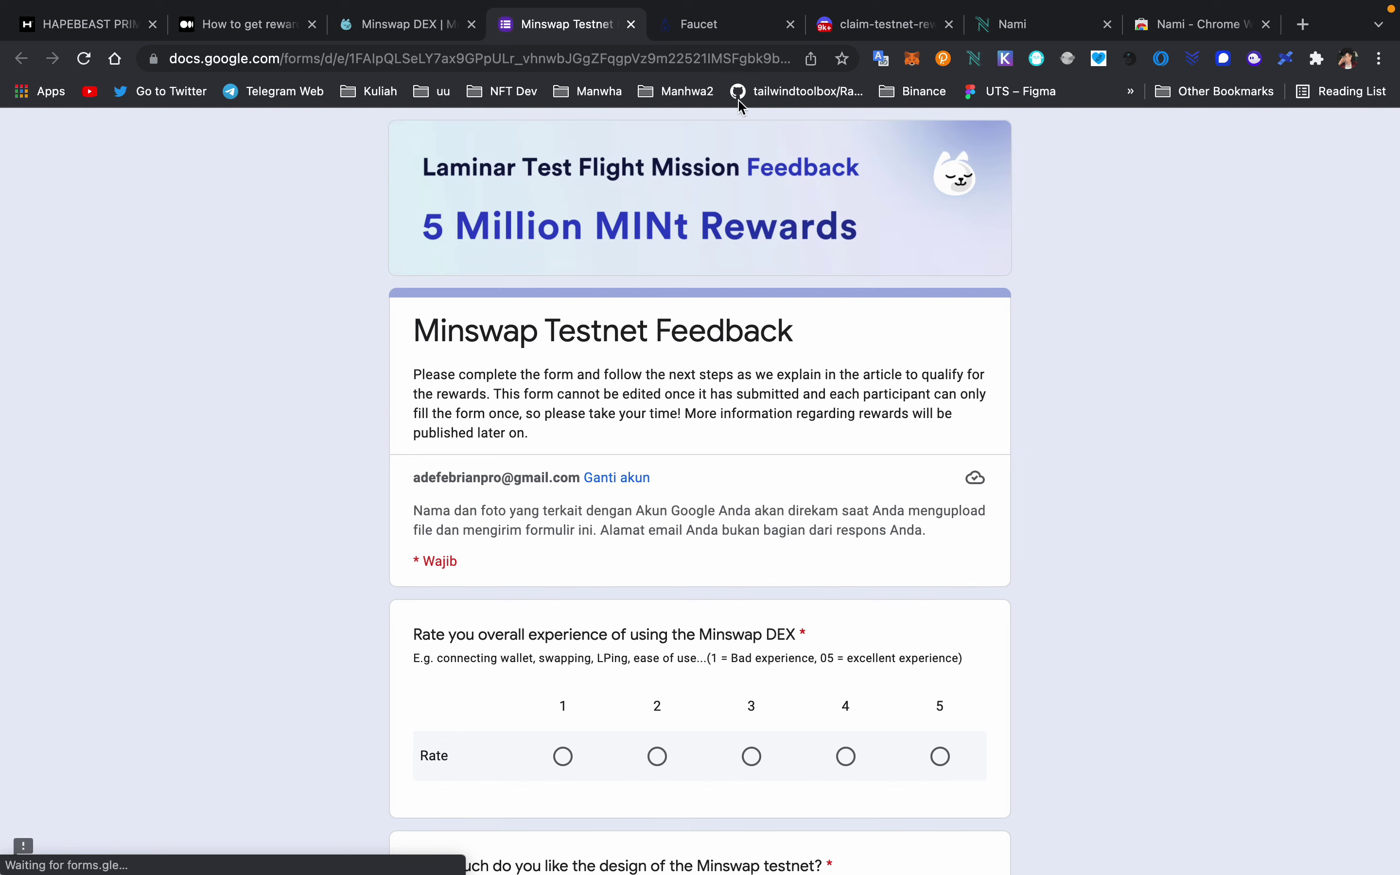
pyautogui.scroll(-1, 615, 312)
pyautogui.scroll(1, 615, 312)
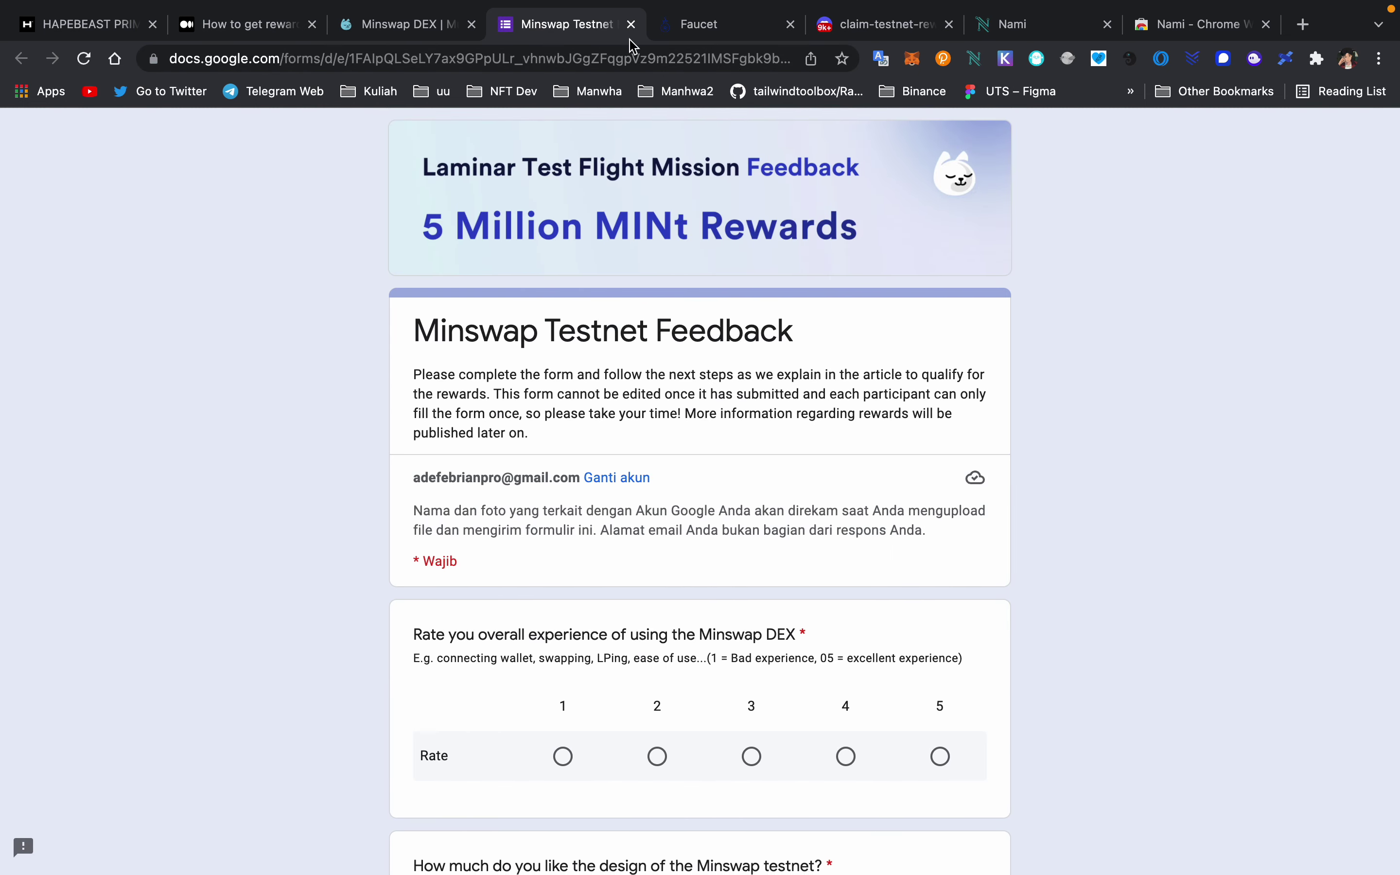
pyautogui.moveTo(931, 10)
pyautogui.click(242, 87)
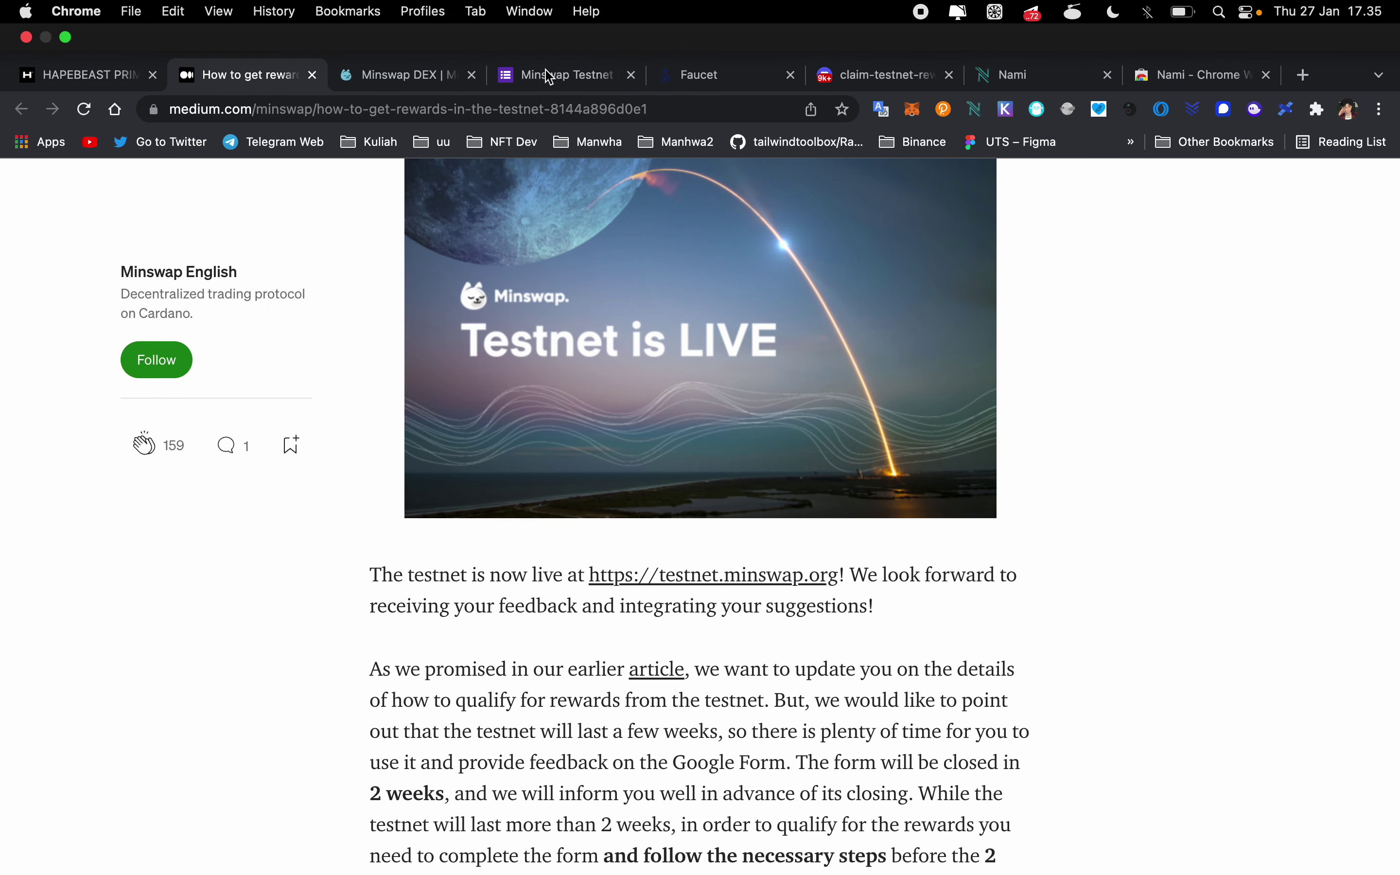
pyautogui.click(561, 87)
pyautogui.scroll(-15, 490, 391)
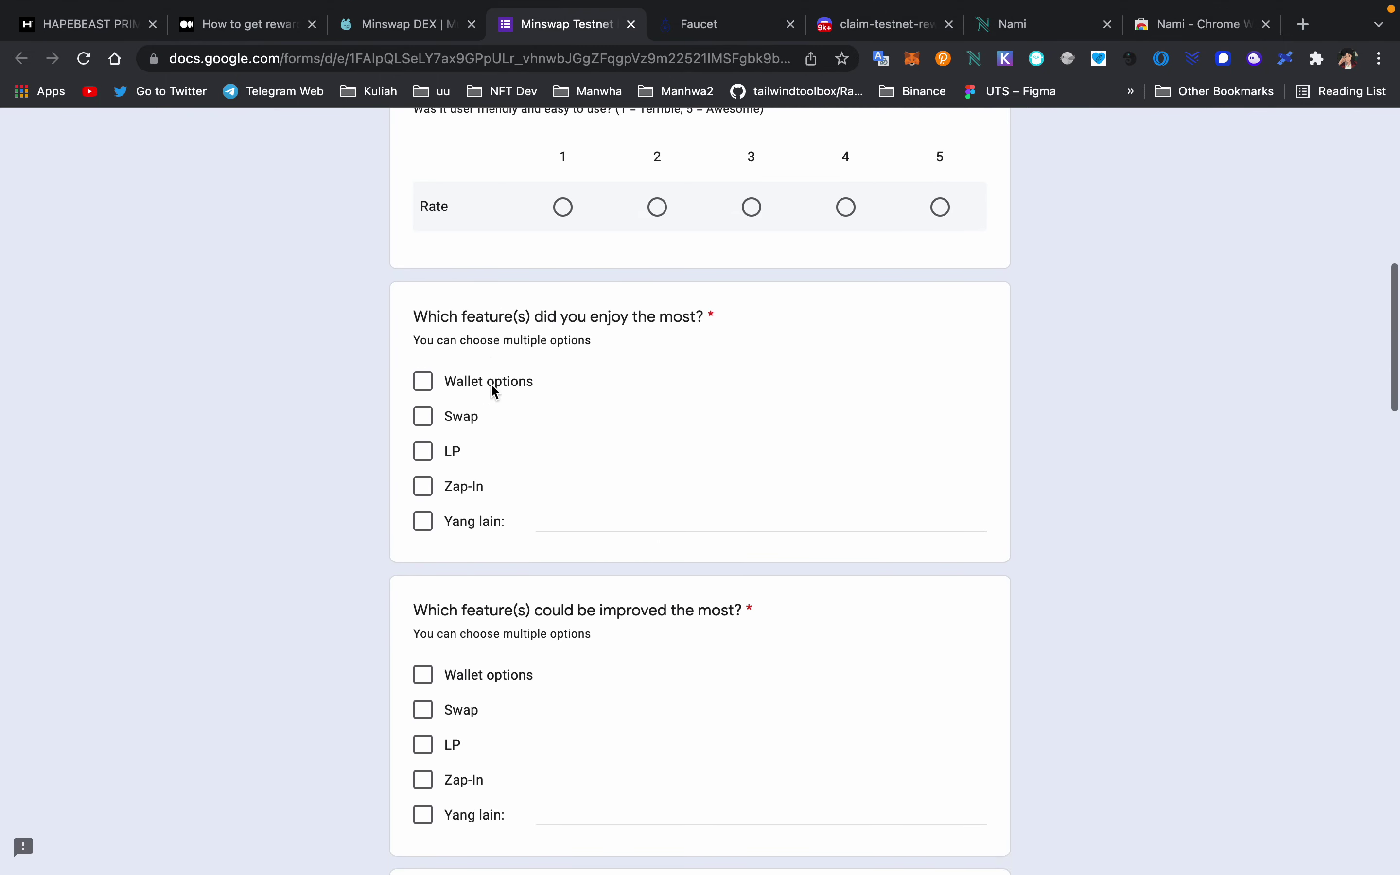
pyautogui.scroll(15, 490, 385)
pyautogui.scroll(-20, 494, 392)
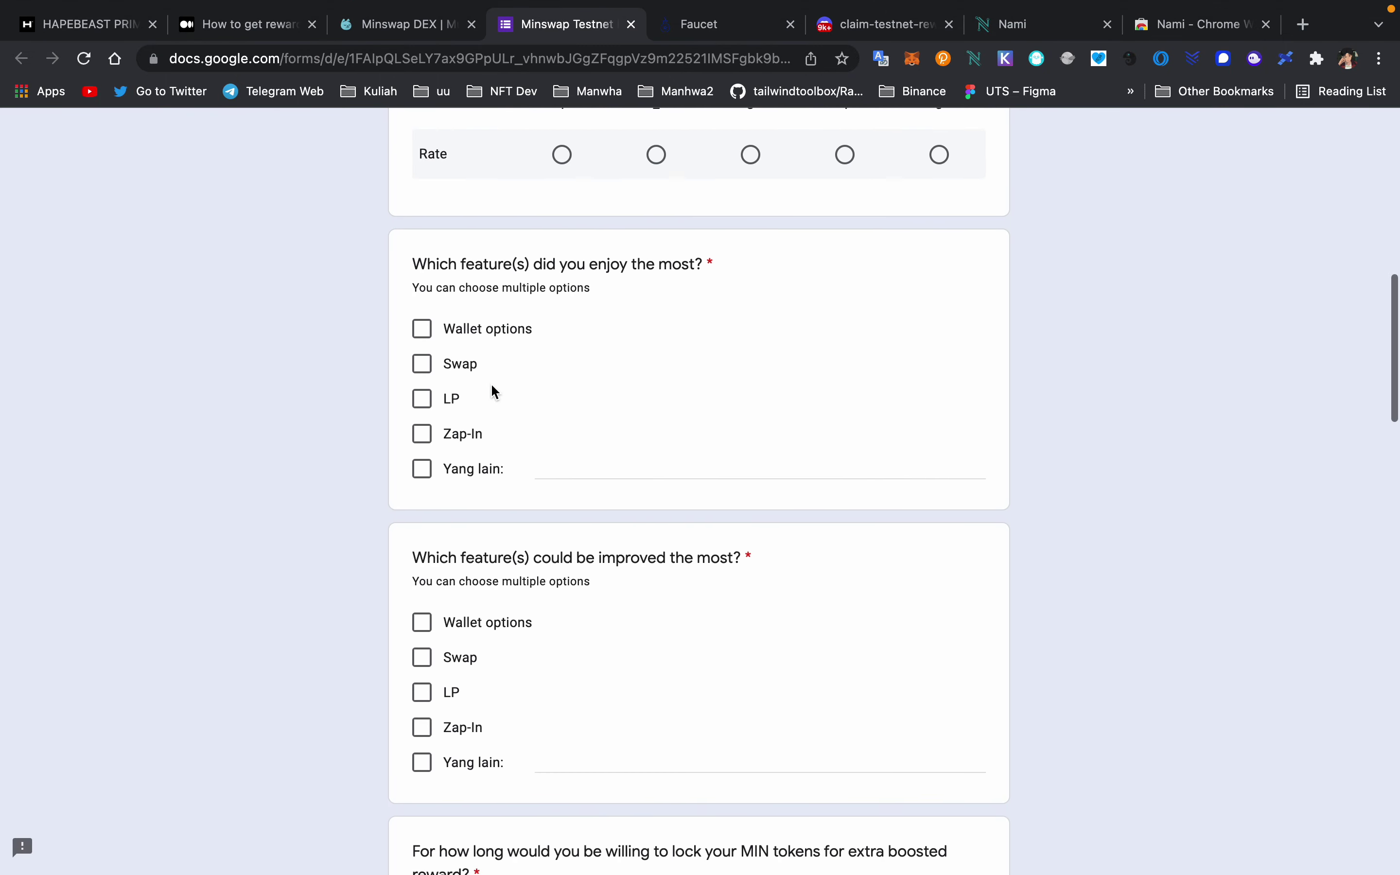
pyautogui.scroll(-20, 494, 392)
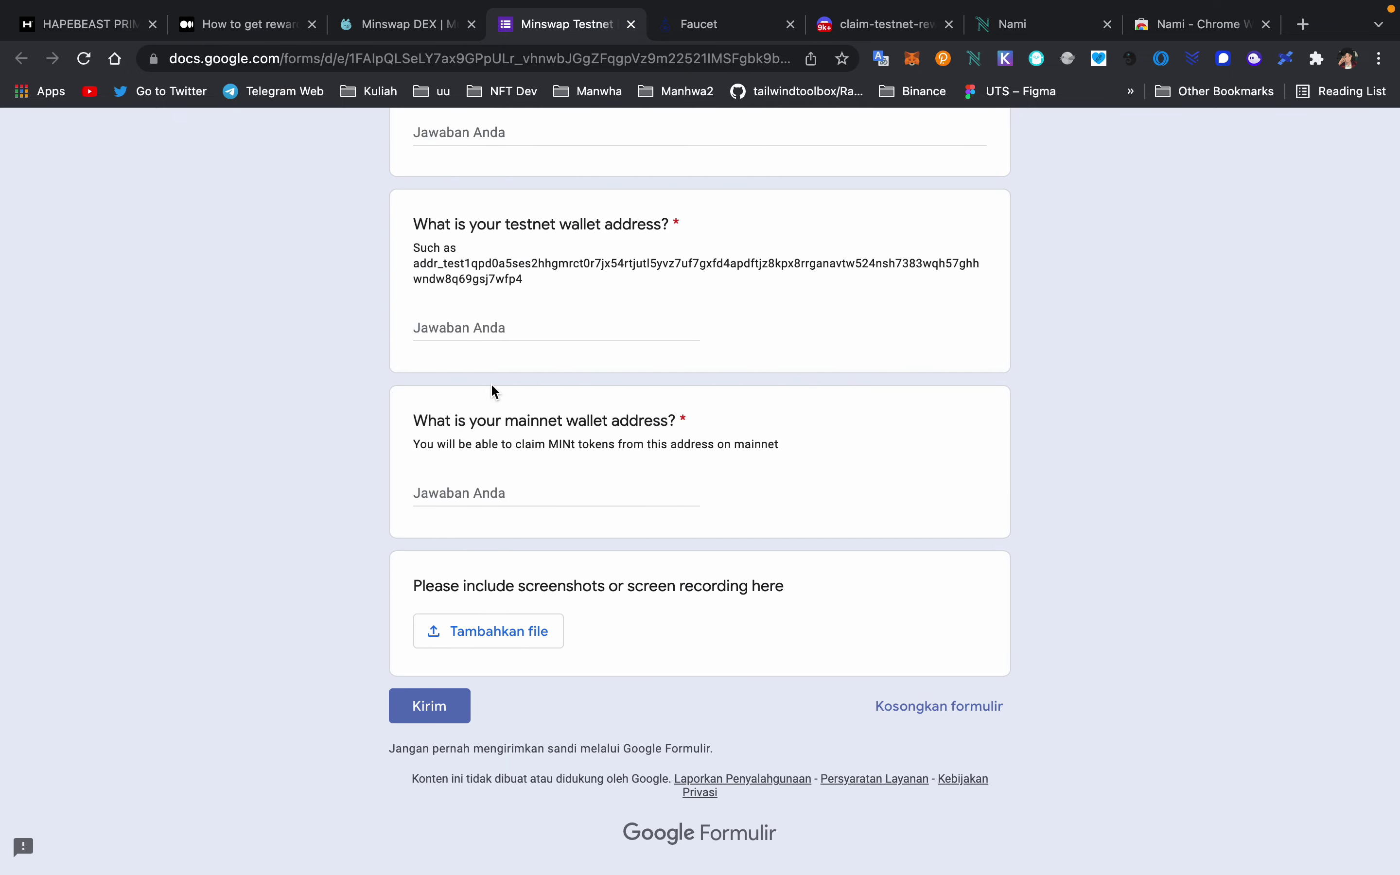
pyautogui.scroll(20, 495, 392)
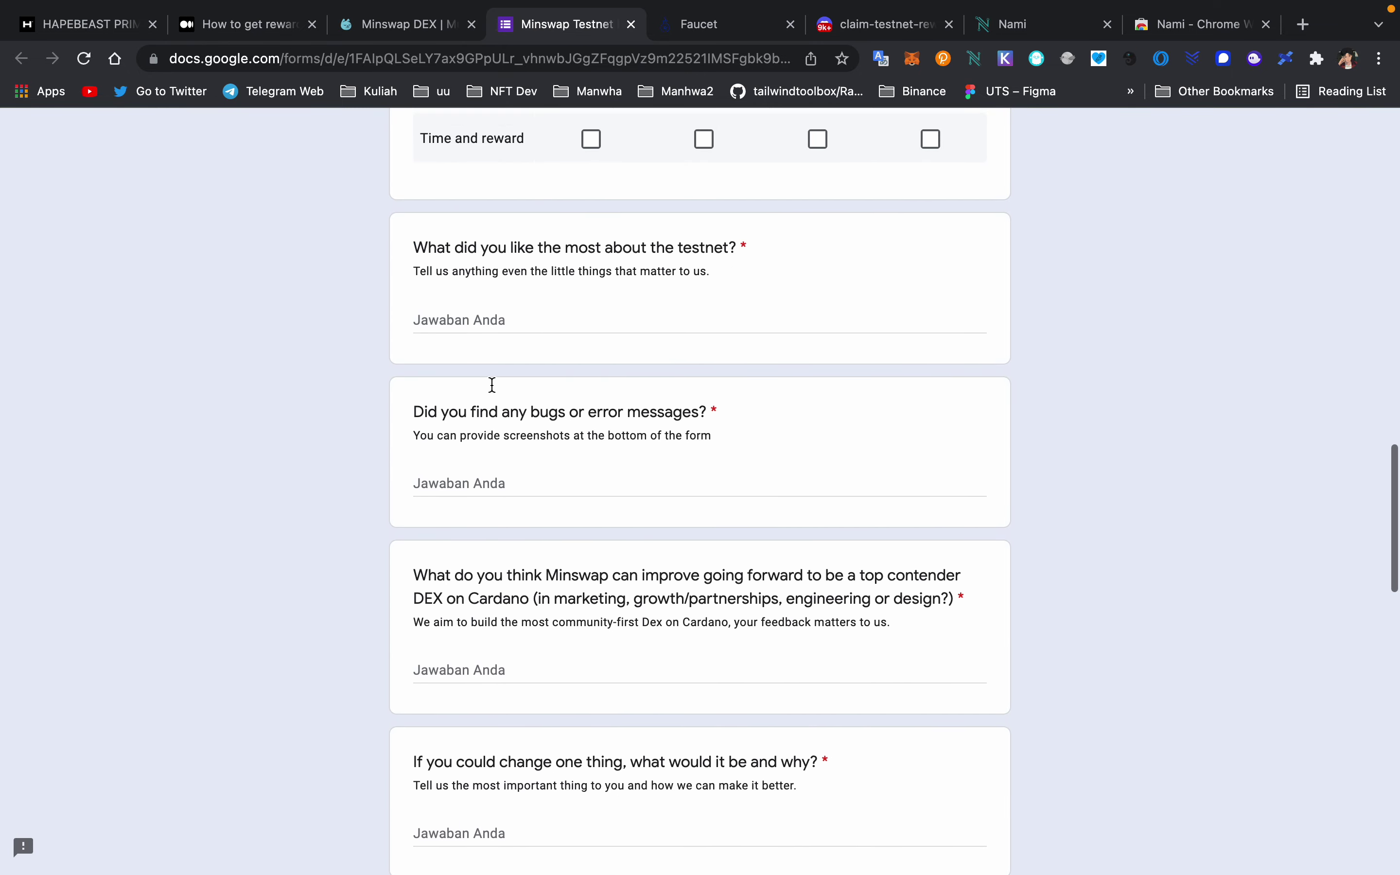
pyautogui.scroll(6, 492, 385)
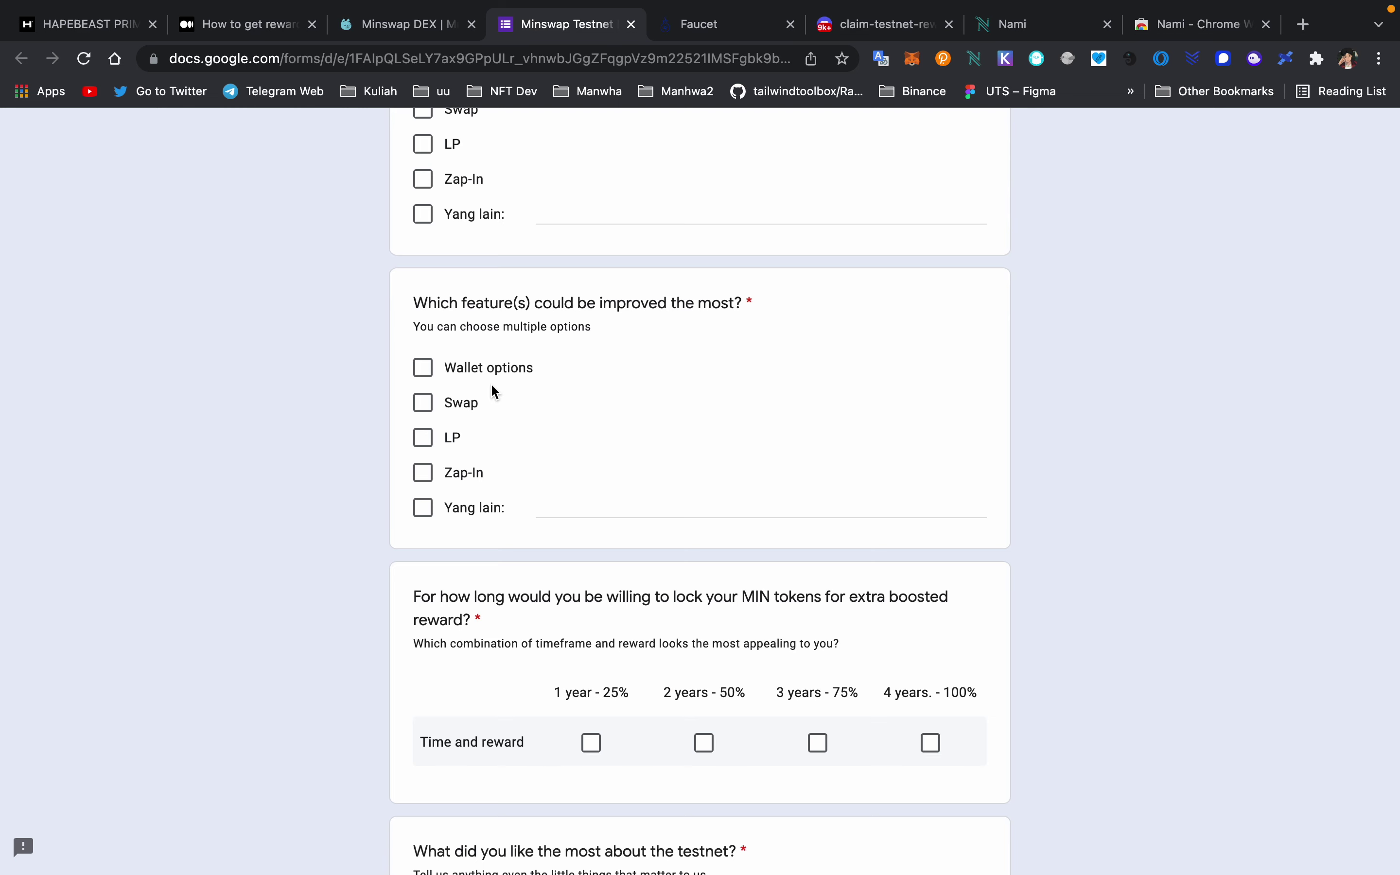
pyautogui.scroll(-10, 669, 407)
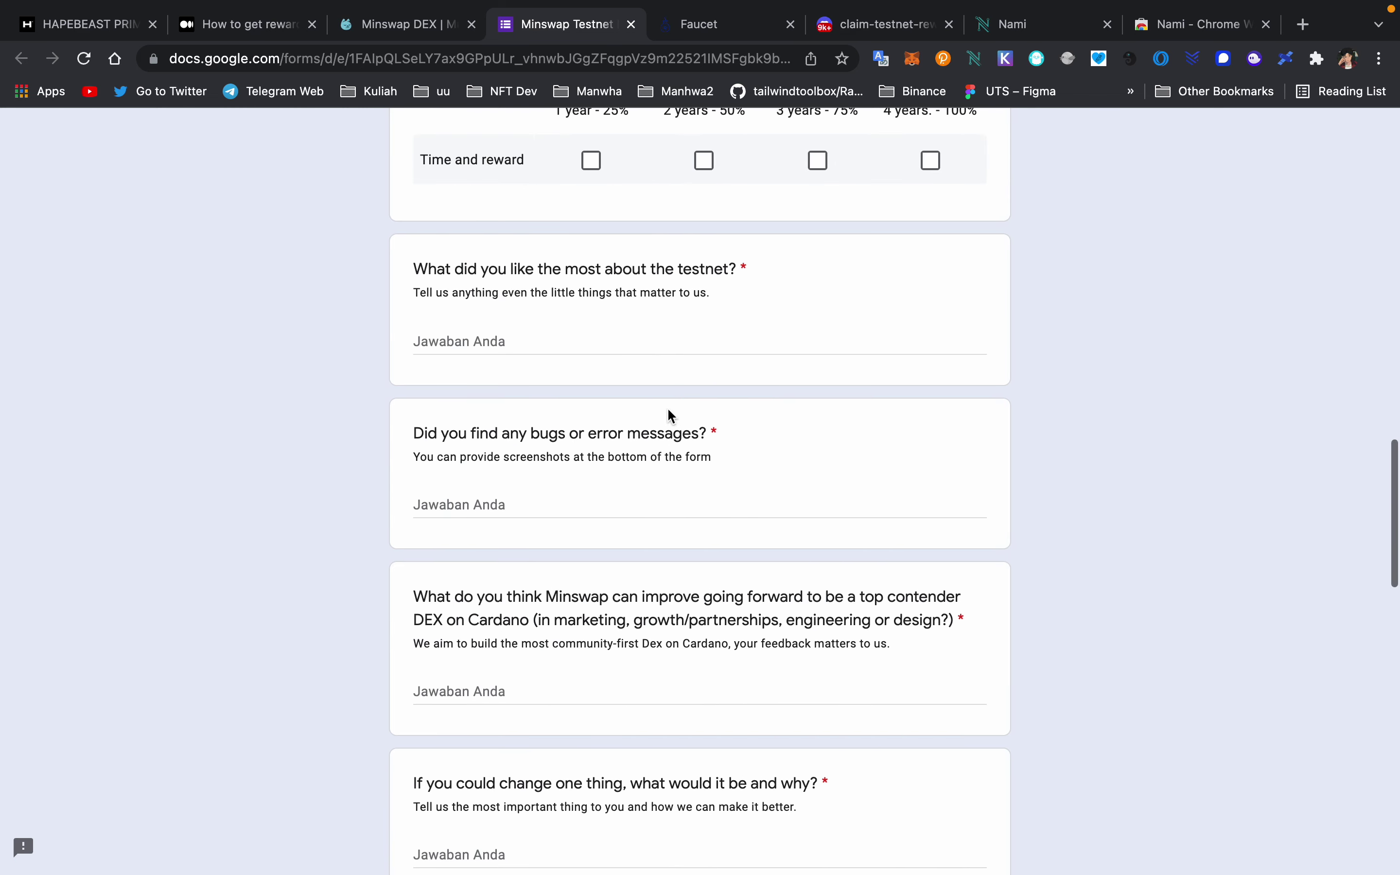
pyautogui.scroll(20, 669, 412)
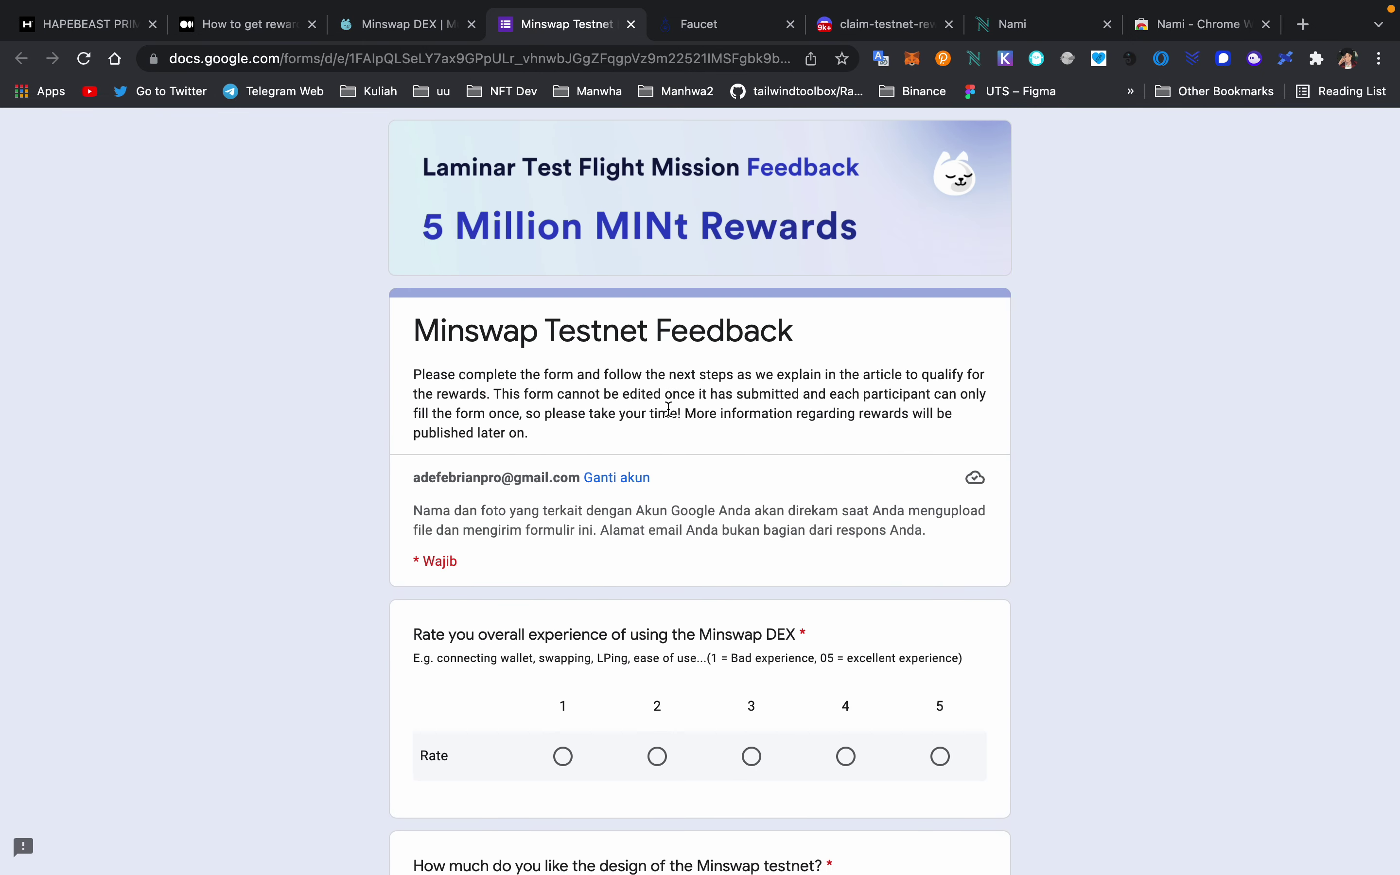
pyautogui.scroll(-20, 668, 407)
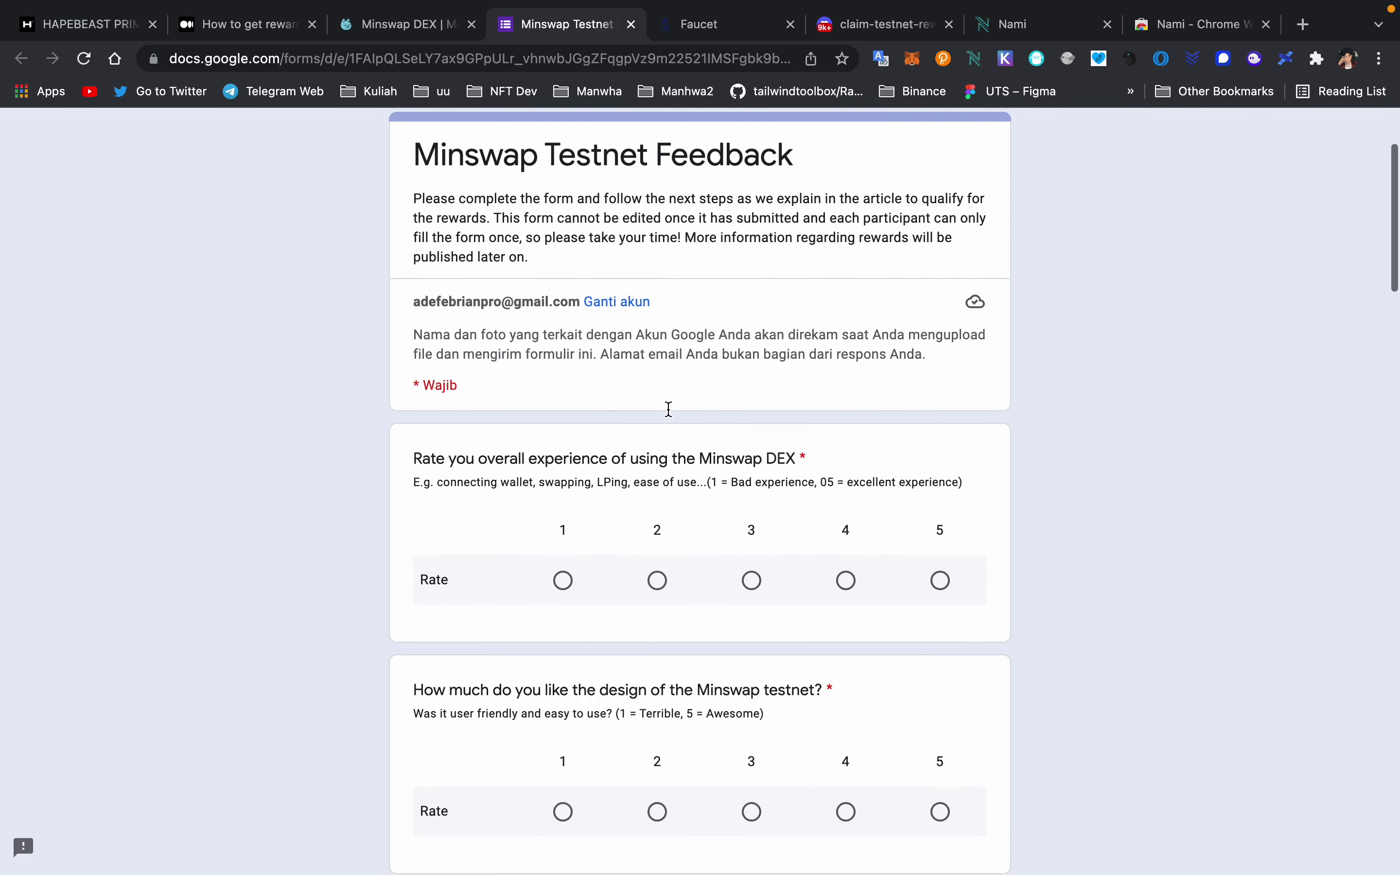
pyautogui.scroll(1, 670, 413)
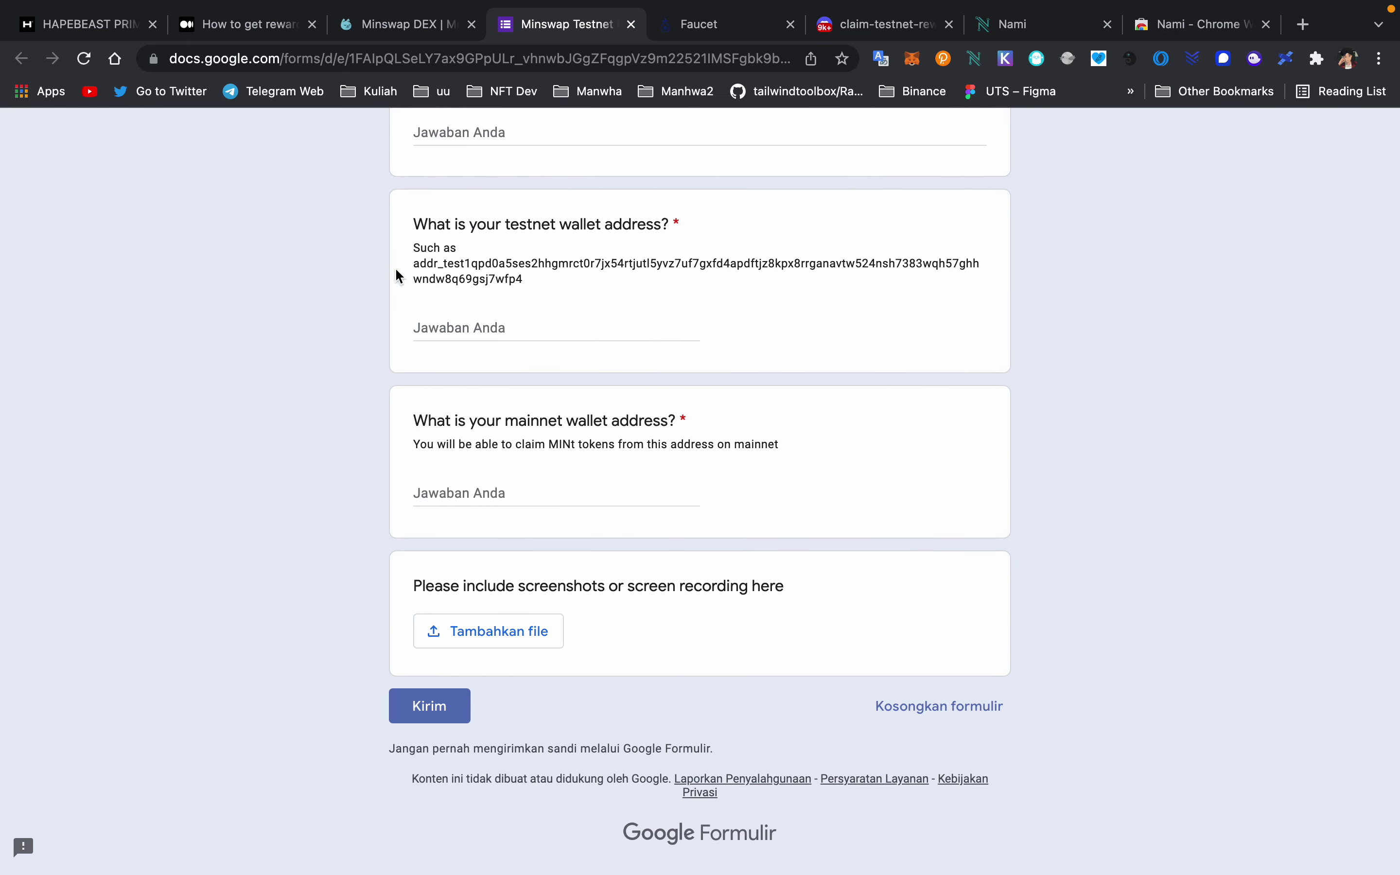
pyautogui.scroll(1, 486, 258)
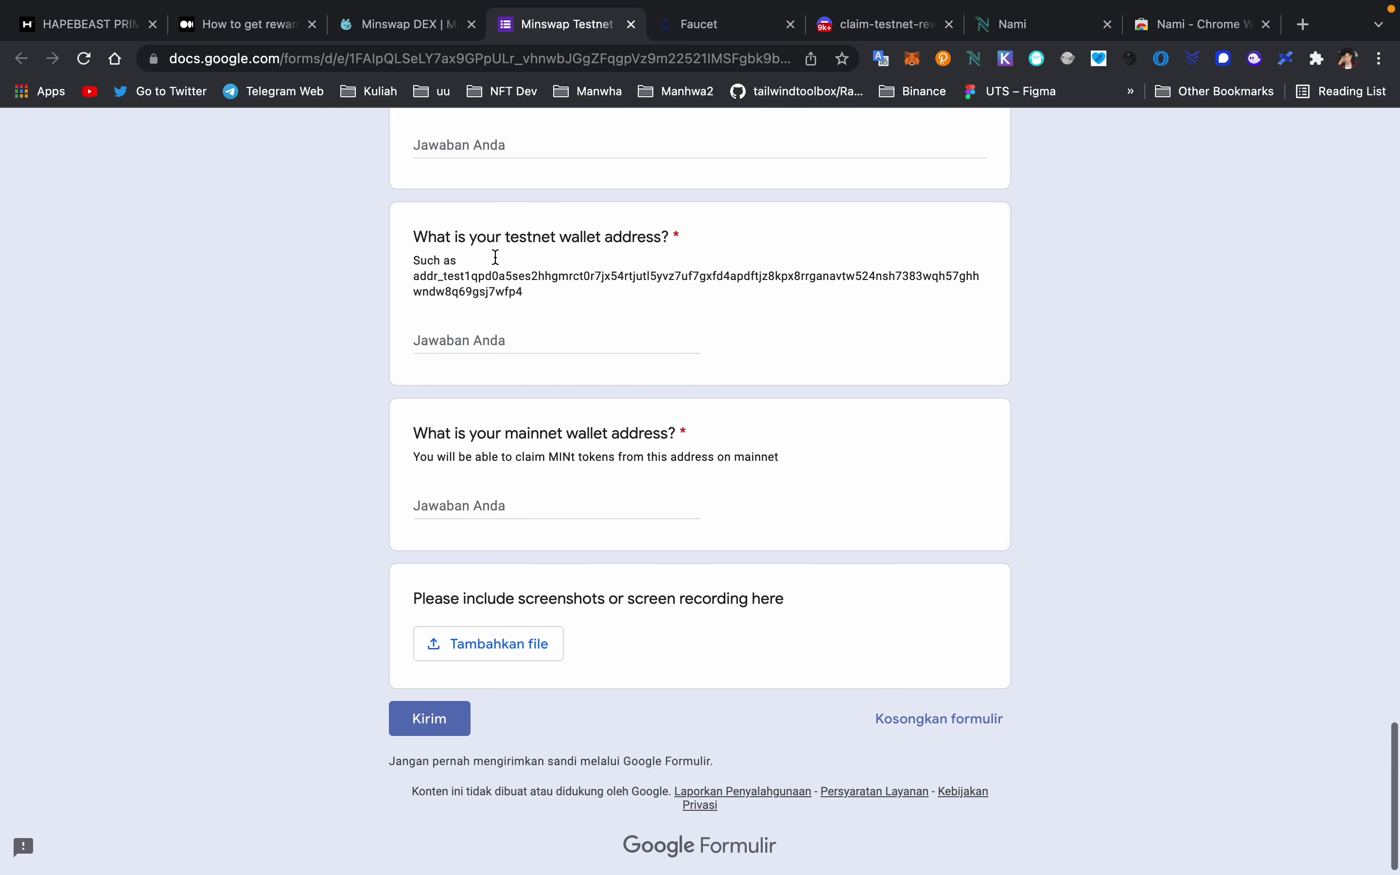
pyautogui.scroll(1, 495, 256)
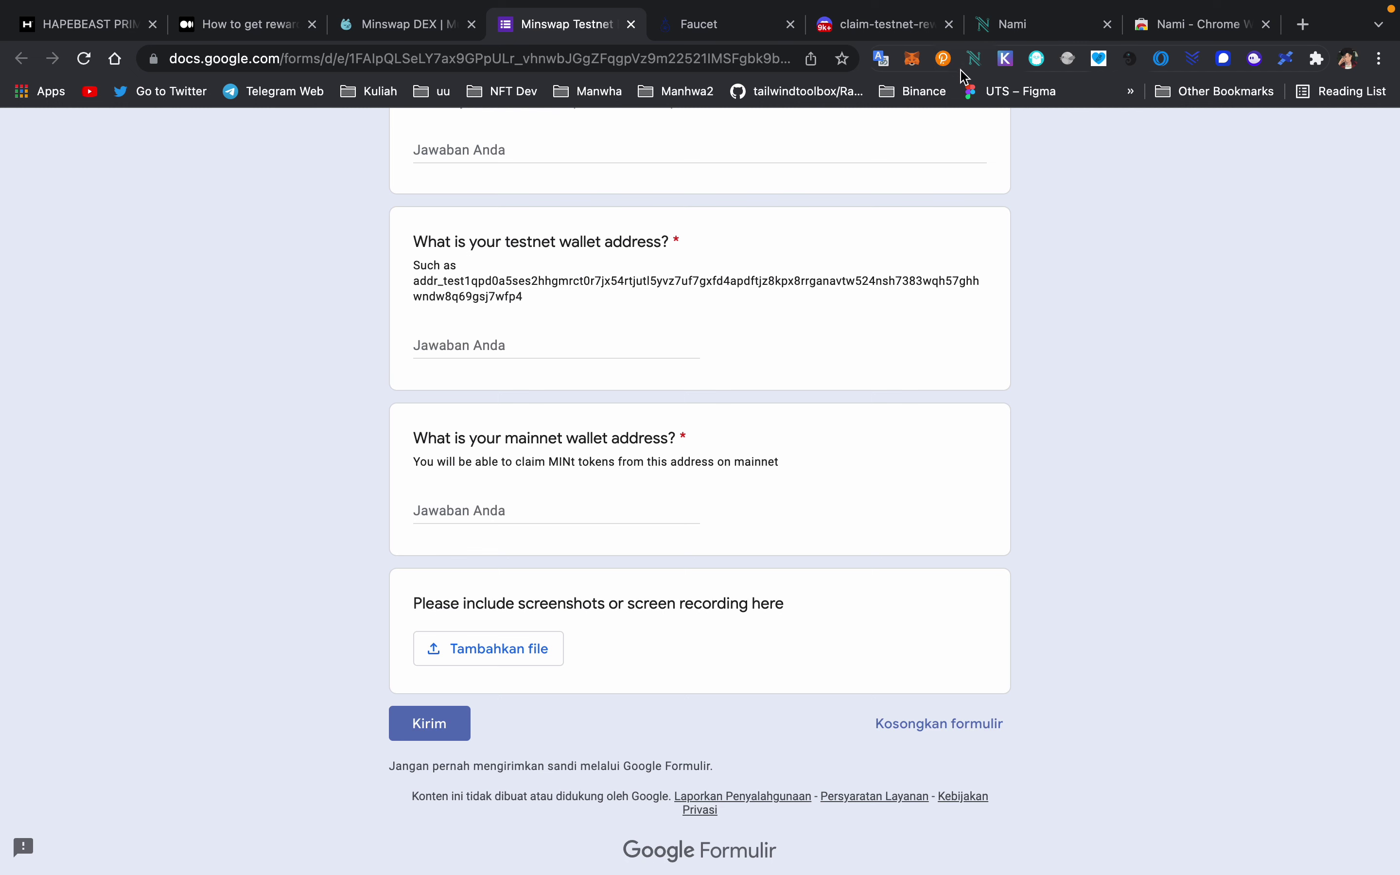
# - Switch Nami to mainnet and paste its receiving address into the mainnet wallet address answer
pyautogui.click(973, 60)
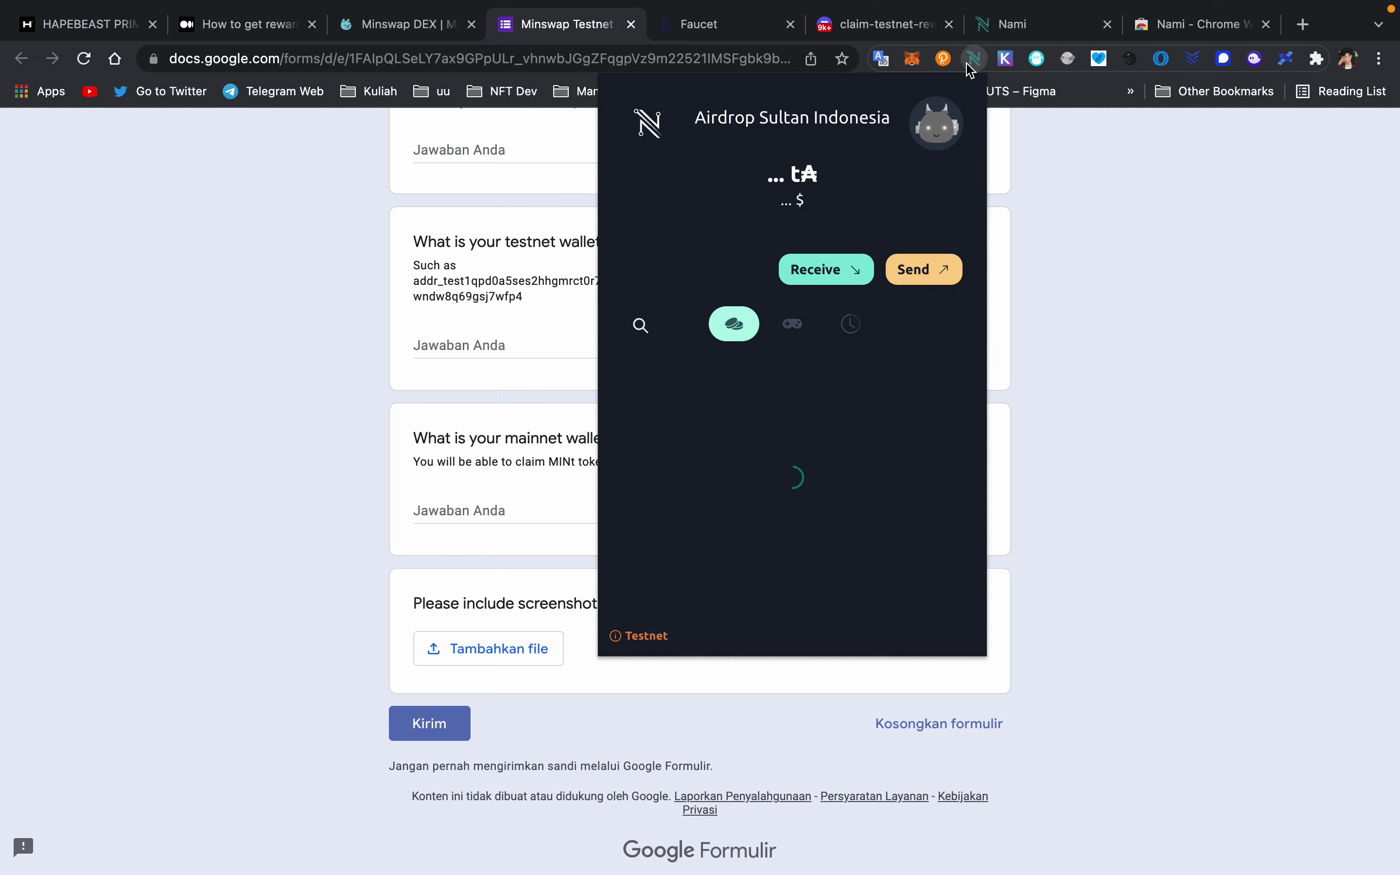
pyautogui.click(947, 117)
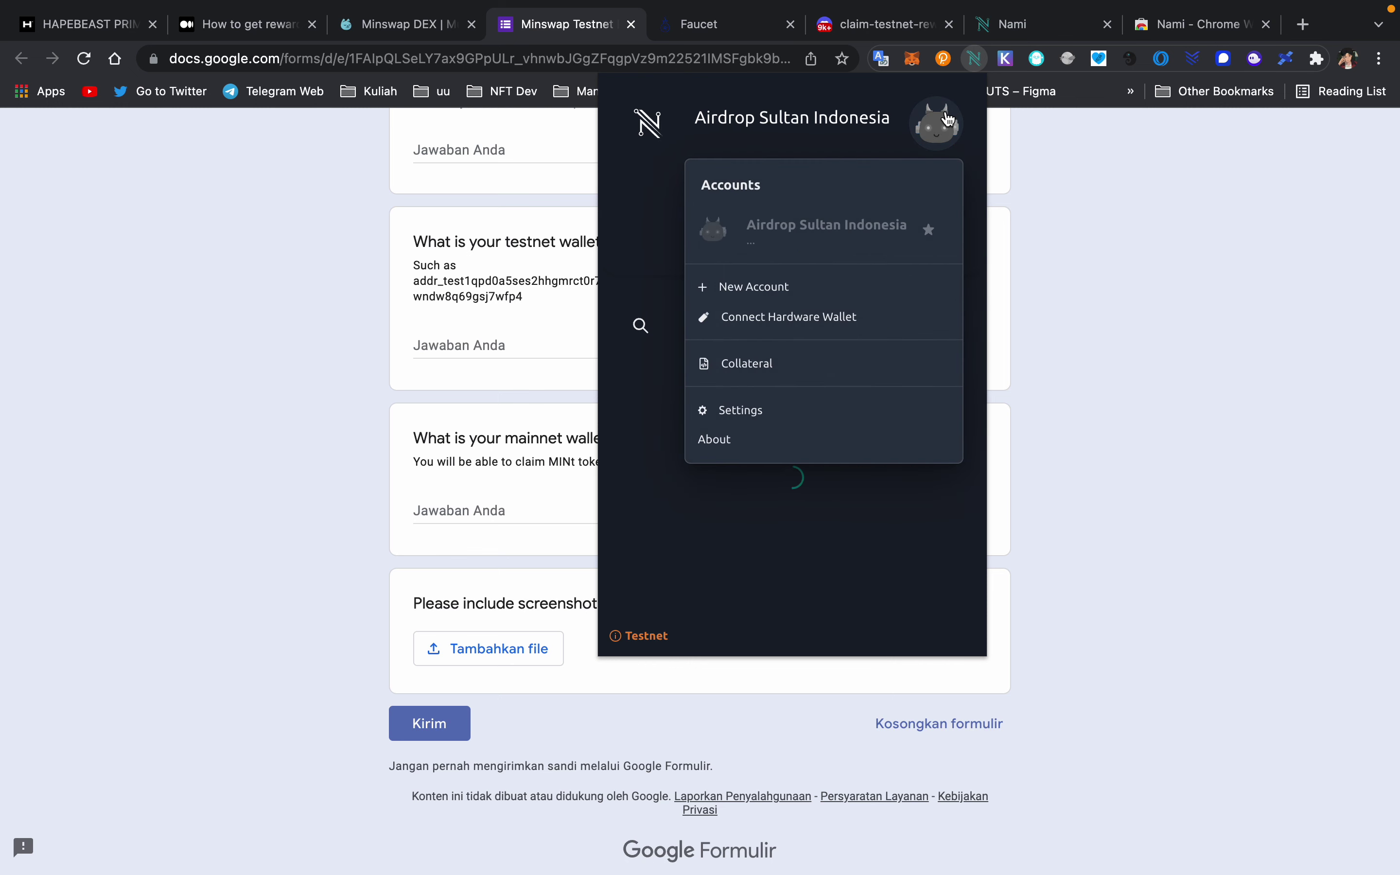
pyautogui.click(755, 421)
pyautogui.click(758, 346)
pyautogui.click(792, 240)
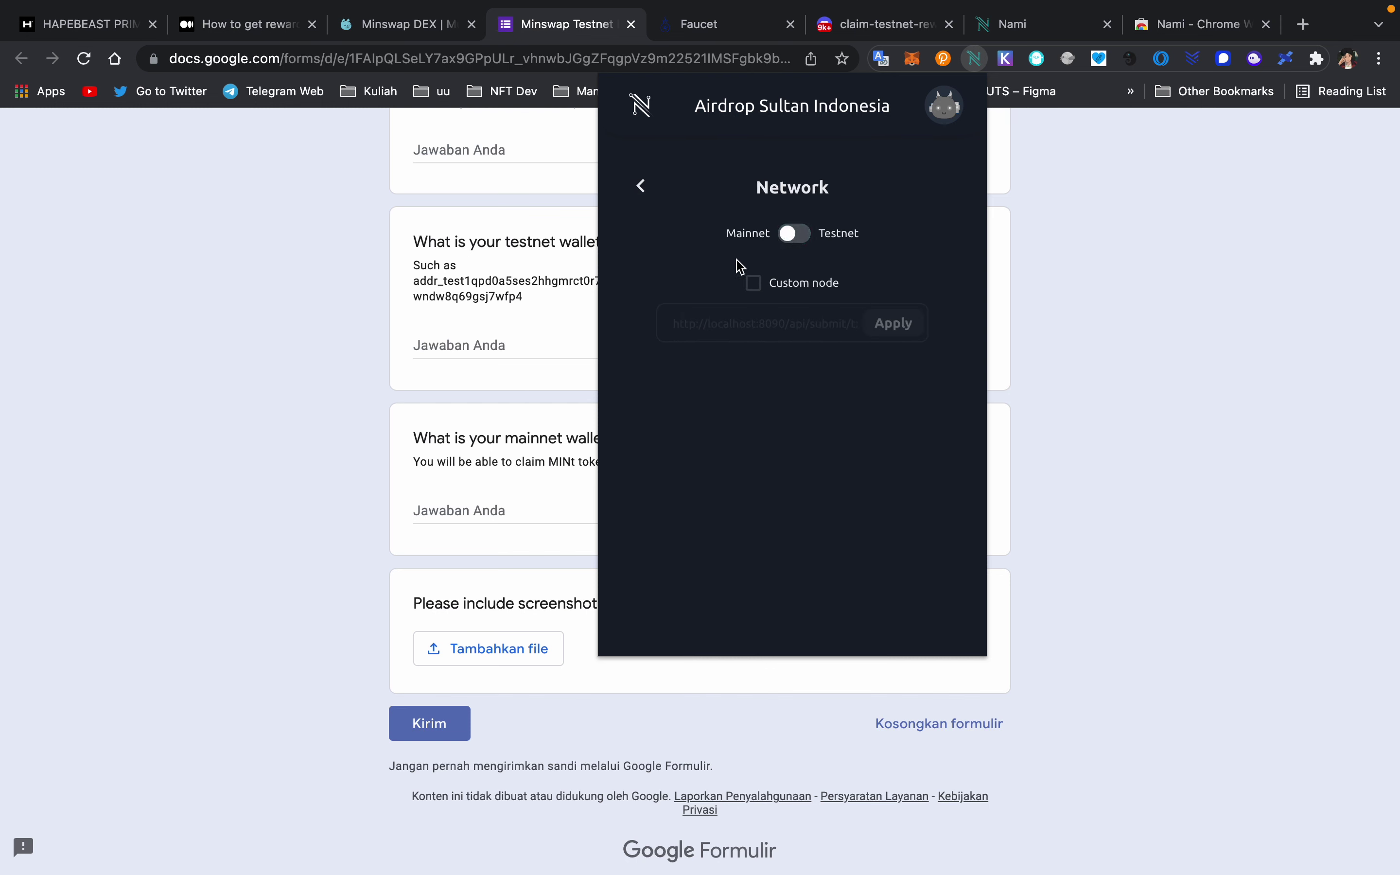
pyautogui.click(641, 185)
pyautogui.click(641, 185)
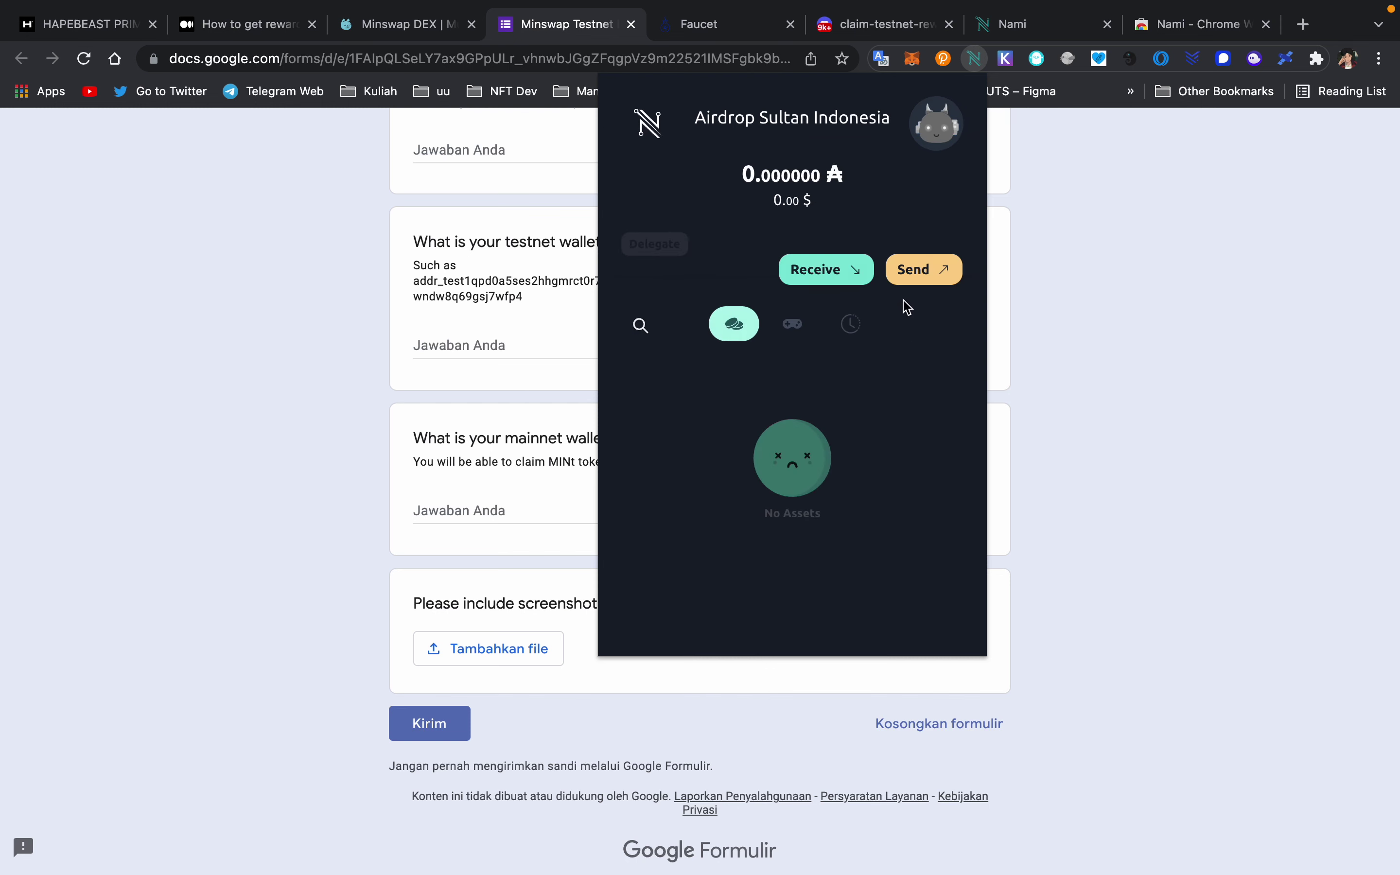
pyautogui.click(824, 271)
pyautogui.click(857, 531)
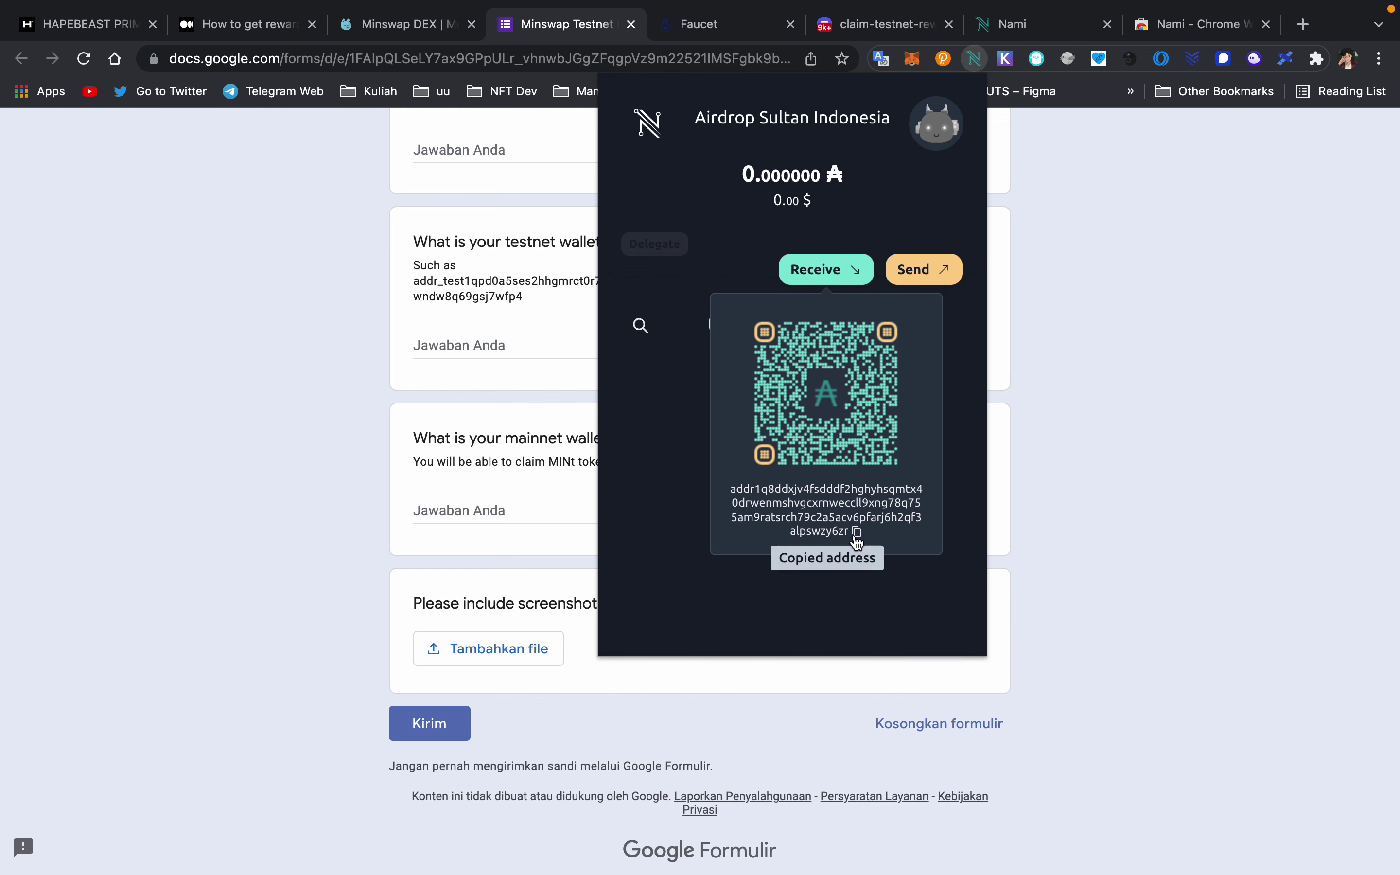
pyautogui.click(1165, 463)
pyautogui.click(480, 511)
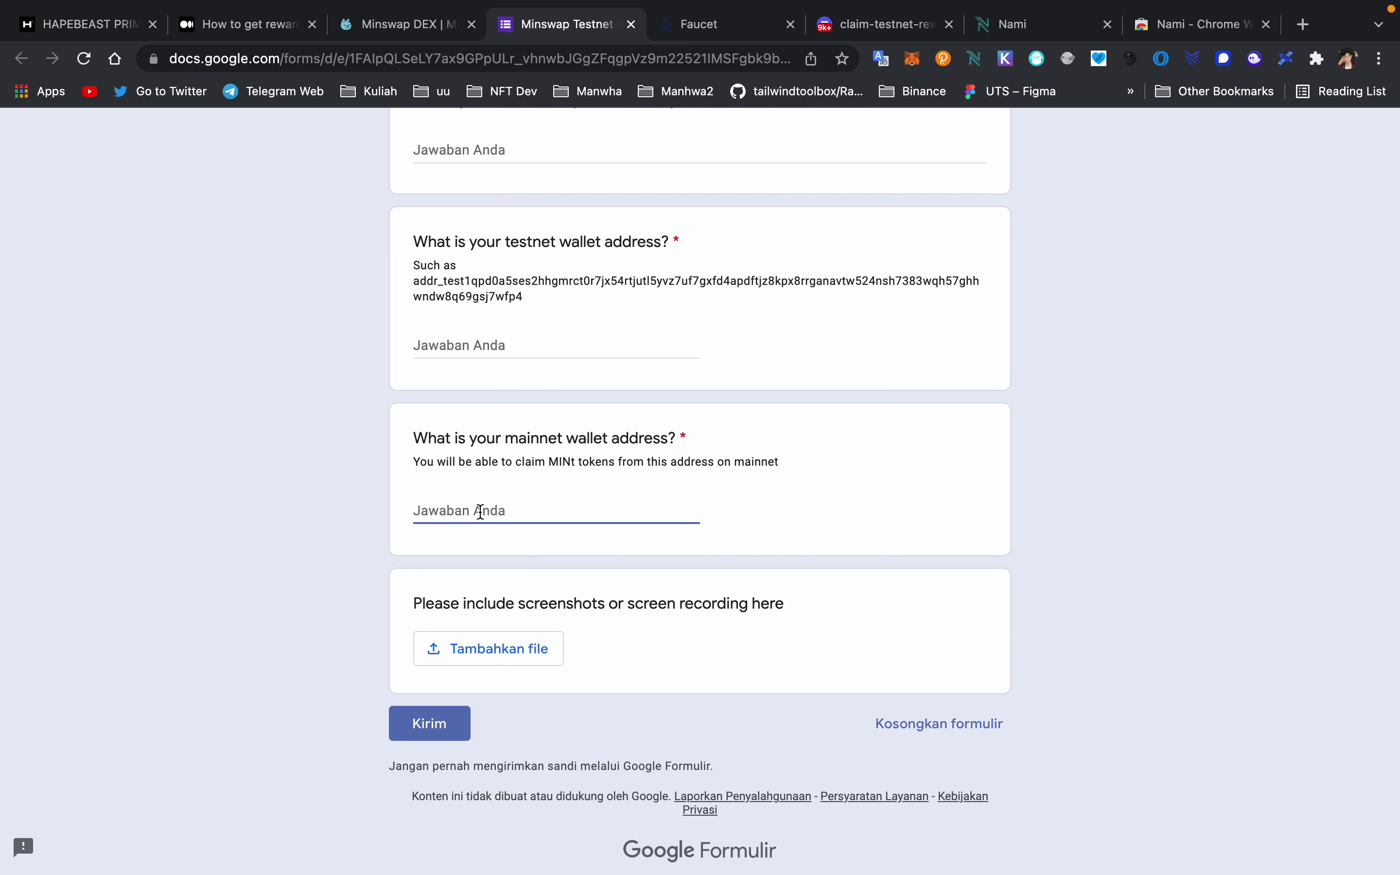
pyautogui.press('super+v')
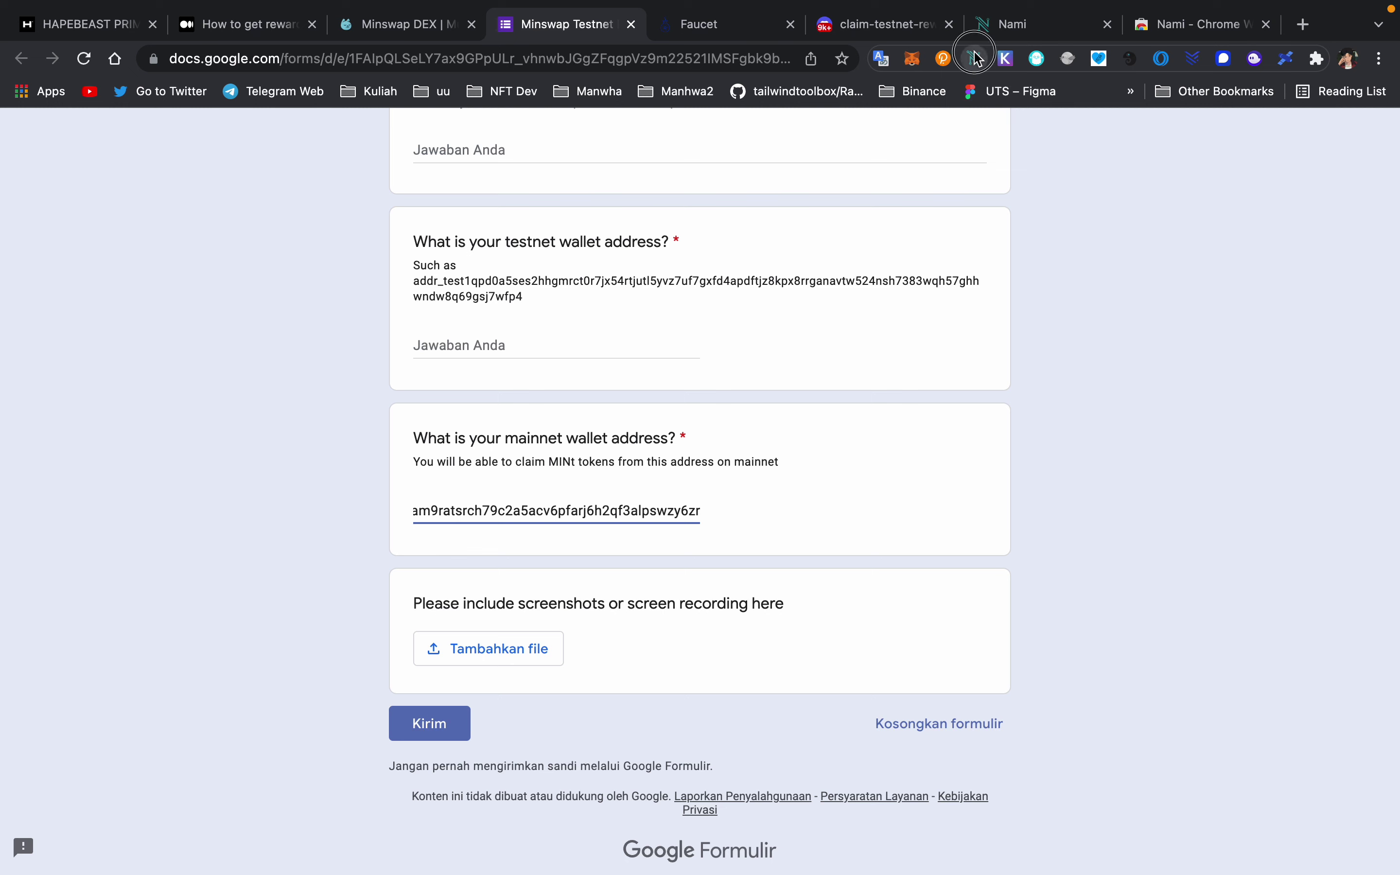
# - Switch Nami back to testnet, copy the testnet receiving address, and select the testnet address question
pyautogui.click(975, 59)
pyautogui.click(955, 126)
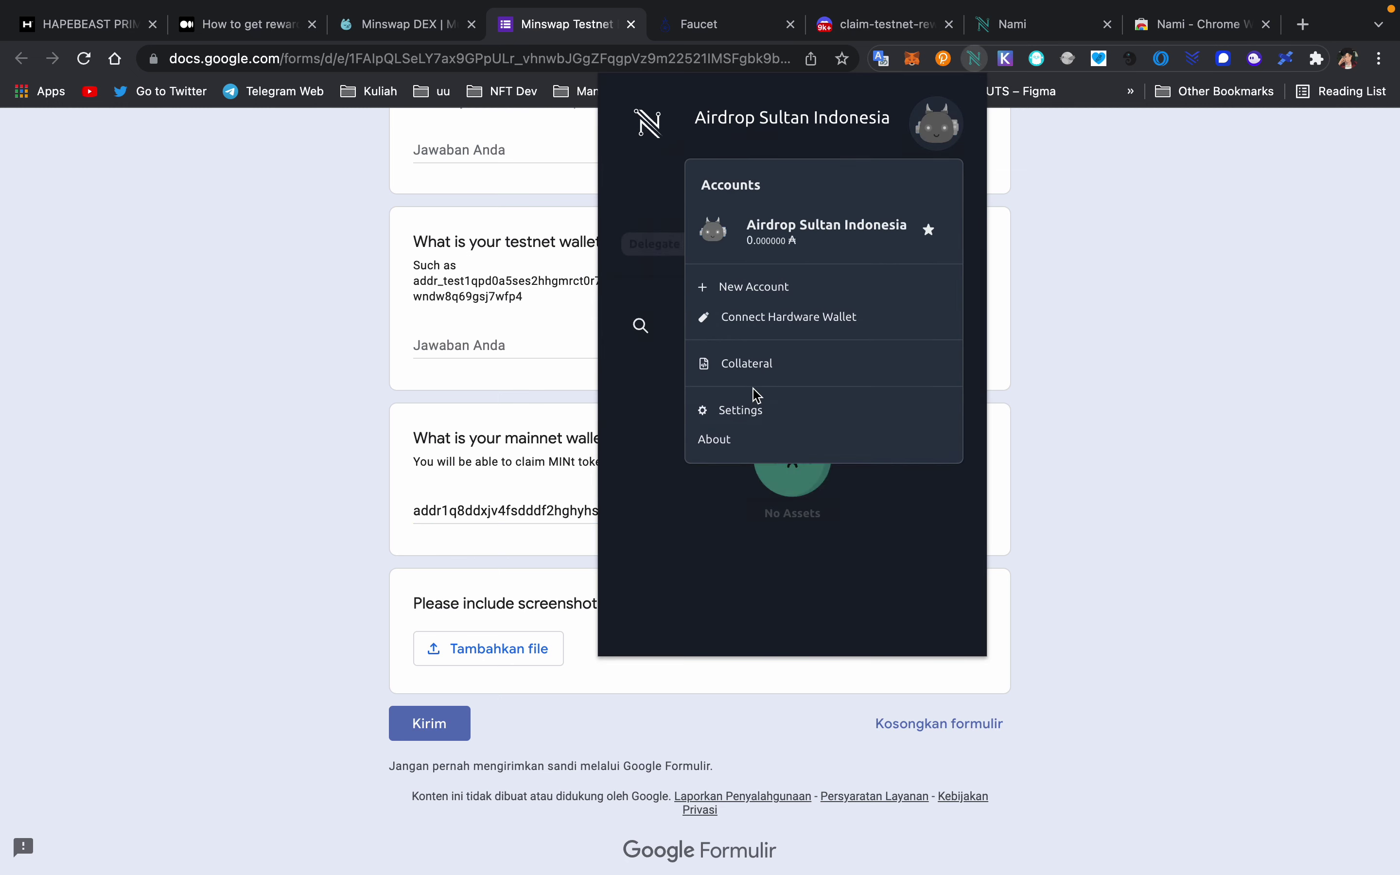
pyautogui.click(746, 408)
pyautogui.click(730, 359)
pyautogui.click(795, 233)
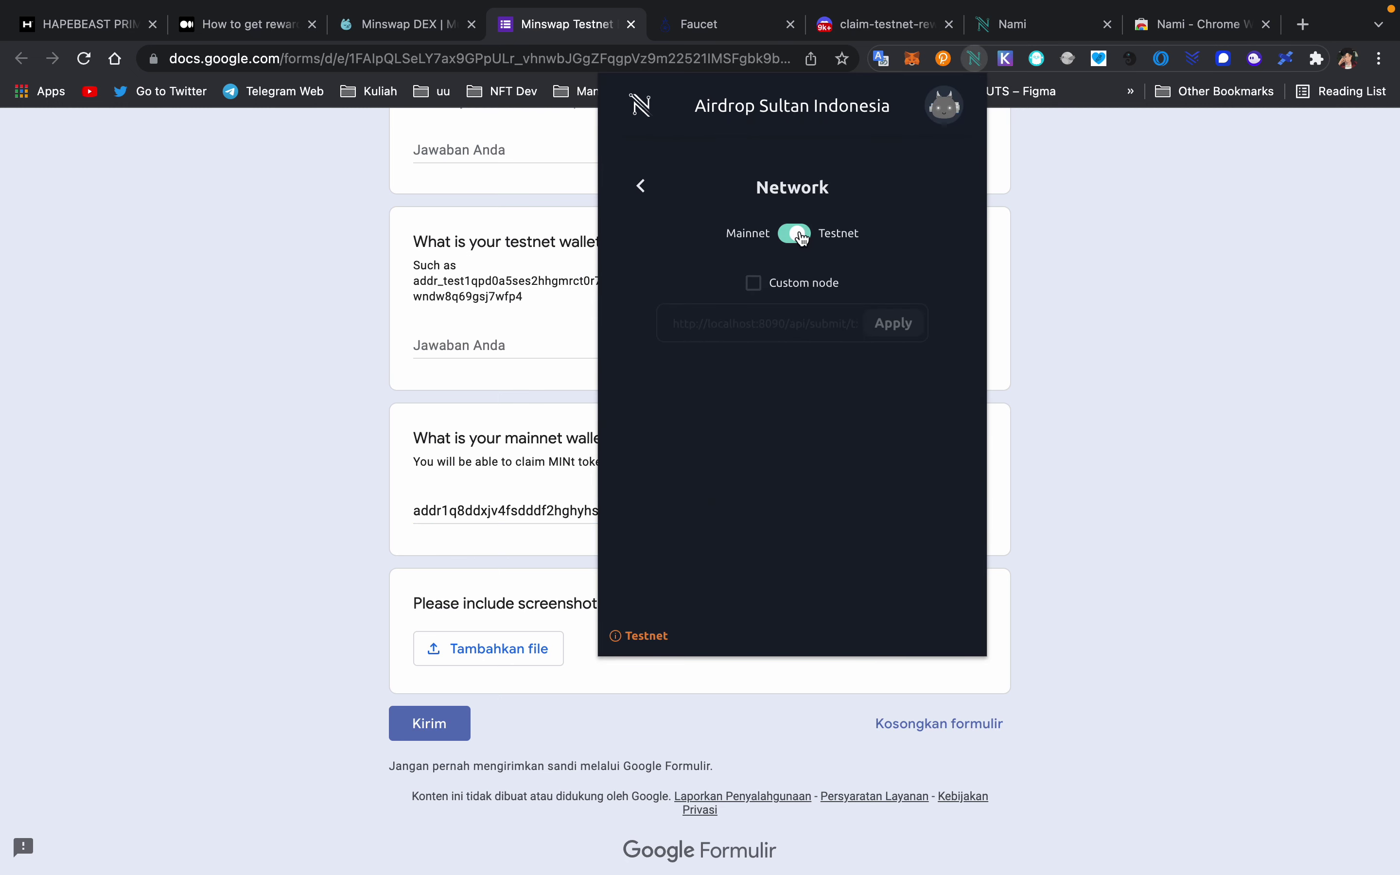
pyautogui.click(641, 186)
pyautogui.click(642, 186)
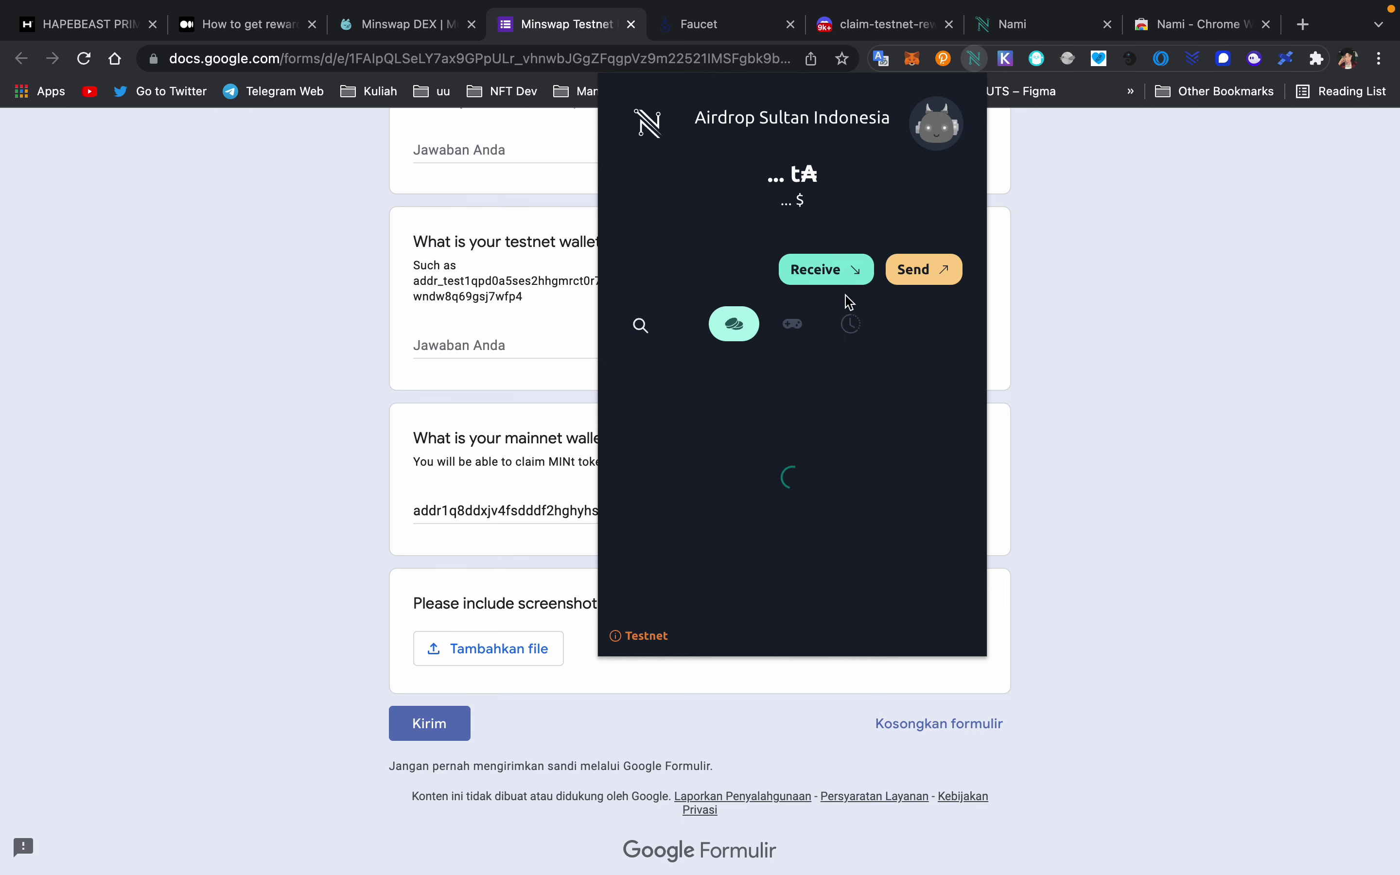
pyautogui.click(839, 272)
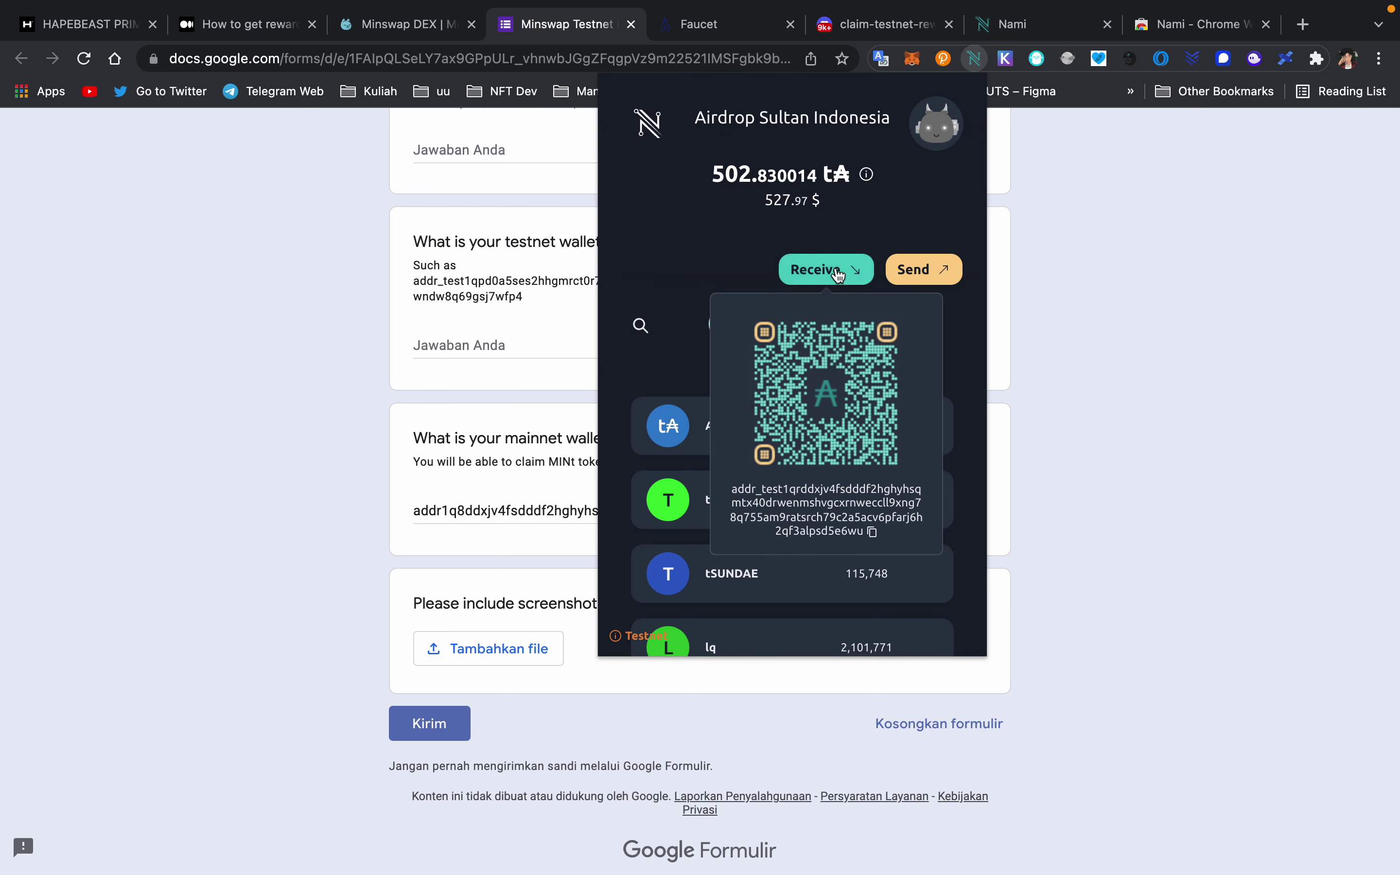
pyautogui.scroll(-3, 877, 484)
pyautogui.click(872, 426)
pyautogui.click(1279, 352)
pyautogui.click(525, 337)
# - Paste the testnet address into its answer, review the form, and return to the Minswap DEX tab
pyautogui.hotkey('ctrl', 'v')
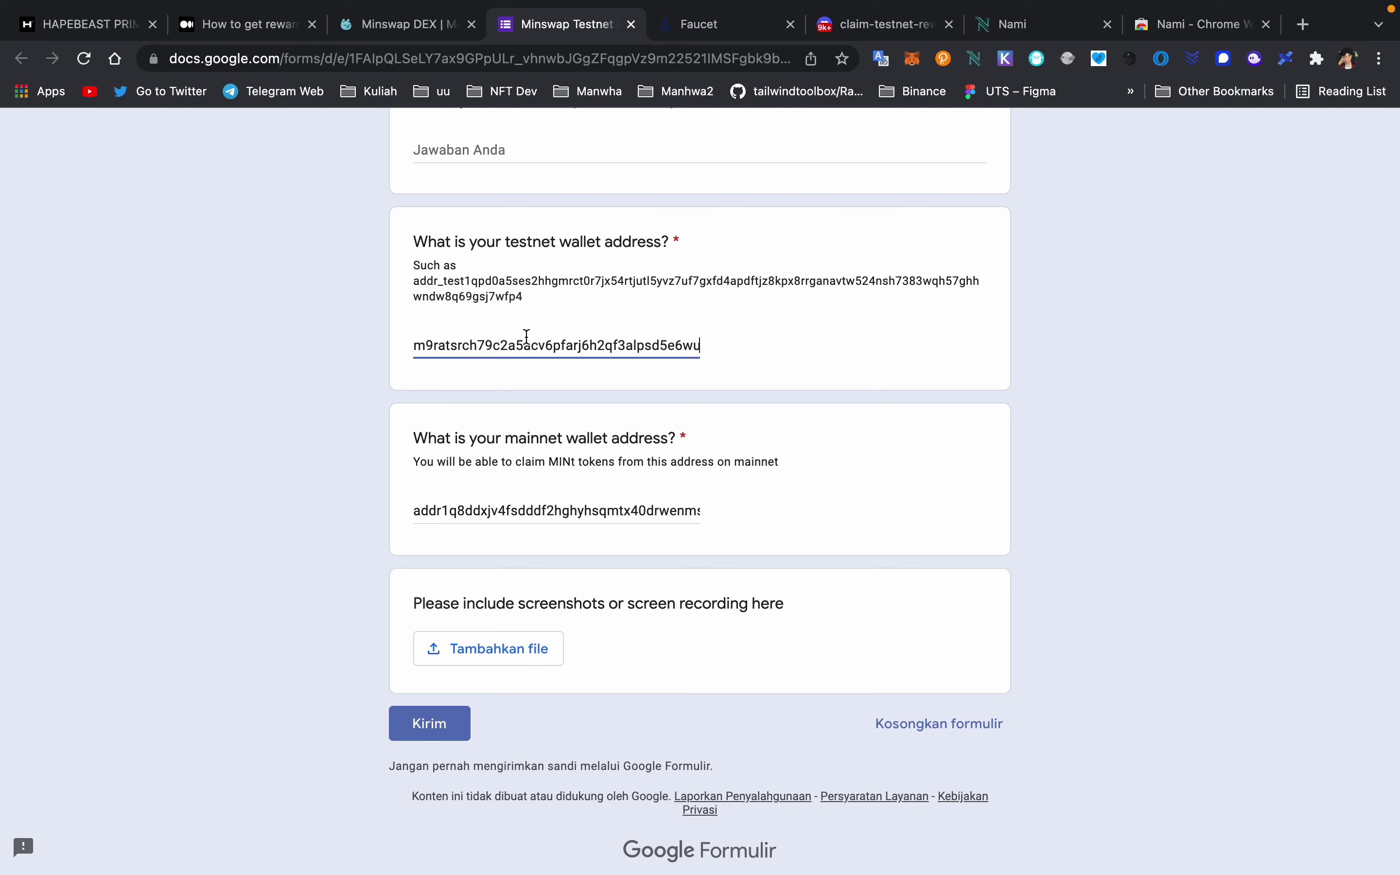
pyautogui.scroll(1, 527, 336)
pyautogui.moveTo(523, 373); pyautogui.dragTo(339, 360)
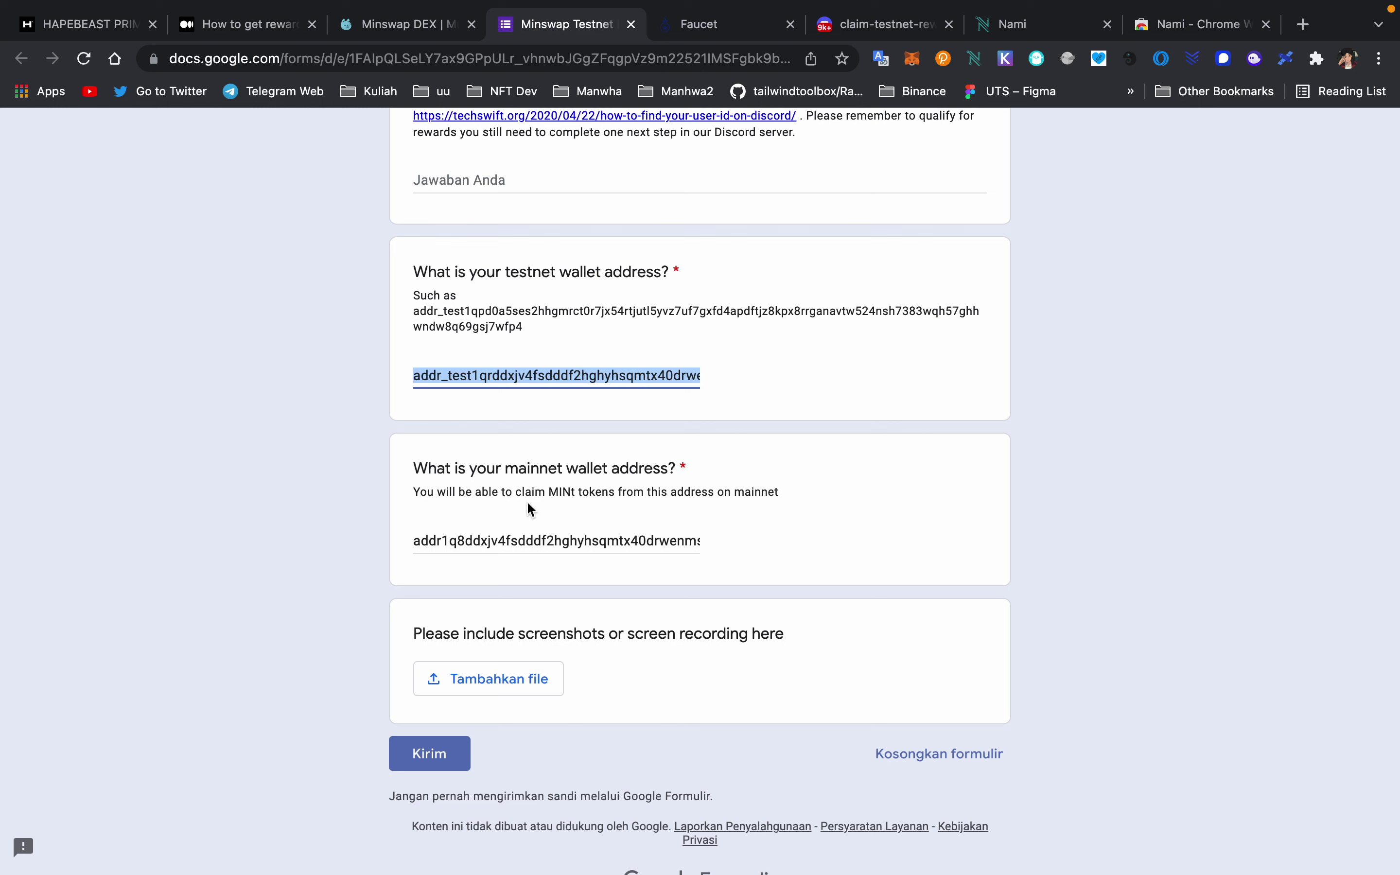
pyautogui.scroll(10, 535, 521)
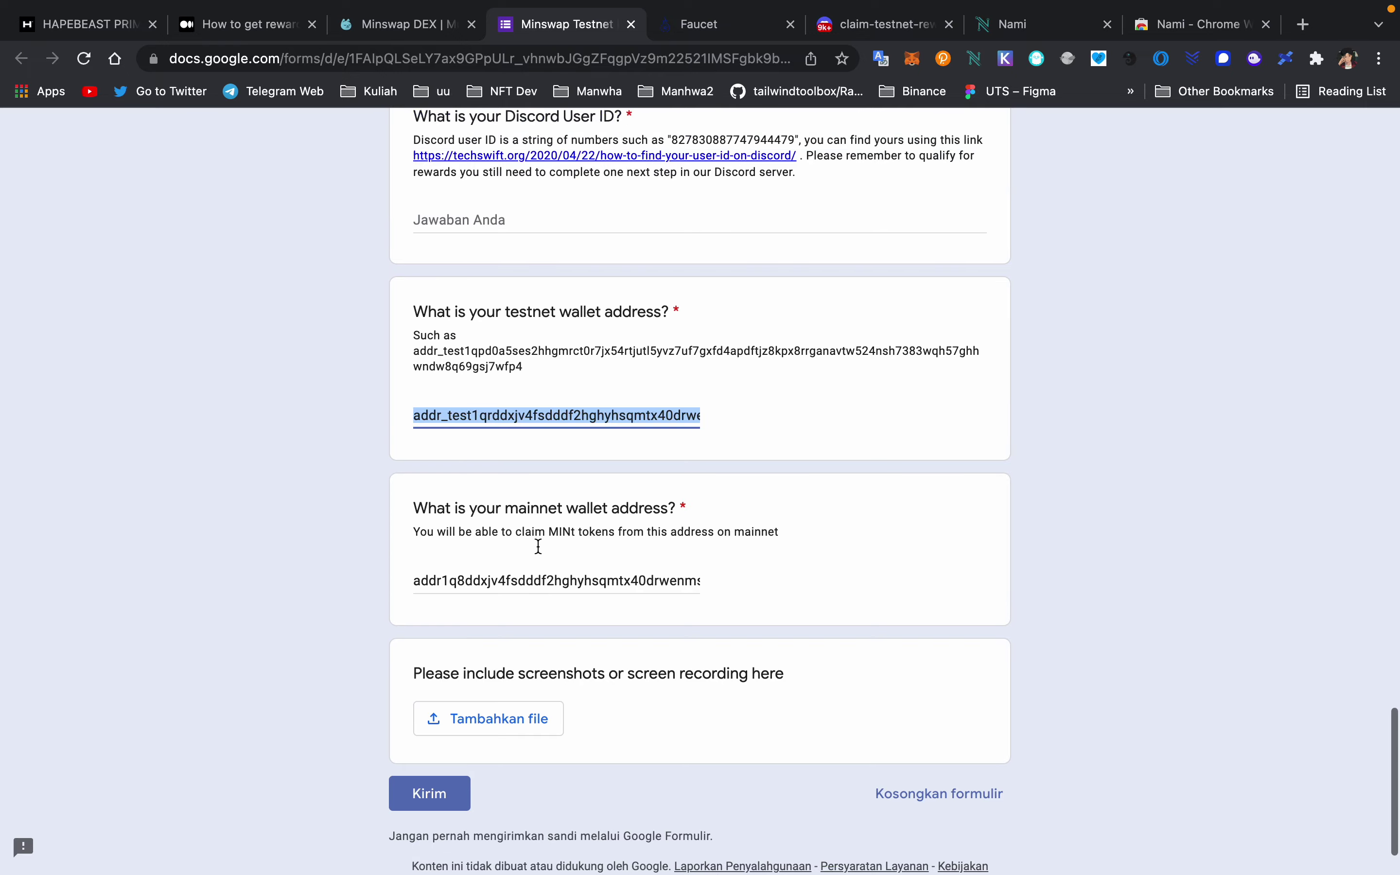
pyautogui.scroll(15, 538, 550)
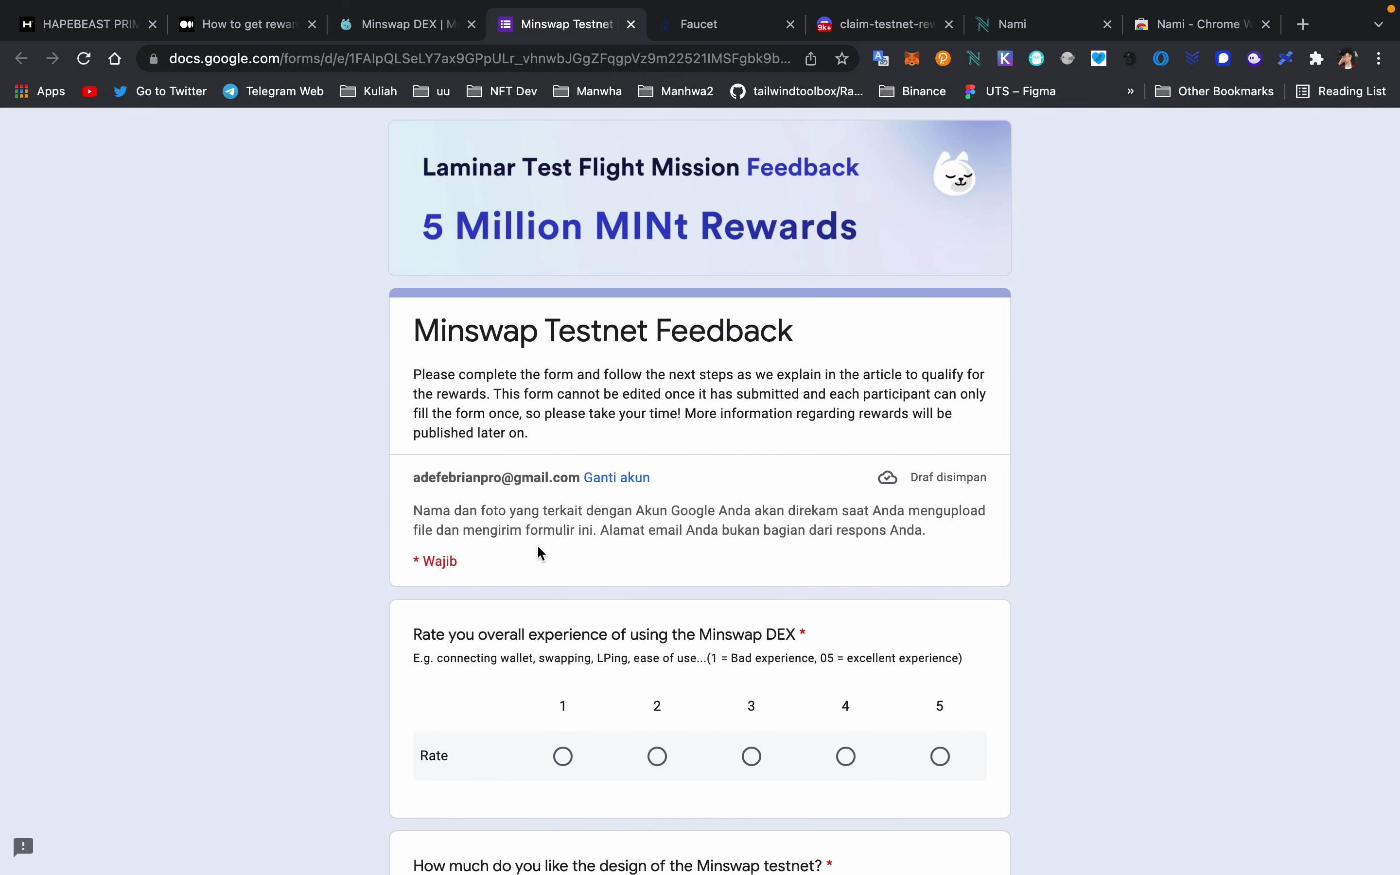
pyautogui.scroll(-2, 539, 553)
pyautogui.scroll(2, 539, 553)
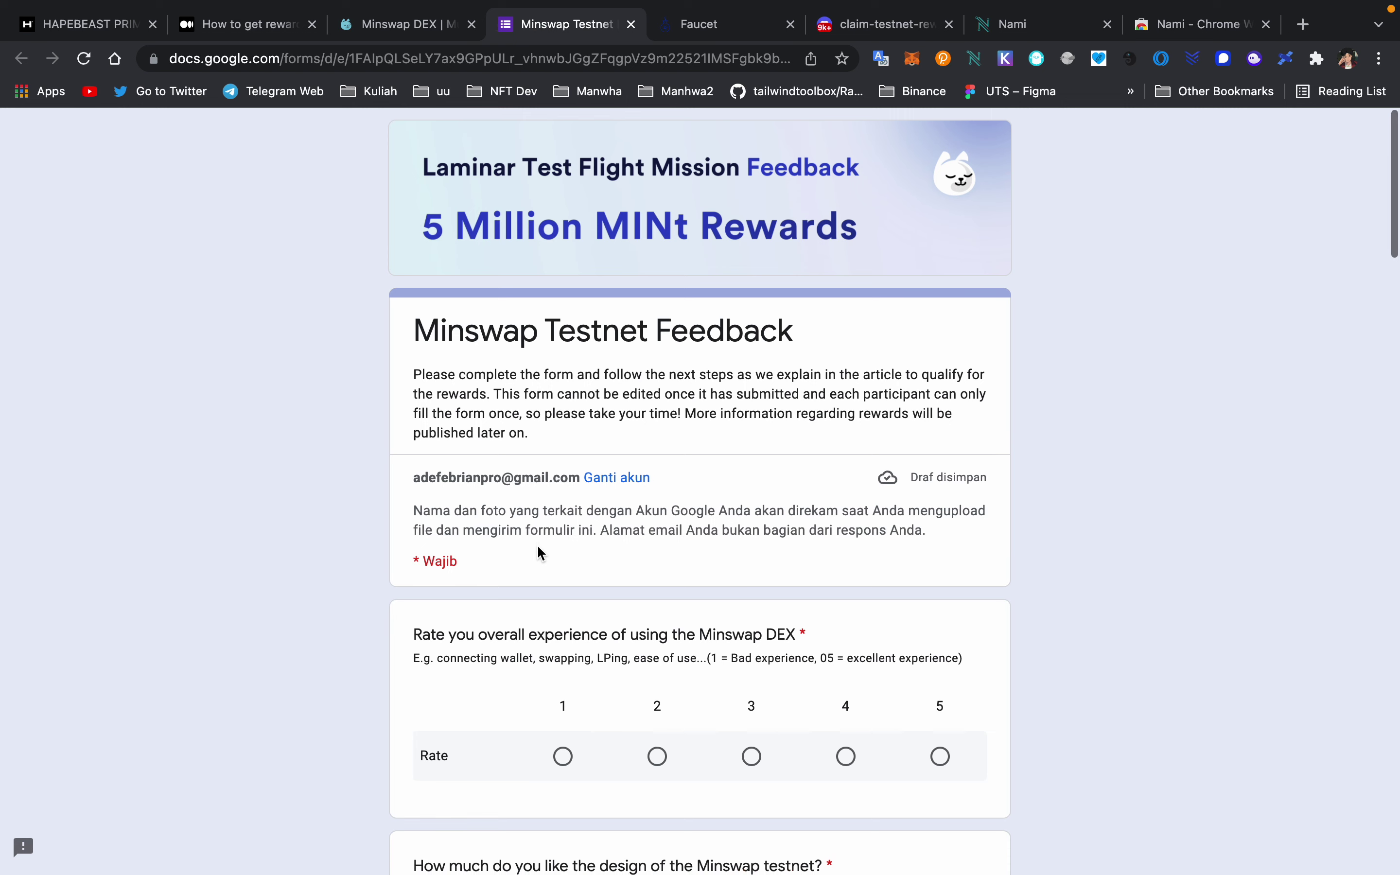
pyautogui.scroll(-5, 538, 550)
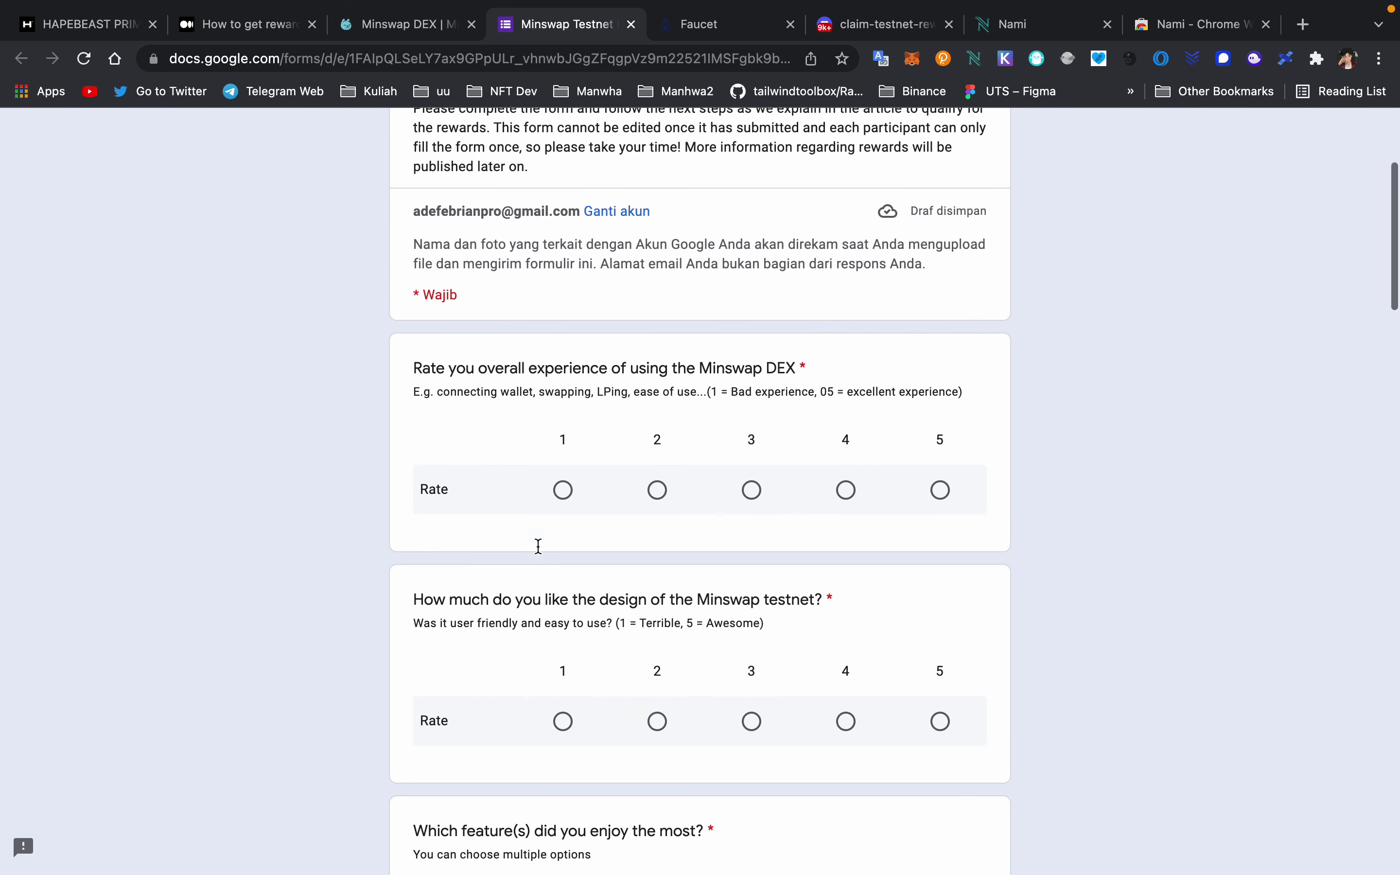
pyautogui.scroll(3, 538, 544)
pyautogui.click(408, 23)
# - Open the add-liquidity form on the Liquidity page, keeping tADA as the first token
pyautogui.click(153, 382)
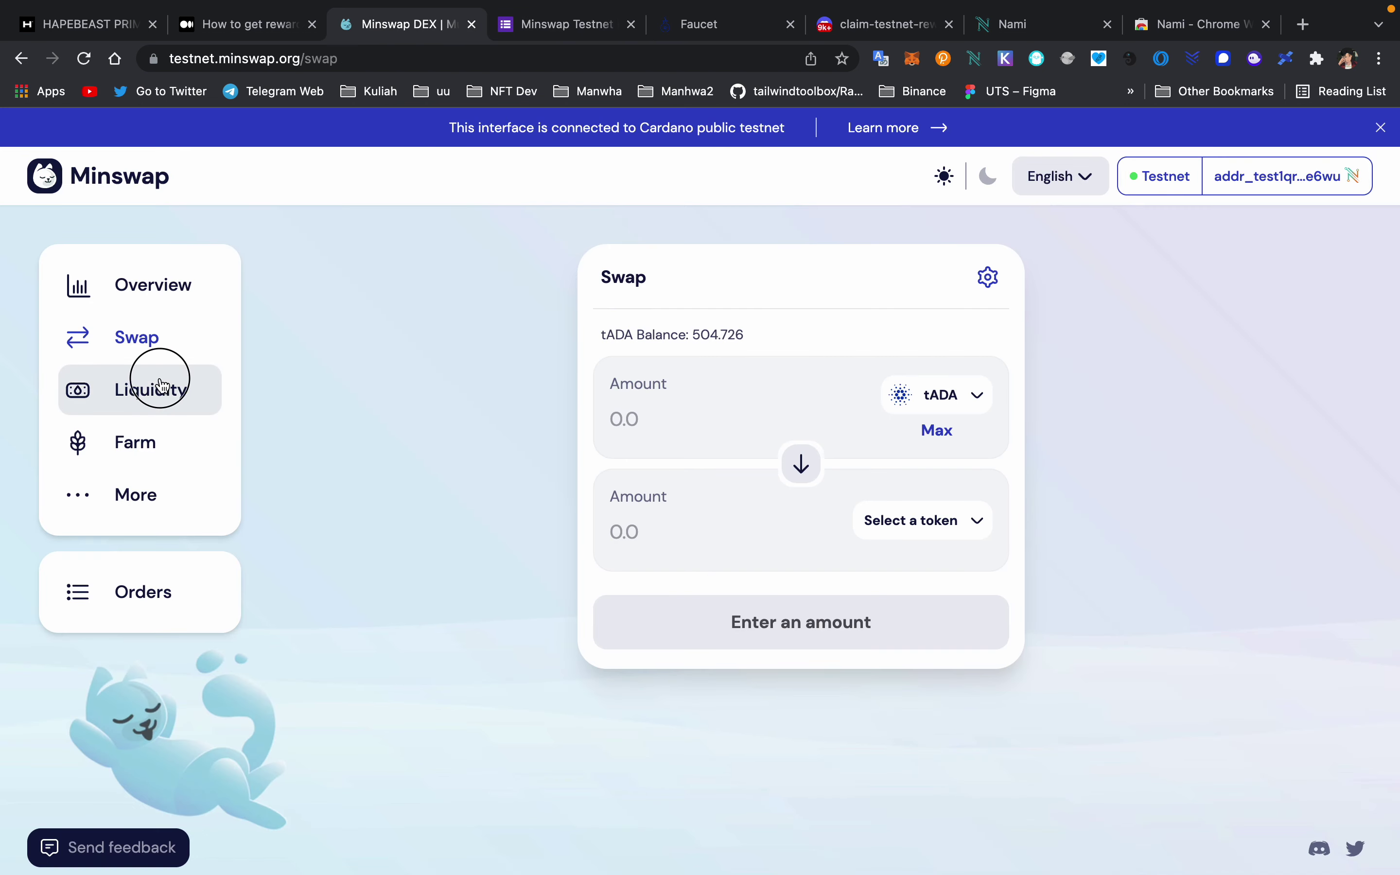
pyautogui.click(873, 352)
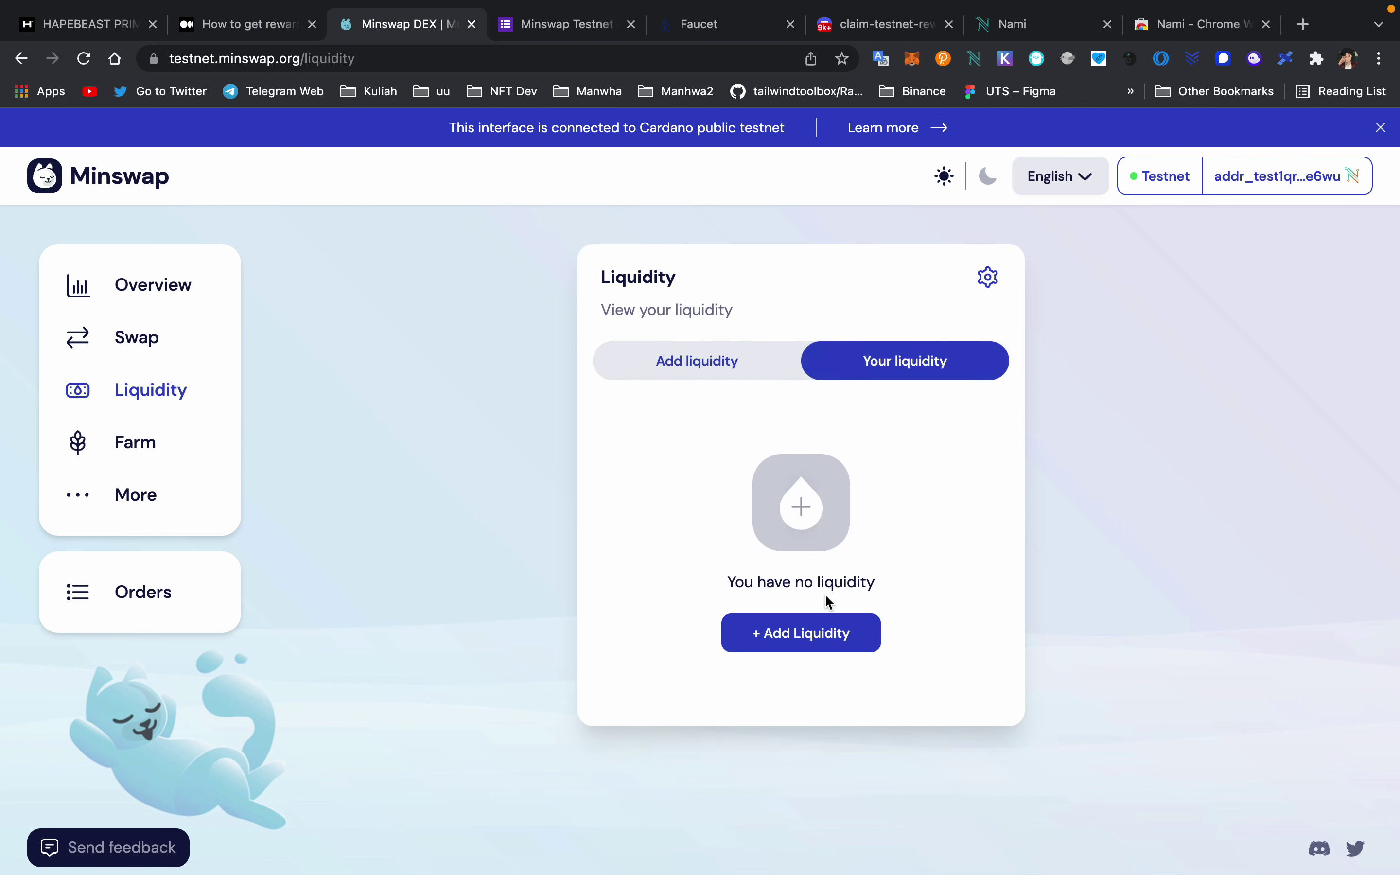
pyautogui.click(821, 637)
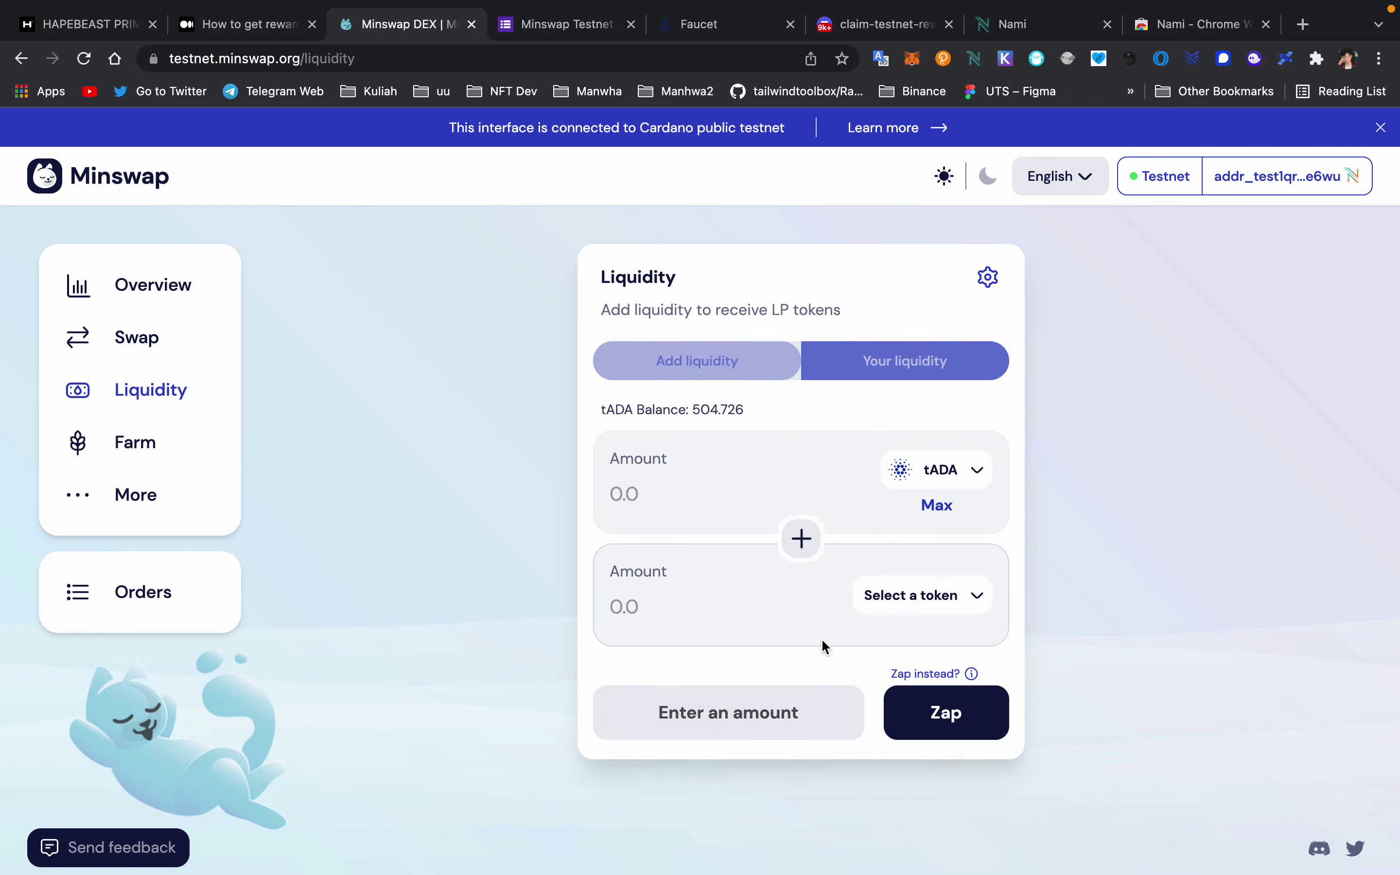
pyautogui.click(942, 485)
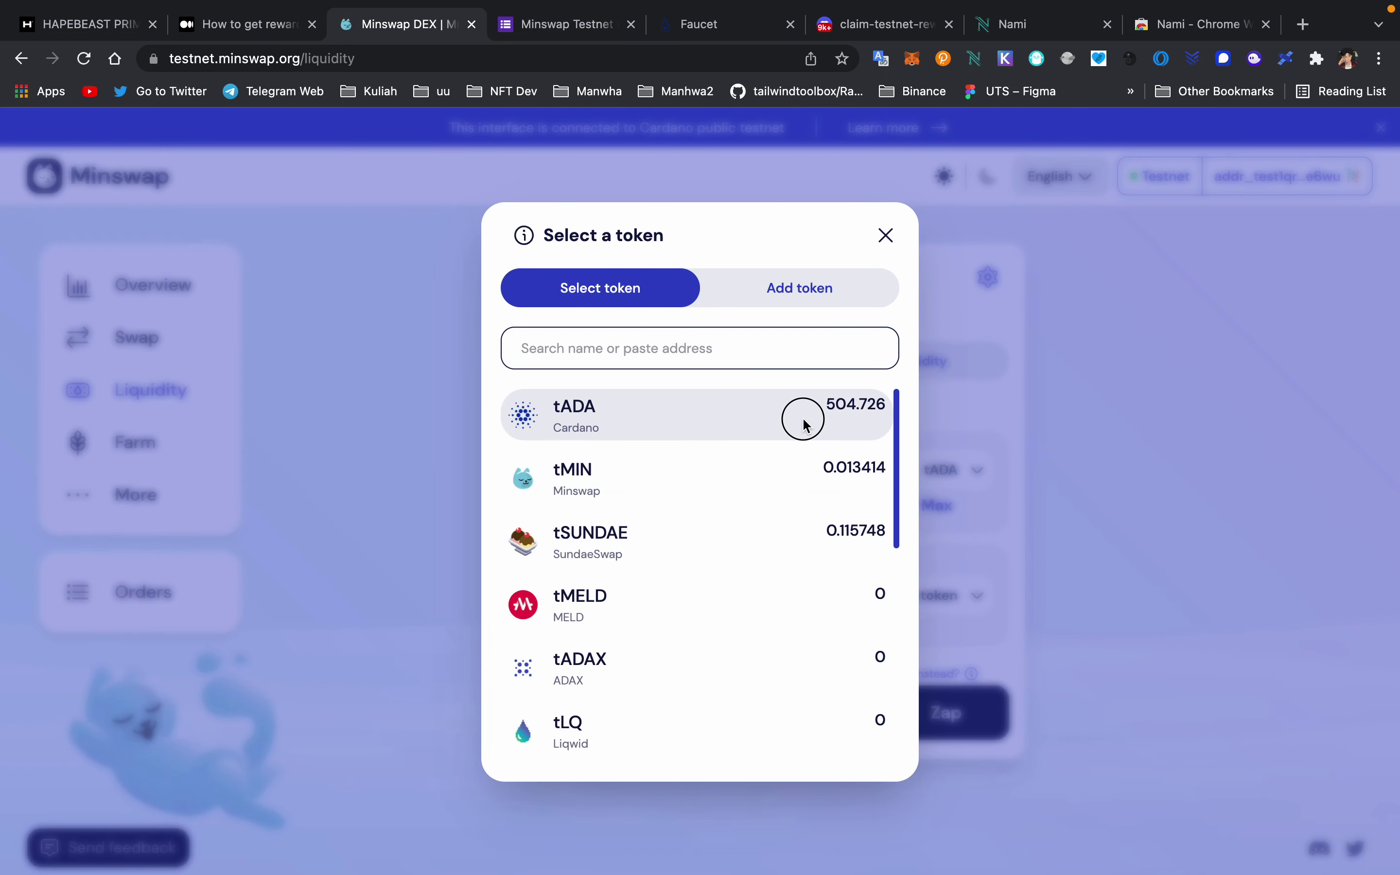
pyautogui.click(982, 473)
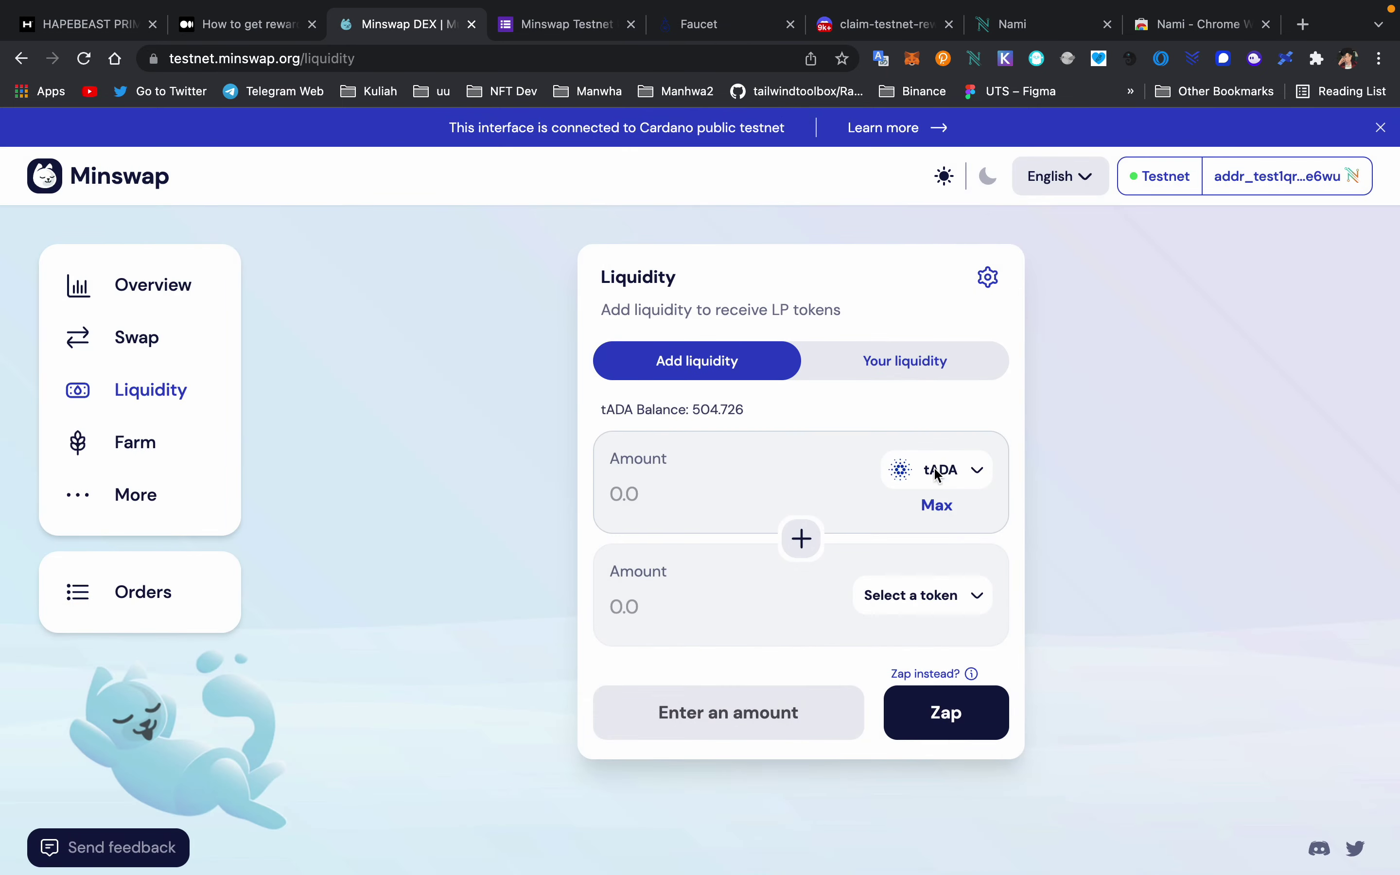
pyautogui.click(934, 467)
pyautogui.click(969, 453)
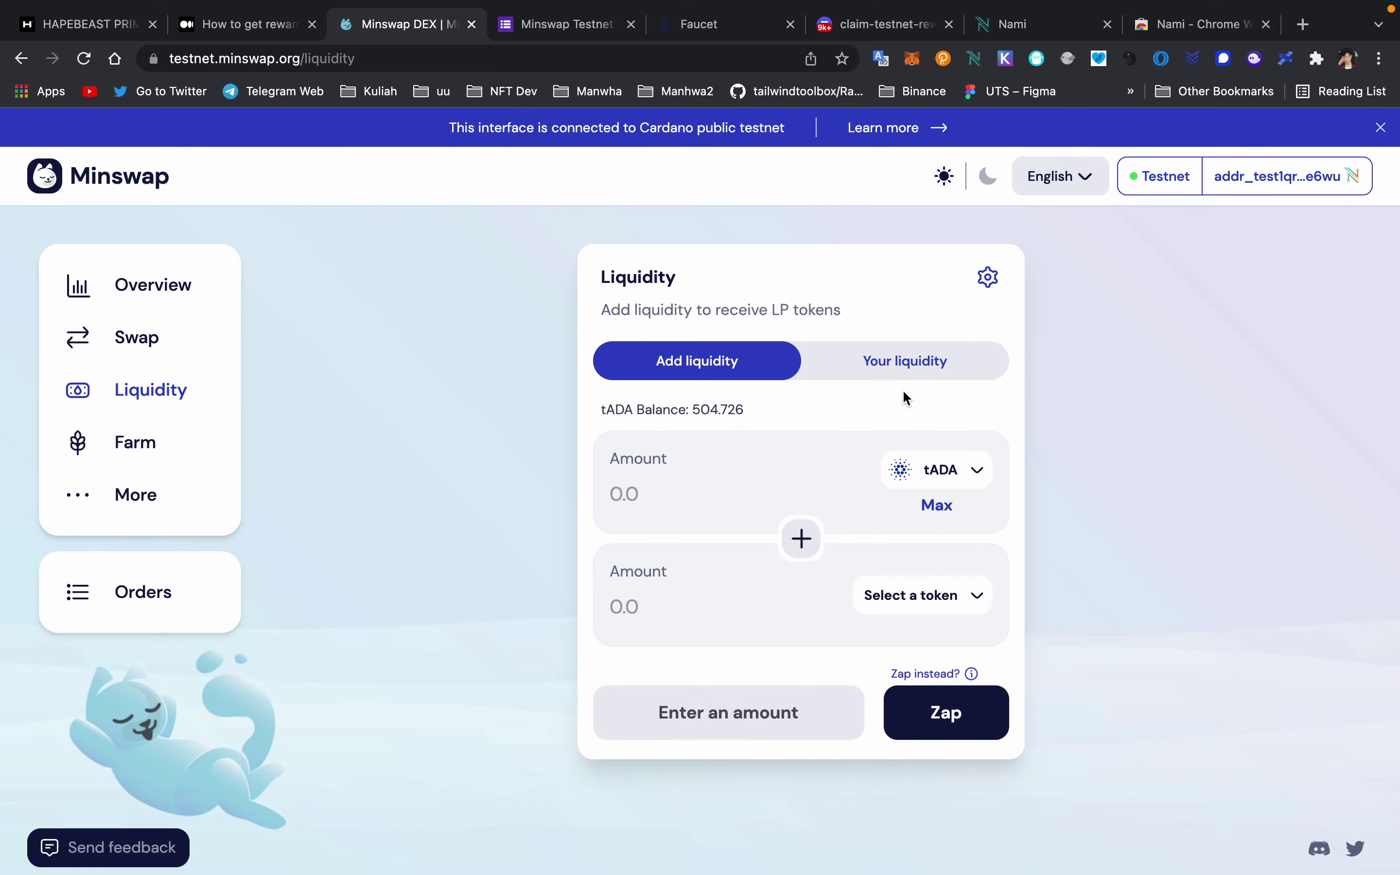
# - Pair tADA with 0.1 tSUNDAE and submit the liquidity deposit
pyautogui.click(922, 598)
pyautogui.click(773, 535)
pyautogui.click(677, 620)
pyautogui.write('0.1')
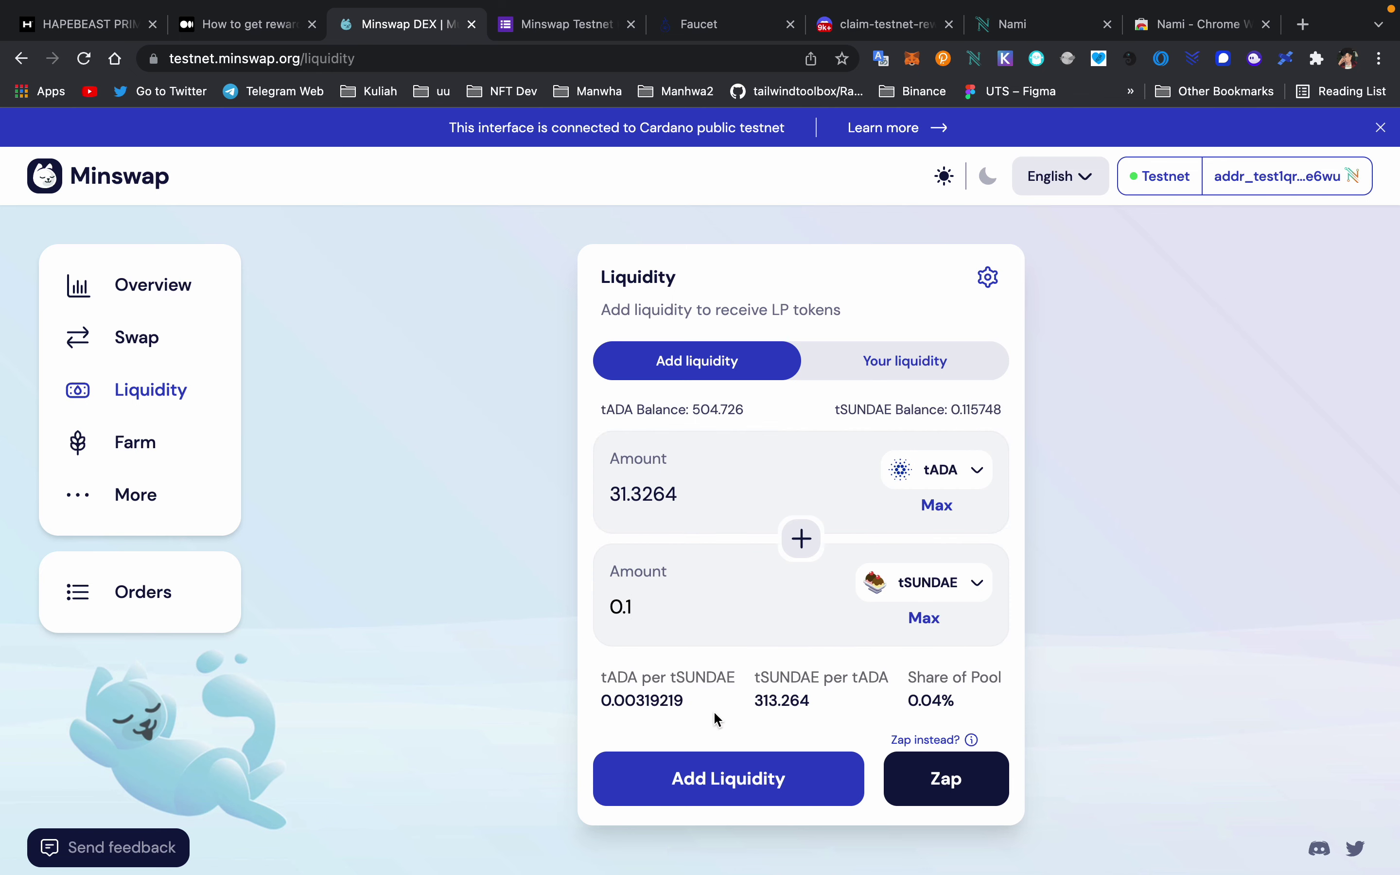
pyautogui.click(763, 777)
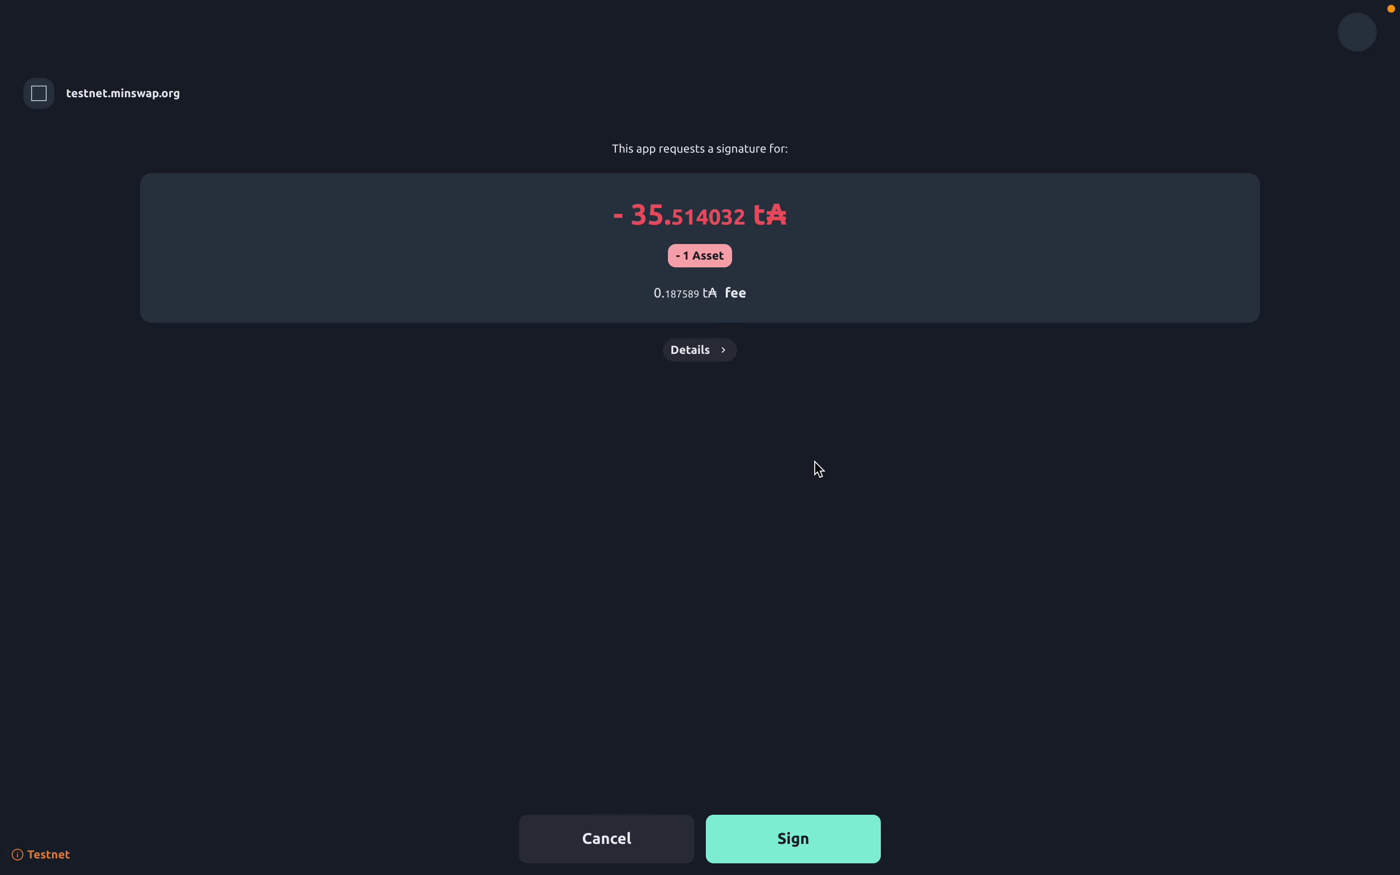
# - Sign the 35.514032 tADA liquidity transaction in Nami with the wallet password
pyautogui.click(794, 838)
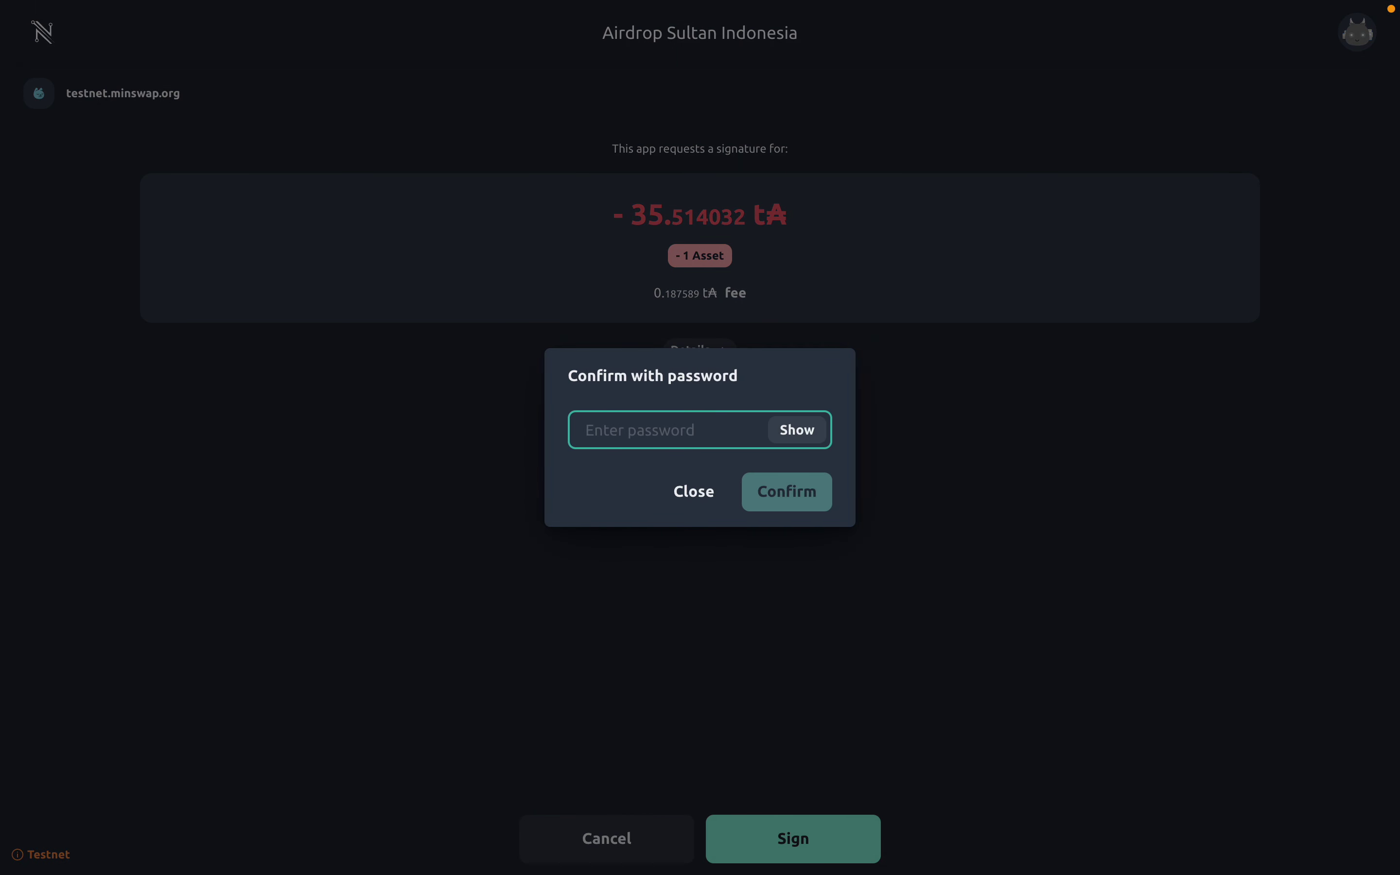
pyautogui.write('••••••••')
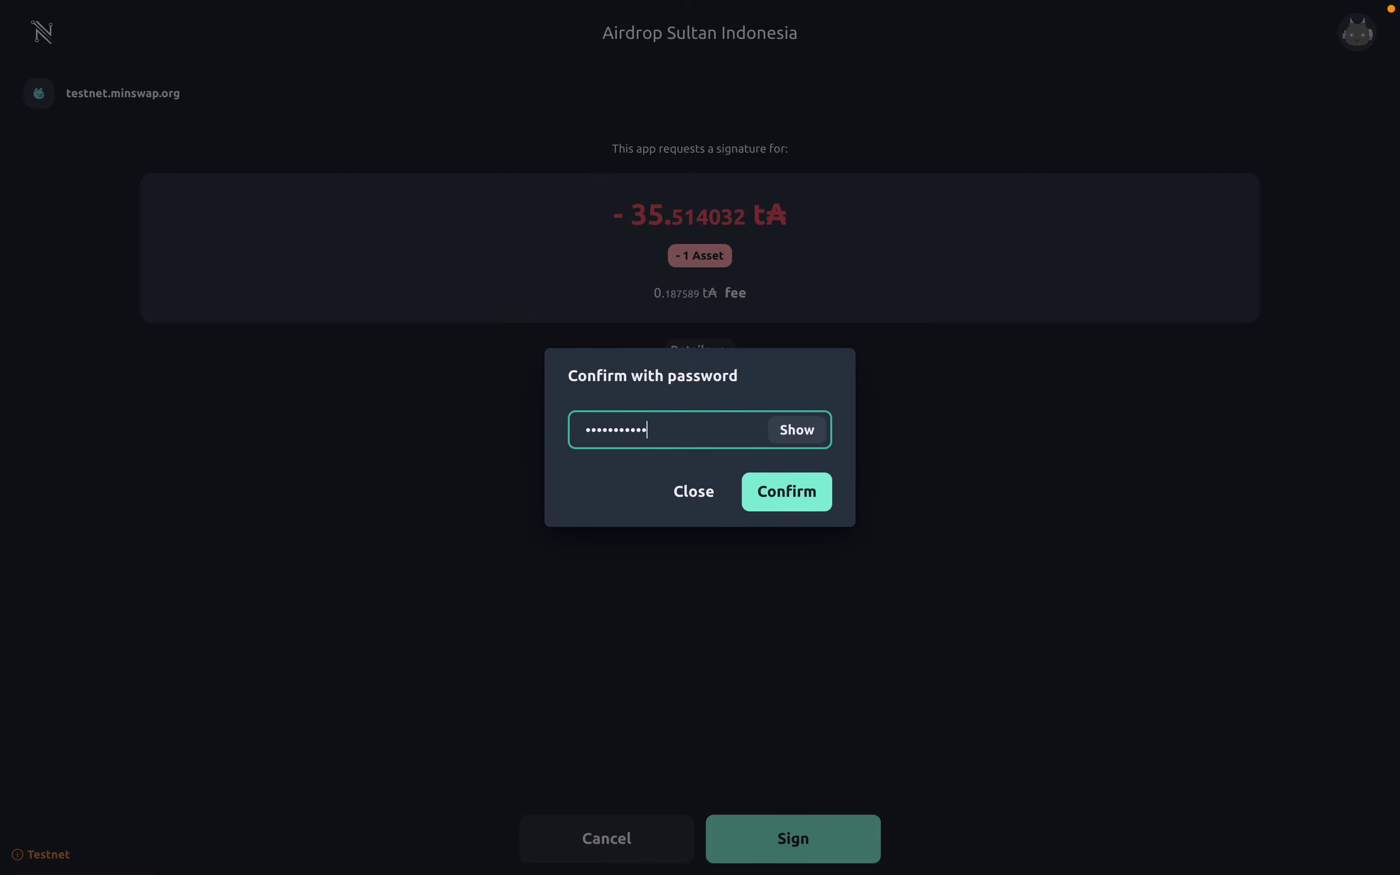
pyautogui.press('Return')
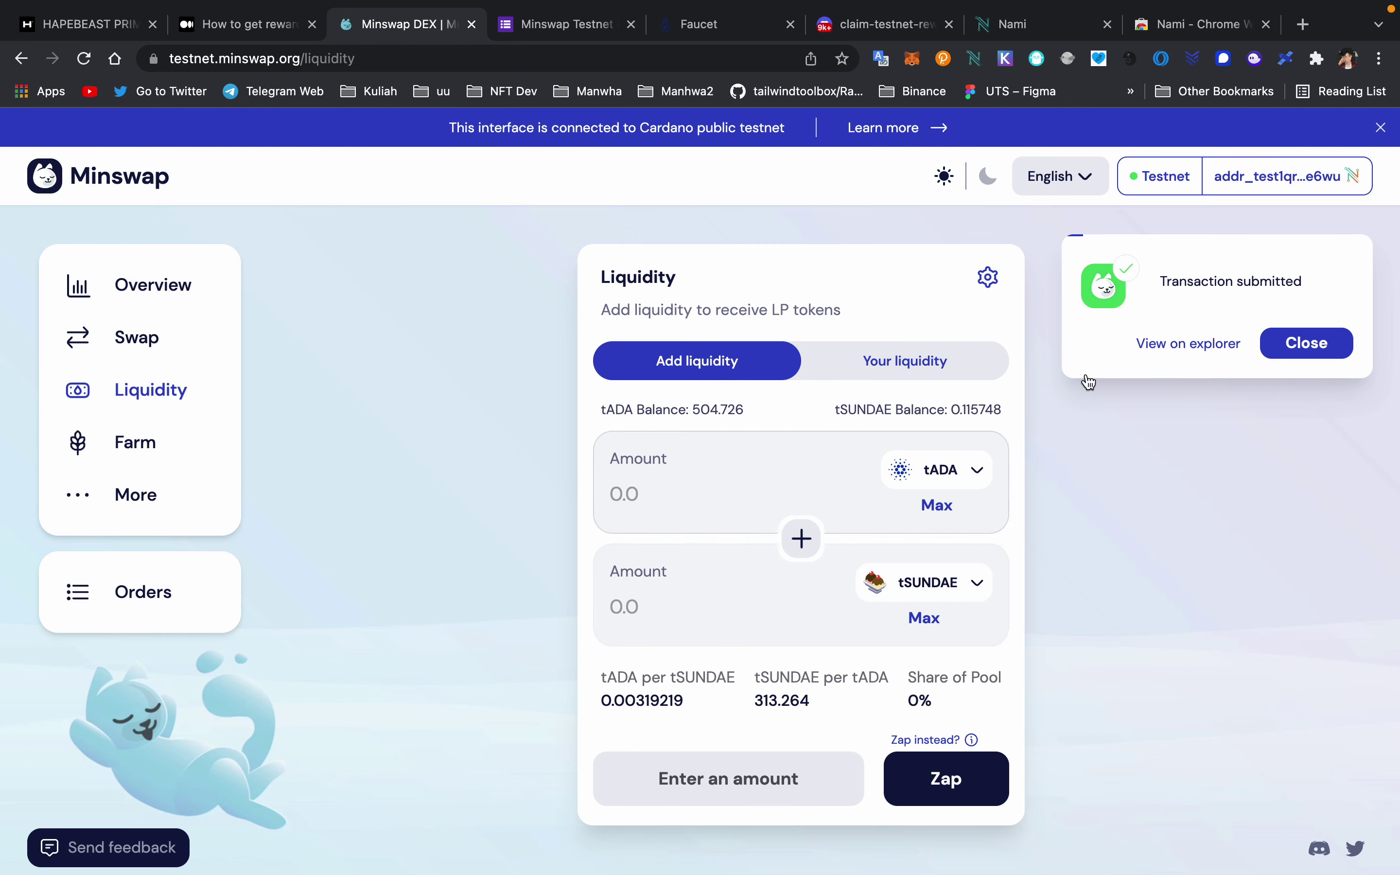
# - Check Your liquidity, Swap, Liquidity and Farm pages, then switch to the Medium rewards article
pyautogui.click(946, 379)
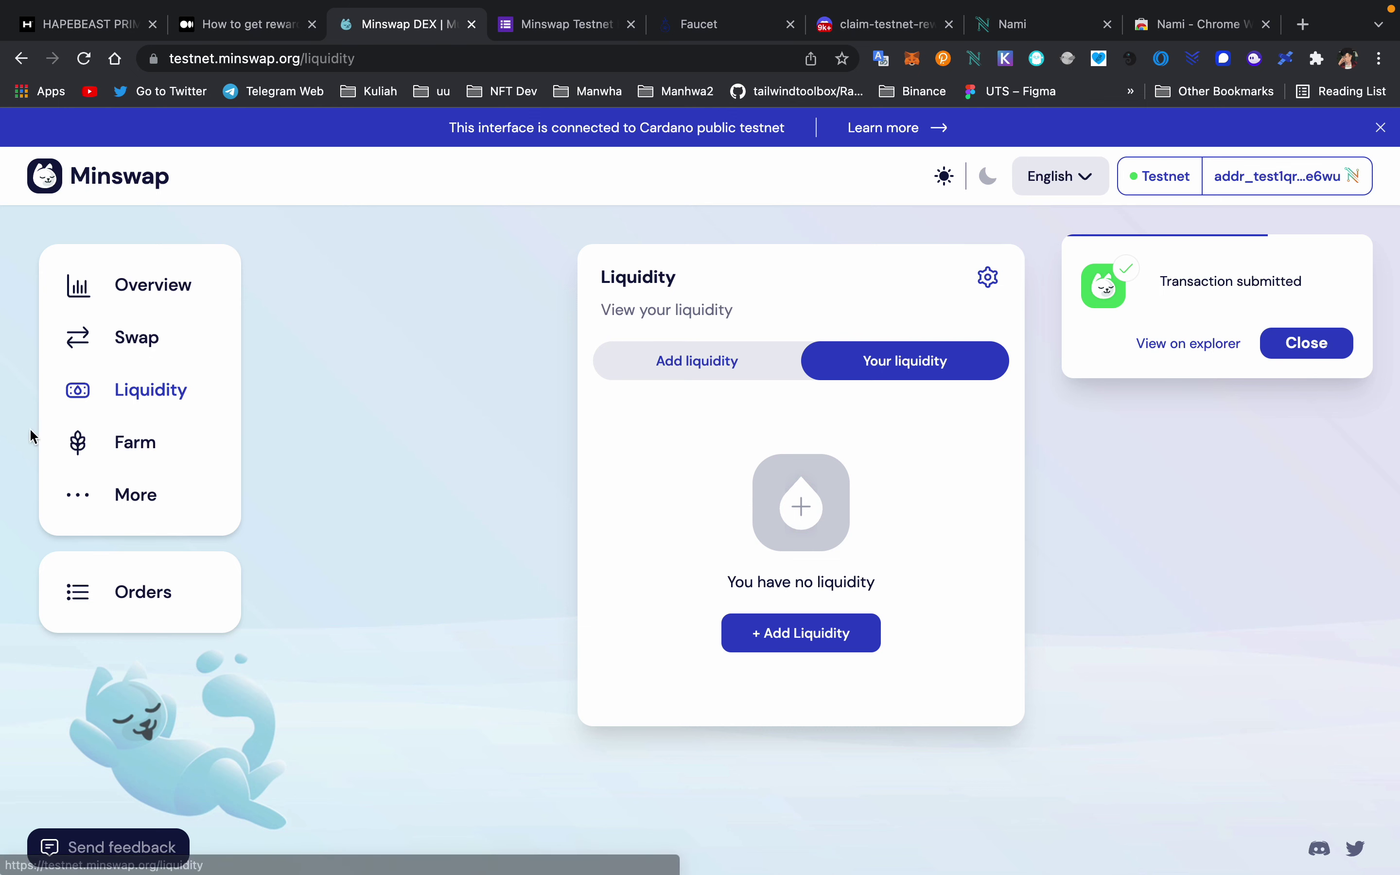
pyautogui.click(103, 359)
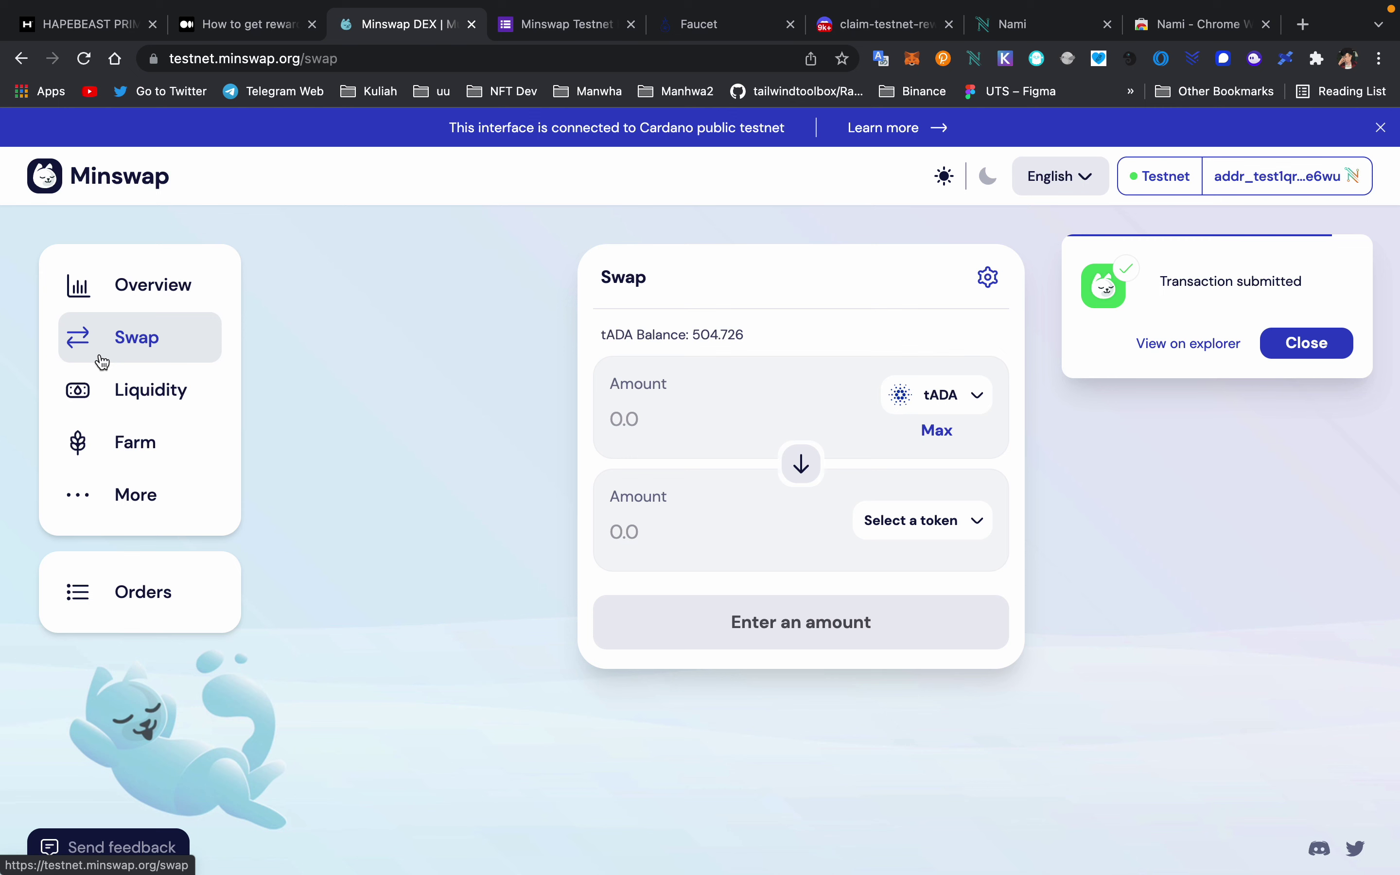
pyautogui.click(116, 382)
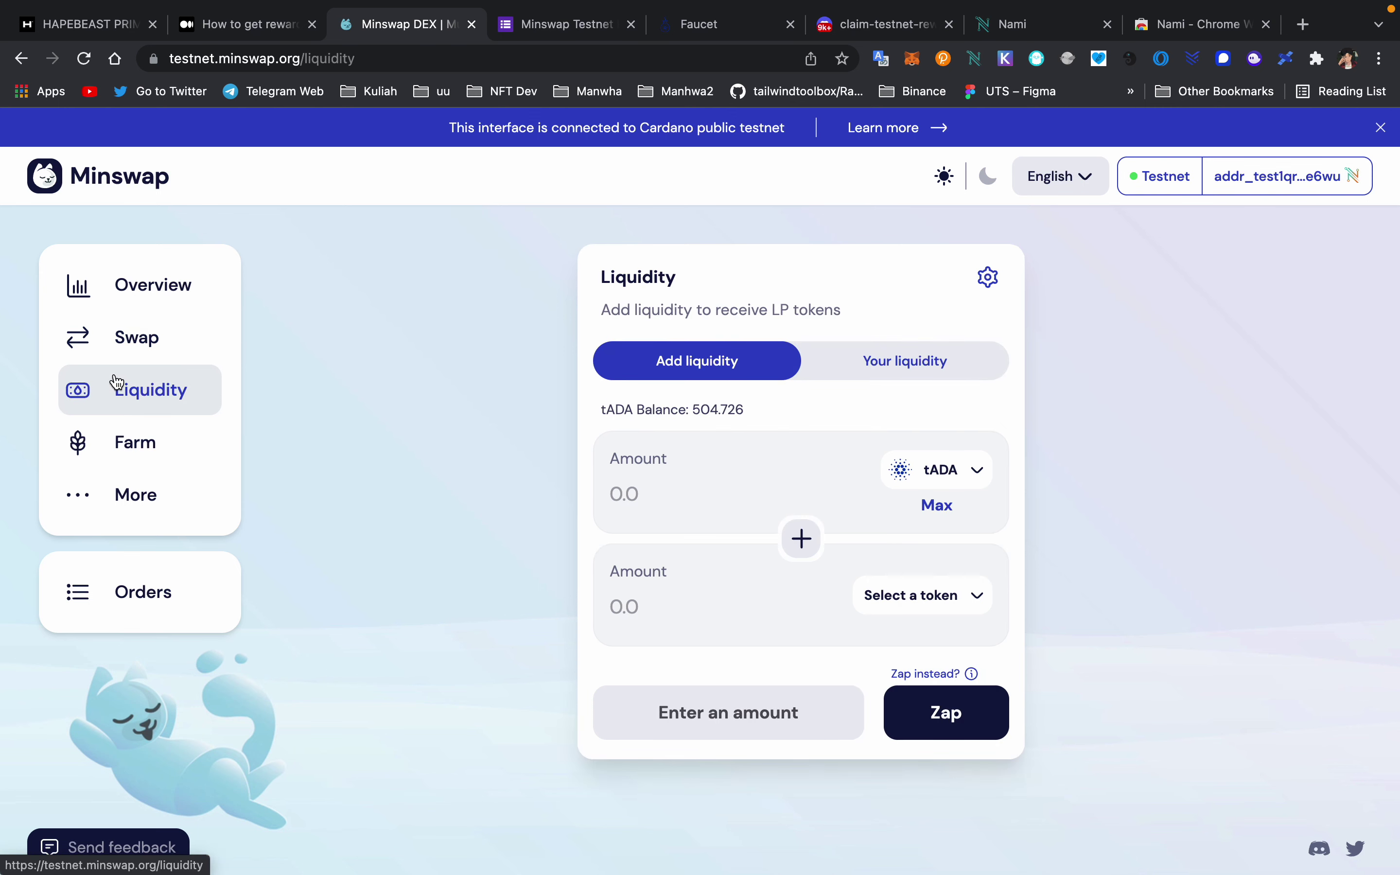
pyautogui.click(121, 426)
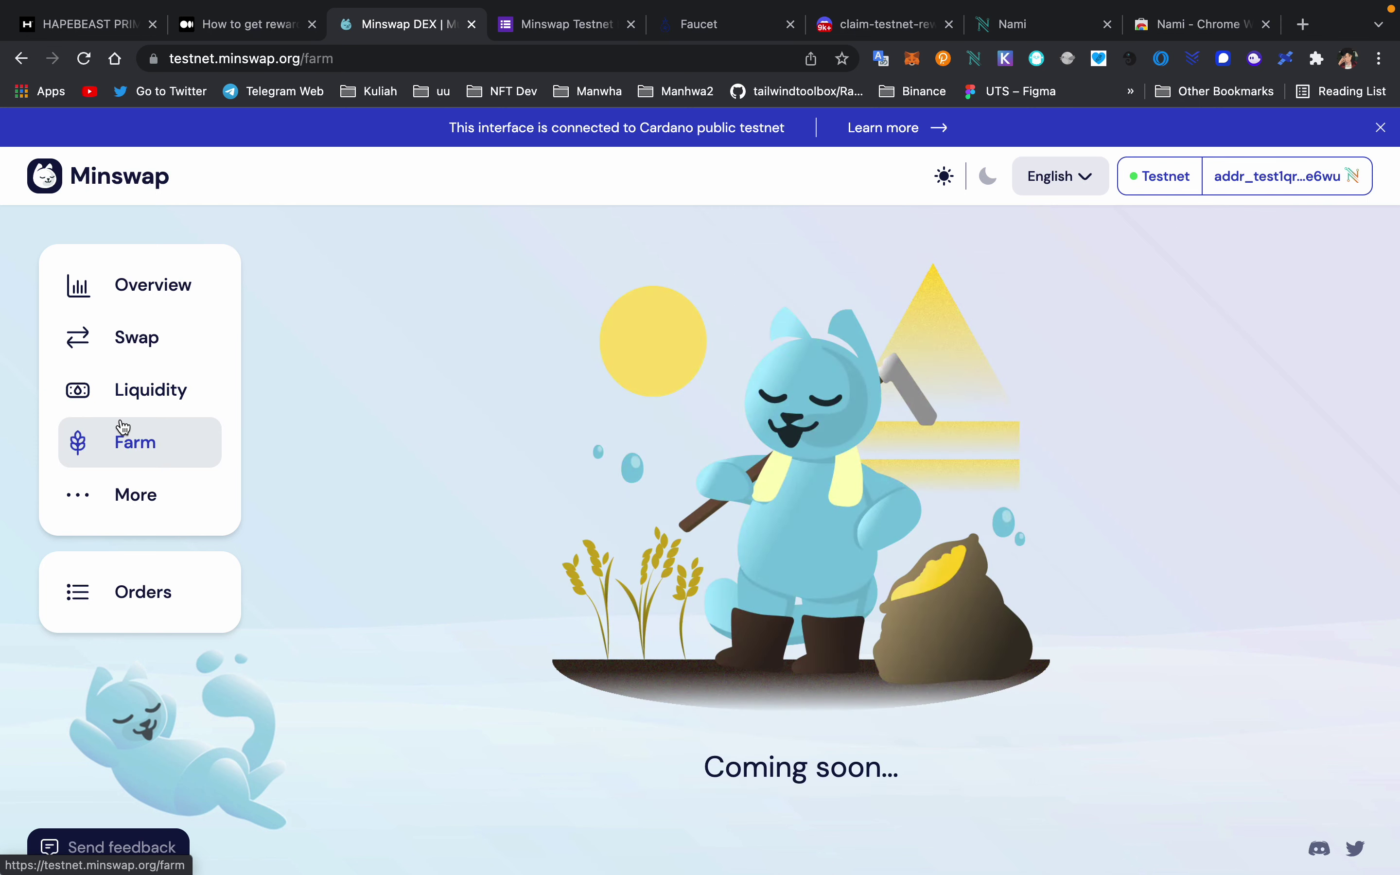
pyautogui.click(127, 341)
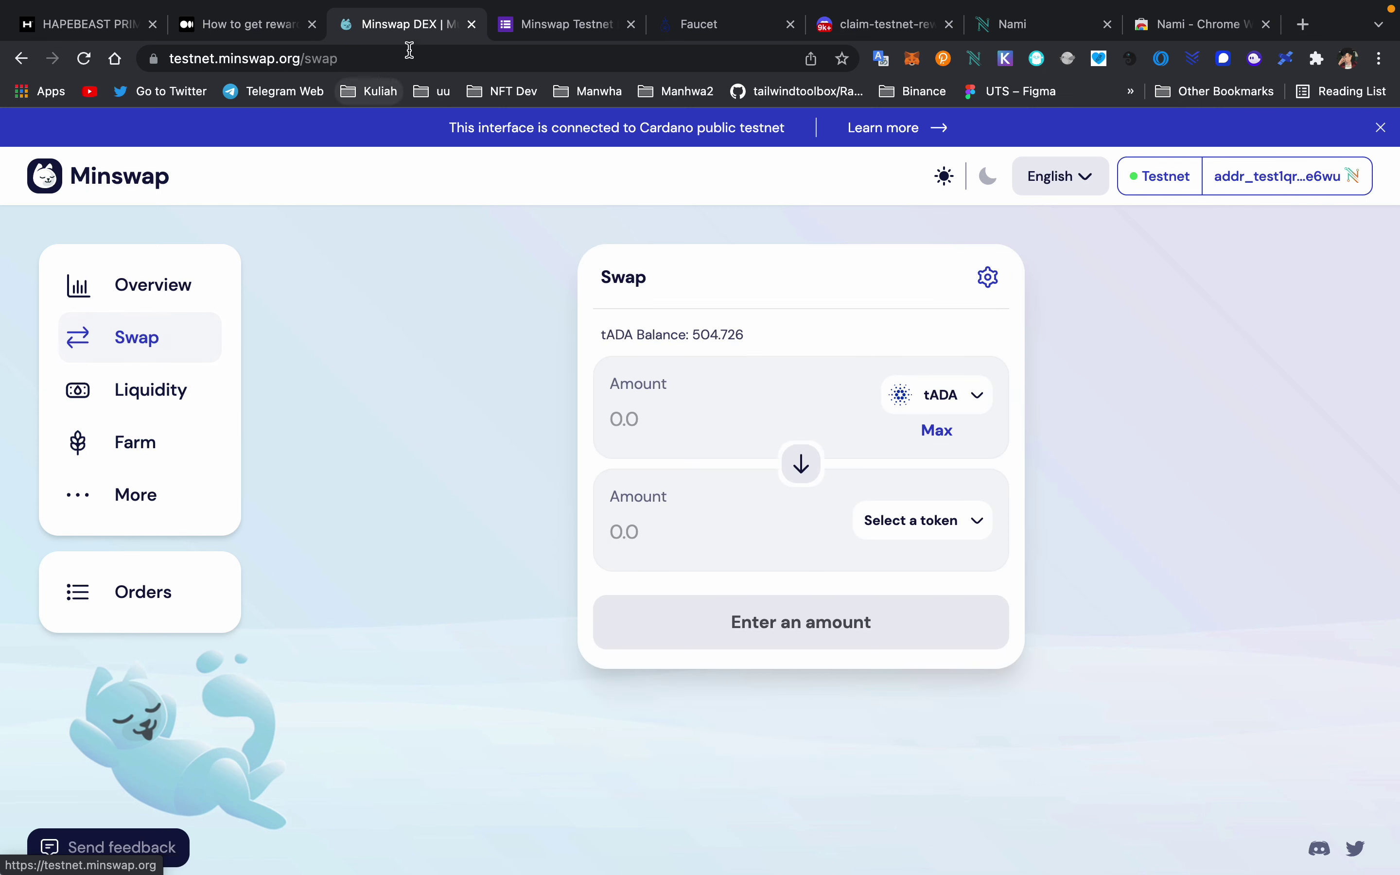
pyautogui.click(240, 36)
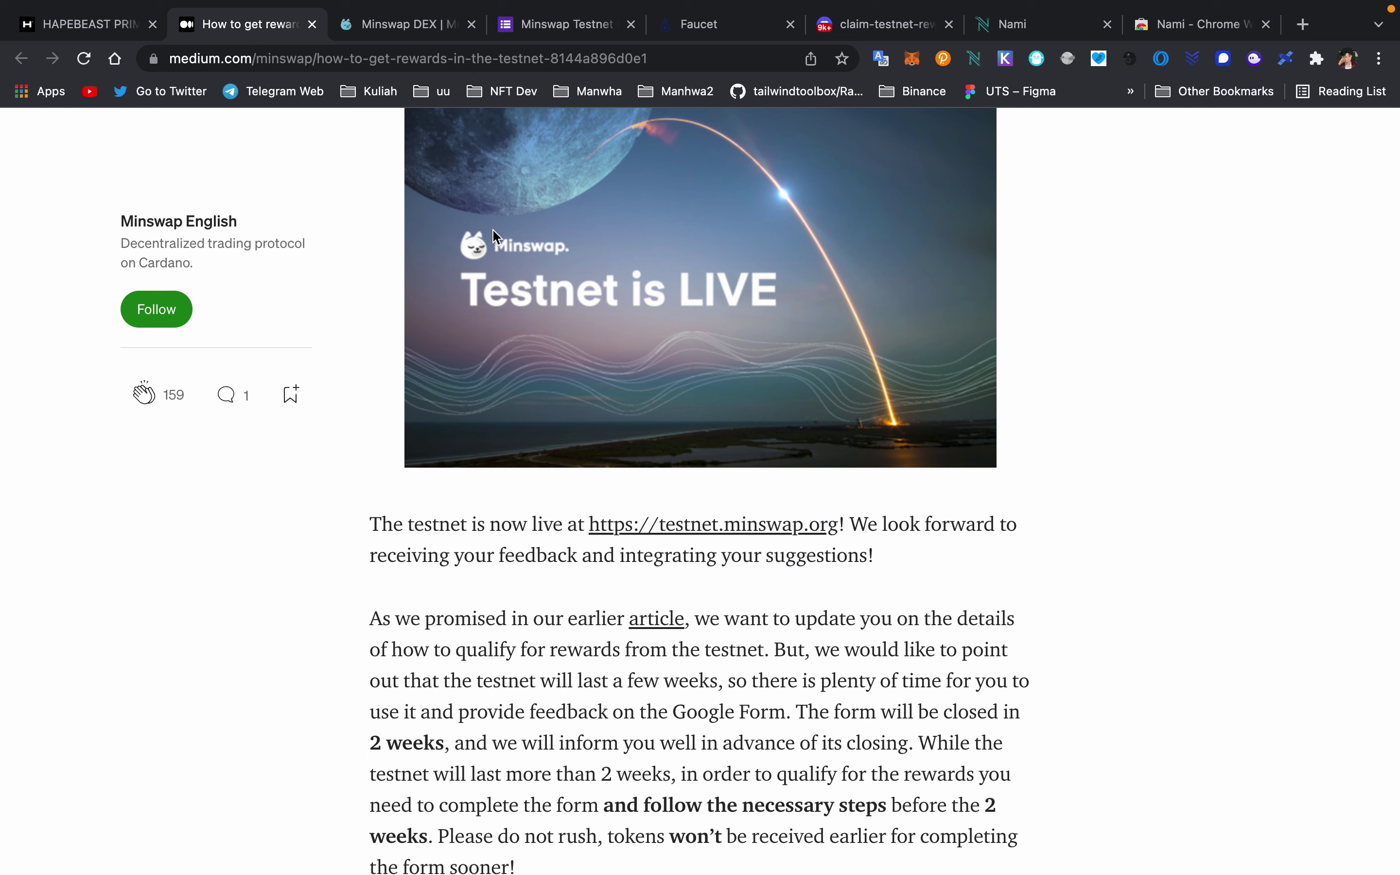
# - Scroll to the reward steps and open followchain's Discord phone-verification guide link
pyautogui.scroll(-9, 492, 241)
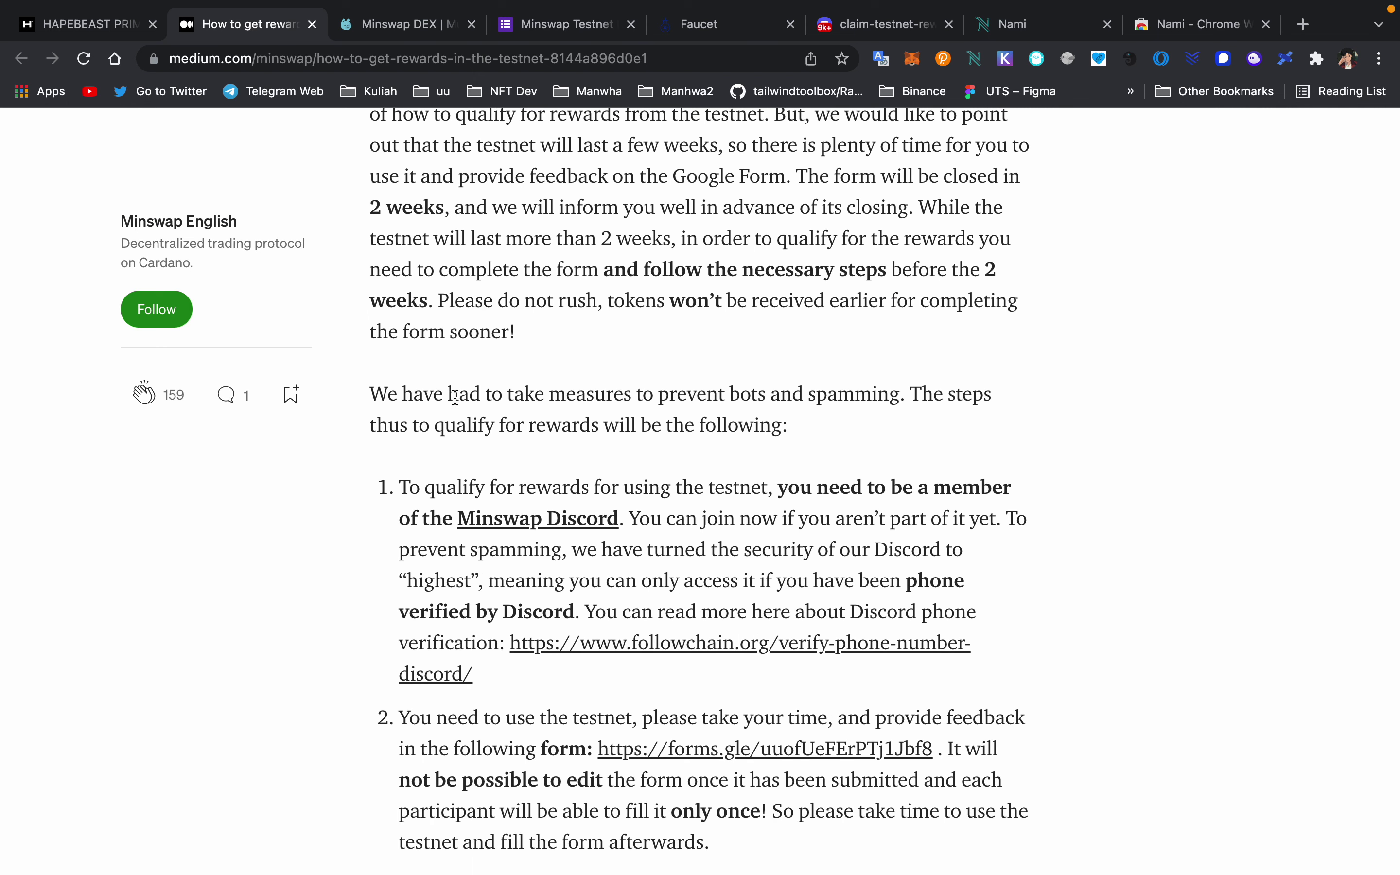
pyautogui.scroll(-5, 493, 558)
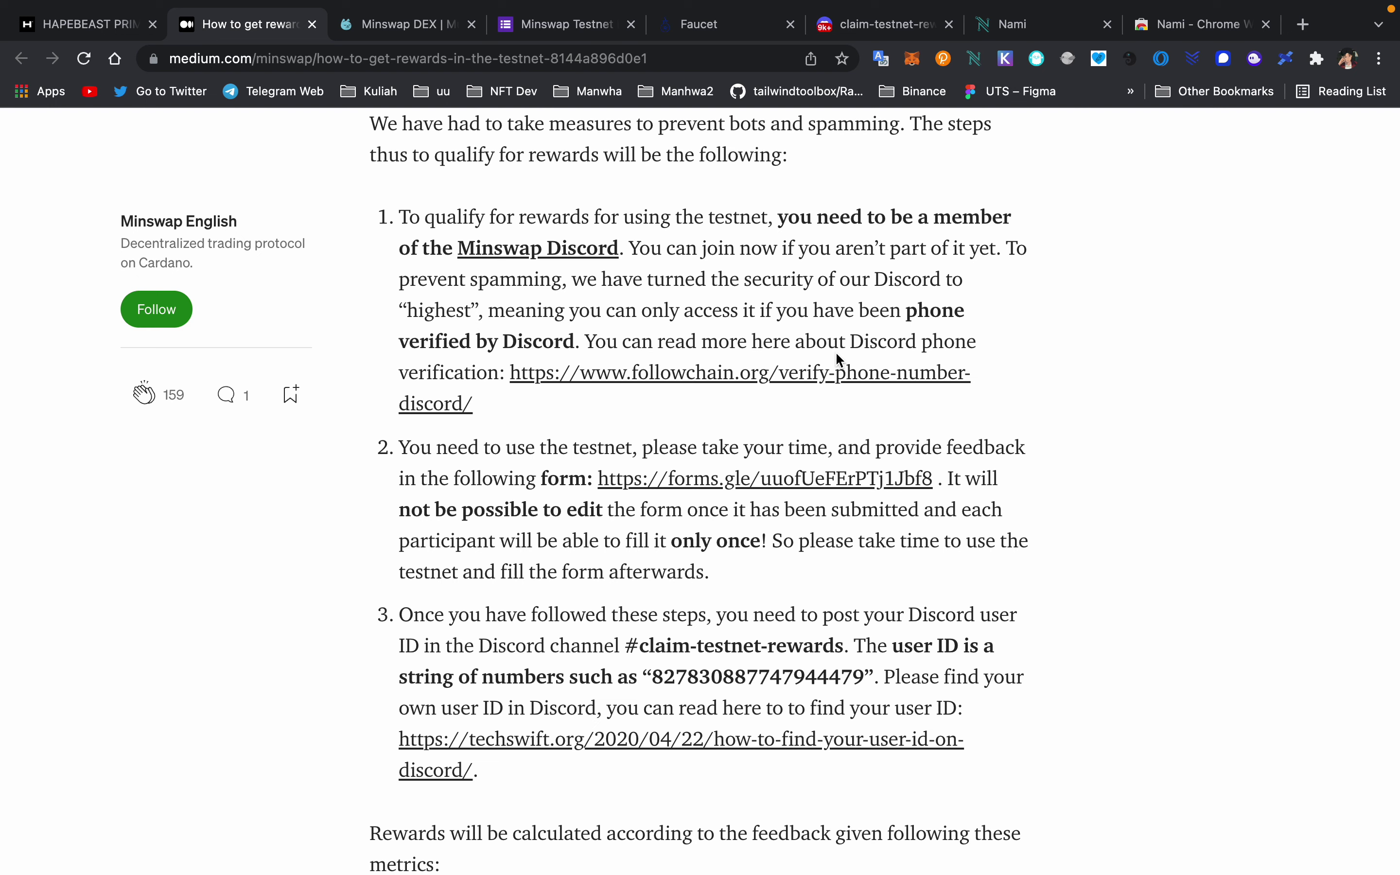
pyautogui.click(647, 372)
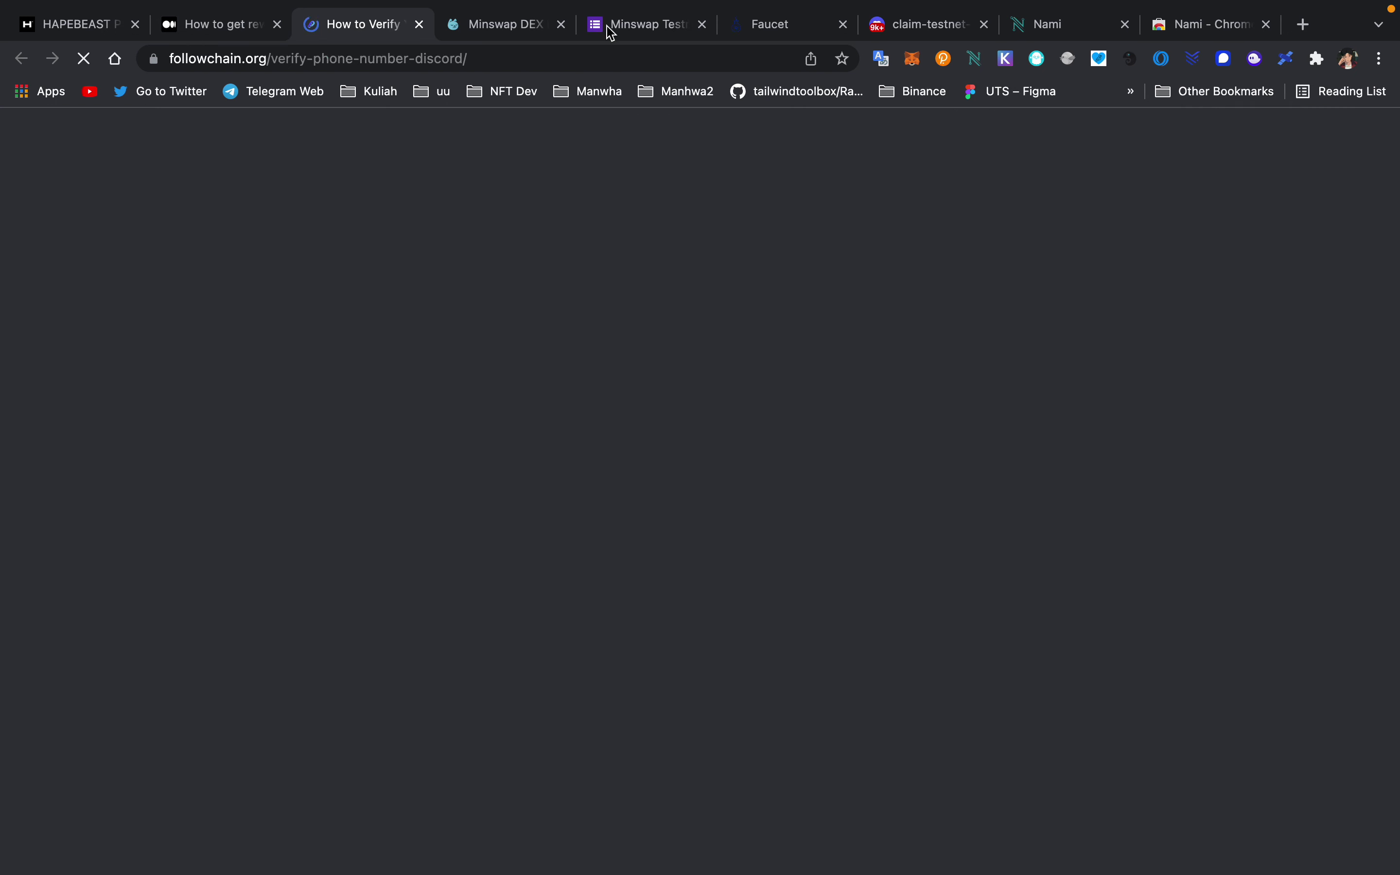
# - Glance over followchain's Discord phone-verification guide and return to the Medium rewards tab
pyautogui.scroll(-2, 338, 243)
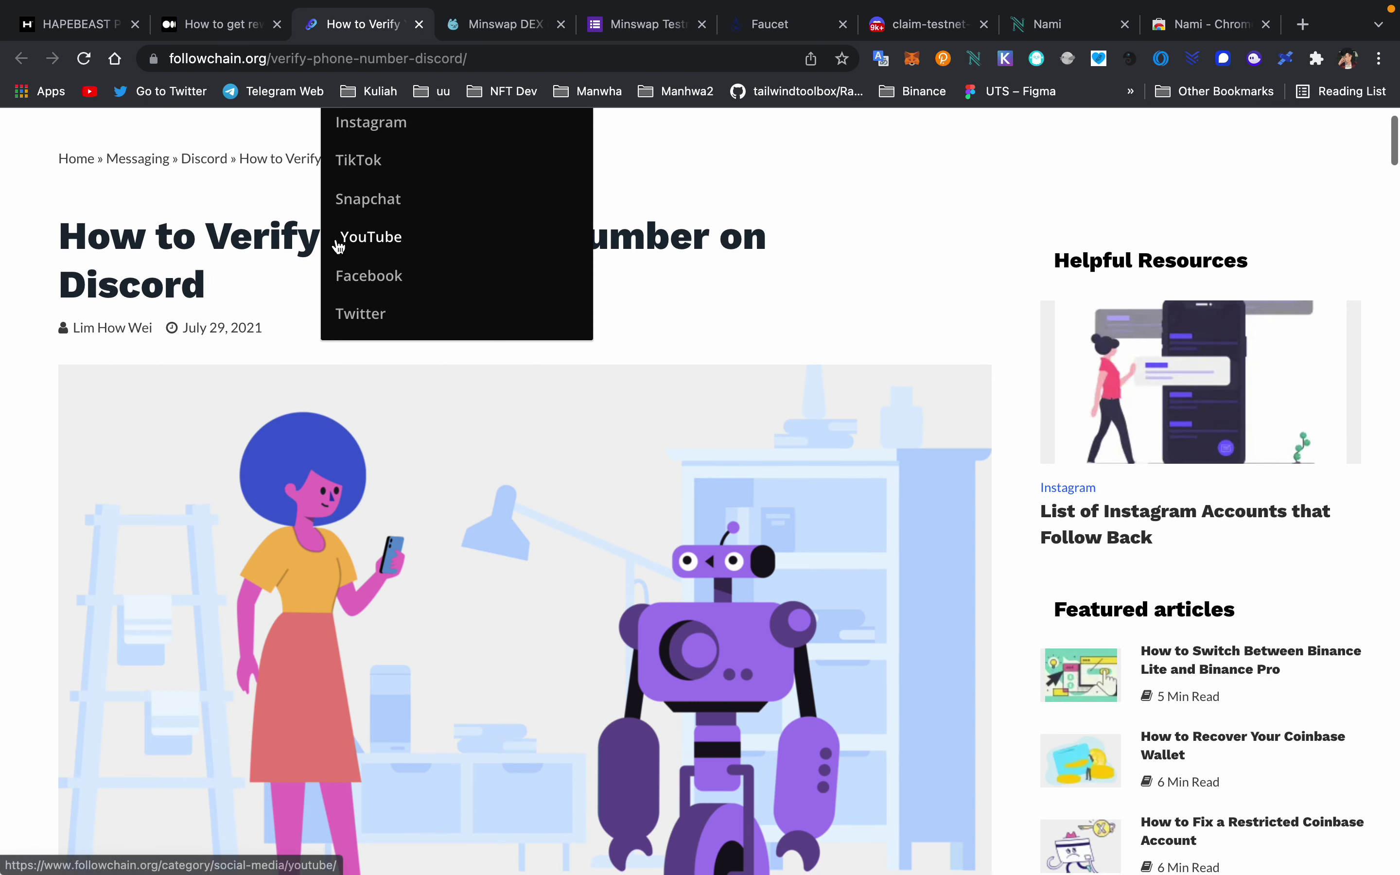
pyautogui.scroll(2, 337, 238)
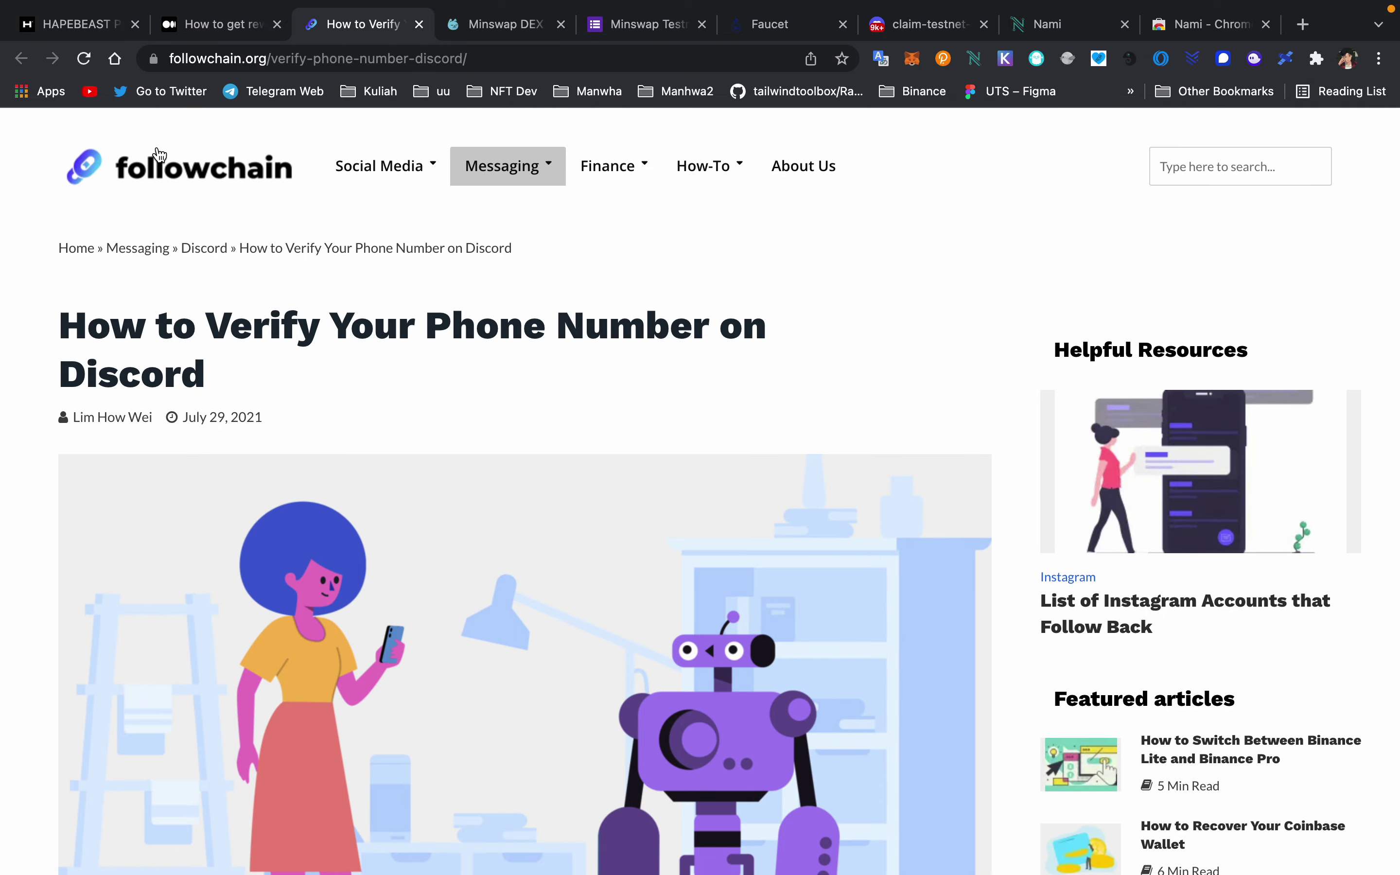
pyautogui.click(218, 27)
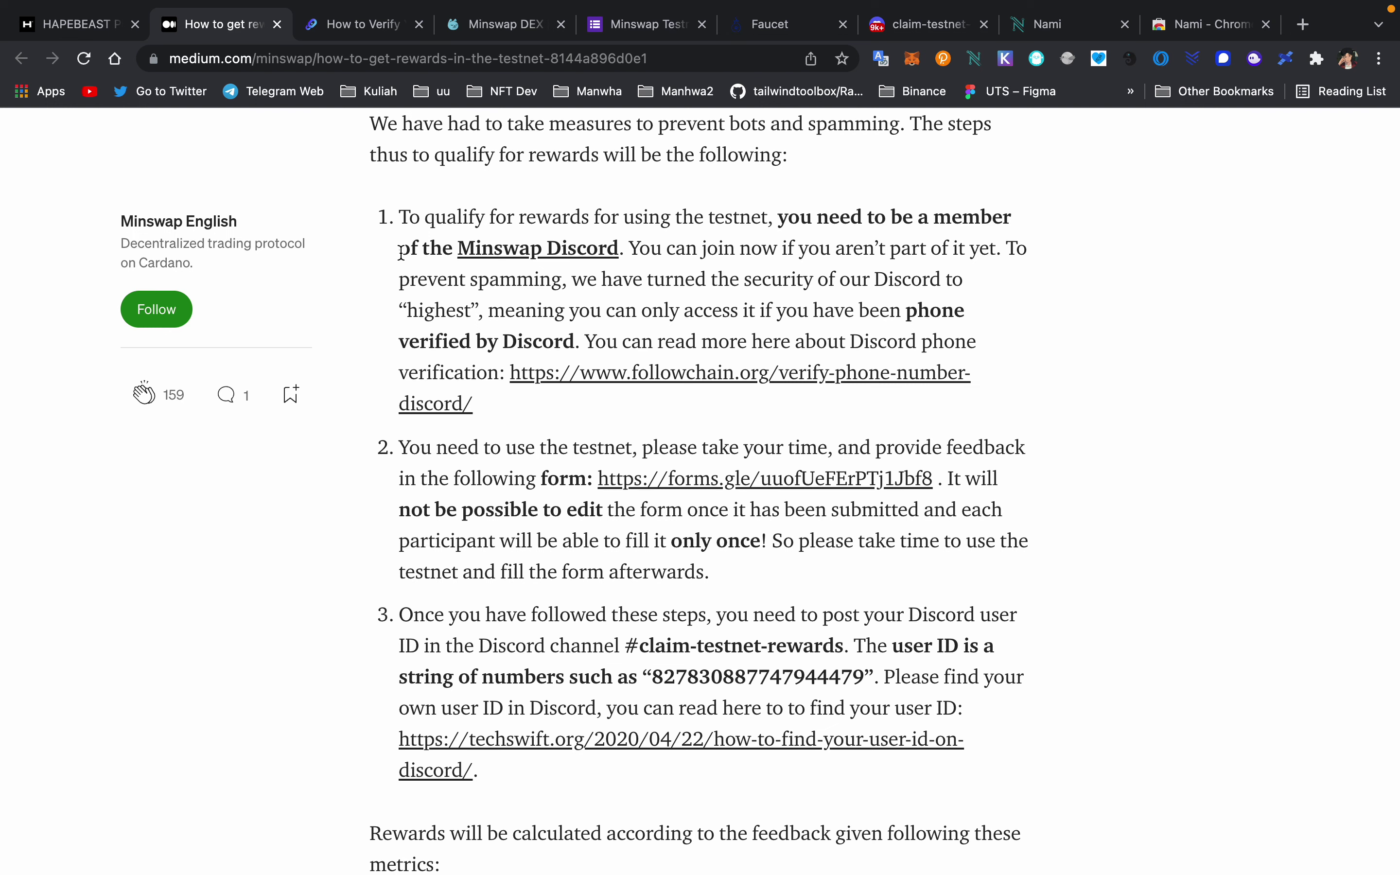
pyautogui.scroll(-3, 506, 456)
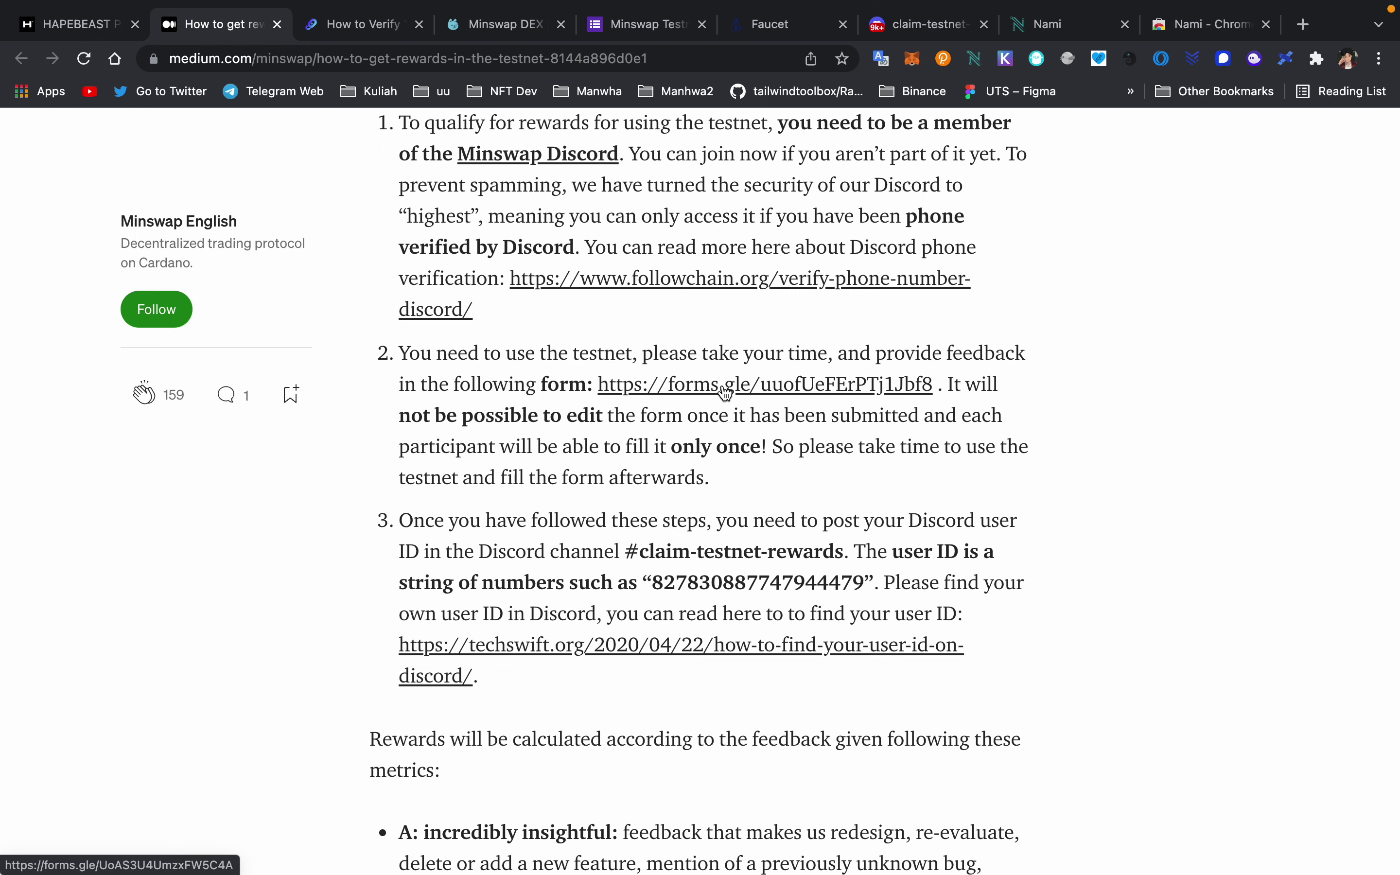
pyautogui.scroll(-2, 726, 392)
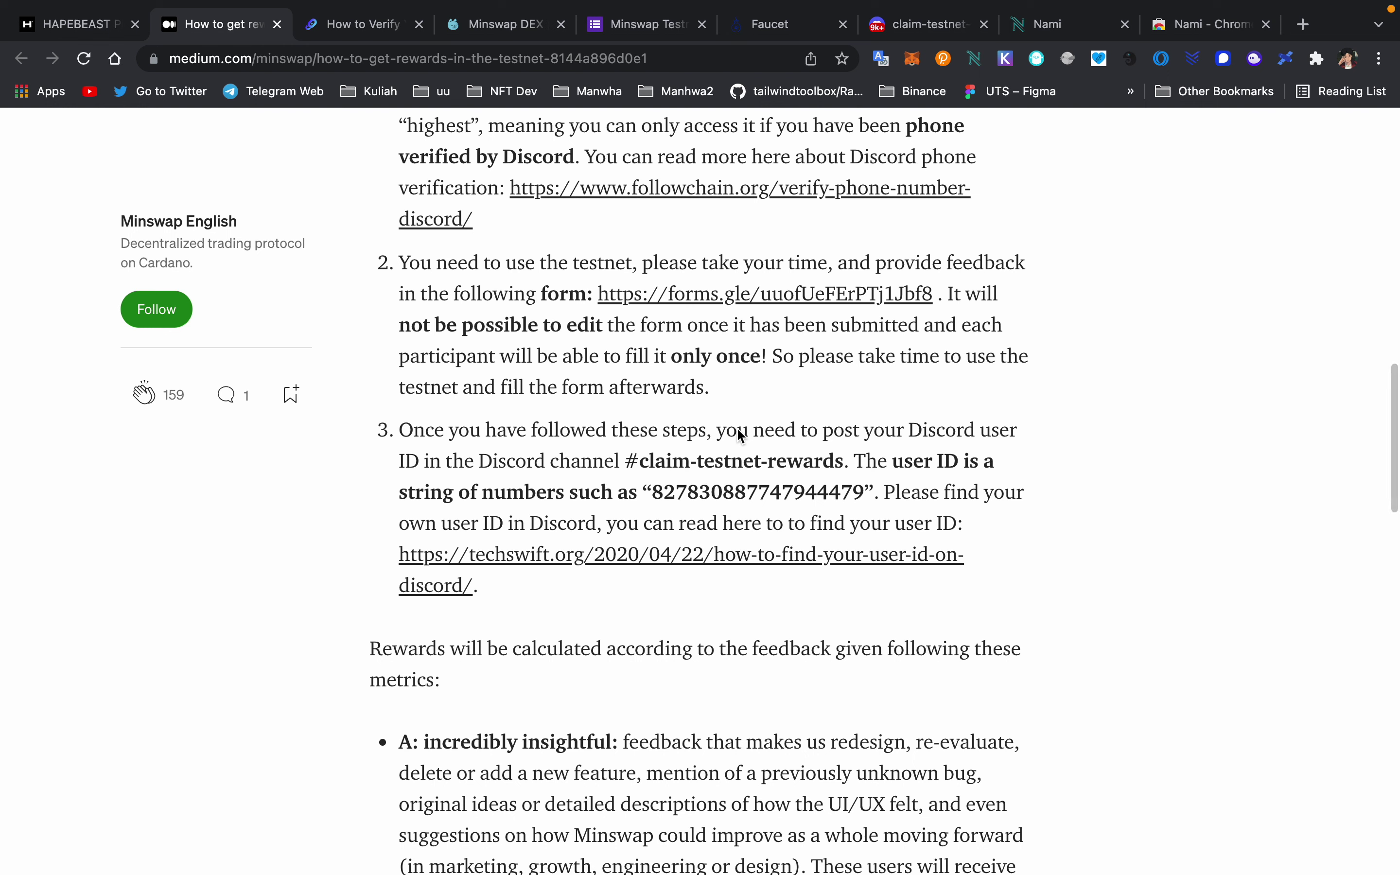
pyautogui.scroll(-1, 738, 428)
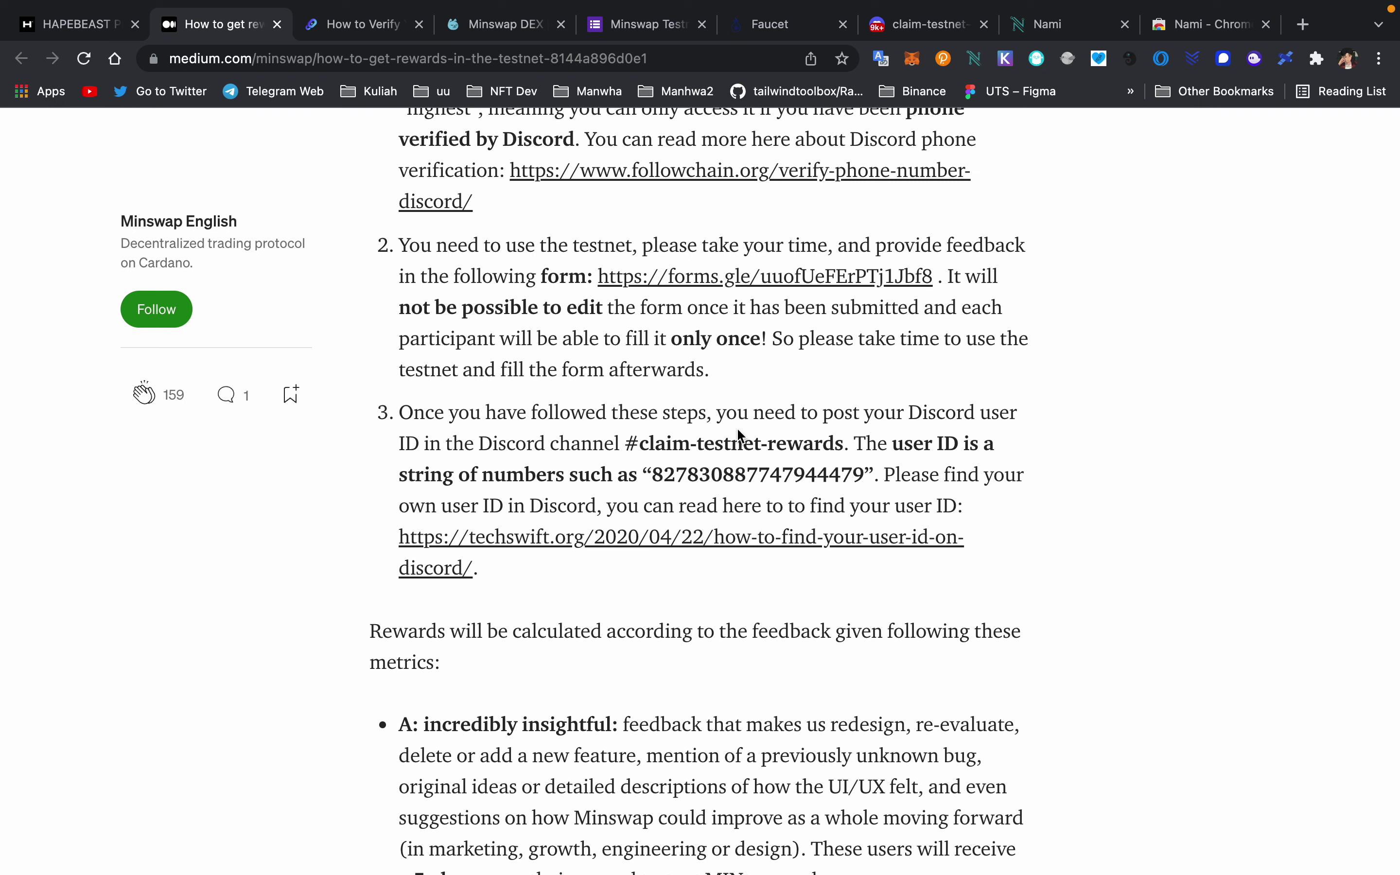
pyautogui.scroll(-1, 736, 427)
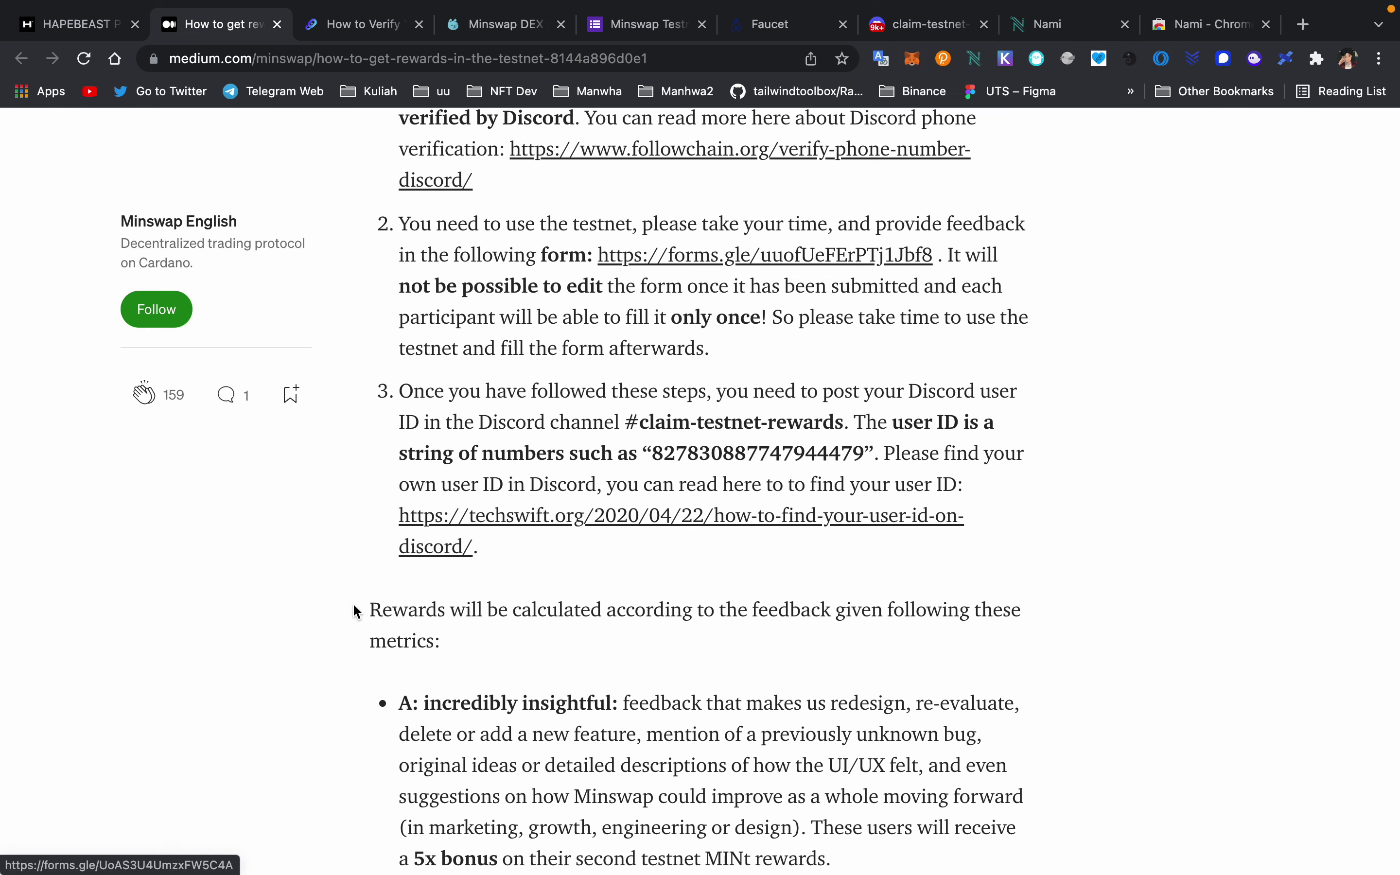
# - In Discord, verify Developer Mode is on under User Settings > Advanced, then close settings
pyautogui.click(914, 26)
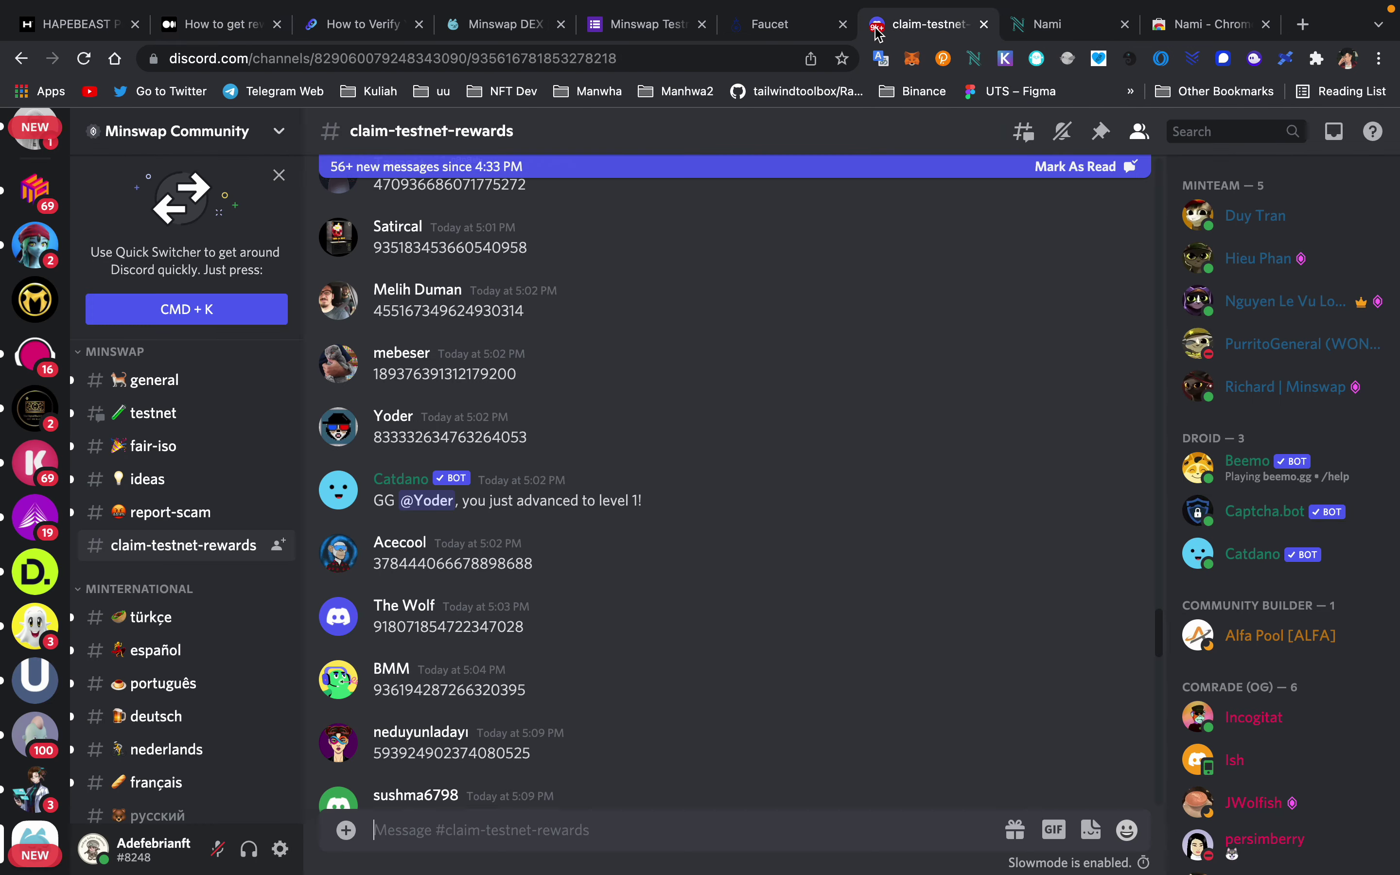
pyautogui.scroll(2, 414, 231)
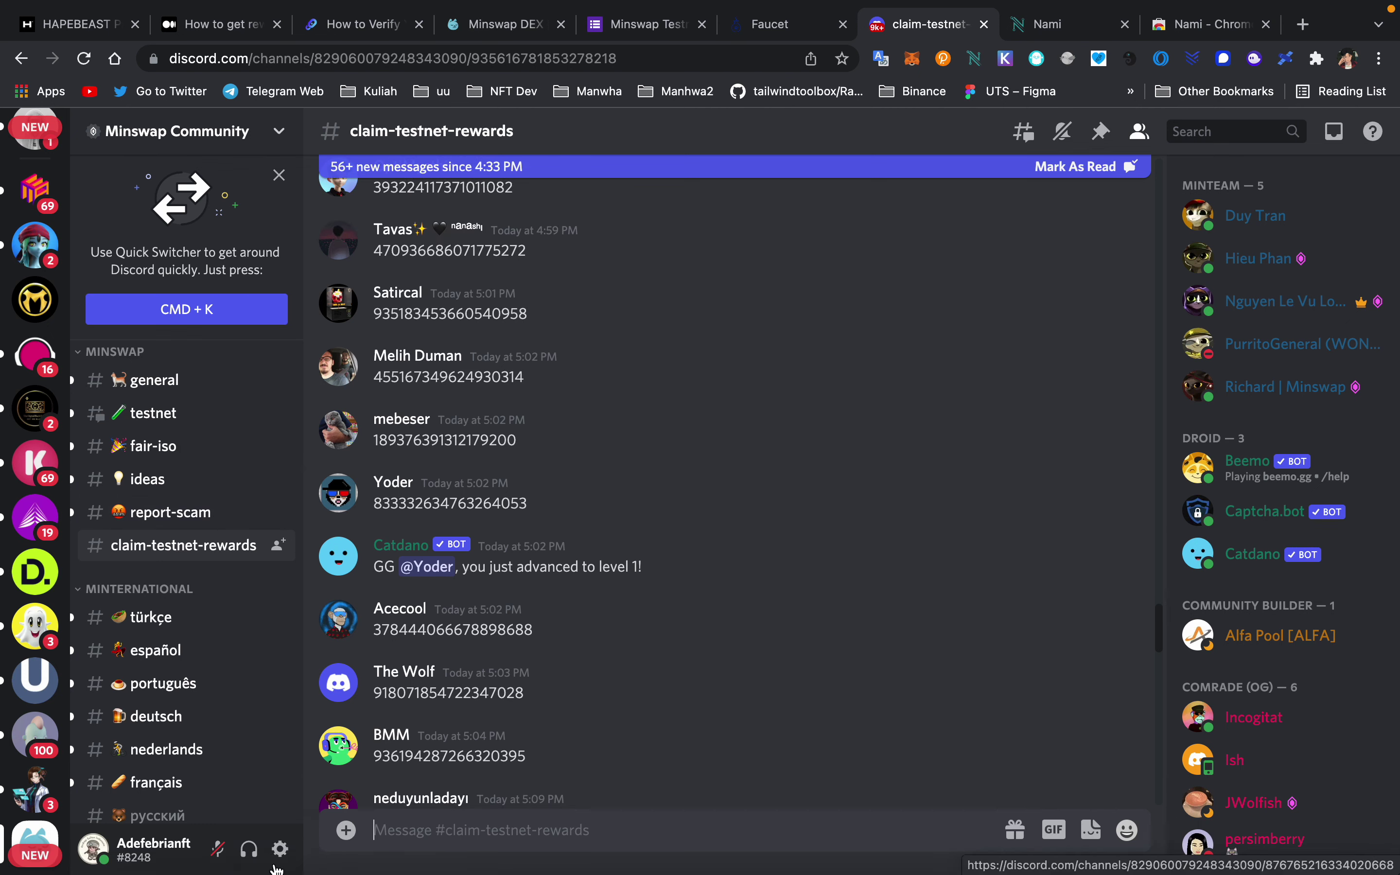
pyautogui.click(281, 848)
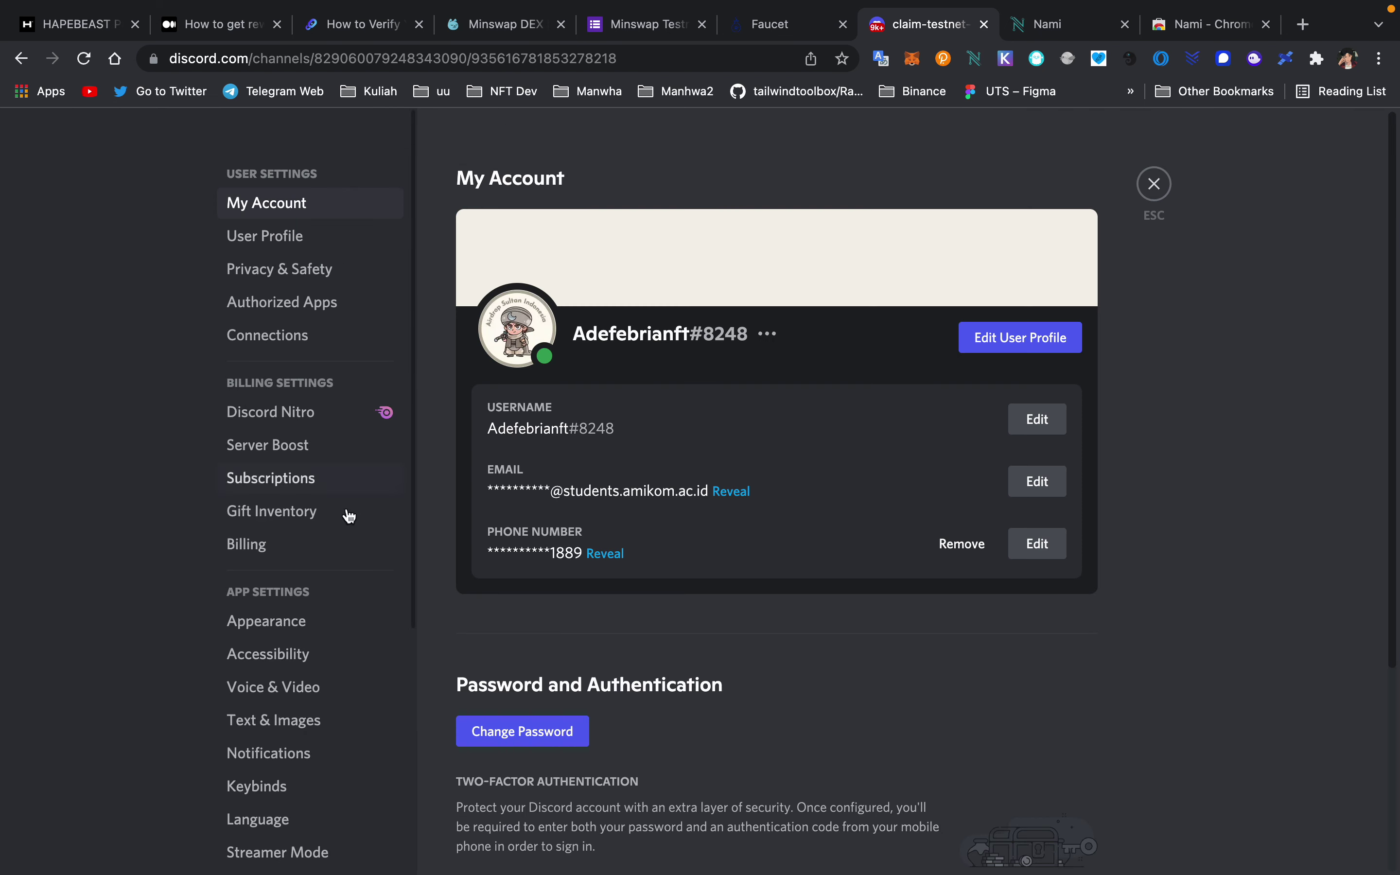
pyautogui.scroll(-3, 281, 624)
pyautogui.click(296, 710)
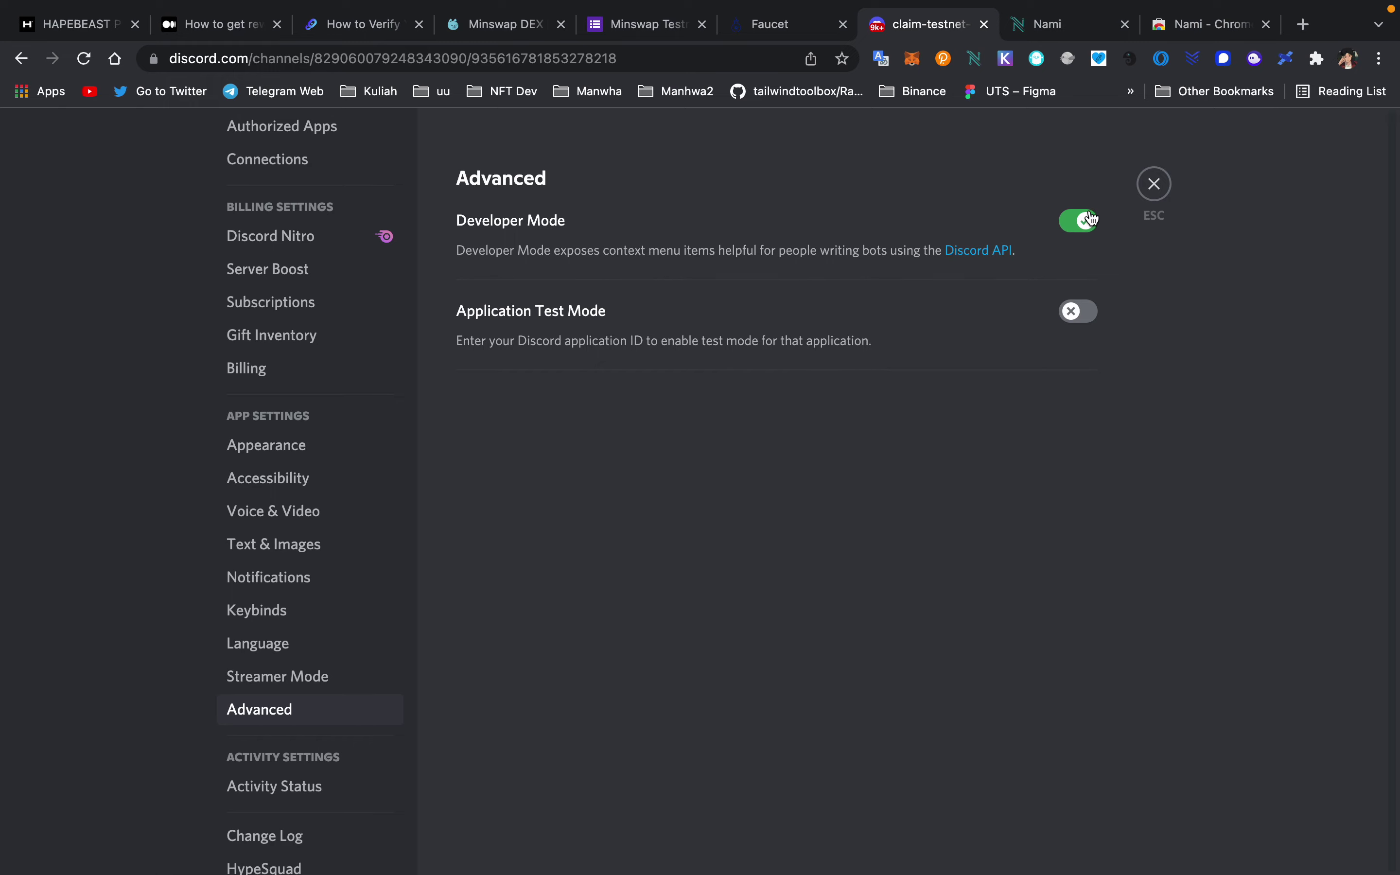
pyautogui.click(1154, 185)
pyautogui.scroll(5, 800, 406)
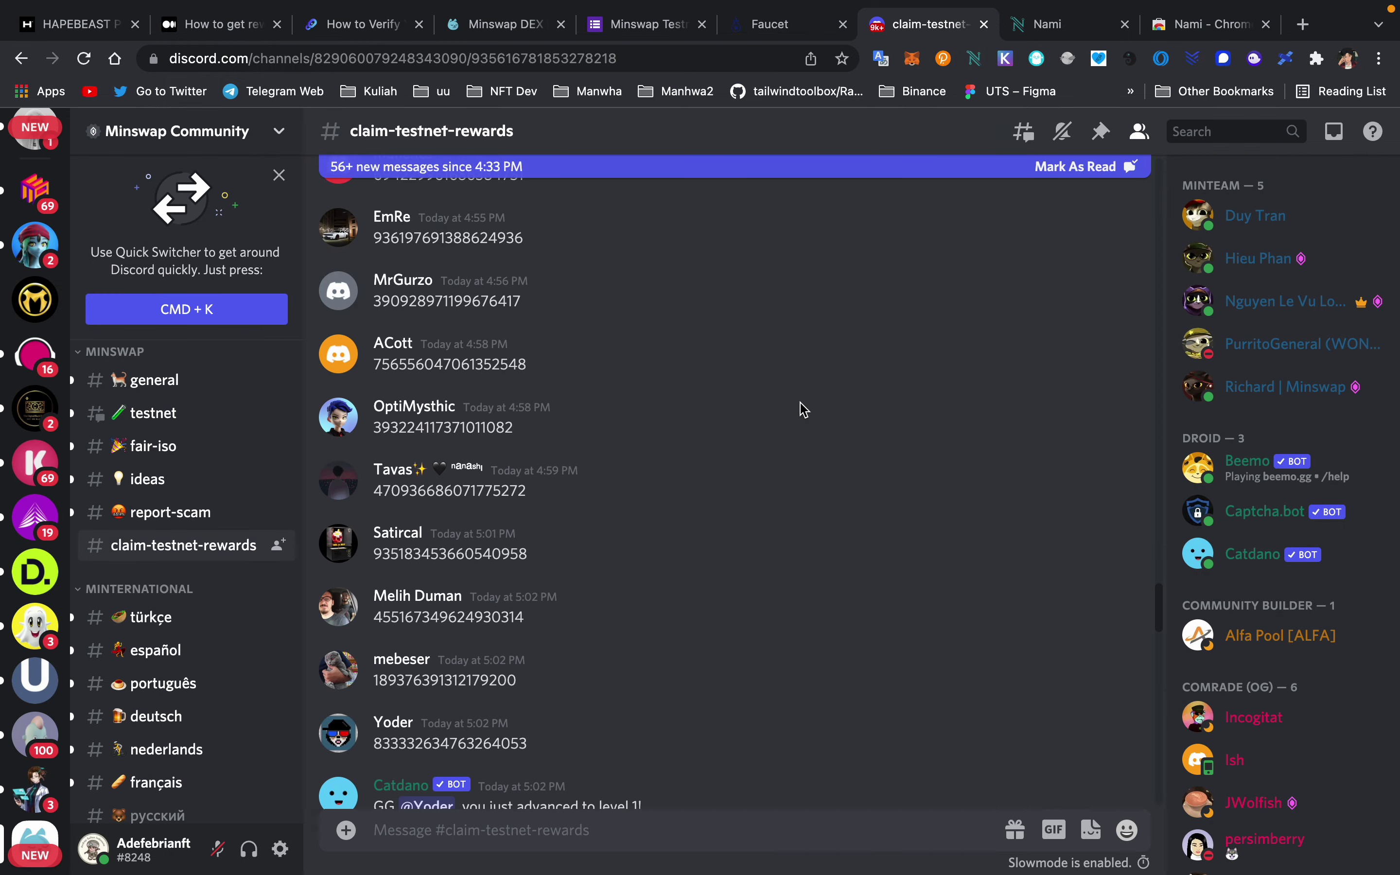
# - Copy your own Discord user ID from your entry in the member list
pyautogui.scroll(-1, 1329, 253)
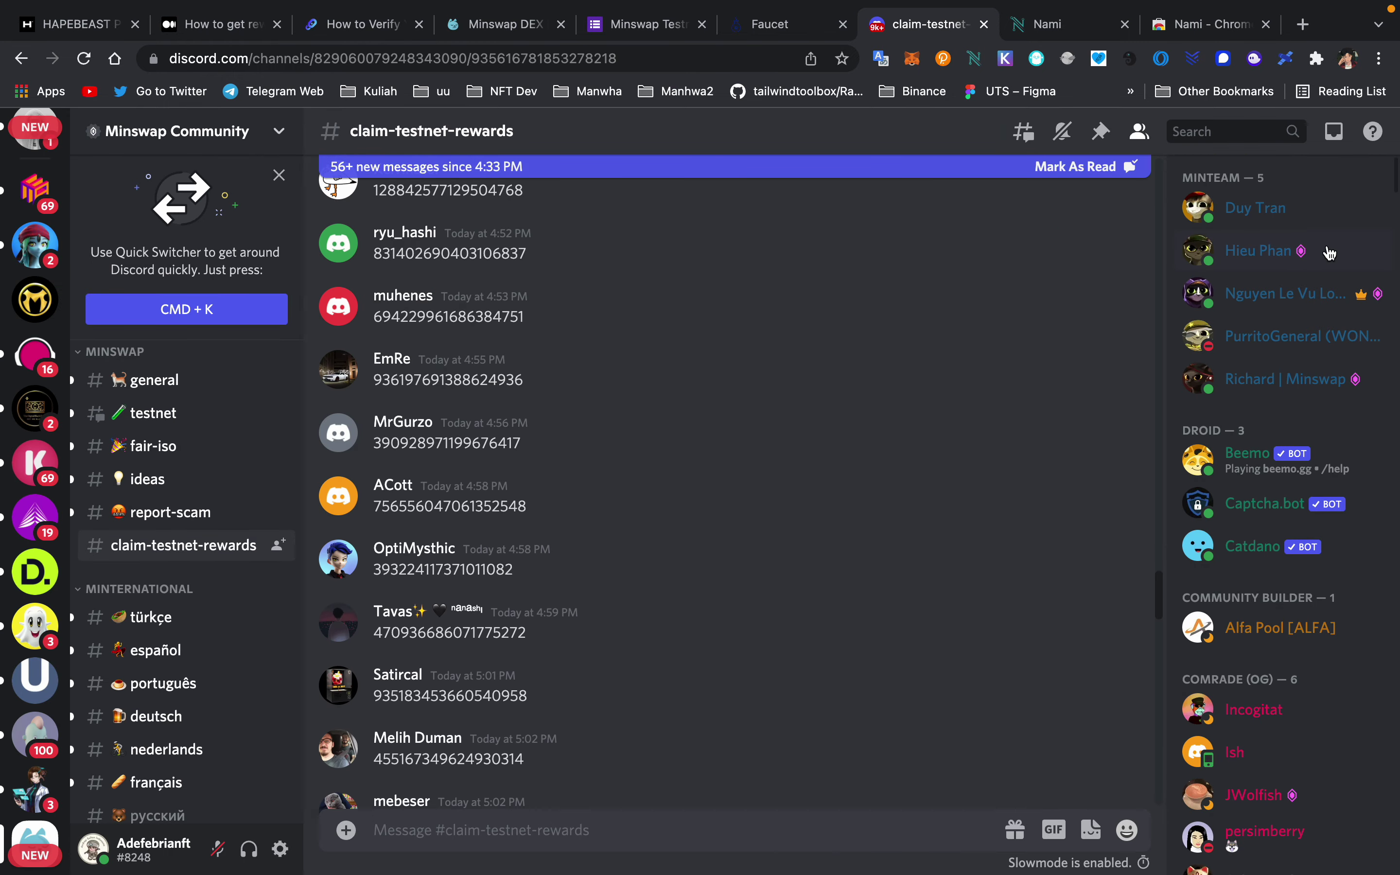
pyautogui.click(1139, 133)
pyautogui.click(1139, 133)
pyautogui.scroll(-15, 1284, 364)
pyautogui.scroll(7, 1283, 364)
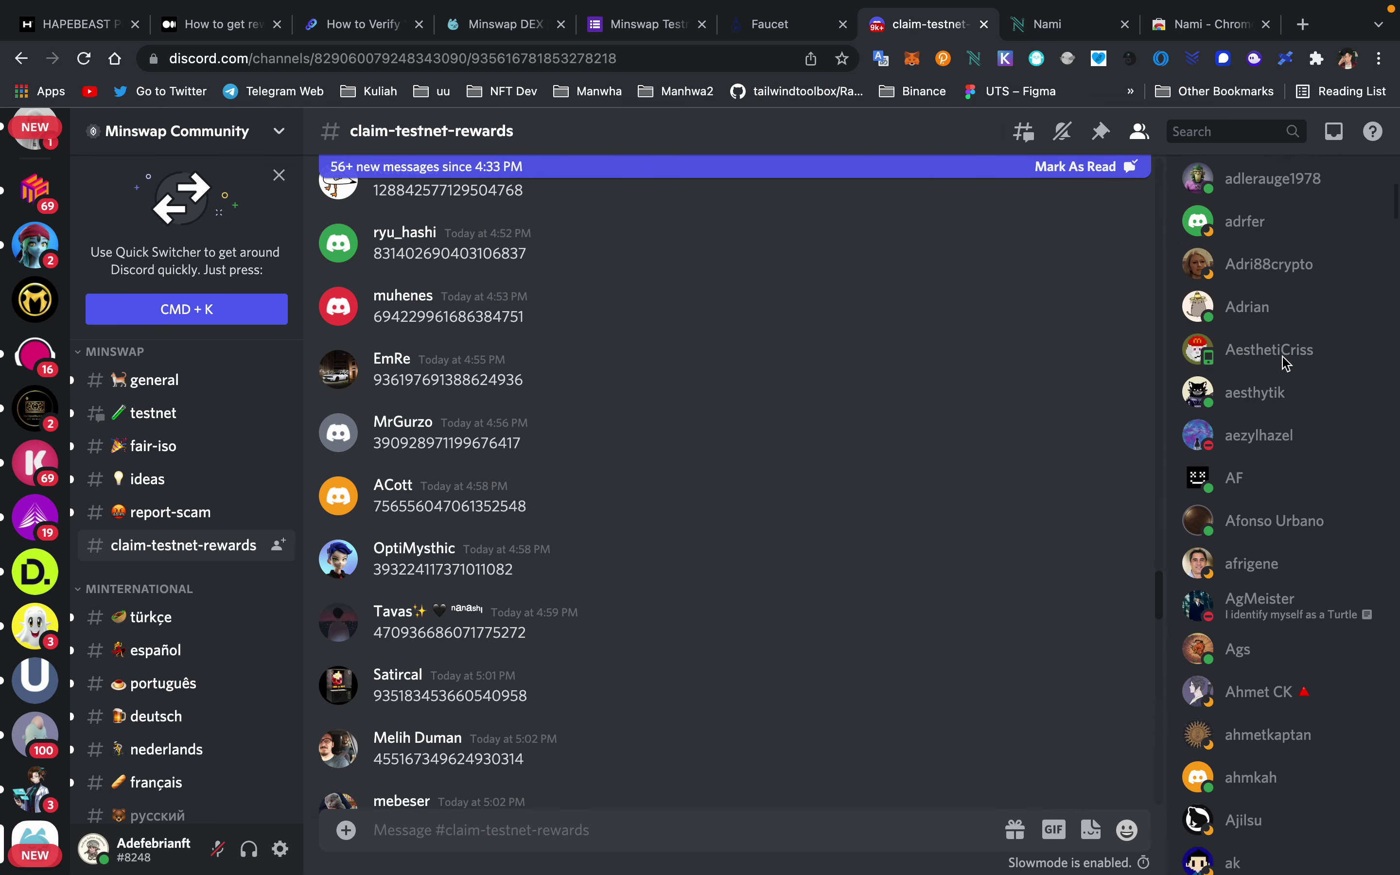
pyautogui.scroll(-1, 1259, 391)
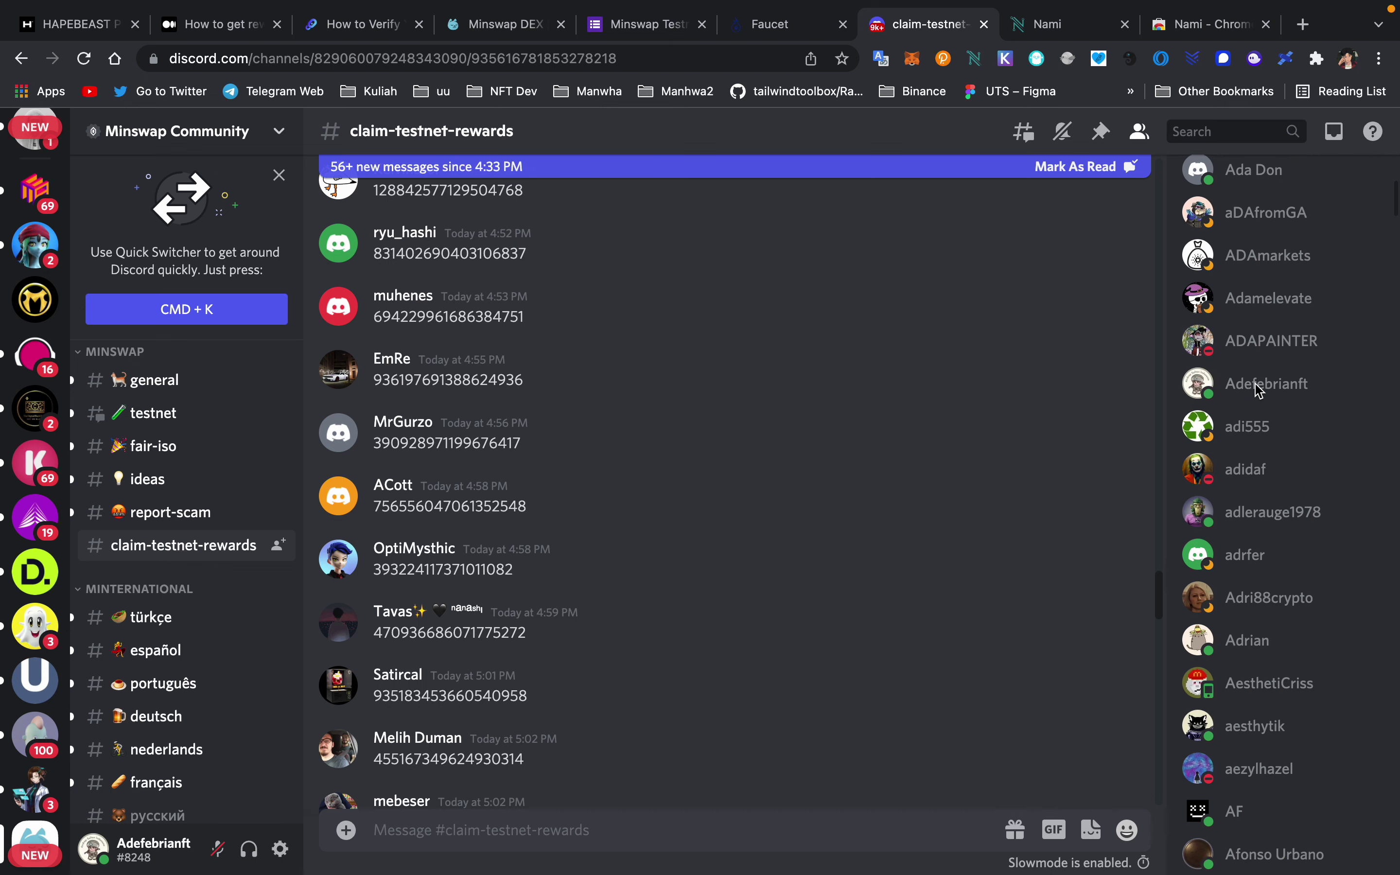
pyautogui.rightClick(1259, 391)
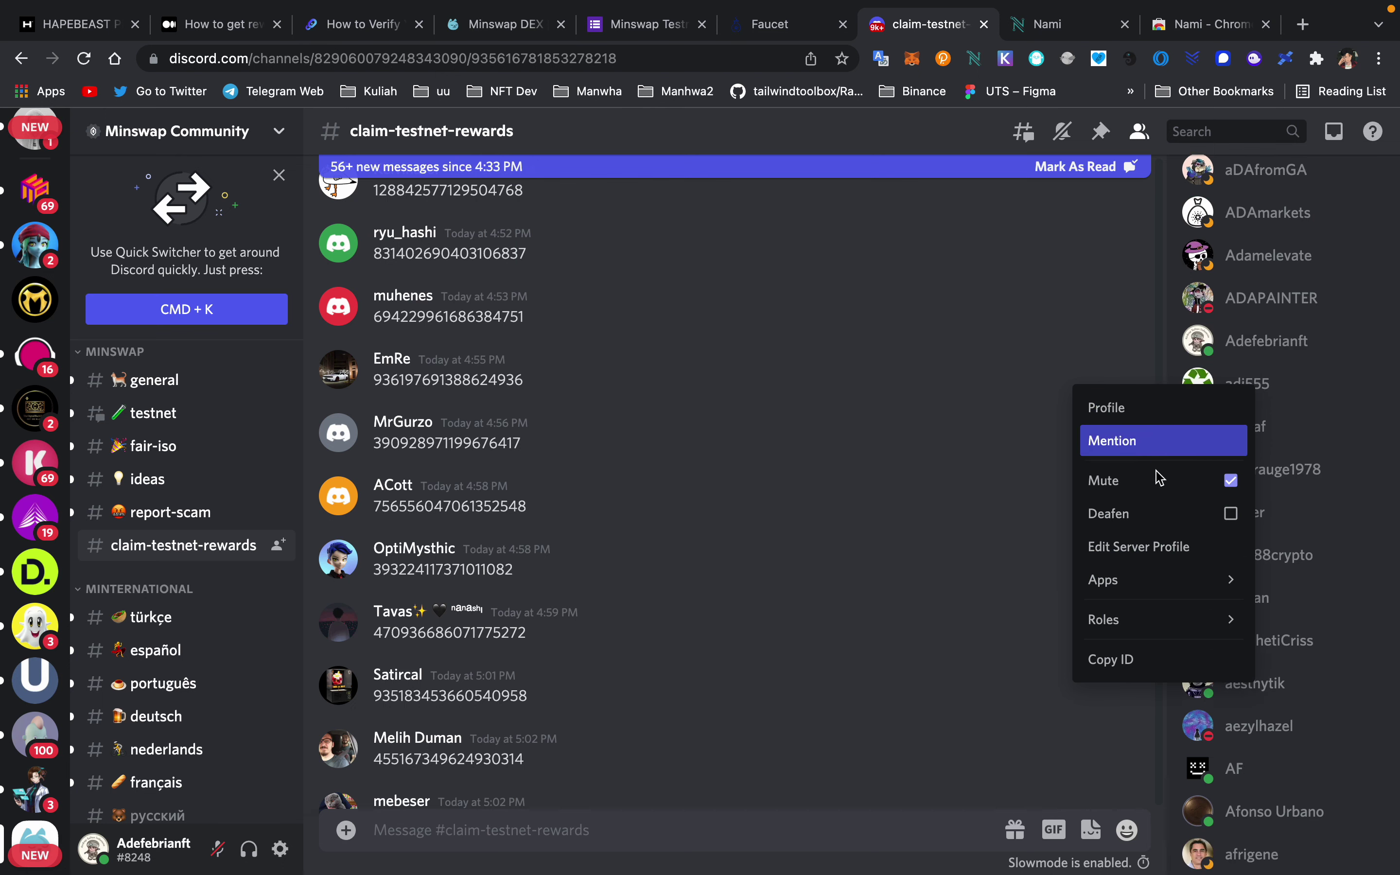
pyautogui.click(1150, 658)
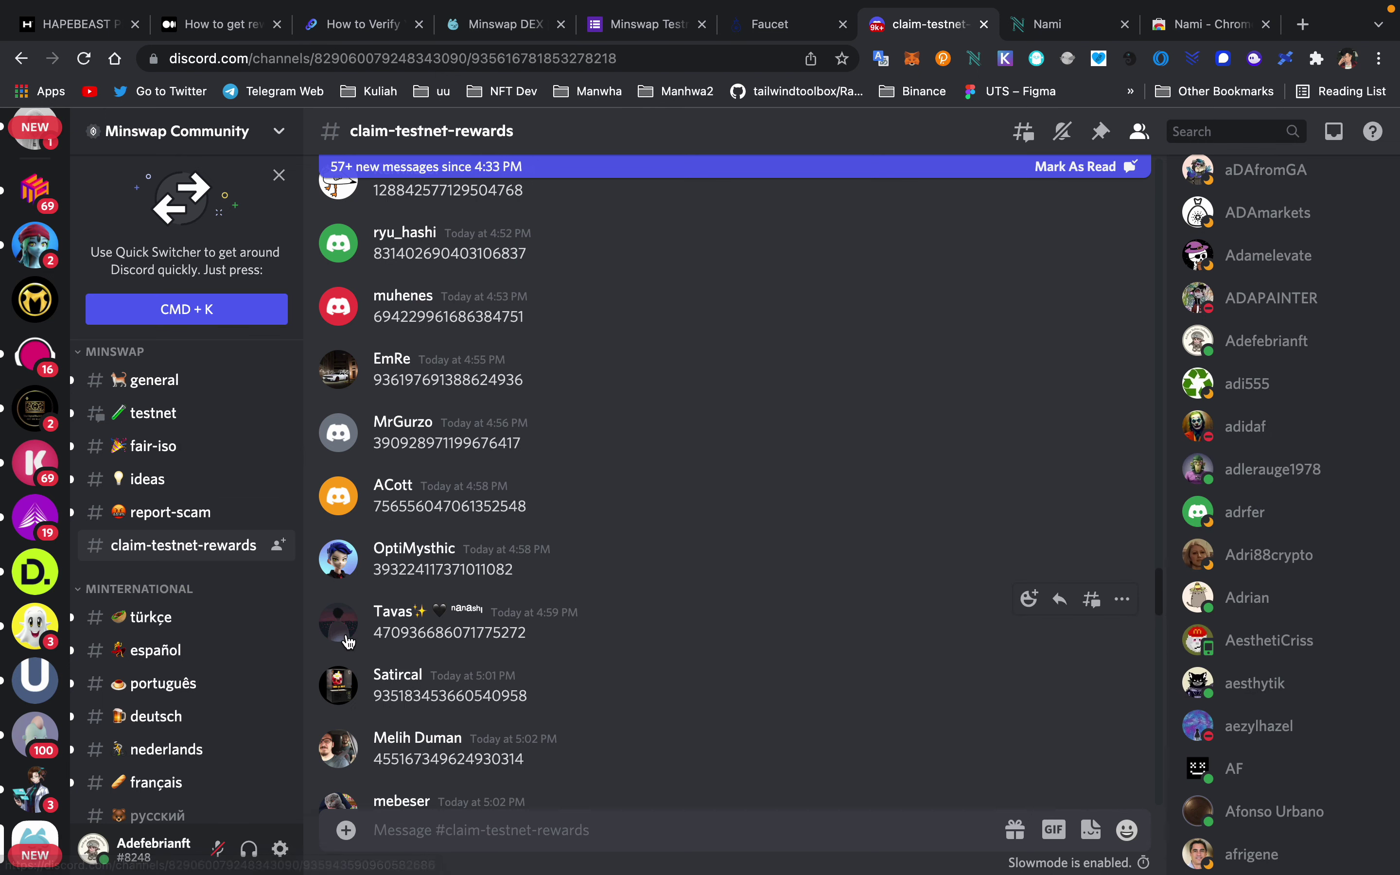
# - Paste the user ID into the claim-testnet-rewards message box, then delete it
pyautogui.click(429, 833)
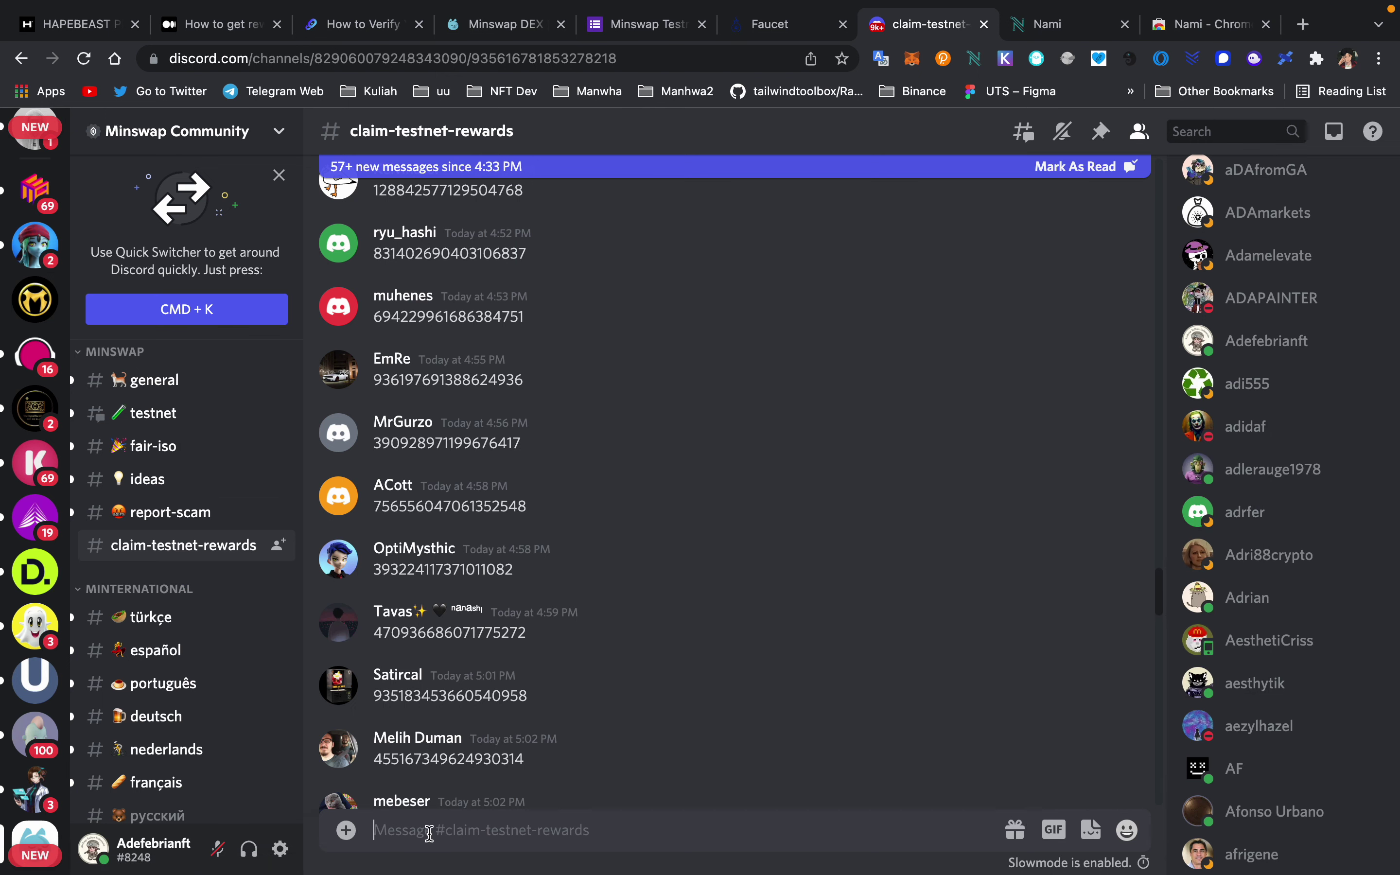
pyautogui.hotkey('ctrl', 'v')
pyautogui.scroll(-15, 563, 547)
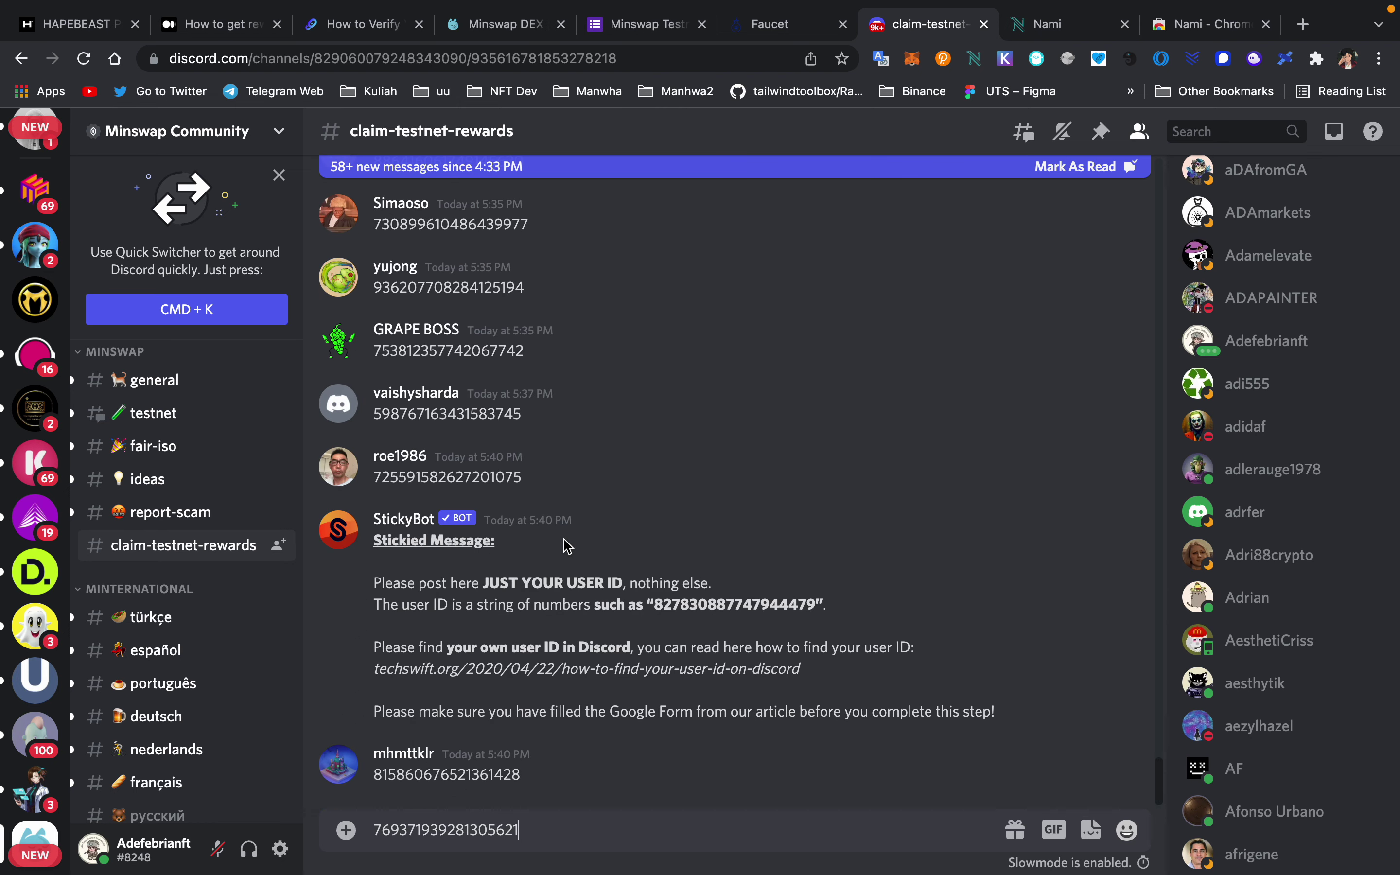
pyautogui.press('super+a')
pyautogui.press('BackSpace')
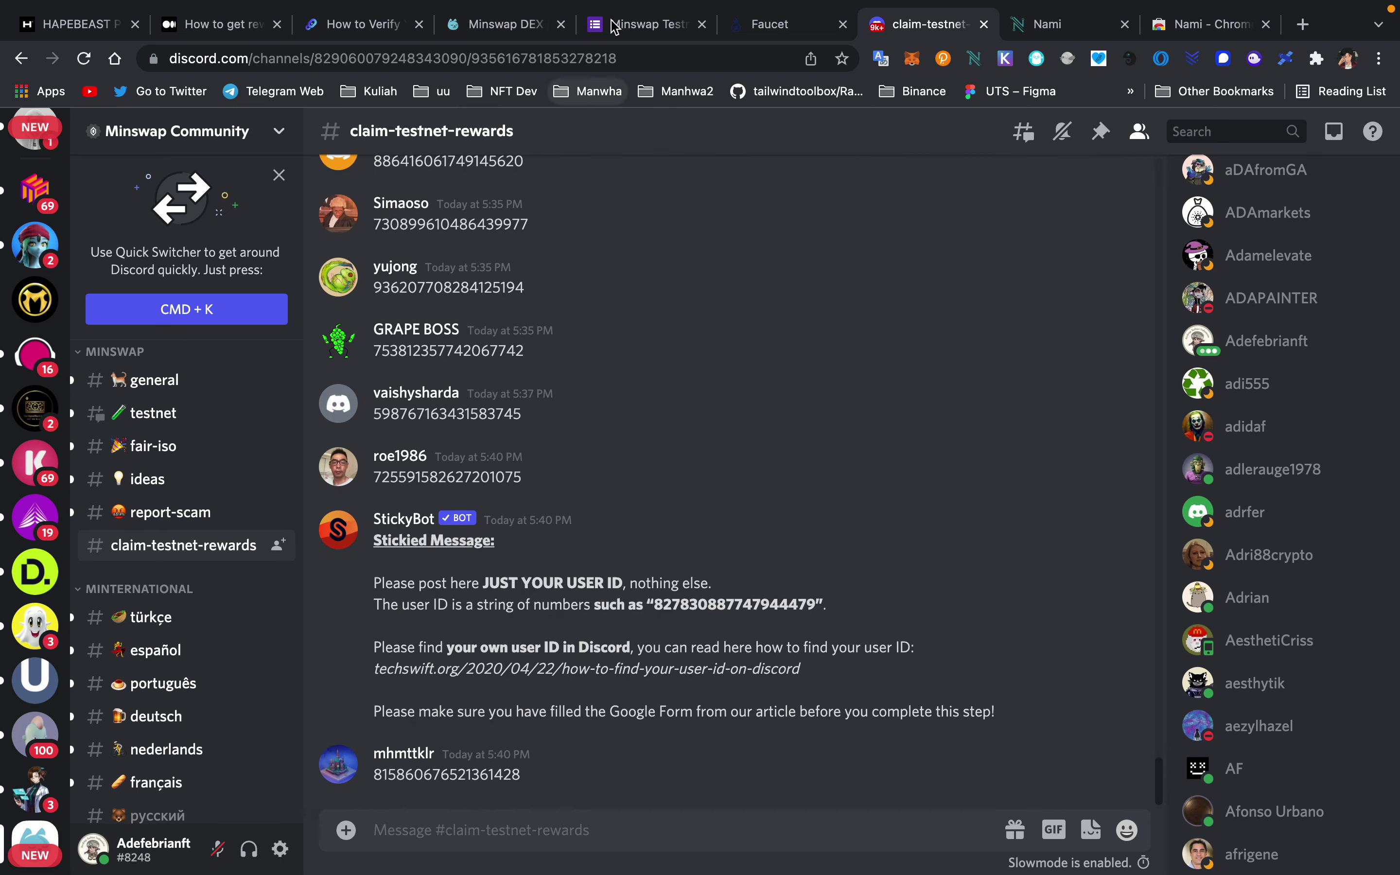
# - Move through the faucet and feedback-form tabs to the Minswap DEX swap page
pyautogui.click(796, 25)
pyautogui.click(593, 51)
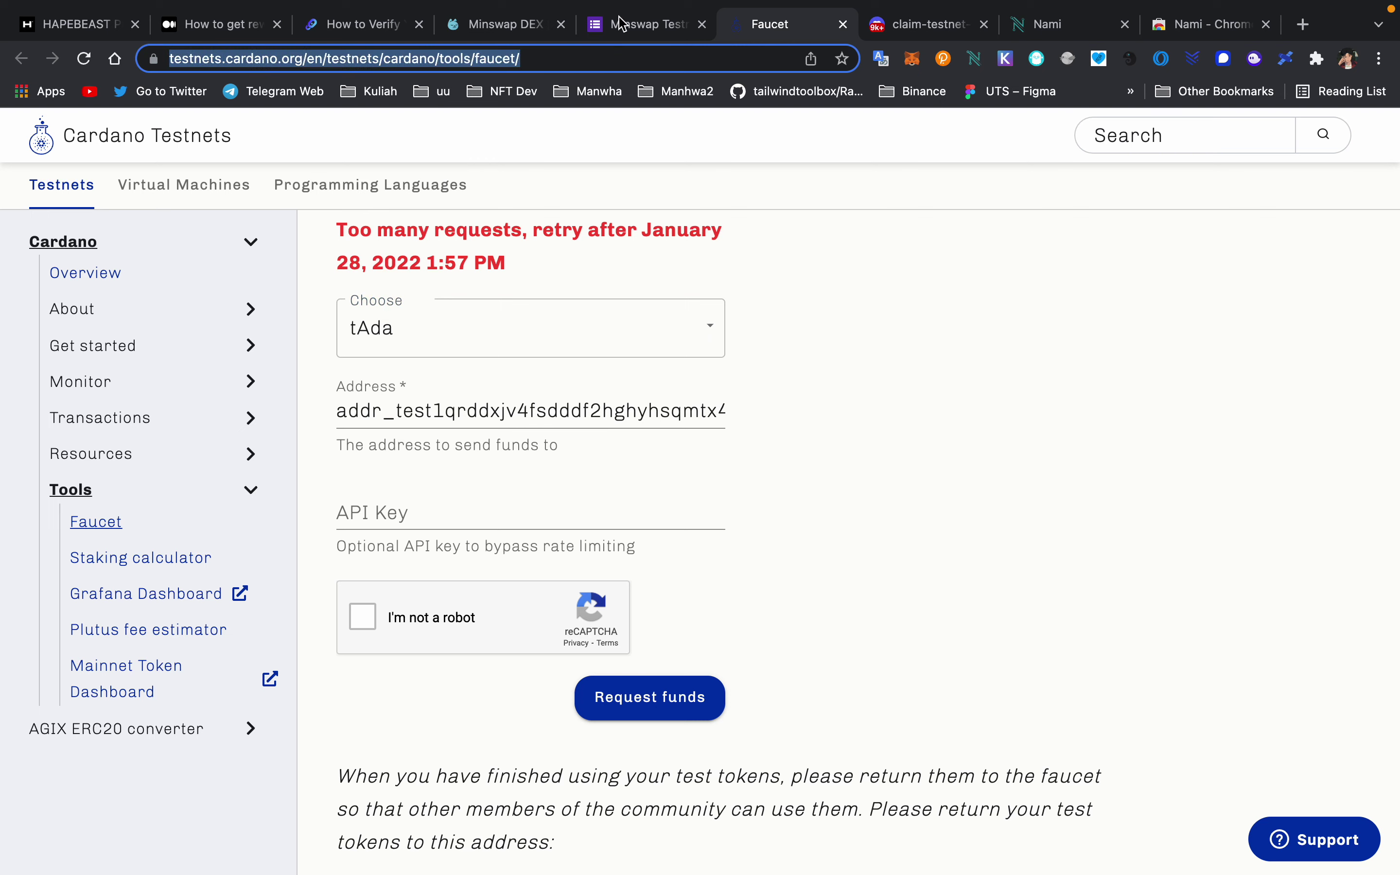
pyautogui.click(619, 24)
pyautogui.click(529, 23)
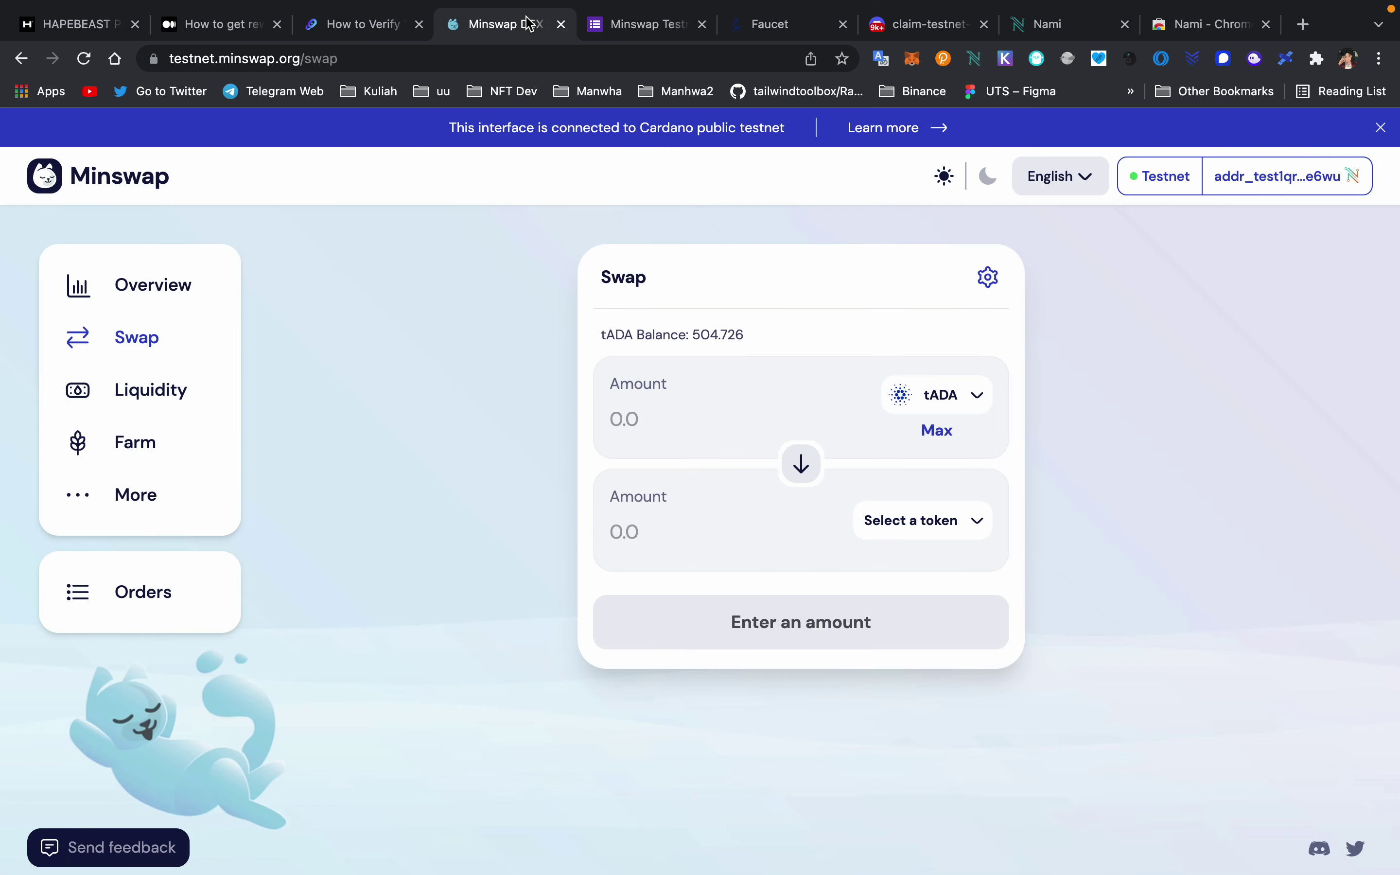
# - Compare the followchain phone-verification guide with Minswap DEX, close the Minswap DEX tab, then go to Telegram Lite
pyautogui.click(376, 23)
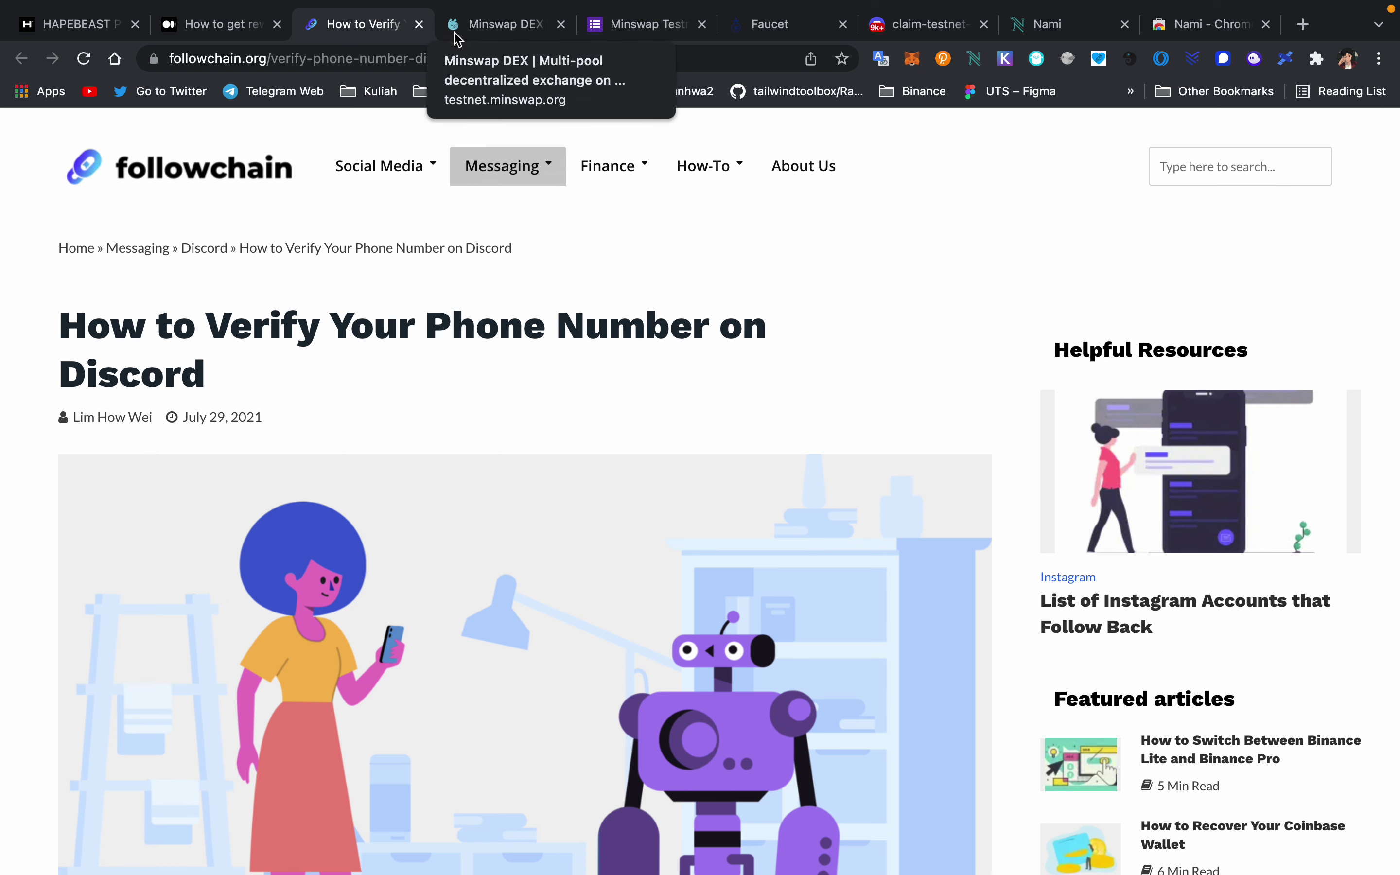
pyautogui.click(481, 36)
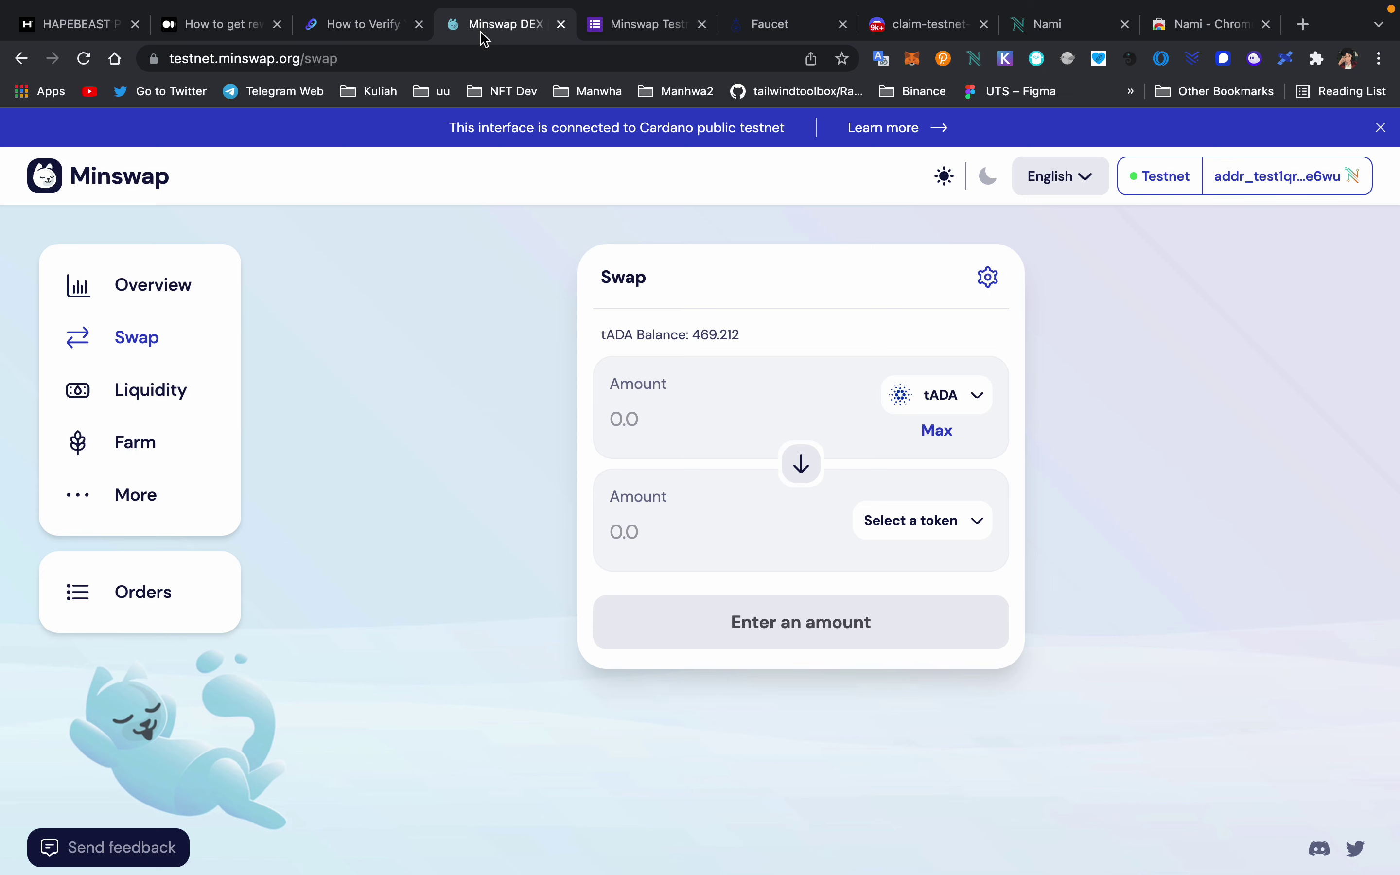
pyautogui.click(359, 35)
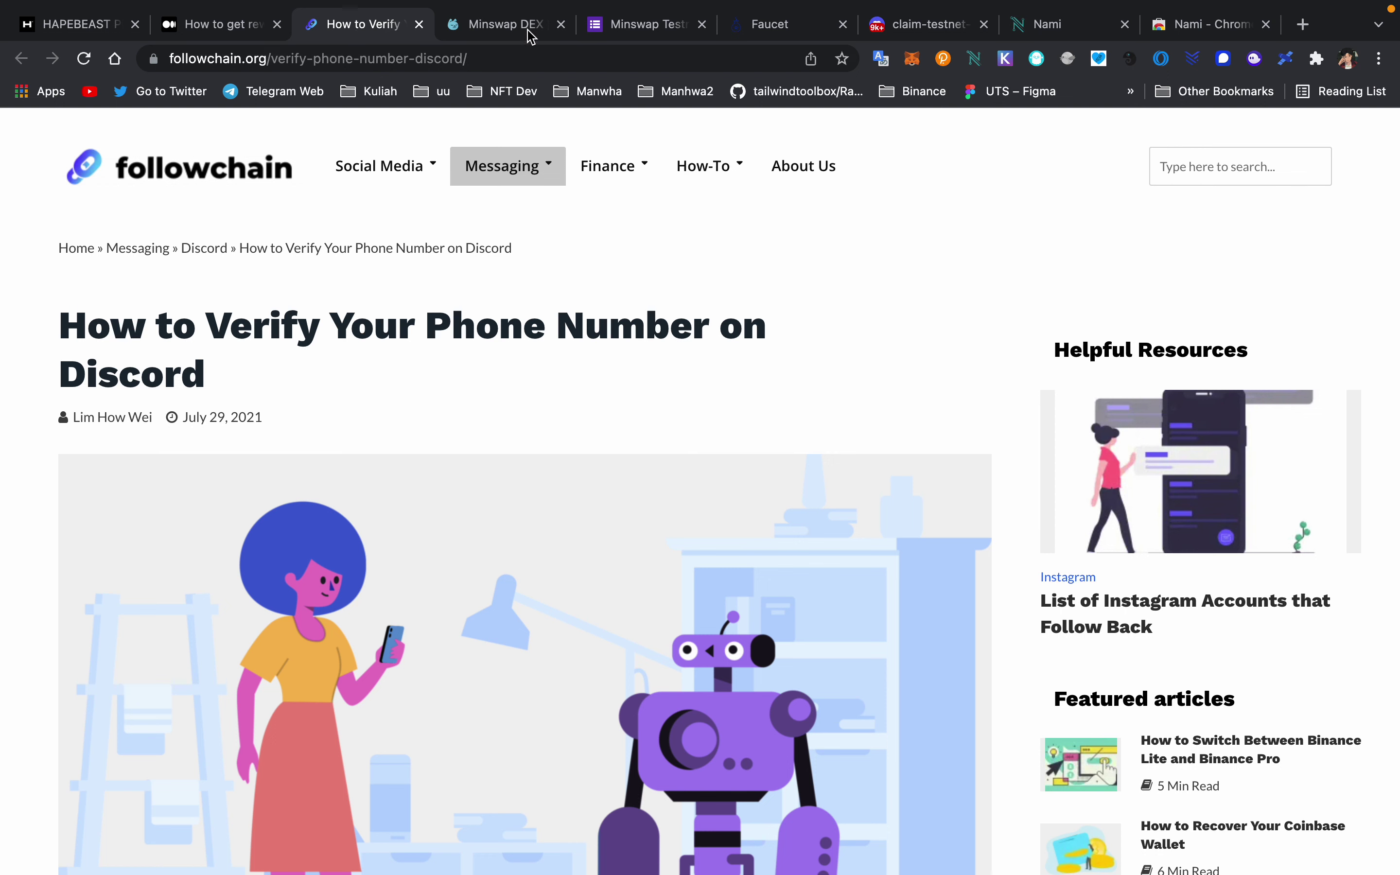
pyautogui.click(560, 24)
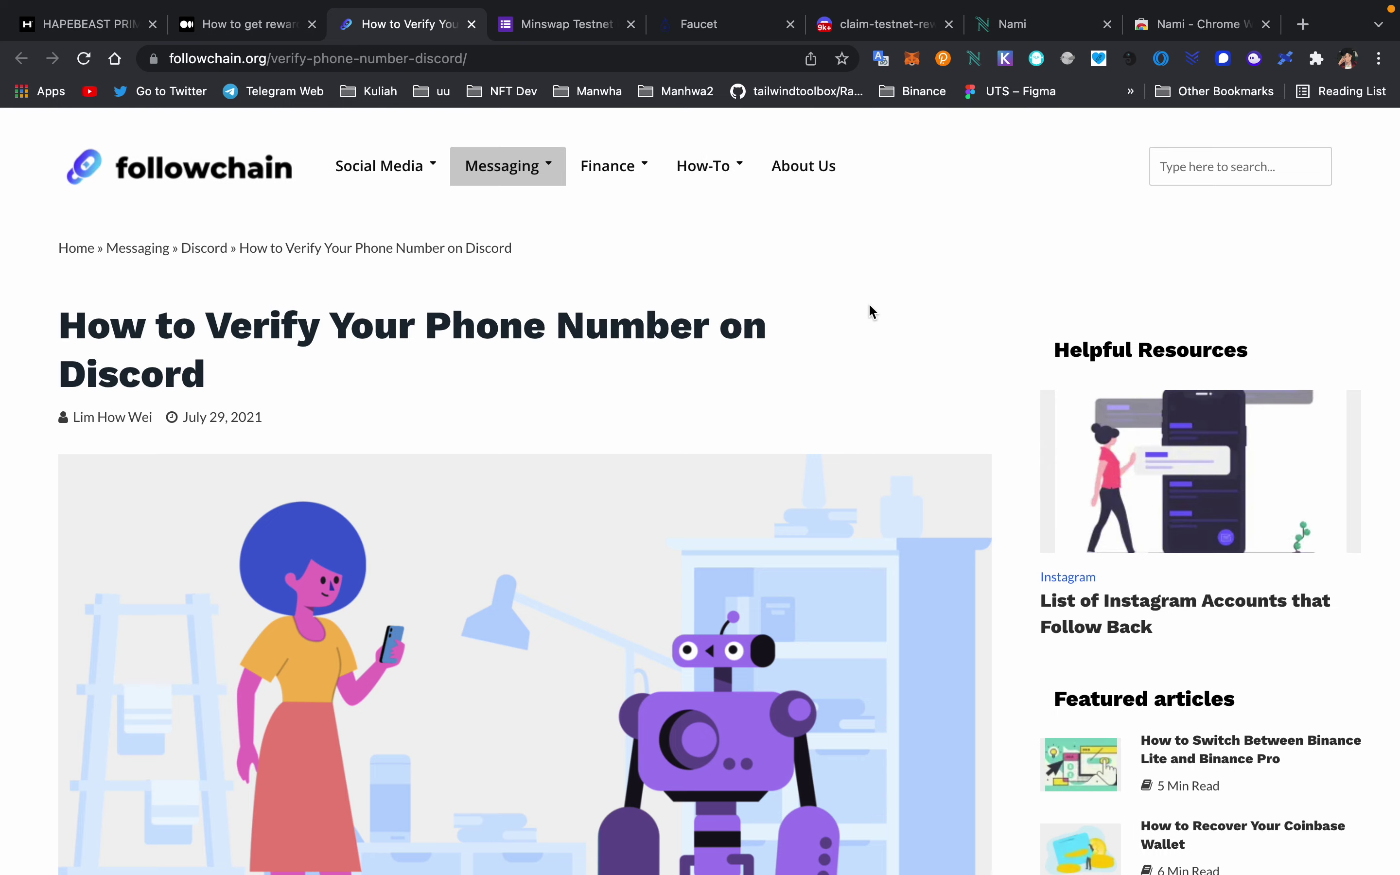
pyautogui.moveTo(1003, 873)
pyautogui.click(1041, 833)
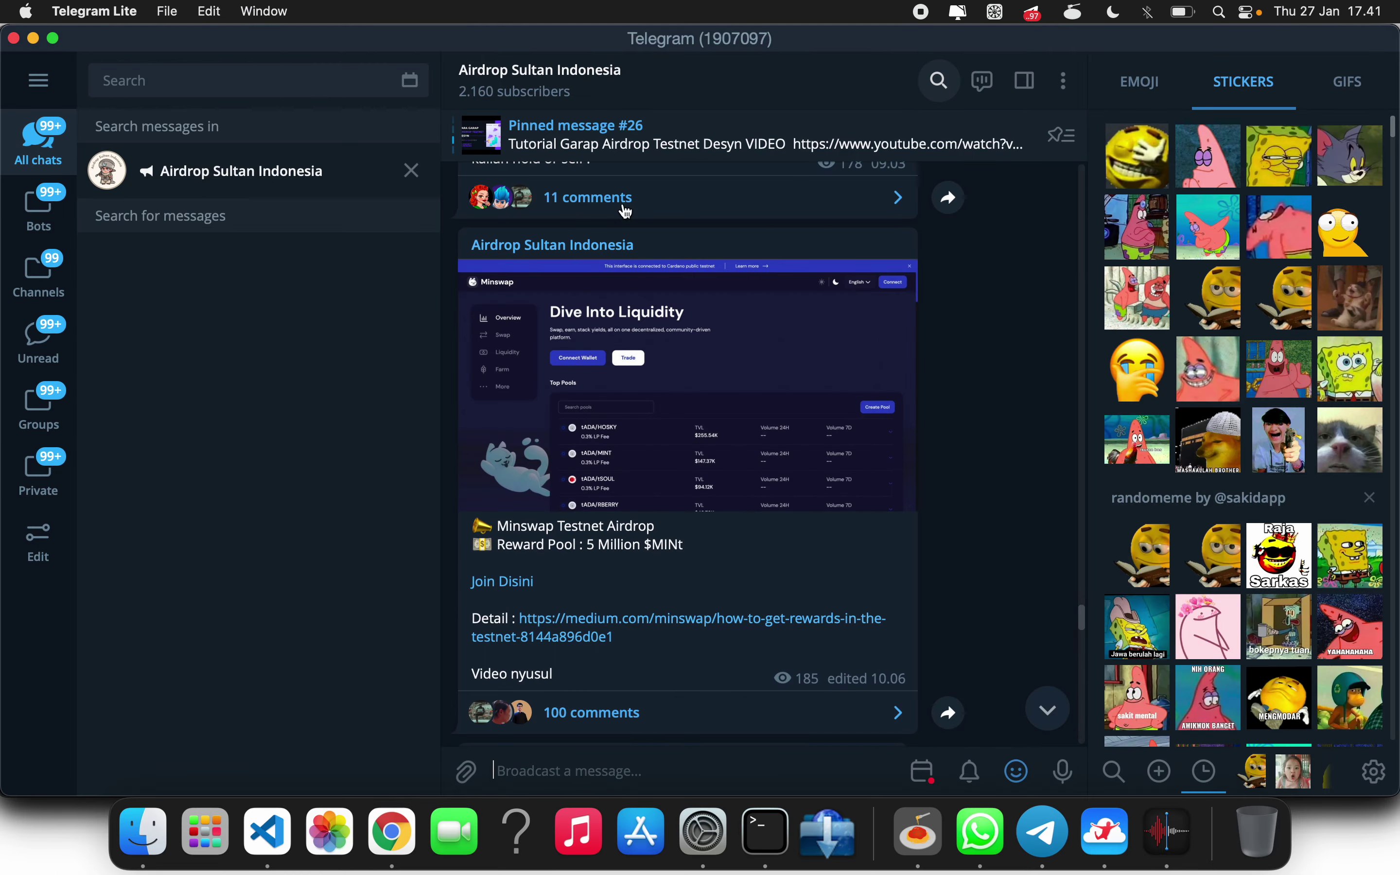
# - Scroll Airdrop Sultan Indonesia to the pinned January 25 Desyn testnet tutorial video post
pyautogui.click(619, 139)
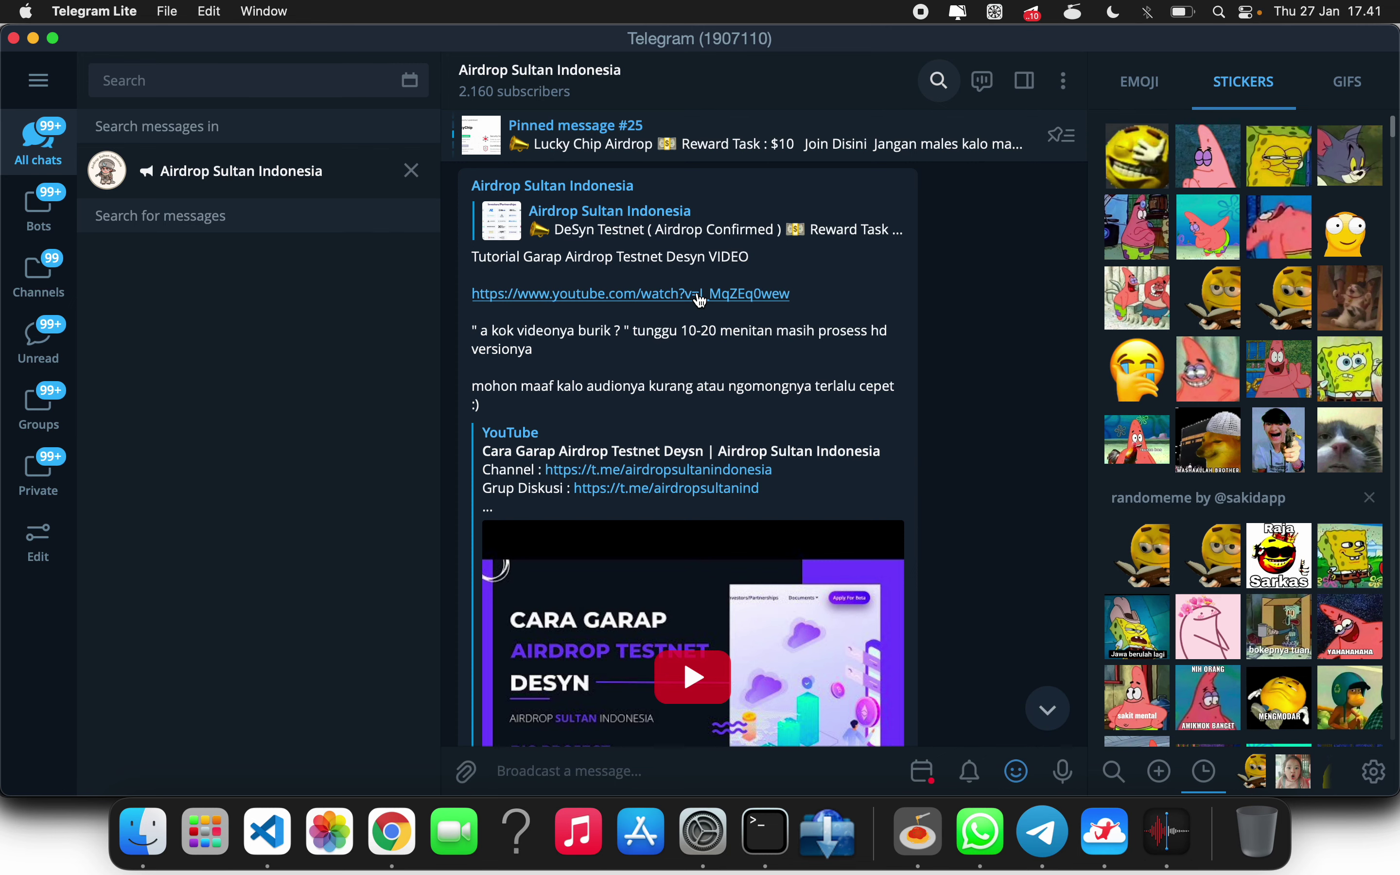
pyautogui.scroll(-10, 701, 300)
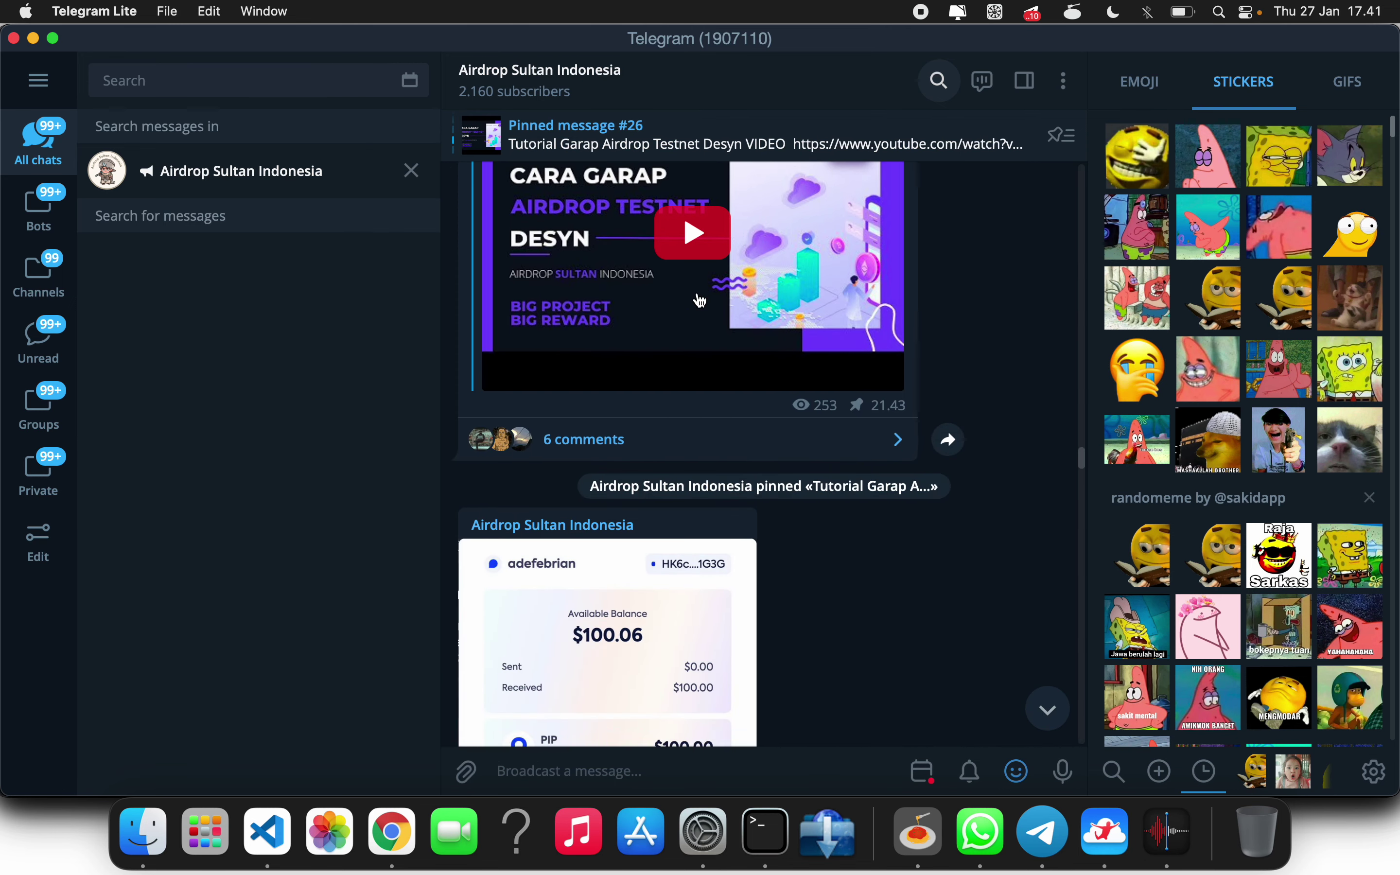
pyautogui.scroll(-20, 702, 301)
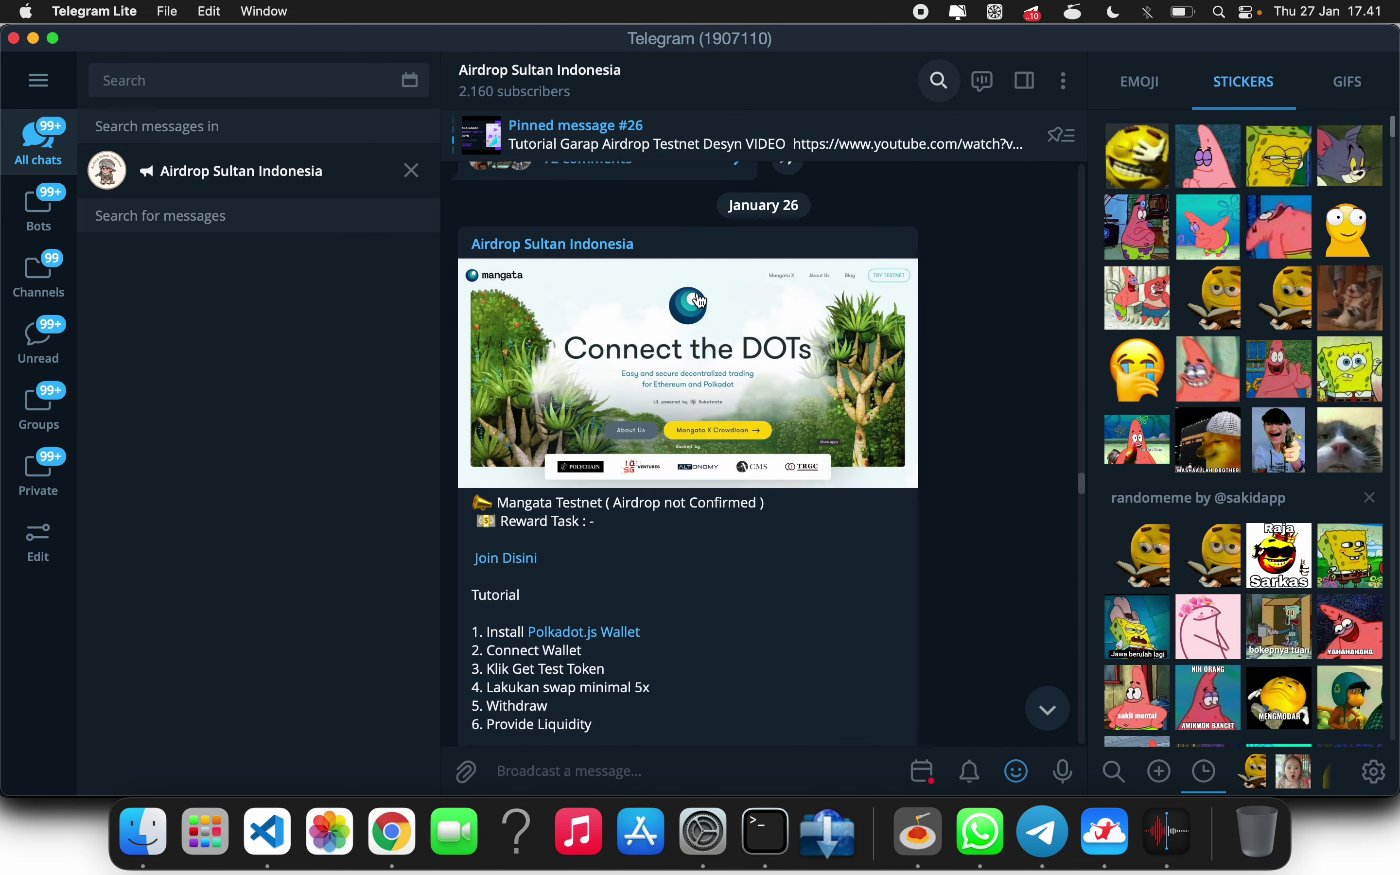
pyautogui.scroll(-2, 700, 300)
pyautogui.scroll(-1, 700, 301)
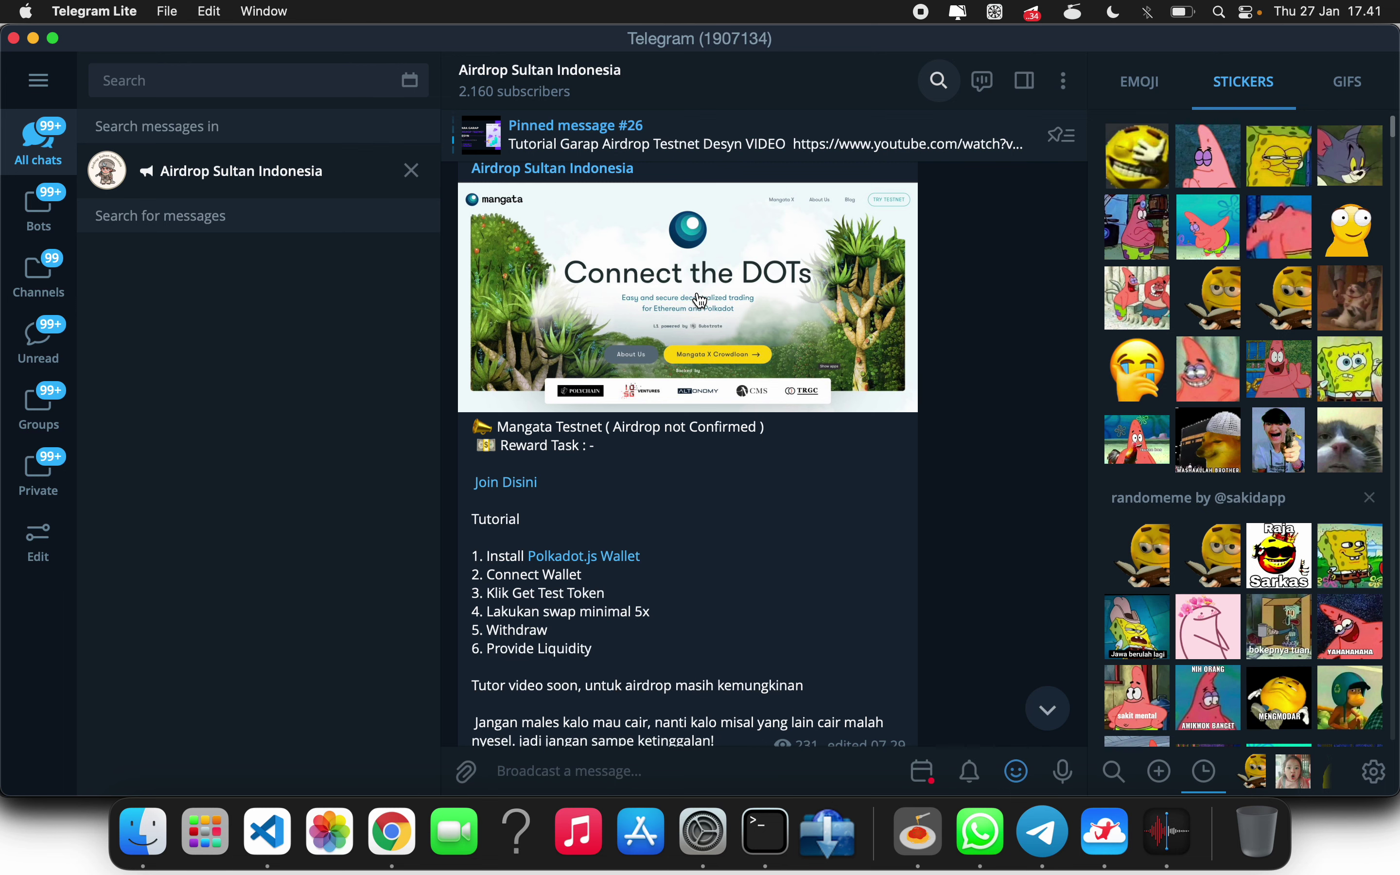
pyautogui.scroll(-2, 700, 301)
pyautogui.scroll(2, 701, 301)
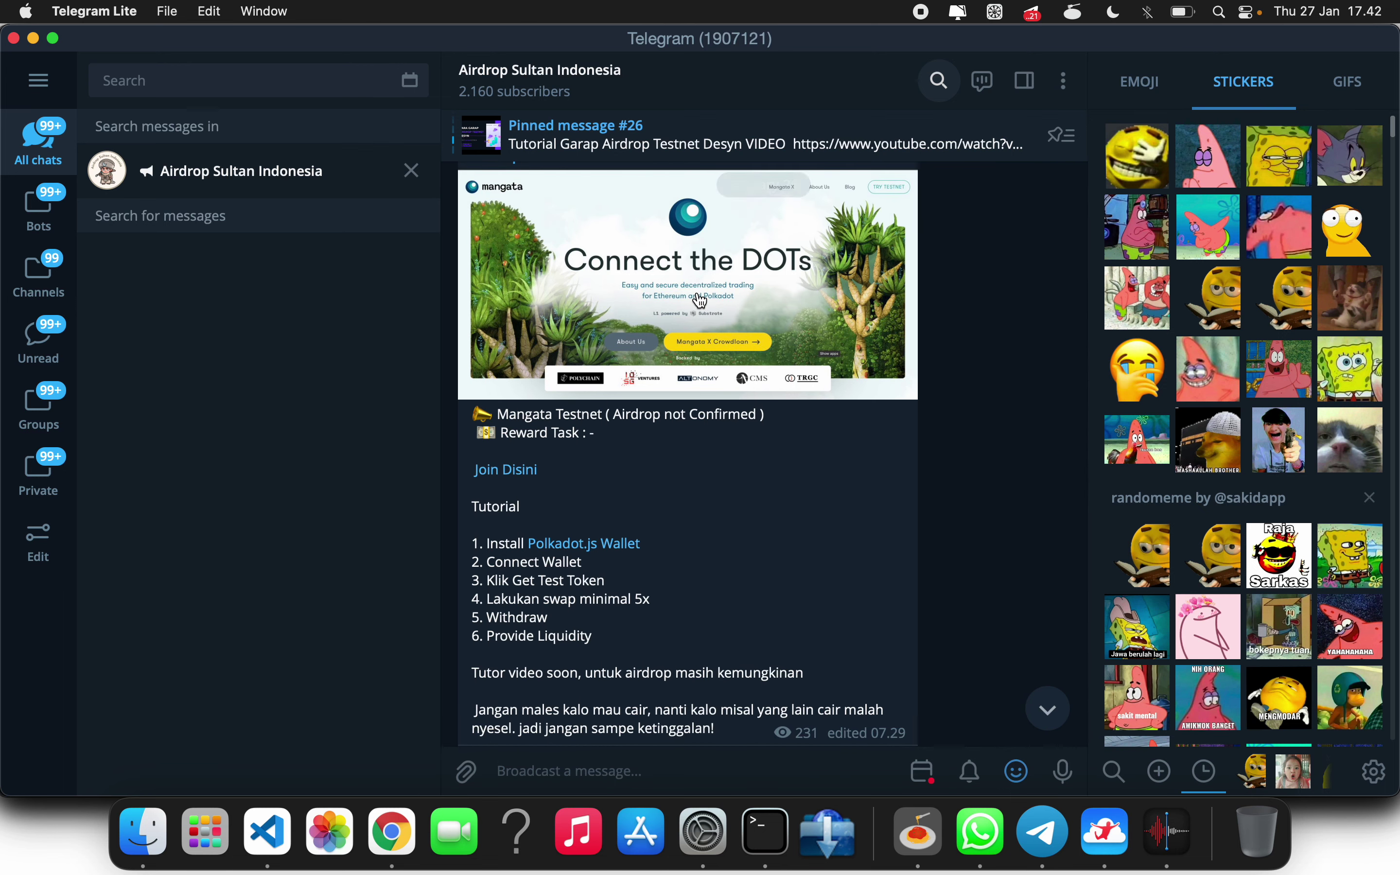
pyautogui.scroll(-1, 701, 300)
pyautogui.scroll(1, 700, 301)
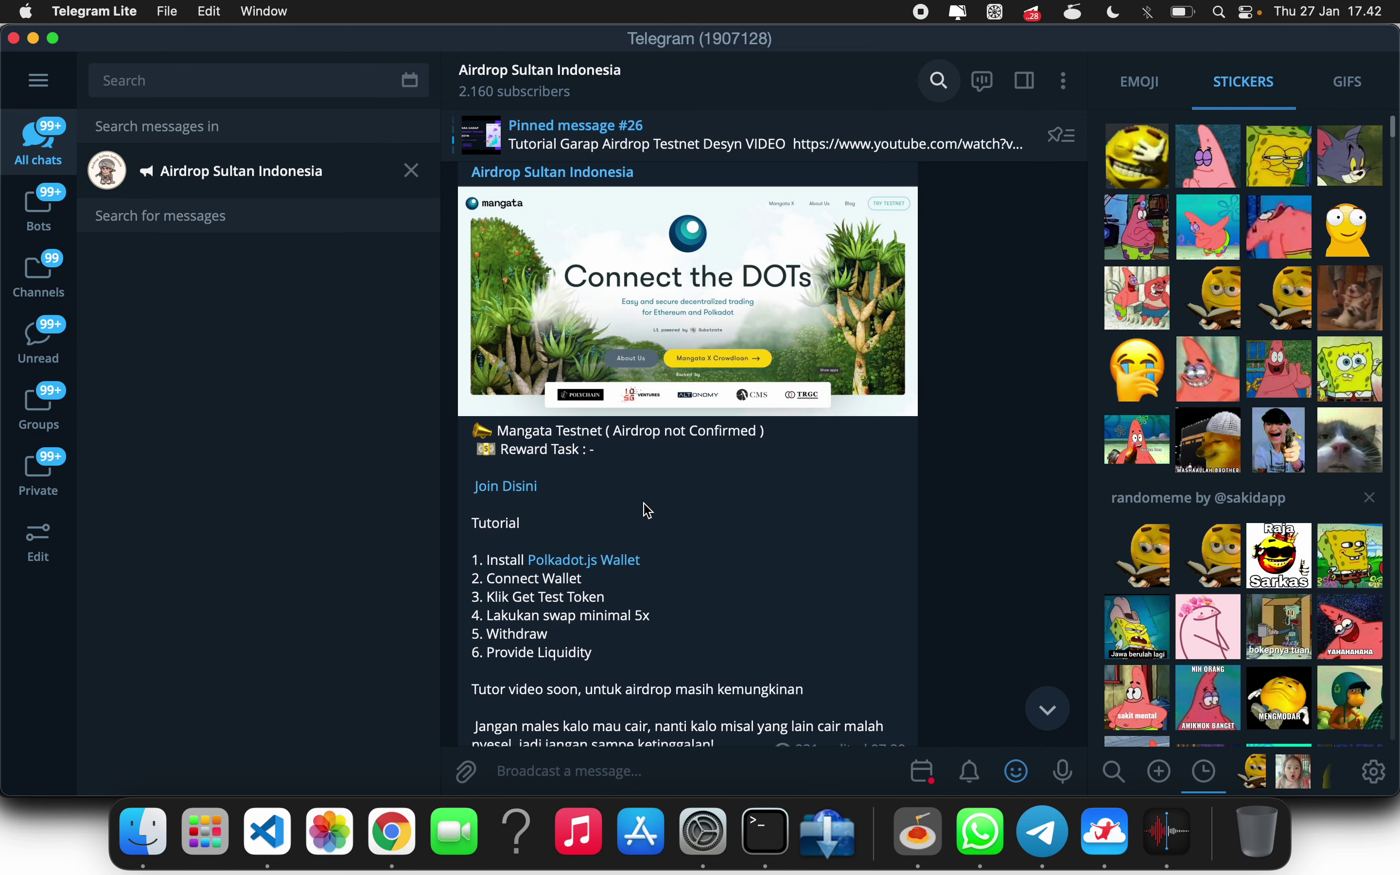
pyautogui.scroll(1, 646, 510)
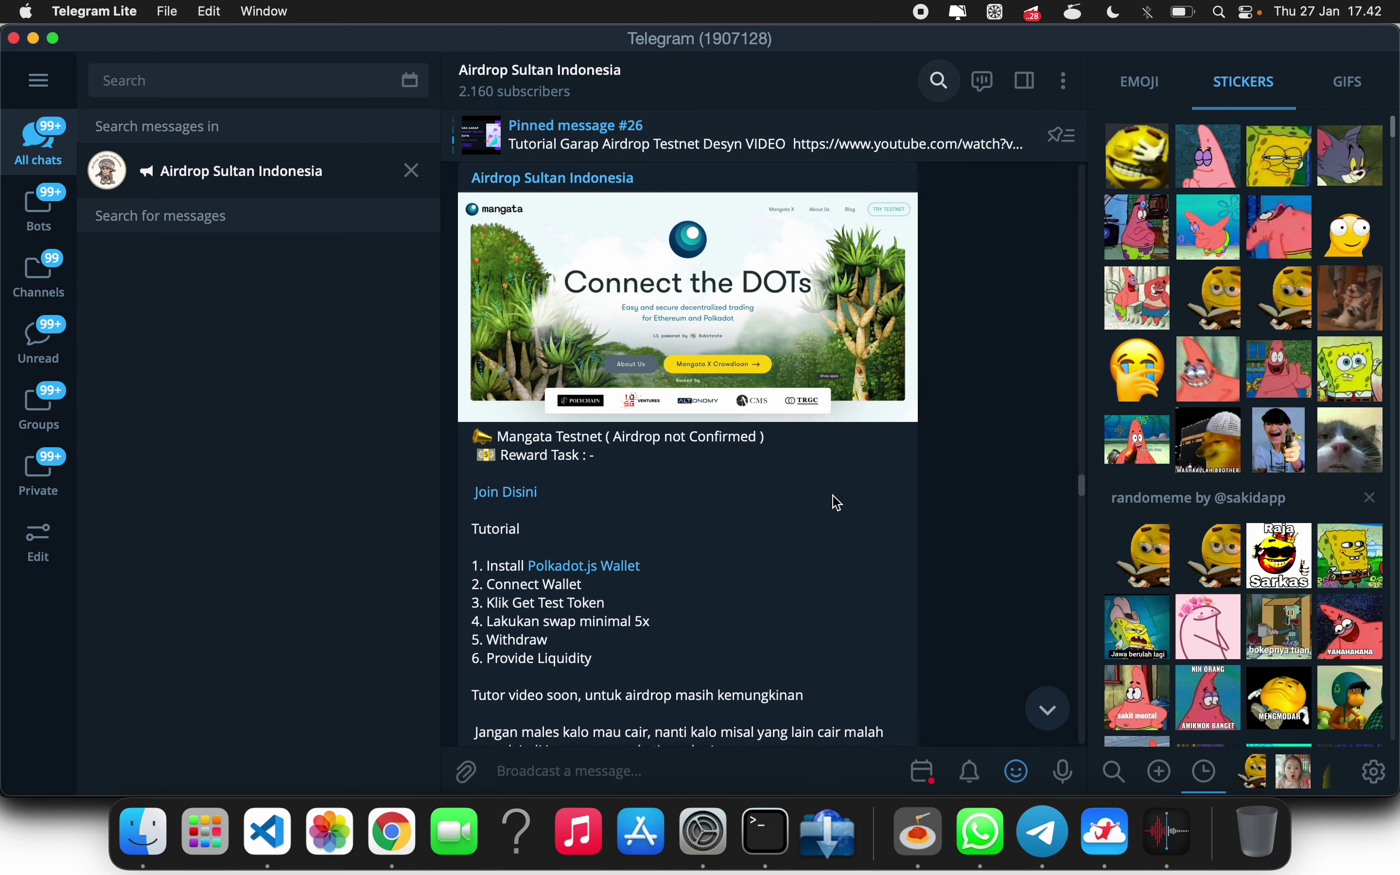
pyautogui.scroll(10, 837, 503)
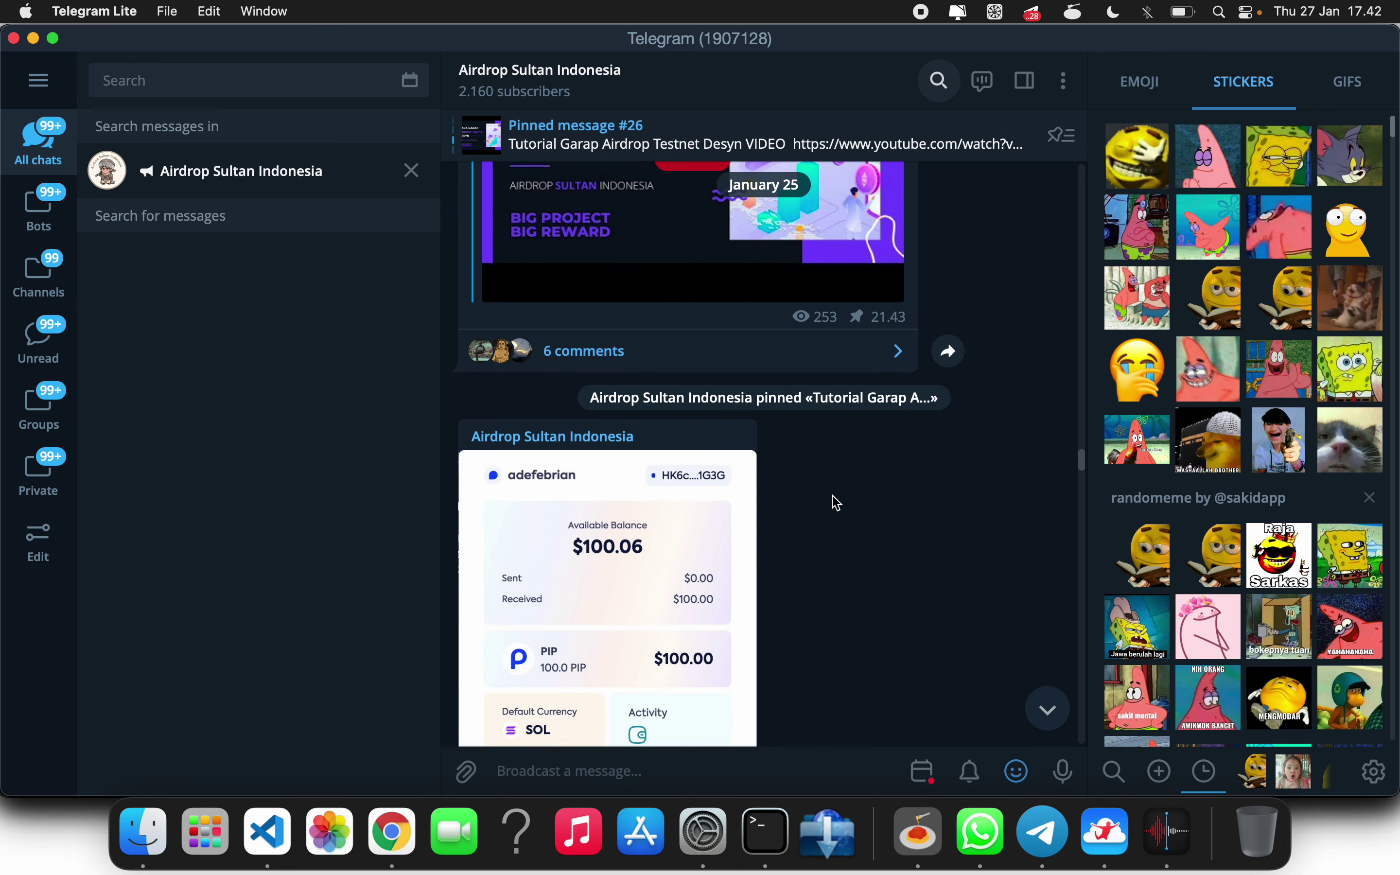
pyautogui.scroll(-1, 837, 502)
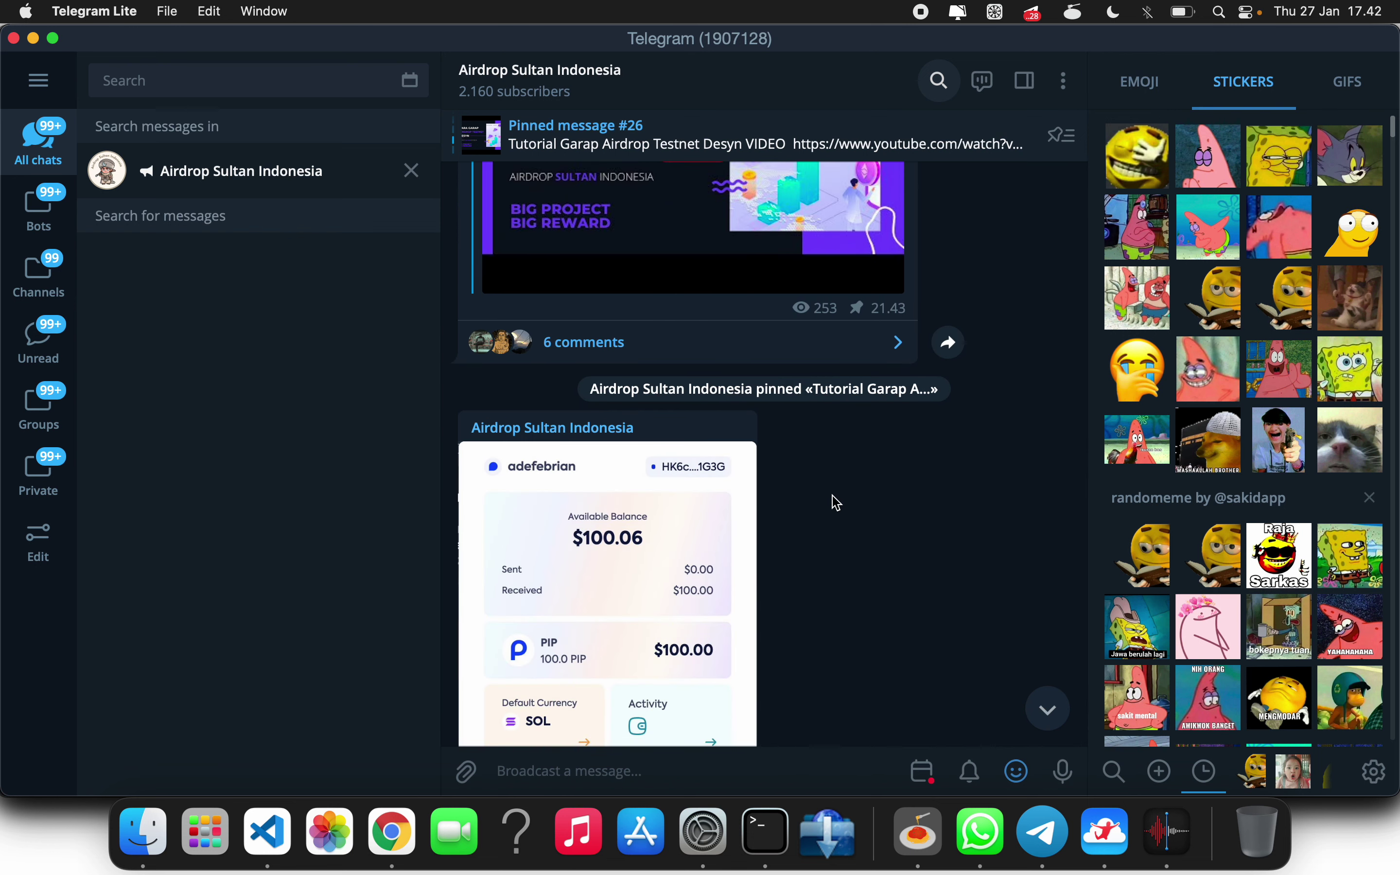
pyautogui.scroll(5, 784, 462)
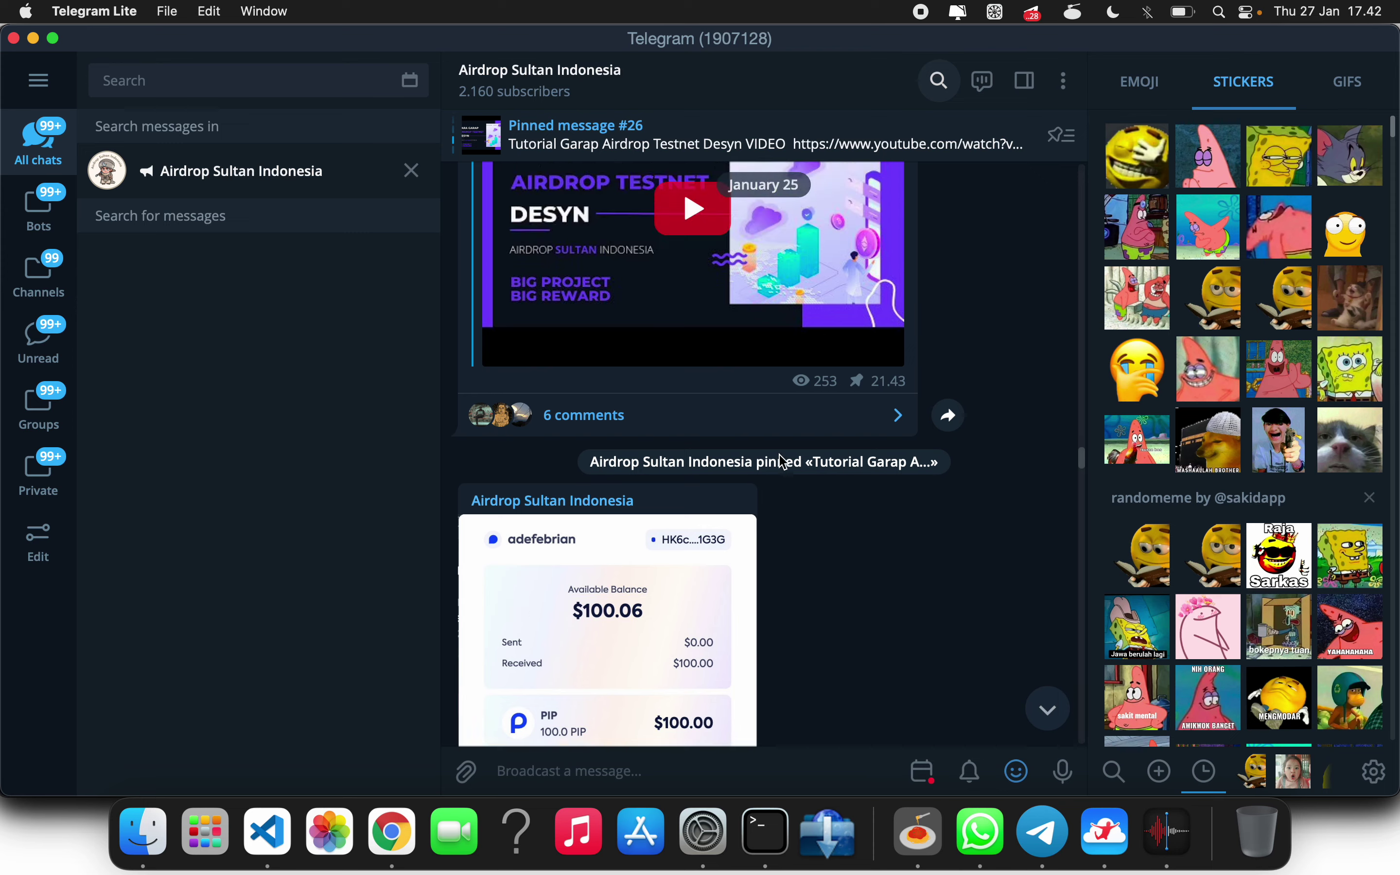
pyautogui.click(410, 833)
# - Replace the followchain guide tab with ref.finance by entering 'ref' in the address bar
pyautogui.click(622, 56)
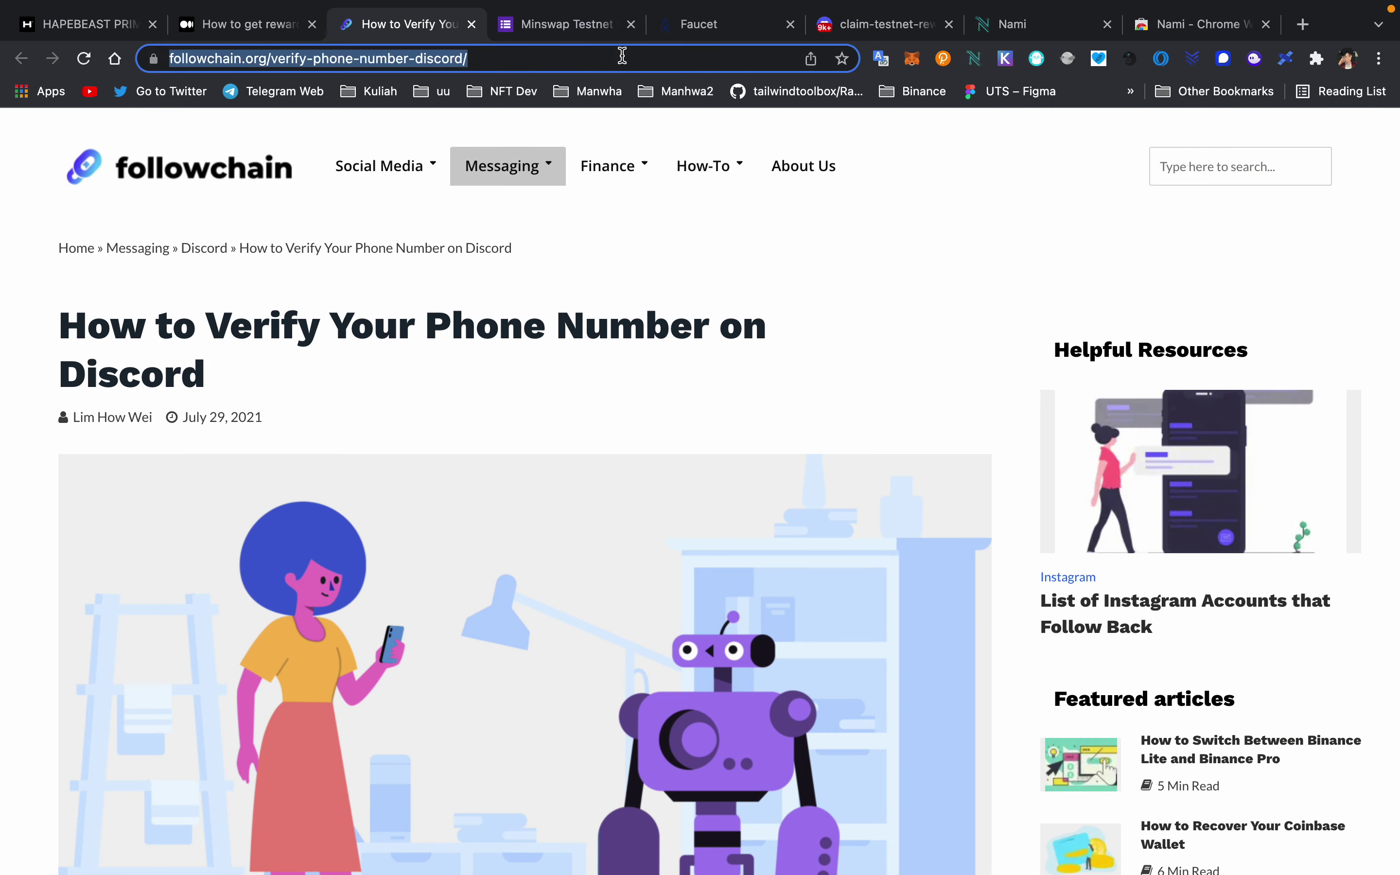
pyautogui.write('m')
pyautogui.press('BackSpace')
pyautogui.press('BackSpace')
pyautogui.write('ref.finance')
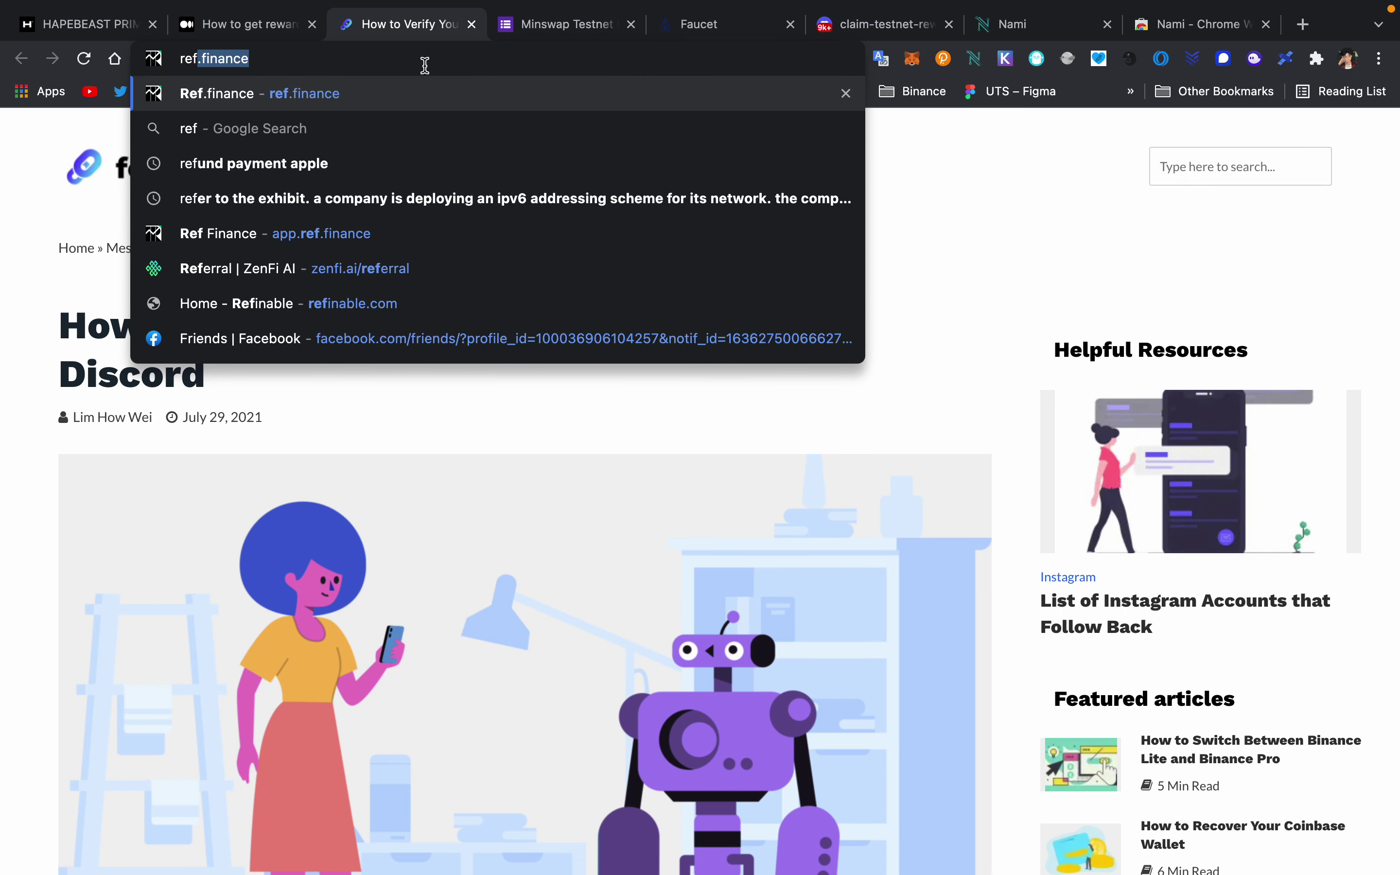
pyautogui.press('Return')
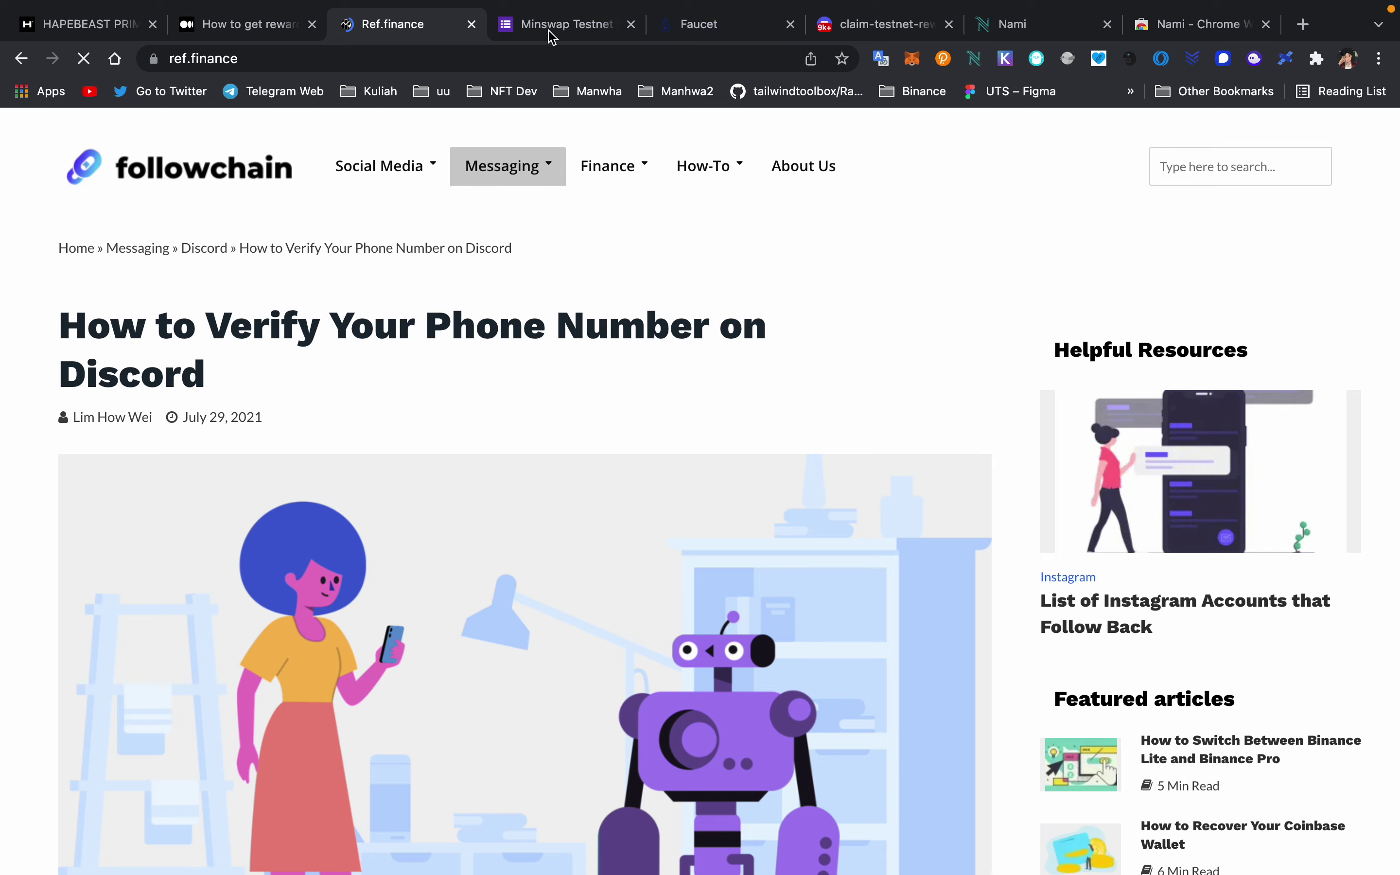
# - Load the Octopus Network MYRIA bridge in the Minswap feedback-form tab via the 'oct' suggestion
pyautogui.click(549, 30)
pyautogui.click(499, 48)
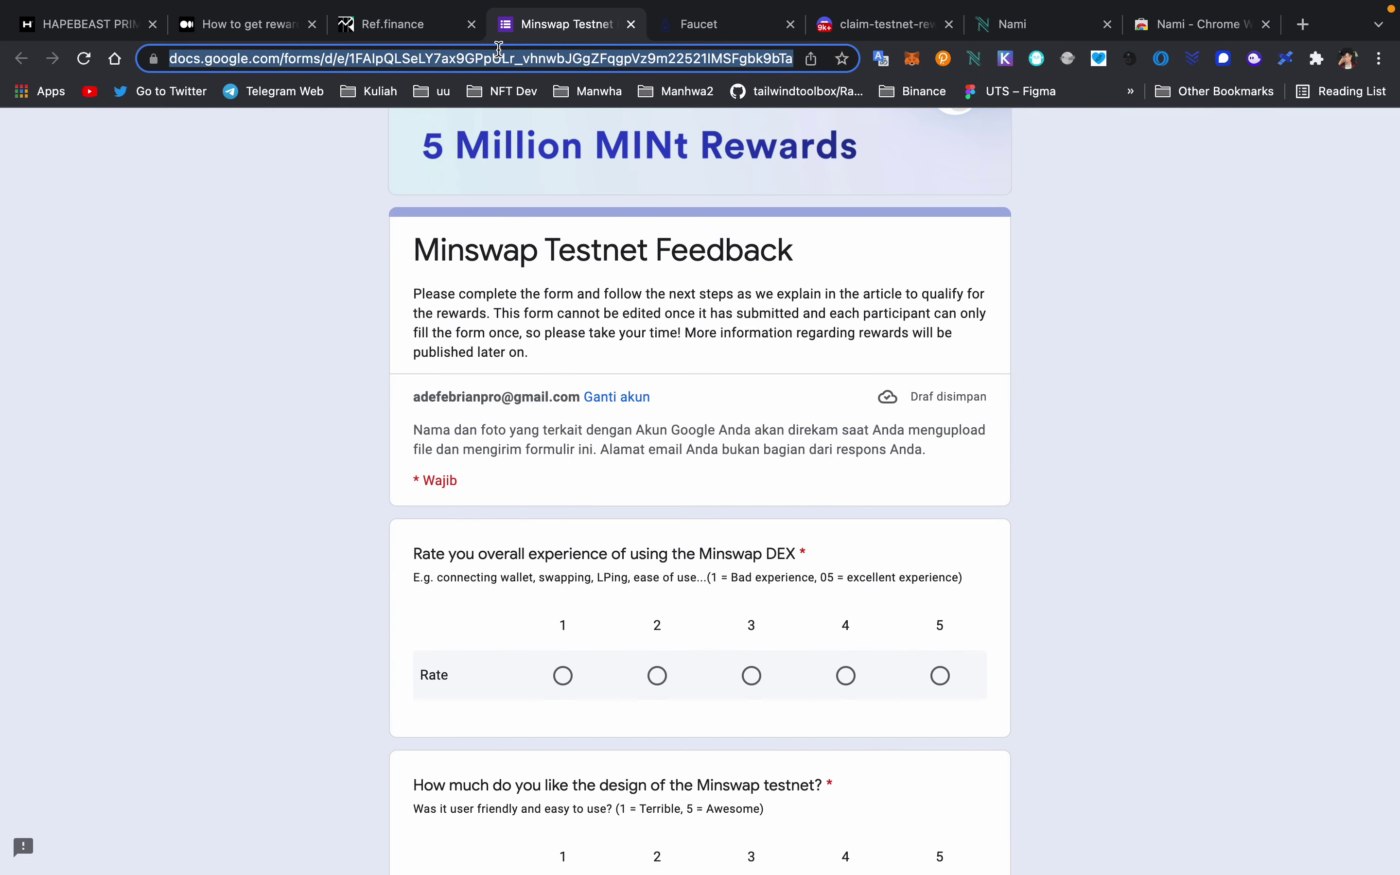
pyautogui.write('oct')
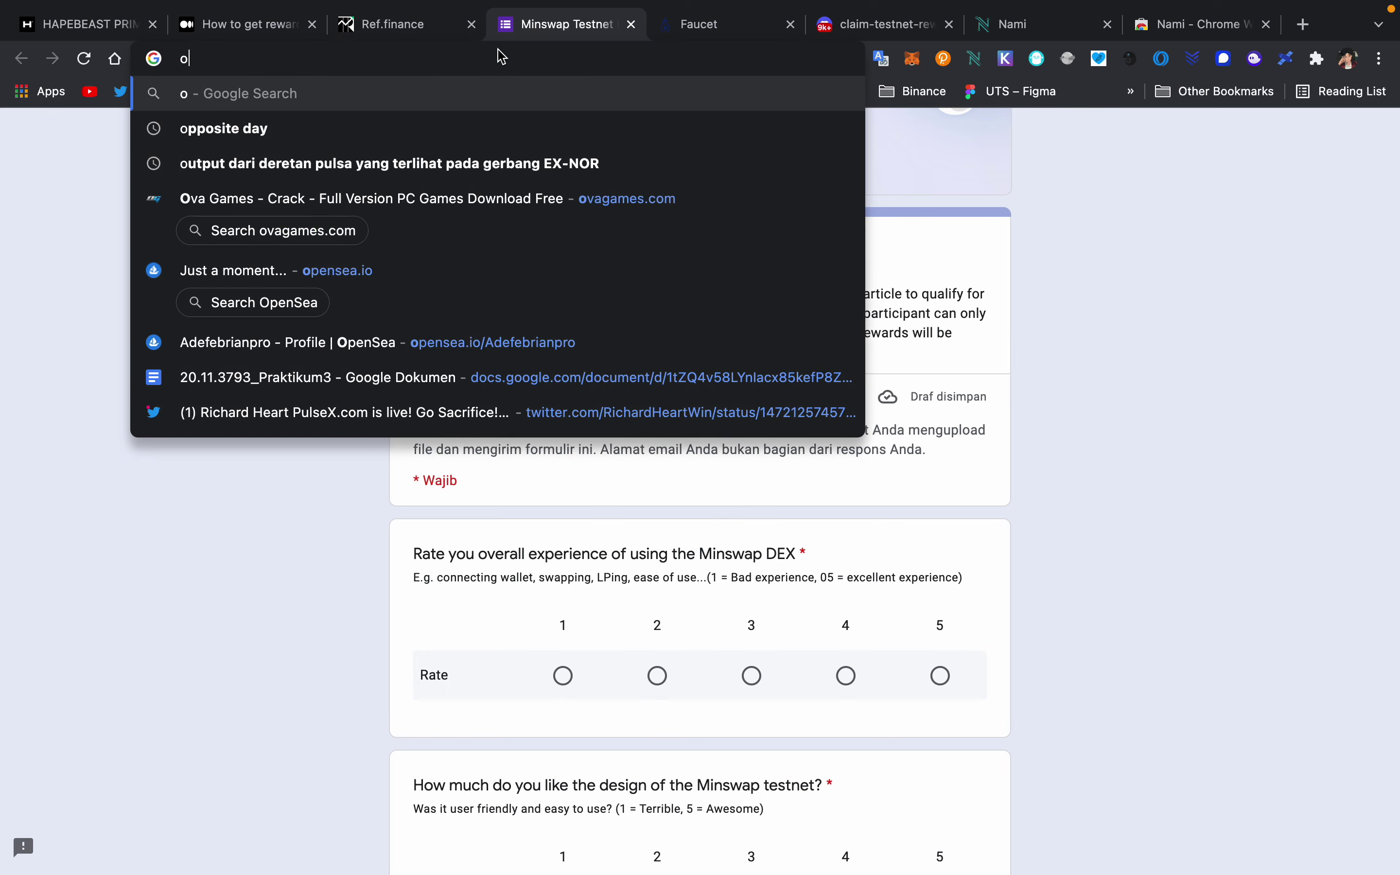
pyautogui.press('Down')
pyautogui.press('Down')
pyautogui.press('Down')
pyautogui.press('Down')
pyautogui.press('Down')
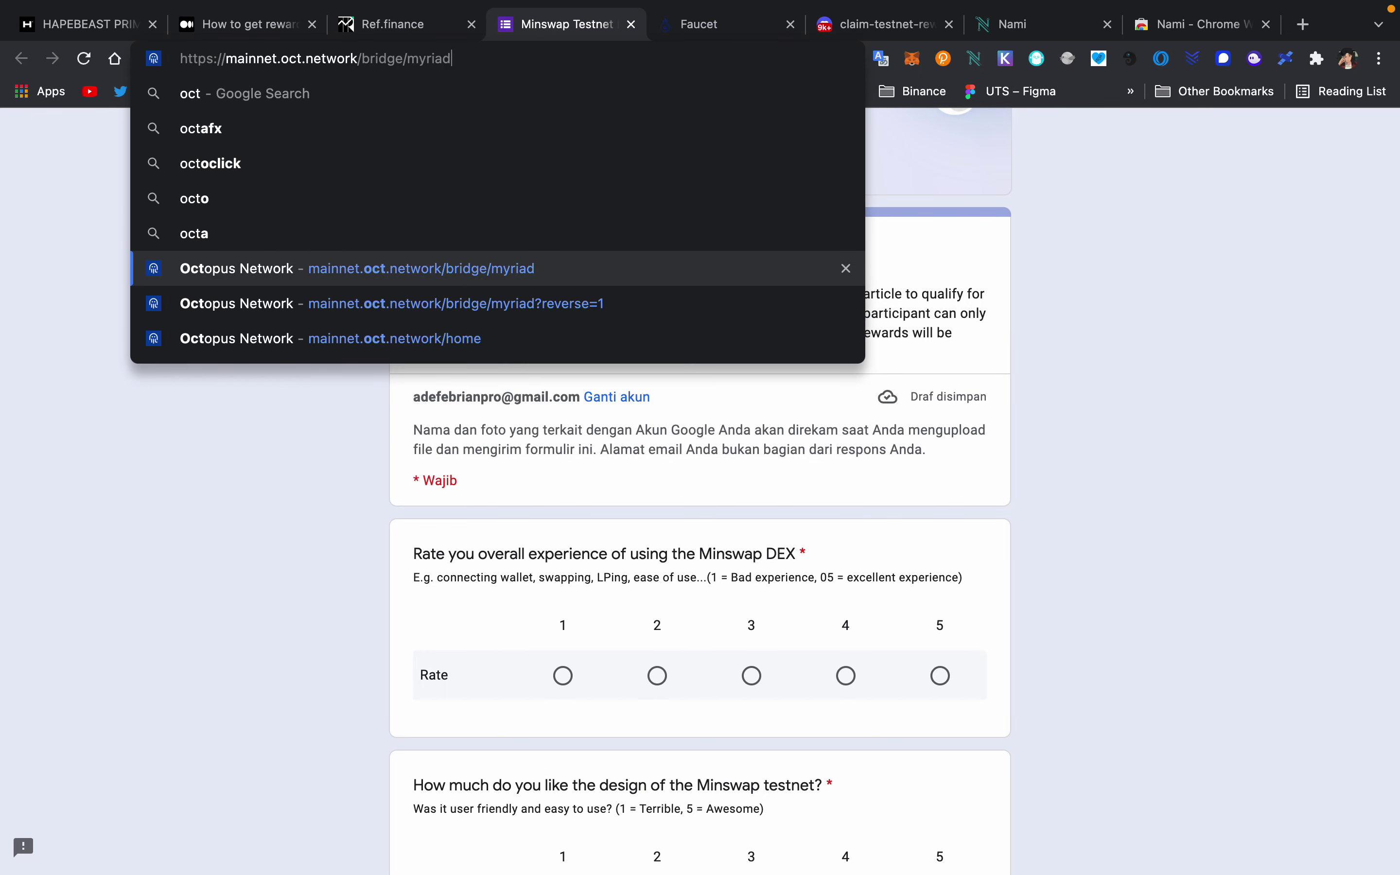
pyautogui.press('Return')
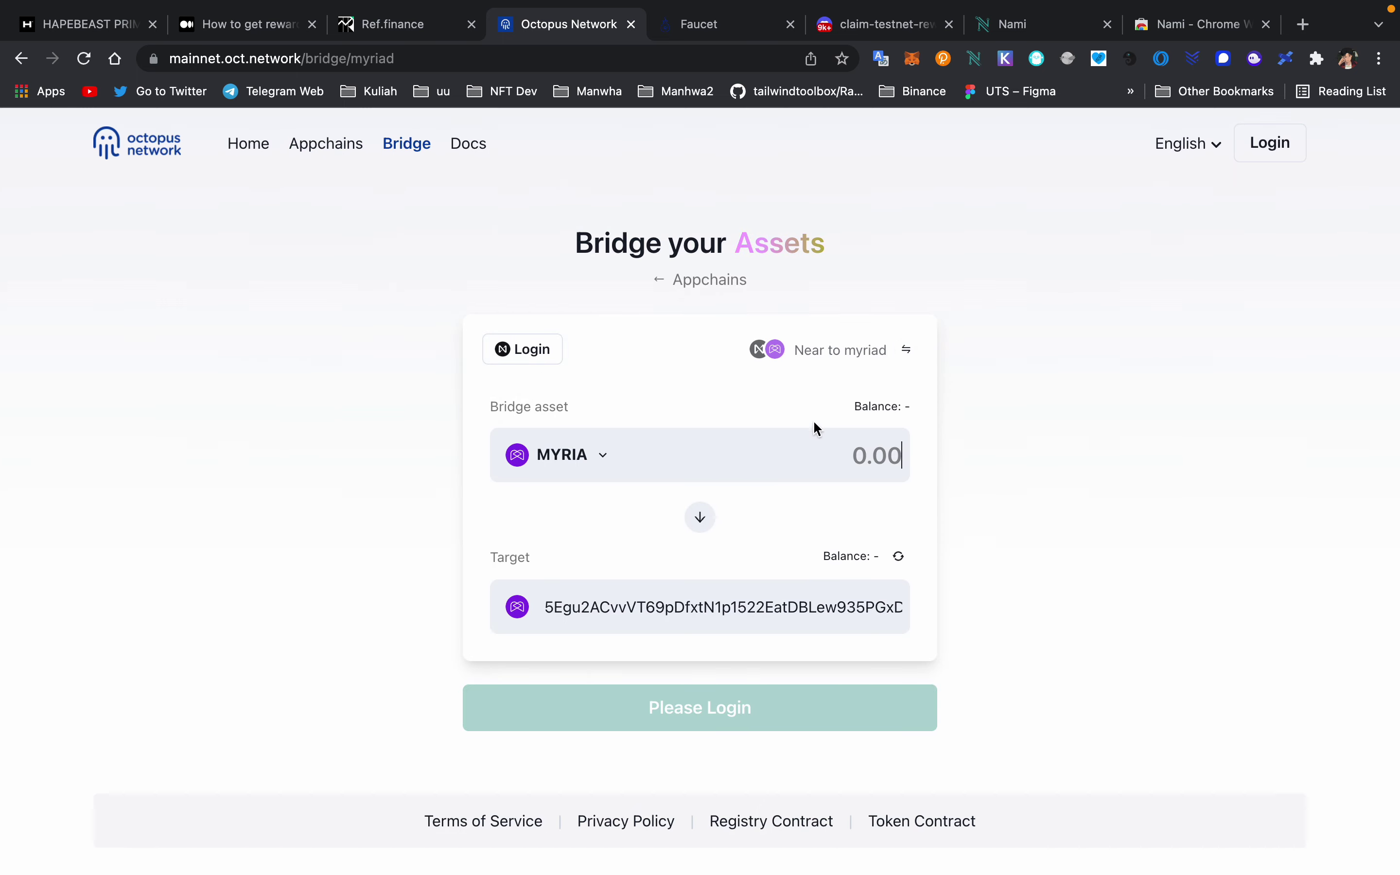
# - Reverse the bridge to myriad-to-Near with the full 4,500 MYRIA balance, then close the bridge tab
pyautogui.moveTo(879, 347); pyautogui.dragTo(905, 354)
pyautogui.click(905, 352)
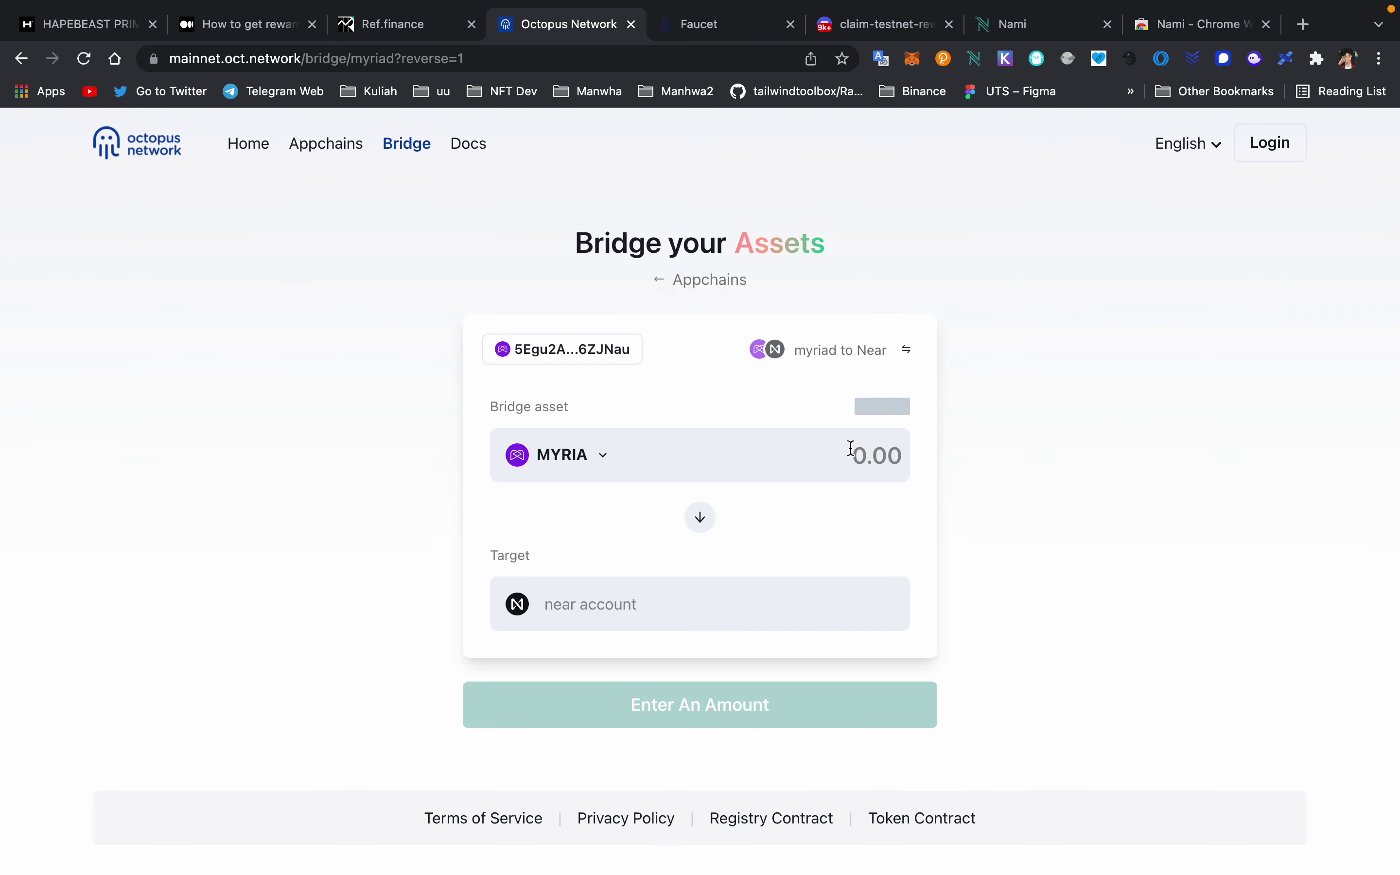
pyautogui.write('45,000')
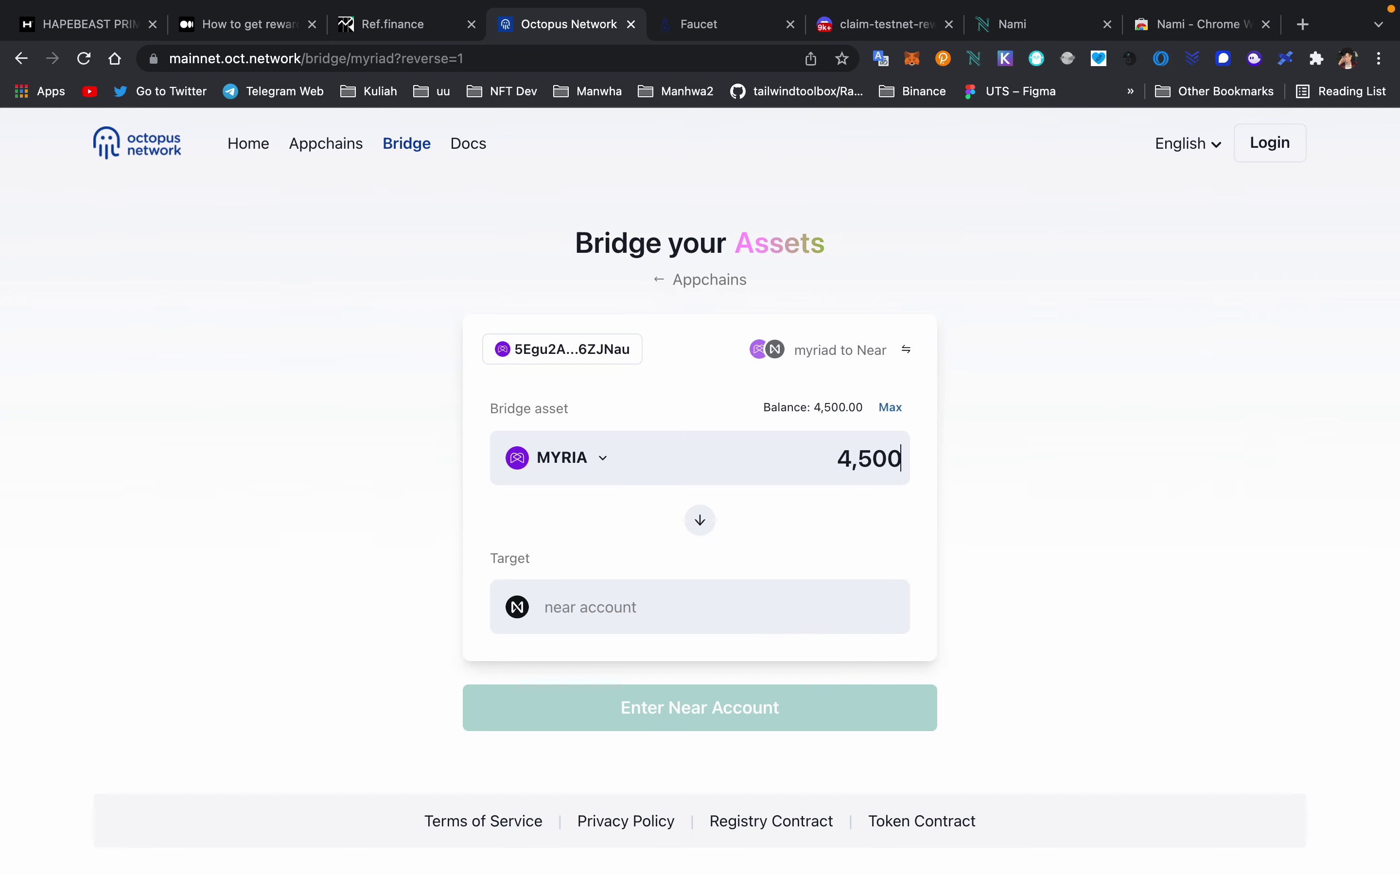
pyautogui.click(891, 405)
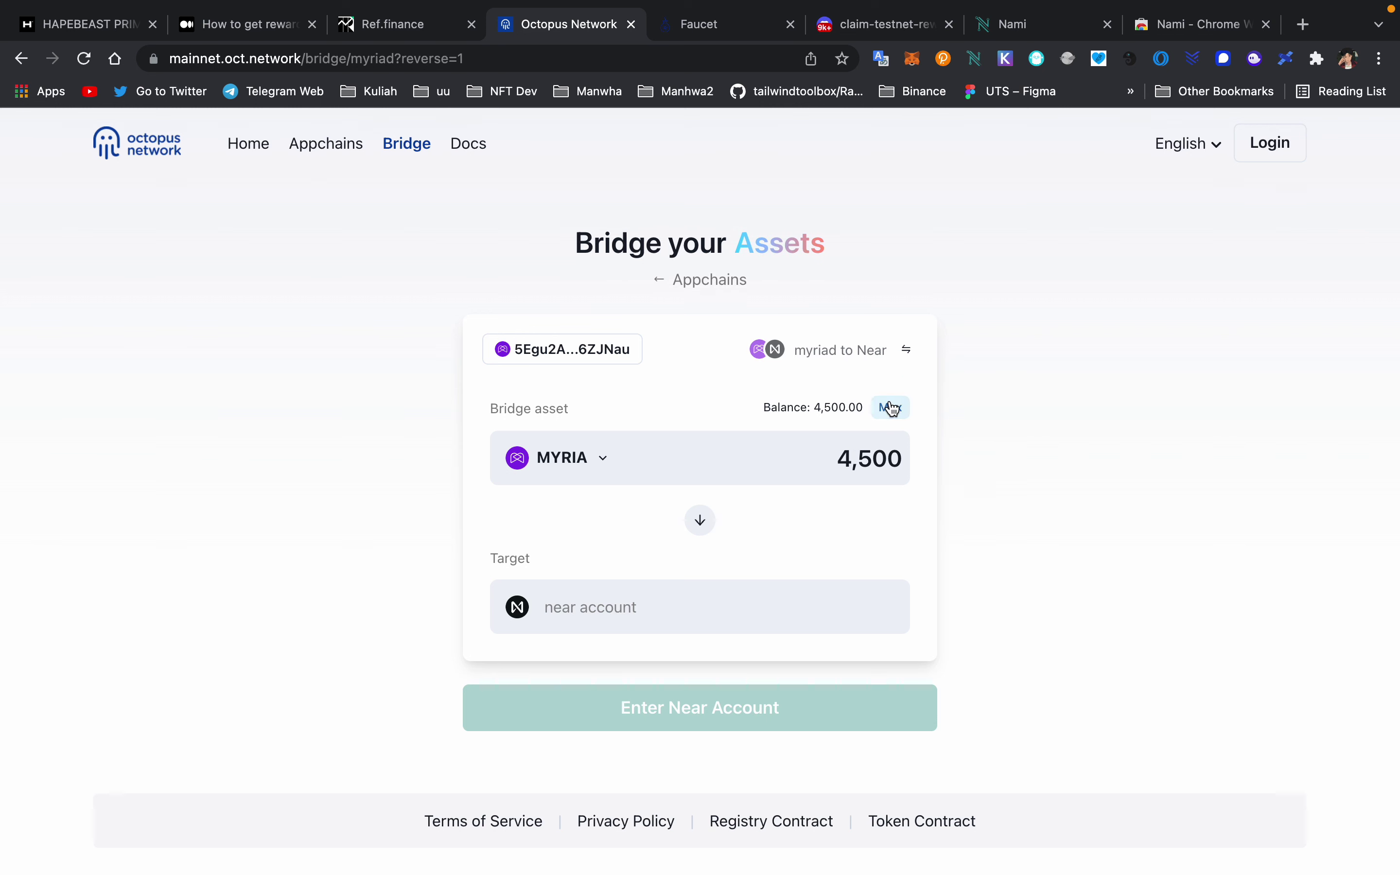
pyautogui.click(611, 607)
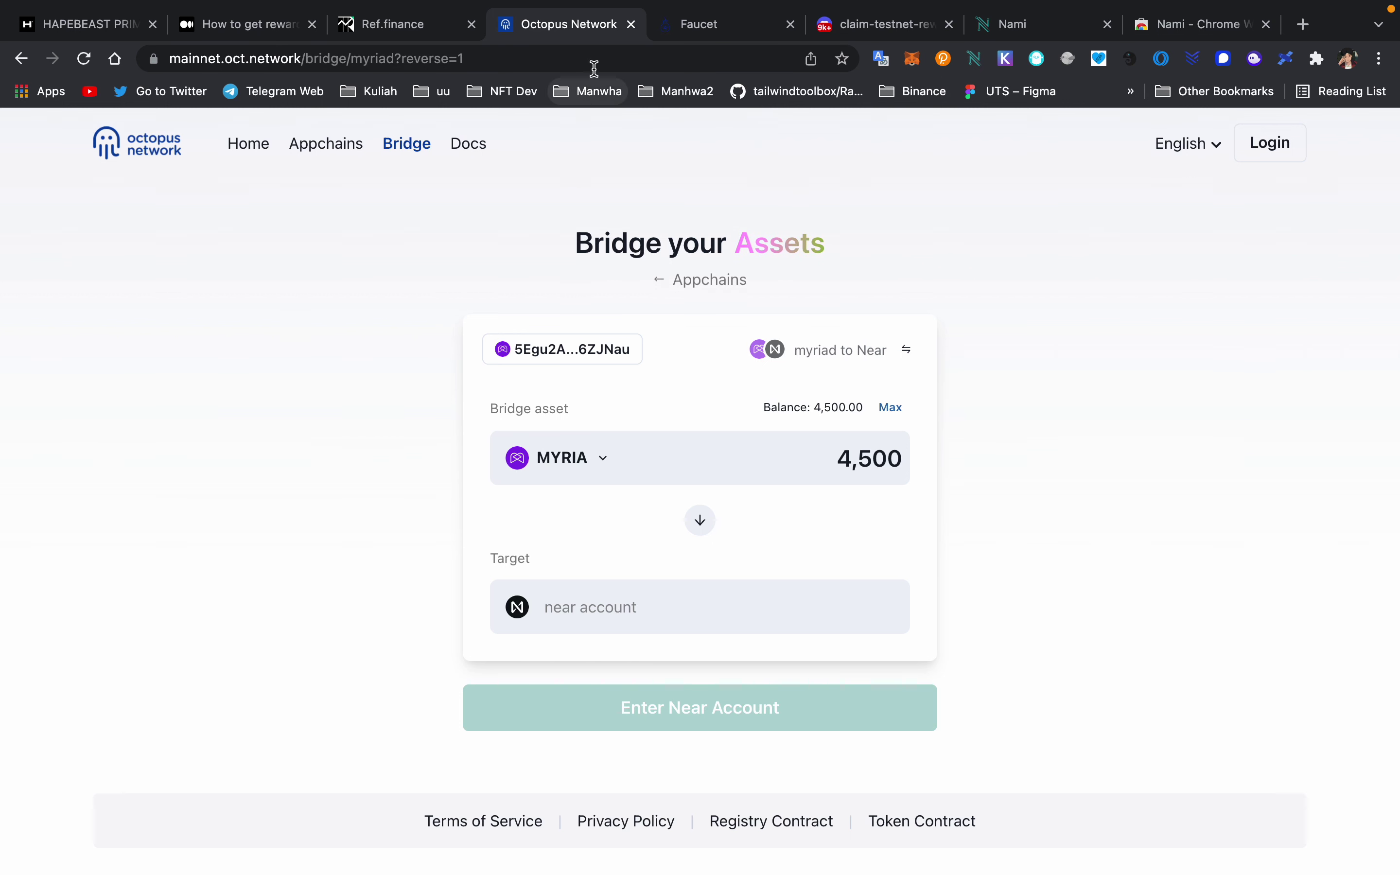
pyautogui.click(631, 23)
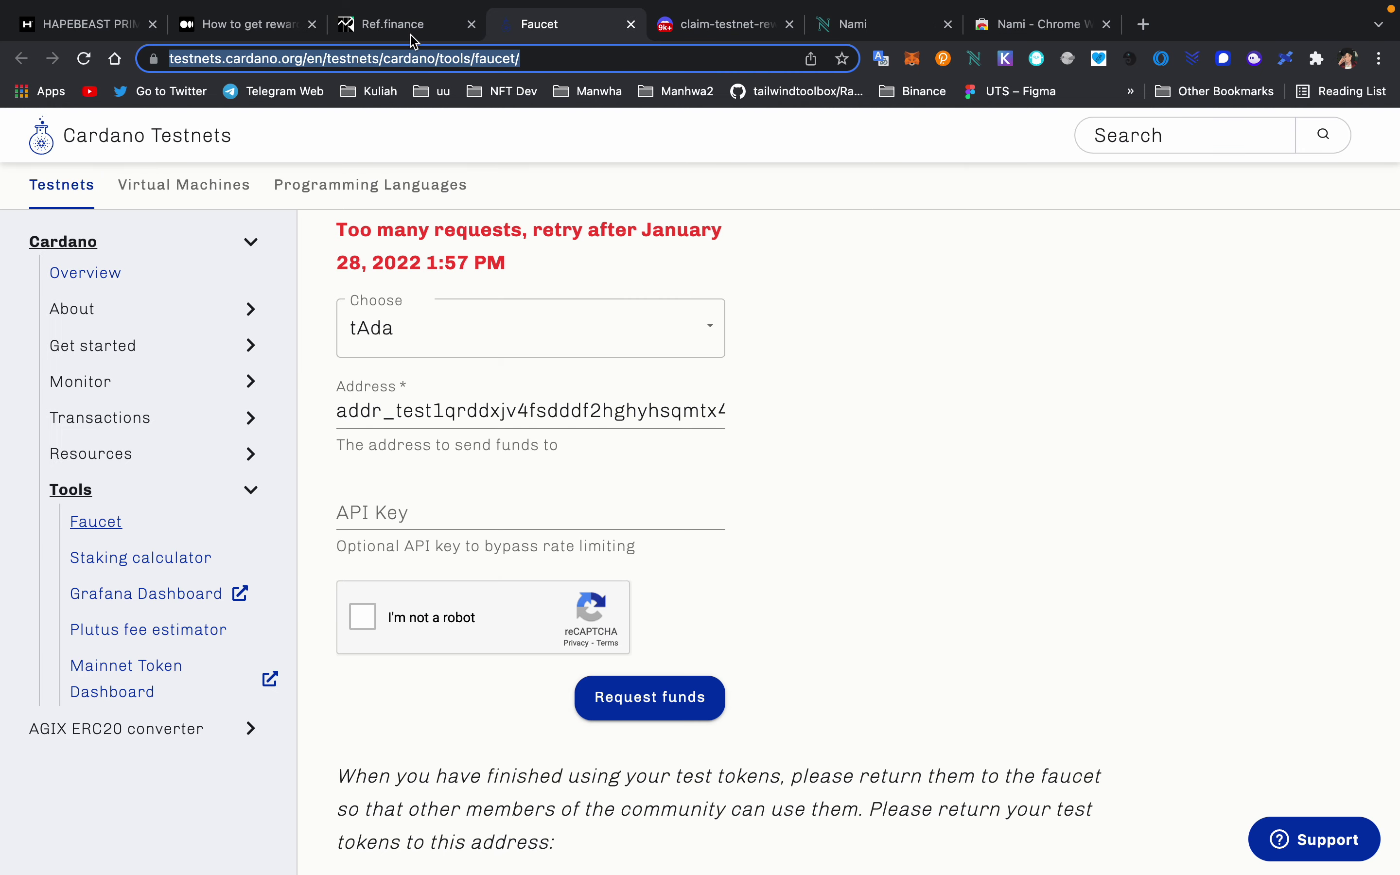
# - Launch the Ref Finance app from the ref.finance landing page to reach its MYRIA-to-wNEAR swap page
pyautogui.click(411, 34)
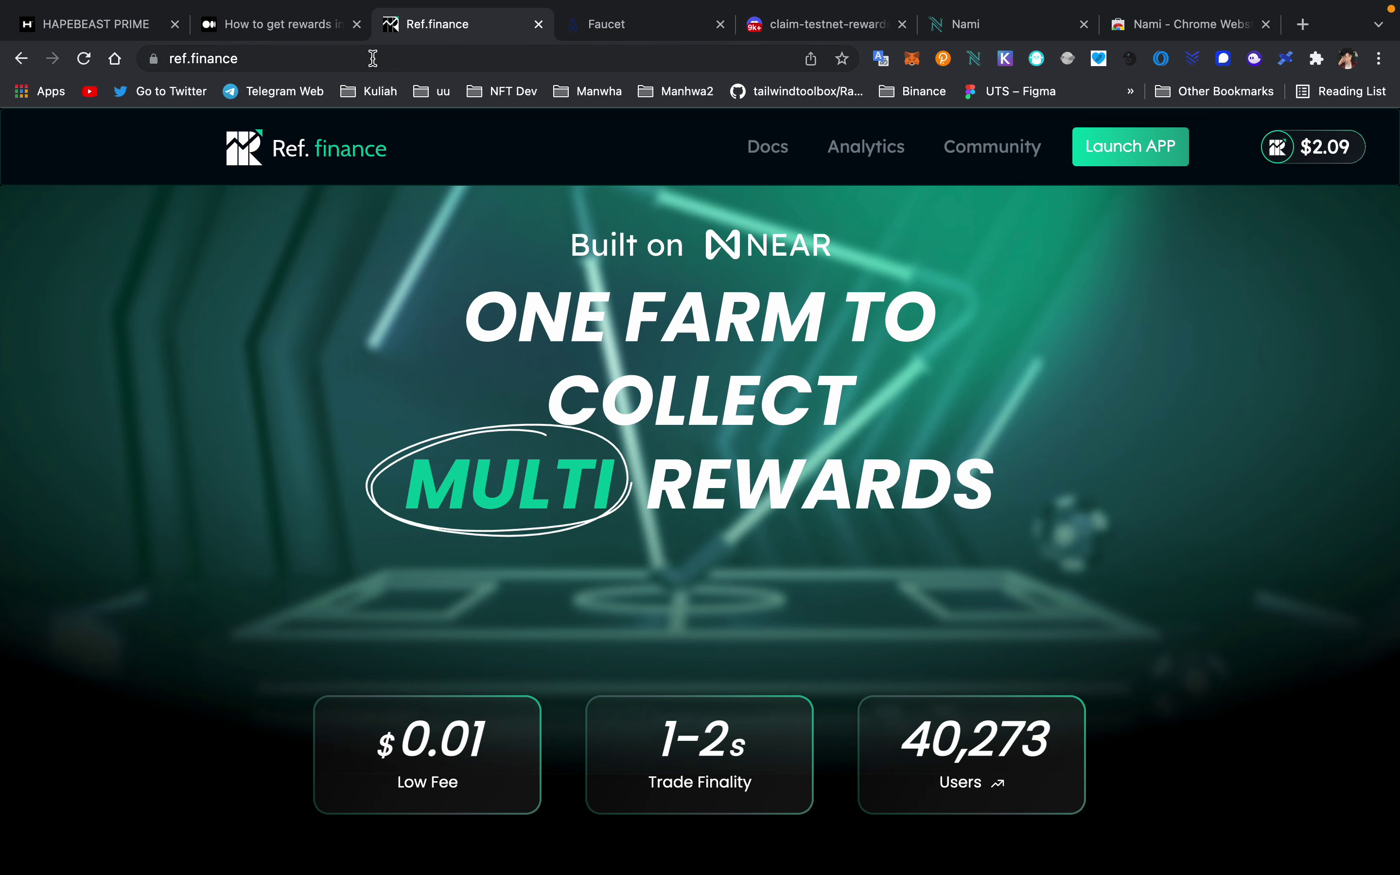
pyautogui.click(1110, 157)
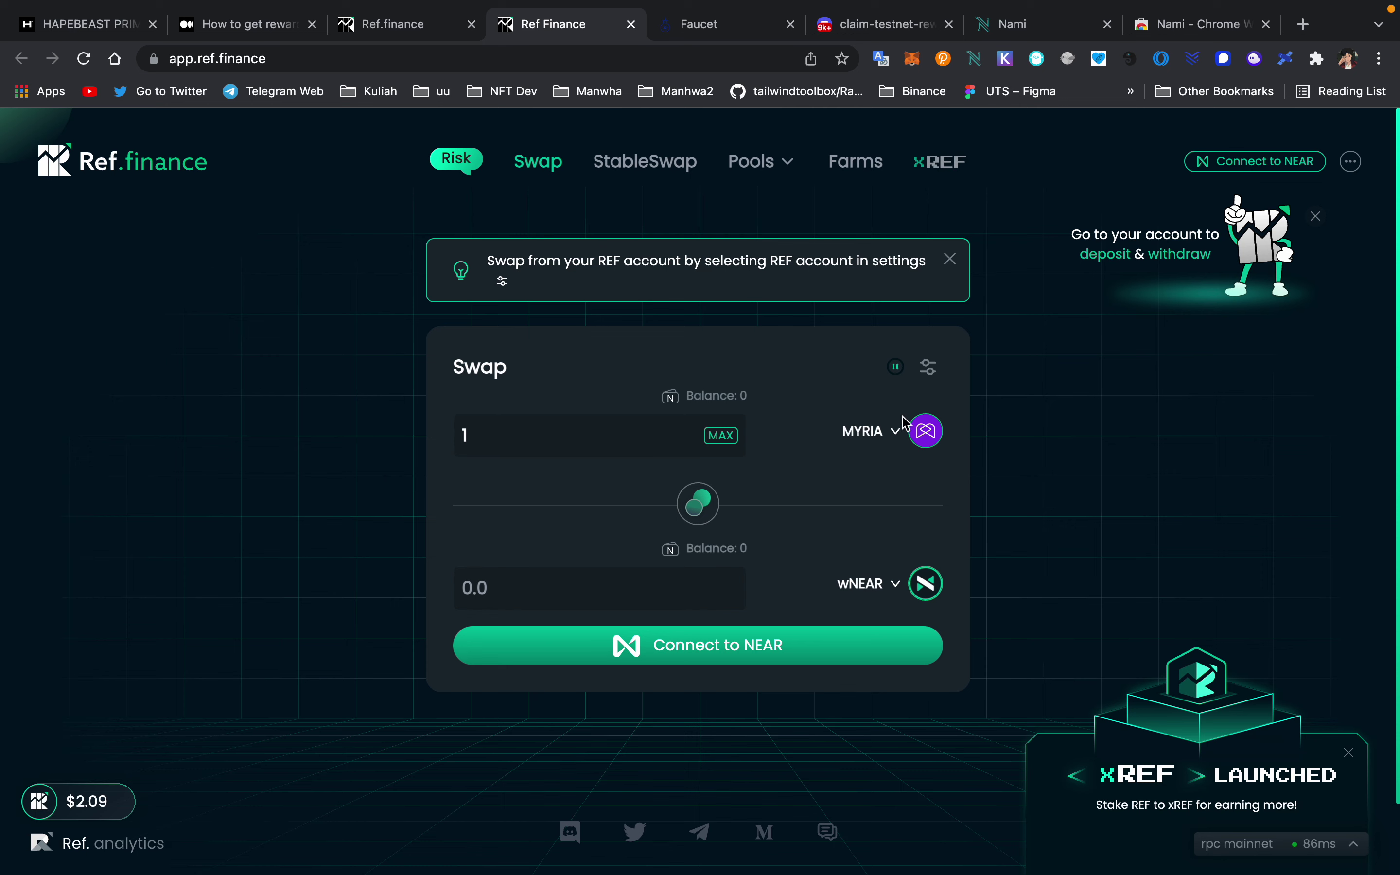
# - Search 'my' and choose MYRIA as the token to pay with
pyautogui.click(862, 428)
pyautogui.scroll(-1, 715, 562)
pyautogui.scroll(1, 715, 561)
pyautogui.write('myri')
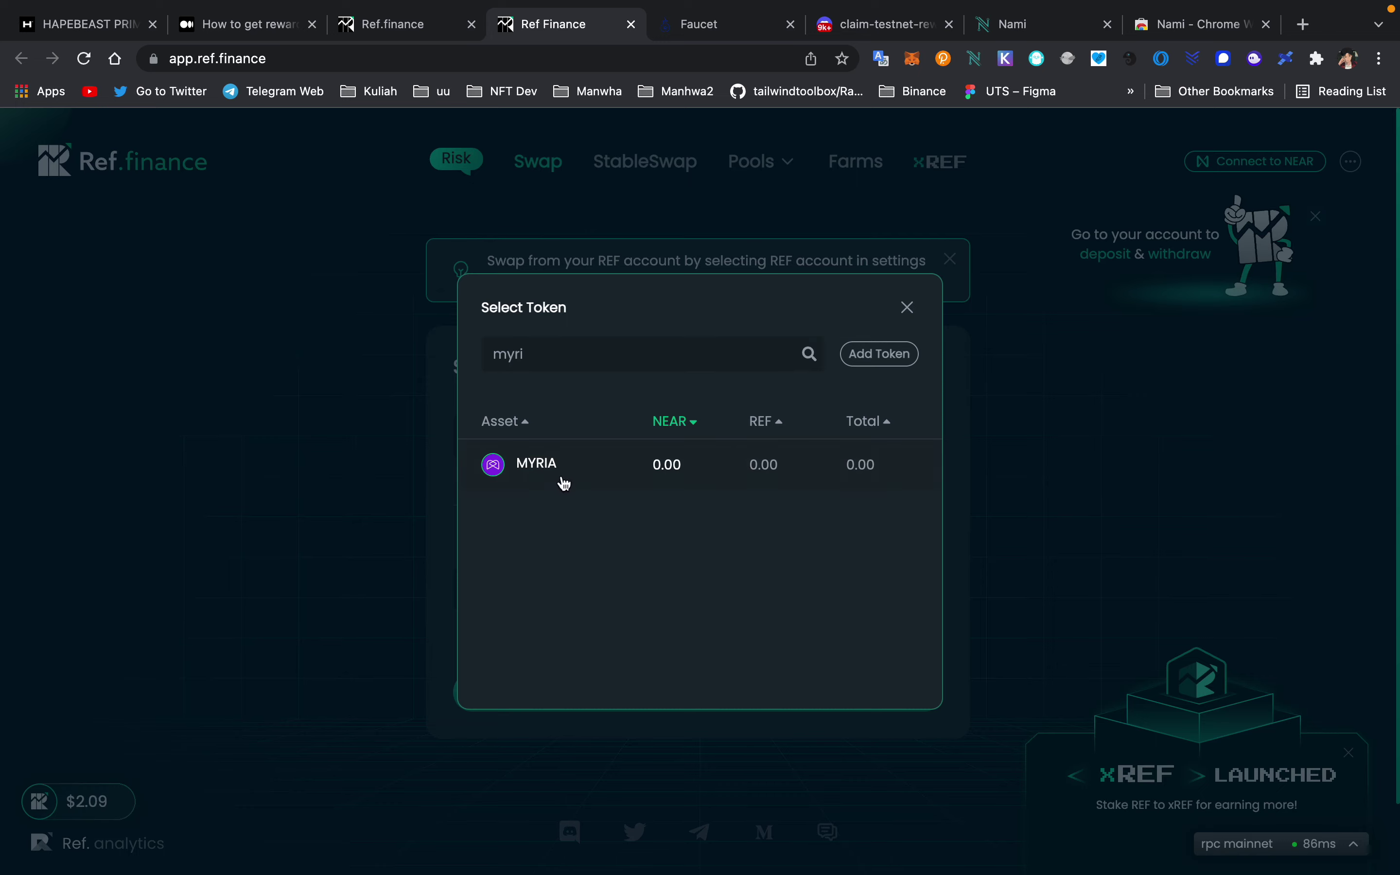
pyautogui.click(564, 481)
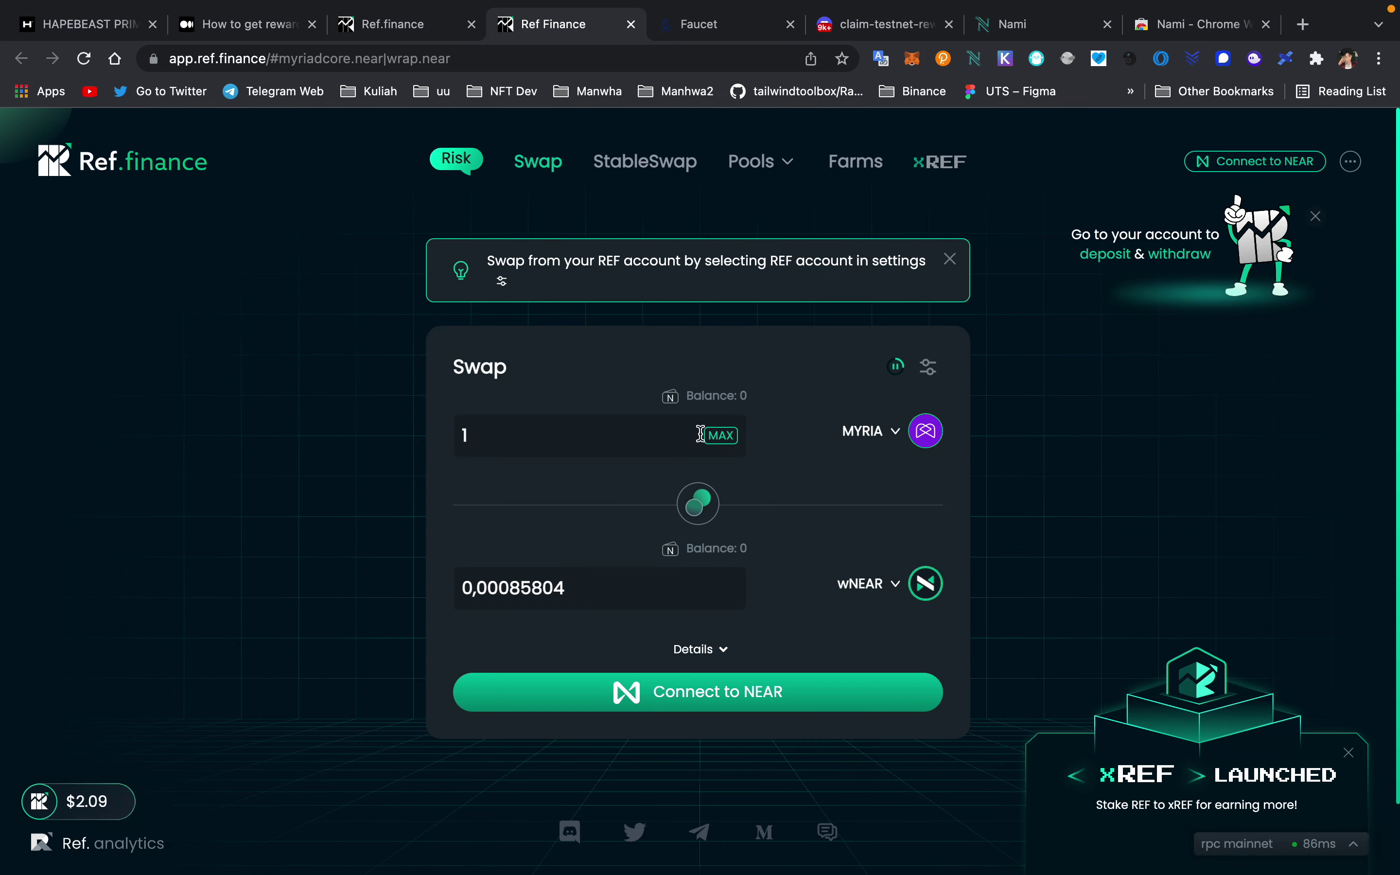
# - Enter a 4500 MYRIA amount, quoted at about 3.85888753 wNEAR, then close the app tab
pyautogui.click(617, 435)
pyautogui.press('BackSpace')
pyautogui.write('45000')
pyautogui.click(728, 441)
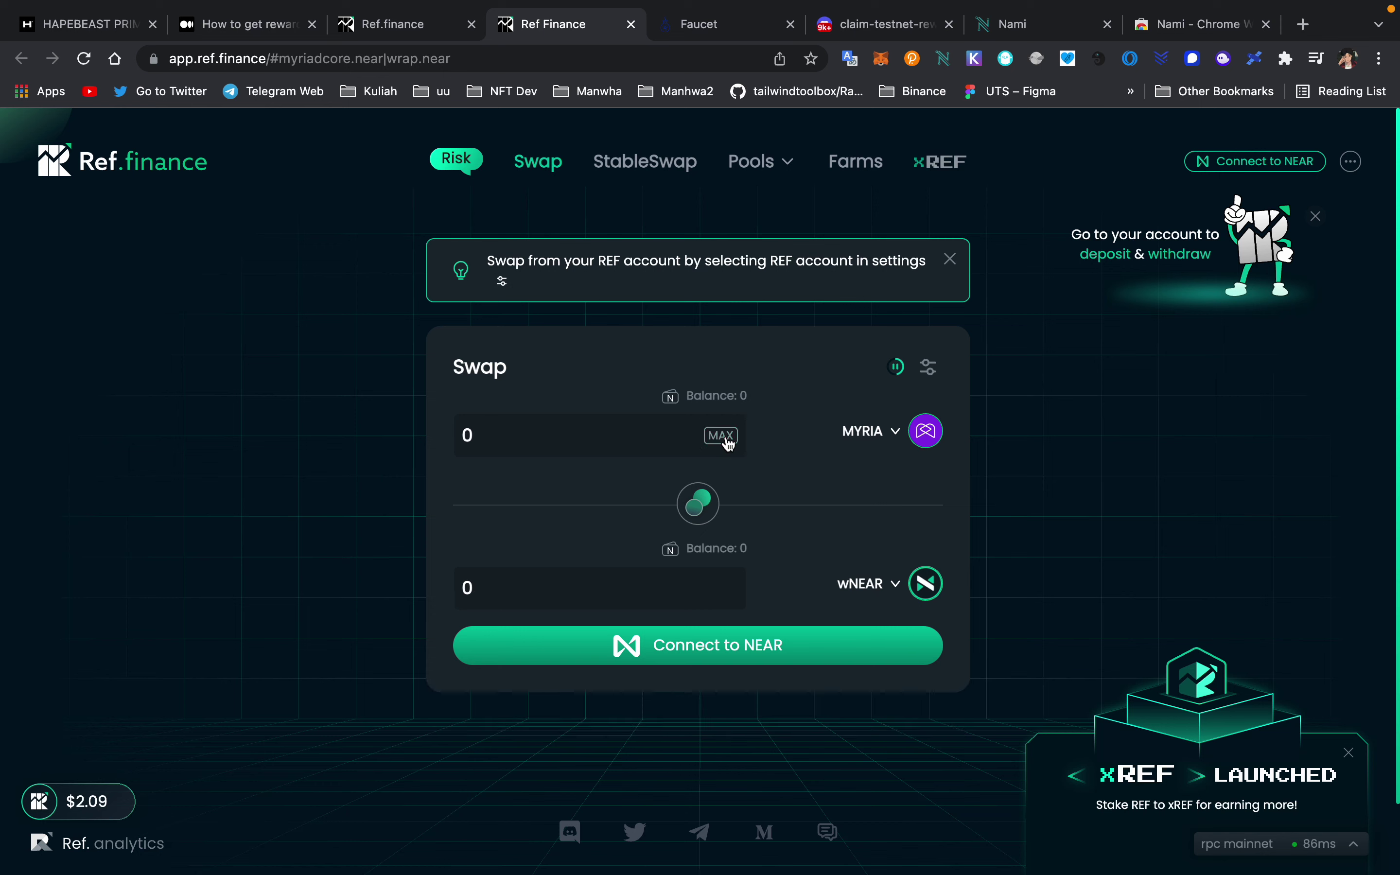
pyautogui.click(581, 431)
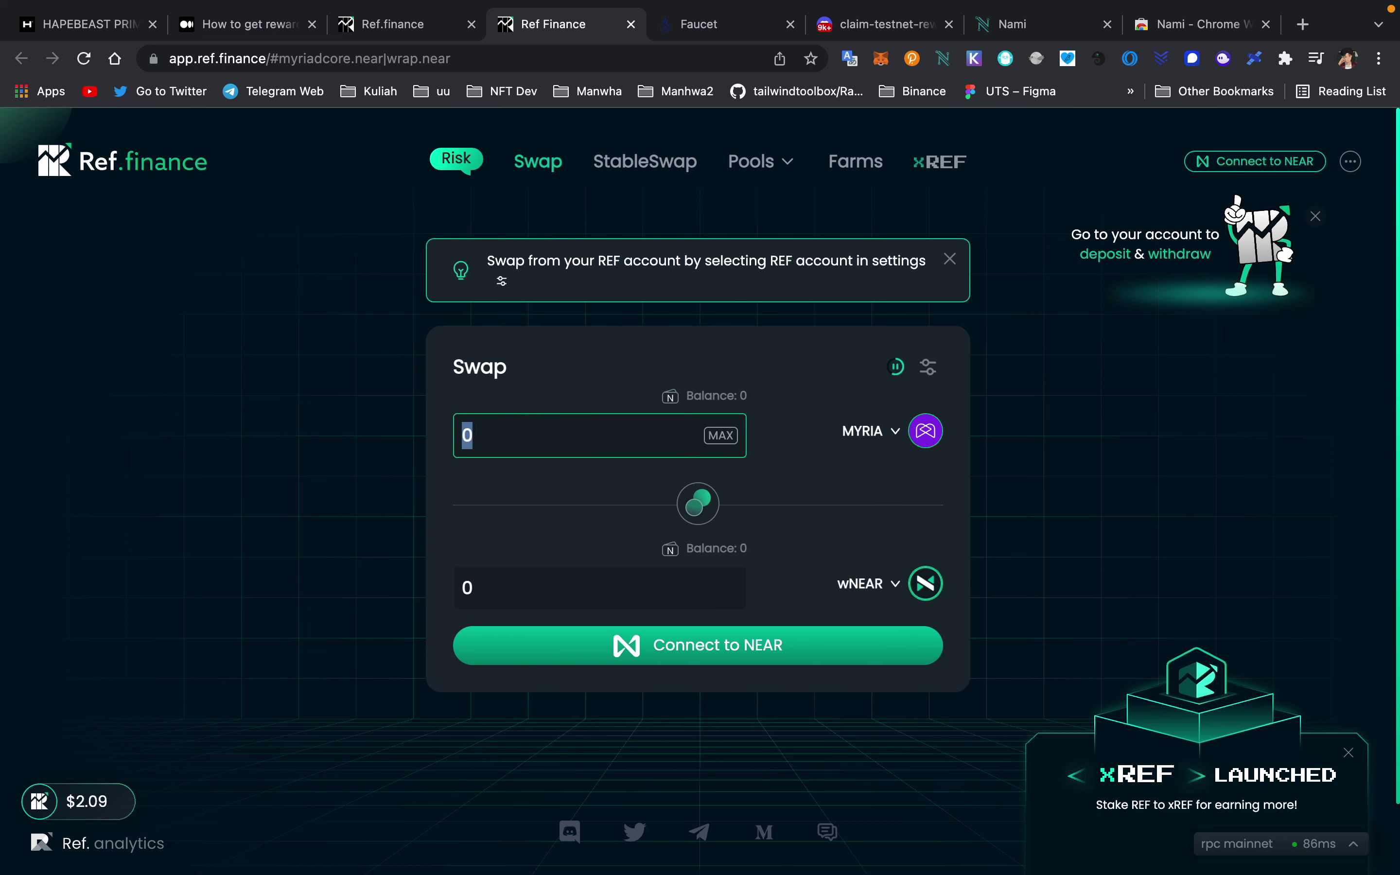
pyautogui.write('4500')
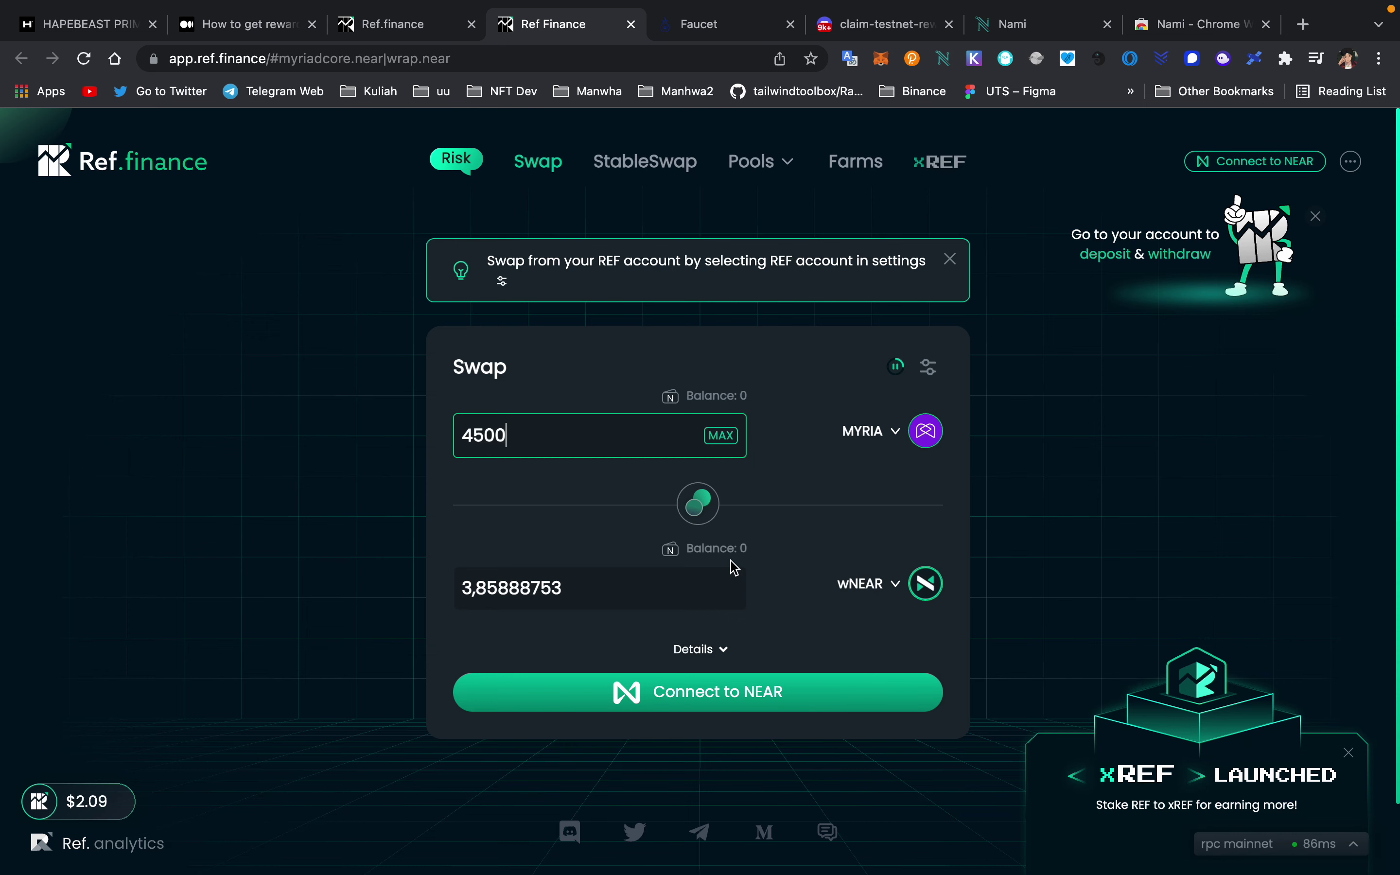
pyautogui.click(631, 24)
# - Close the Cardano testnet faucet tab
pyautogui.click(631, 23)
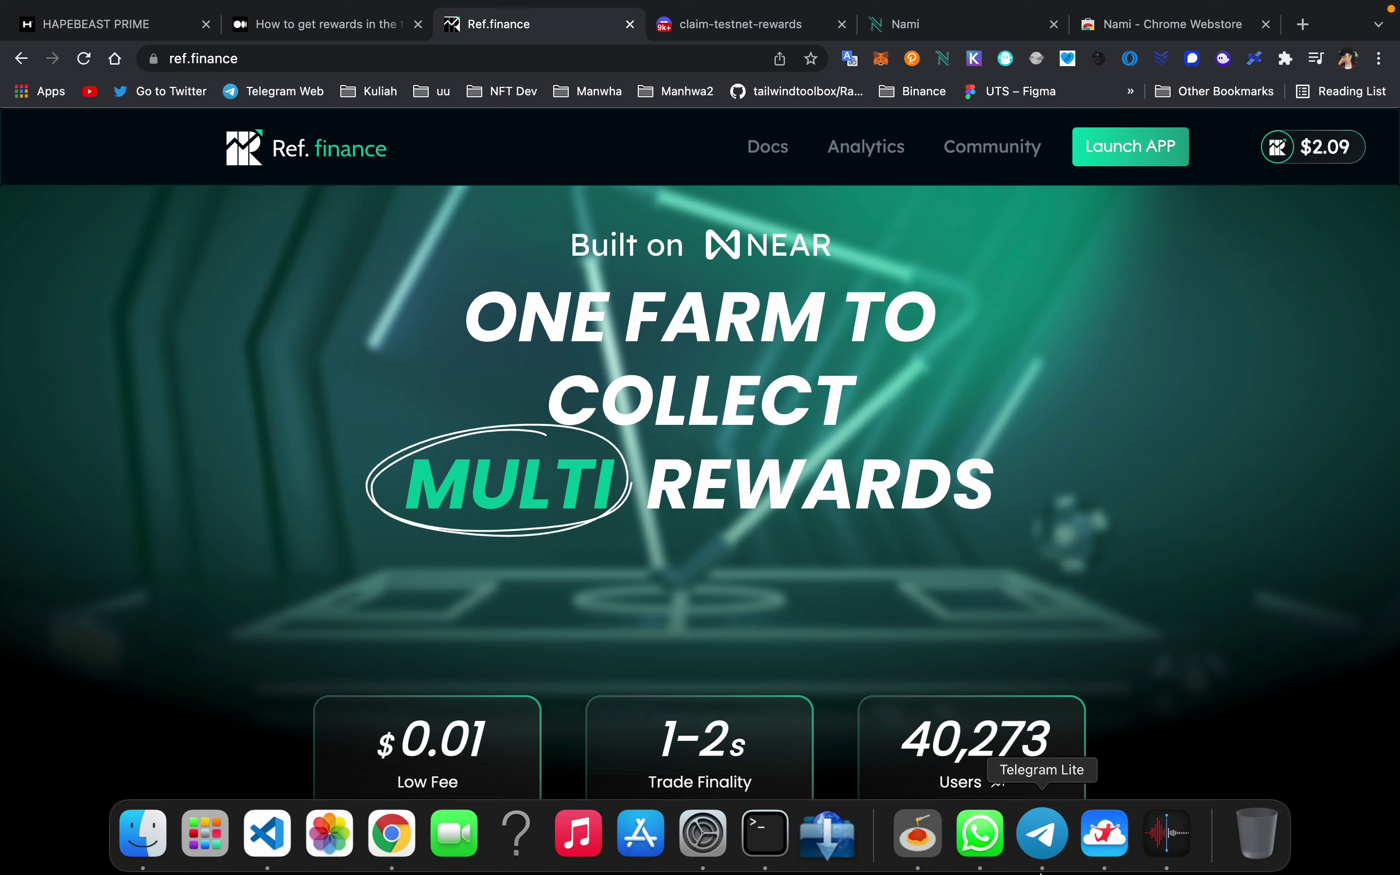
# - Open the Airdrop Sultan Diskusi group from the channel info and type a mention of the channel admin
pyautogui.press('super+Tab')
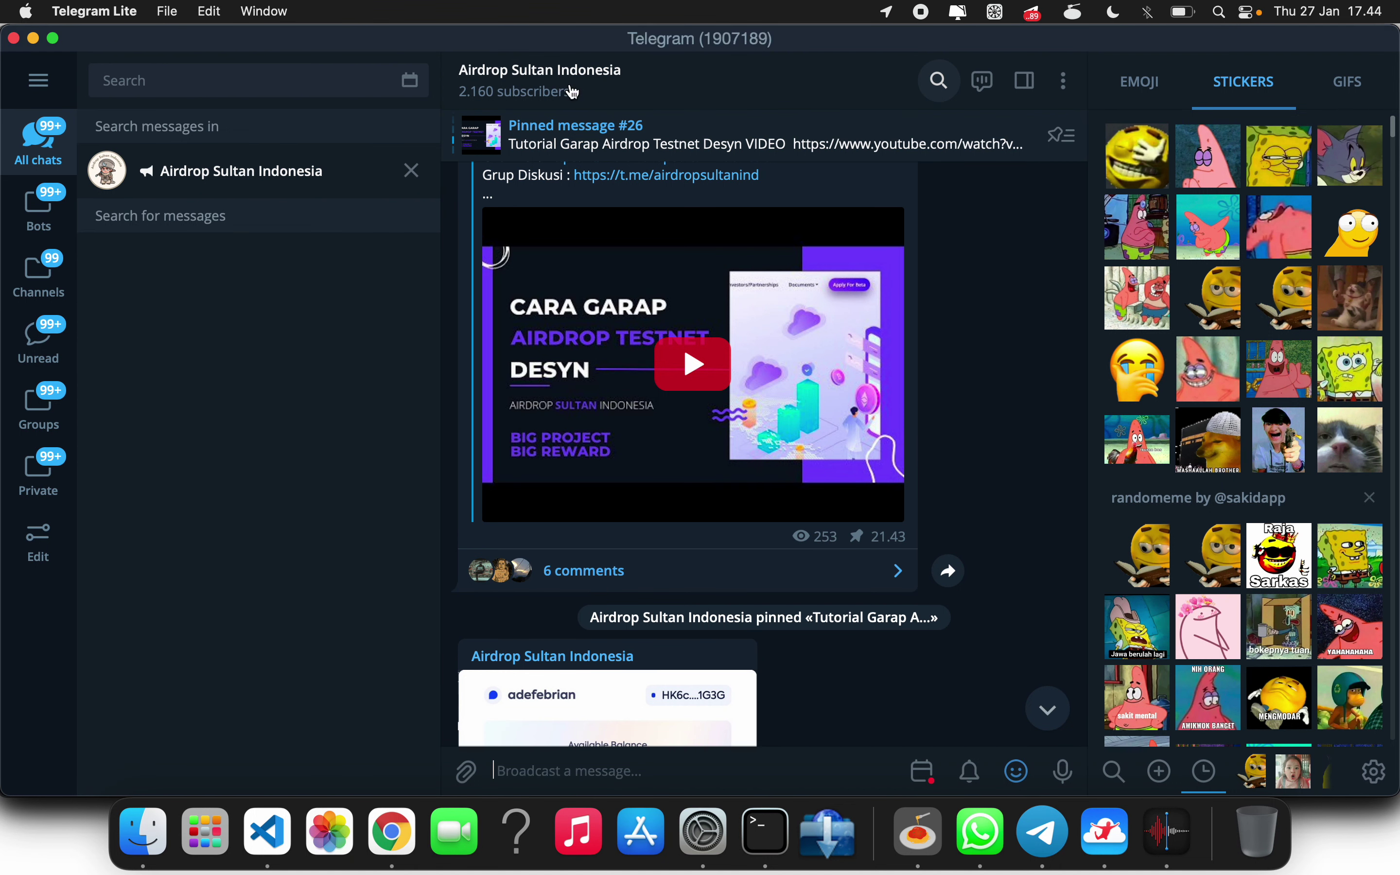
pyautogui.click(570, 88)
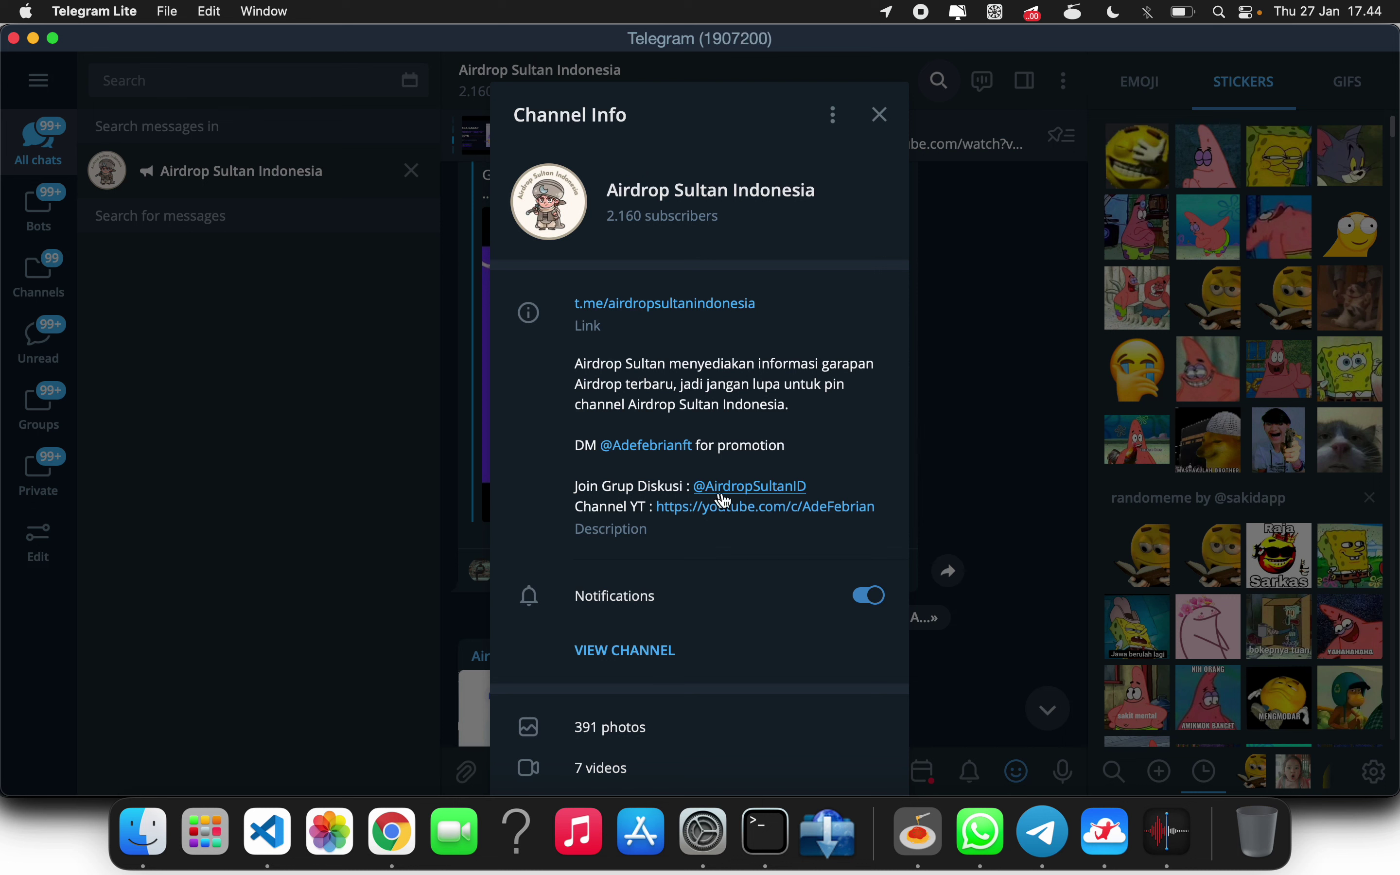
pyautogui.click(759, 489)
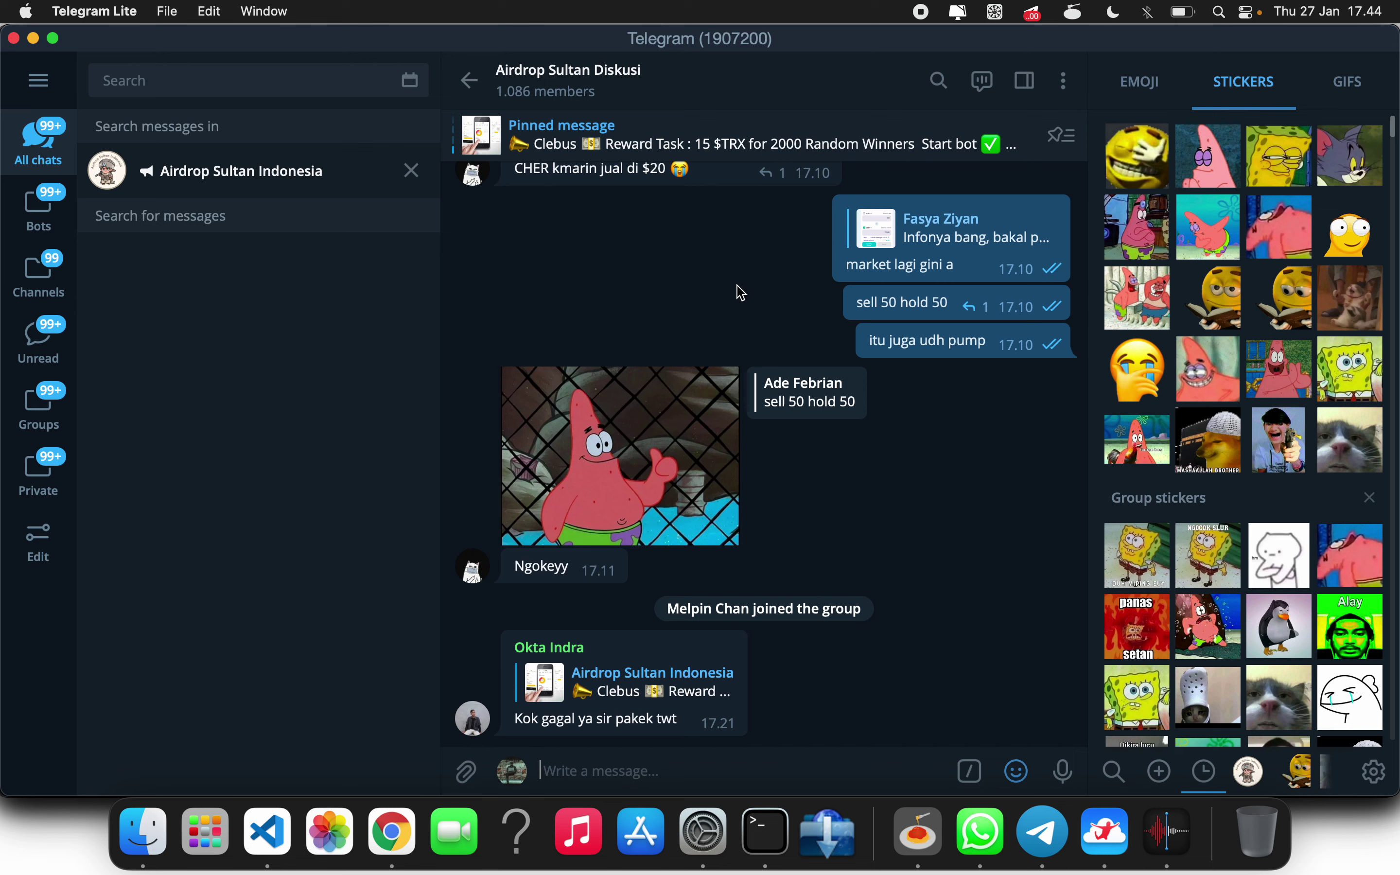
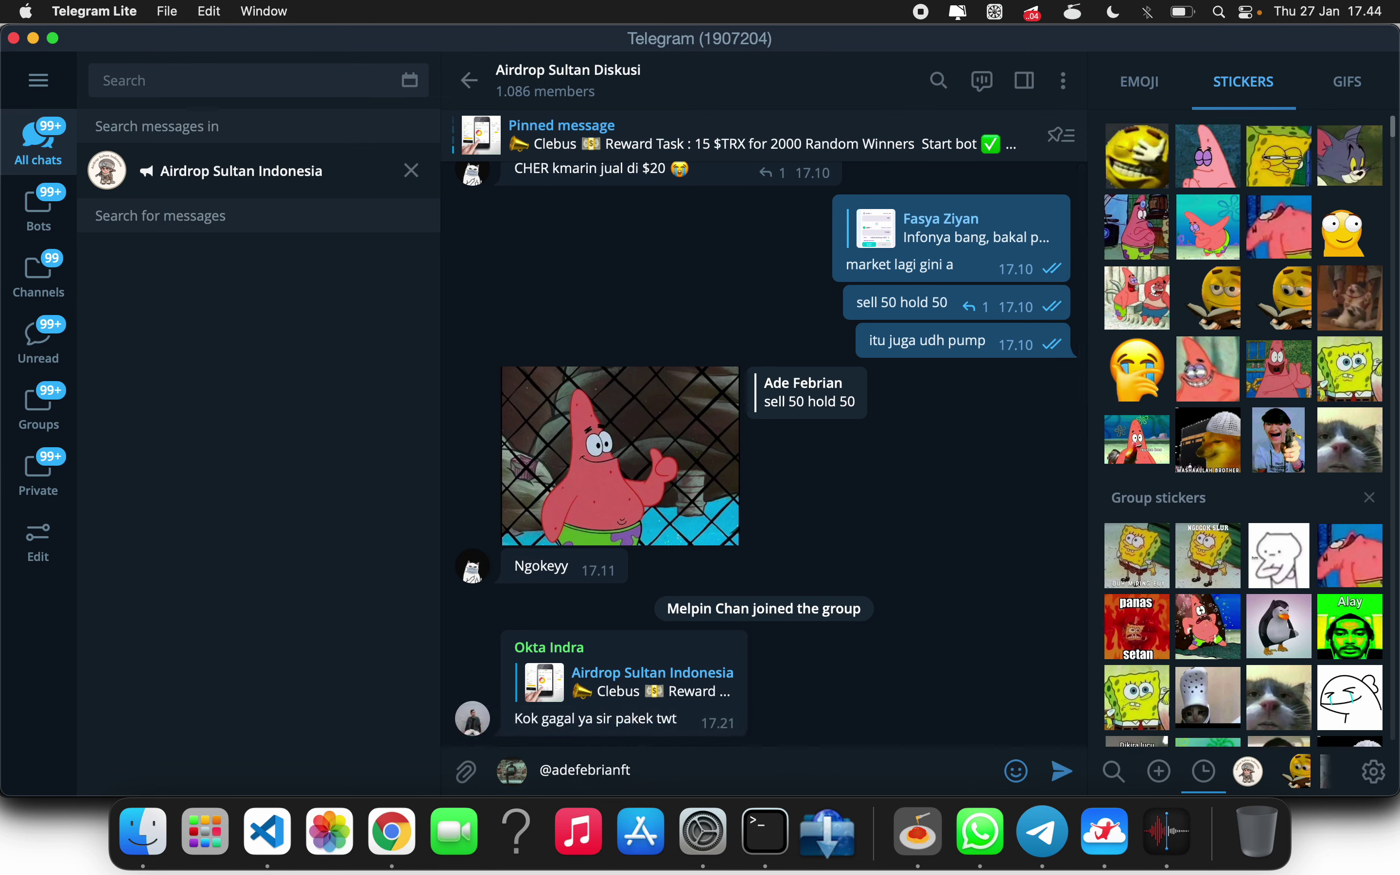